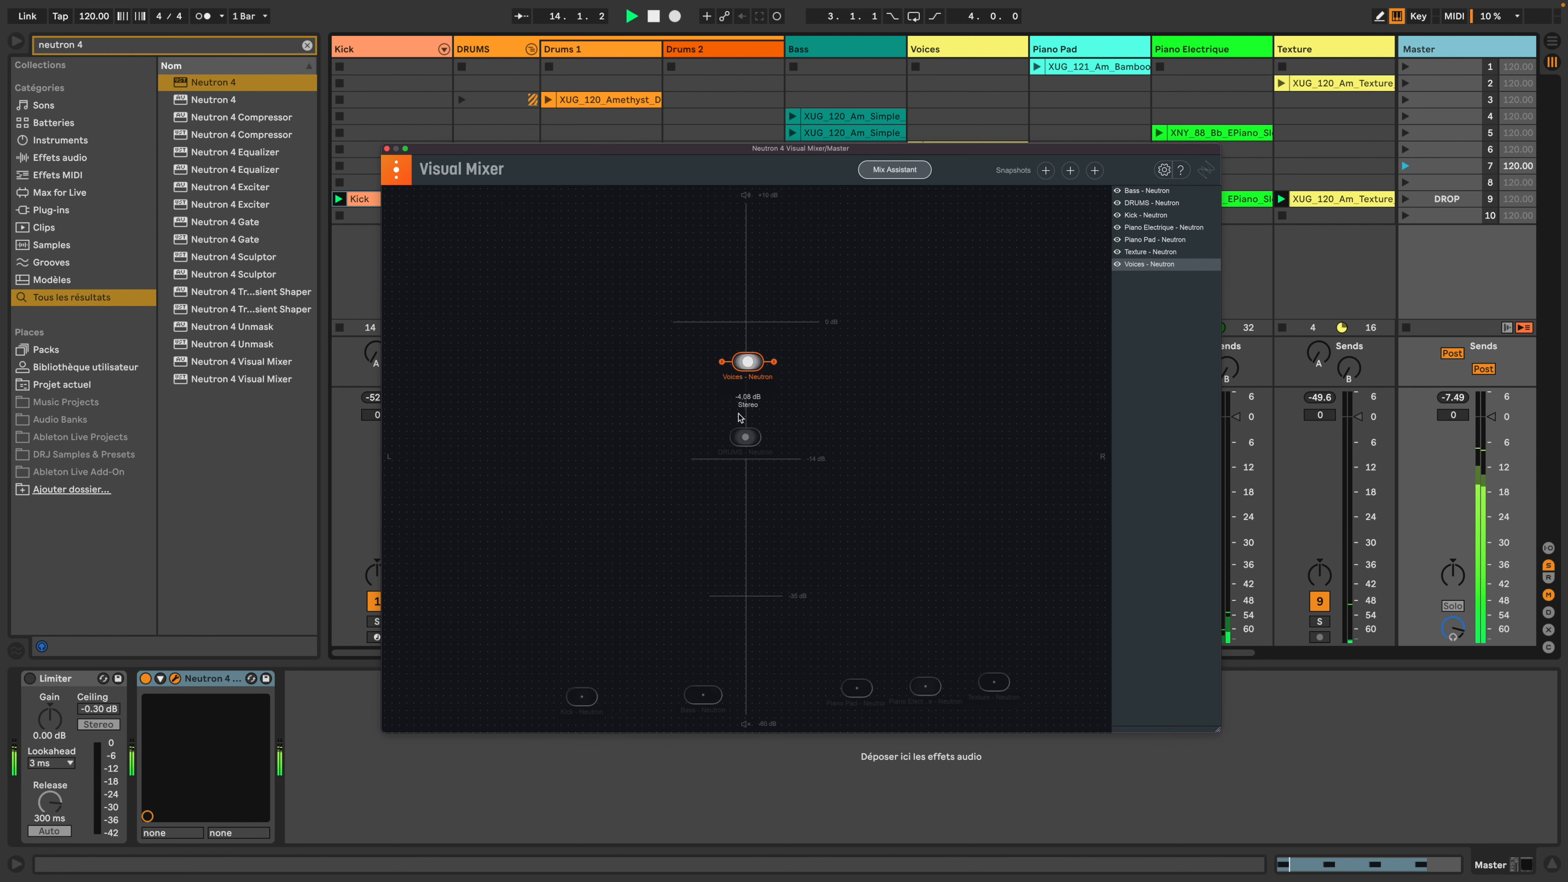
Step: Centre DRUMS at about -8.4 dB and Kick at about -10.2 dB, and place Bass slightly left at about -9.3 dB
mouse_move(748, 438)
left_mouse_down()
mouse_move(721, 404)
mouse_move(656, 403)
mouse_move(829, 405)
mouse_move(747, 412)
left_mouse_up()
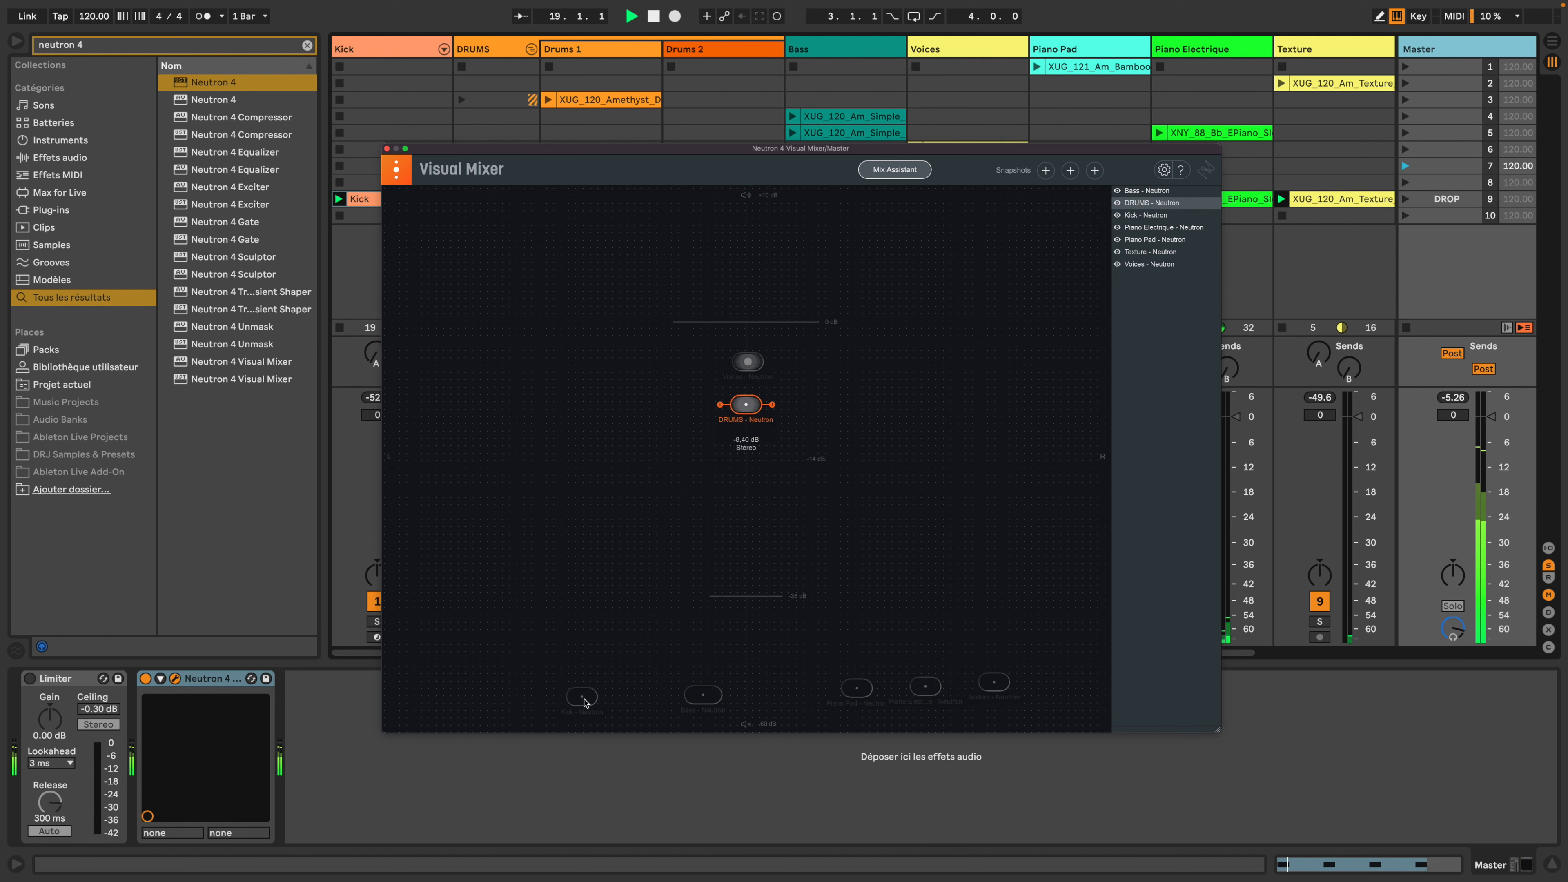
left_click_drag(583, 698, 749, 426)
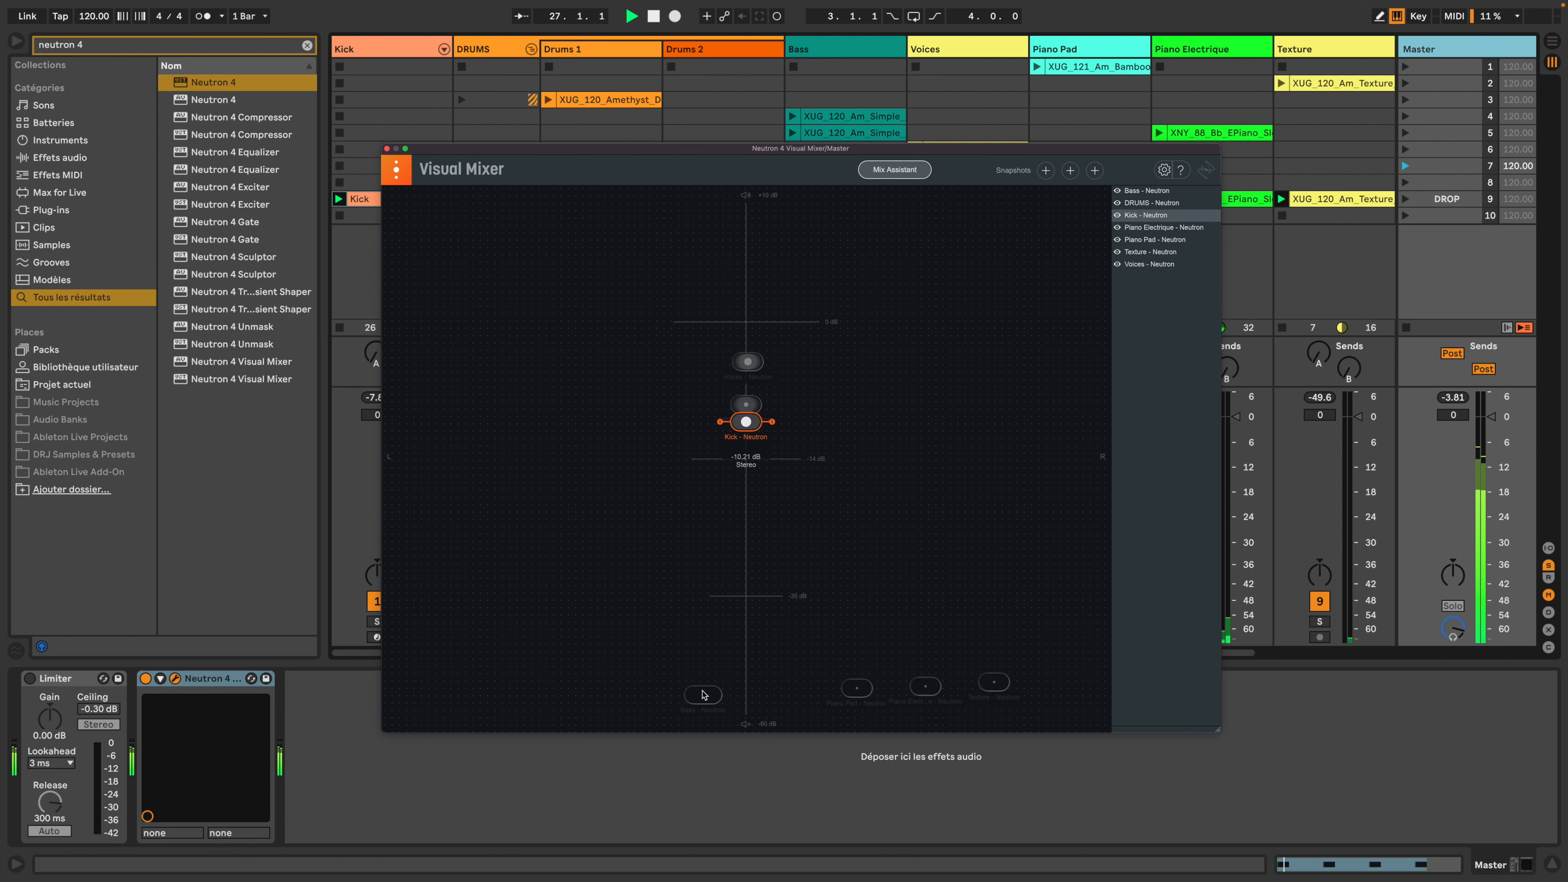
left_click_drag(703, 693, 700, 417)
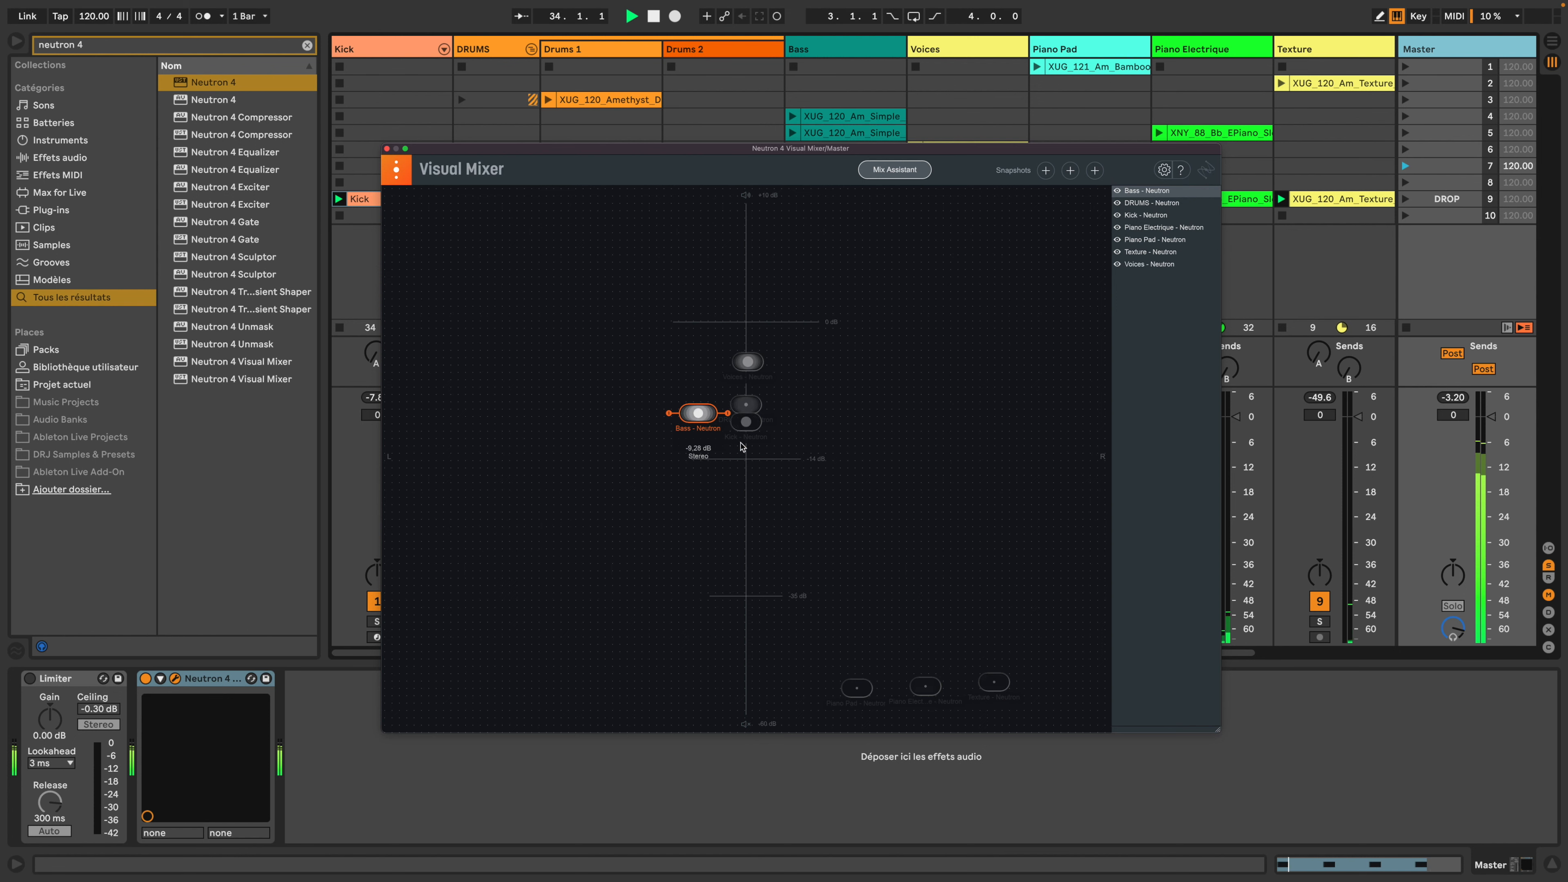
Step: Widen the Kick node's stereo image slightly in the Visual Mixer
left_click(748, 422)
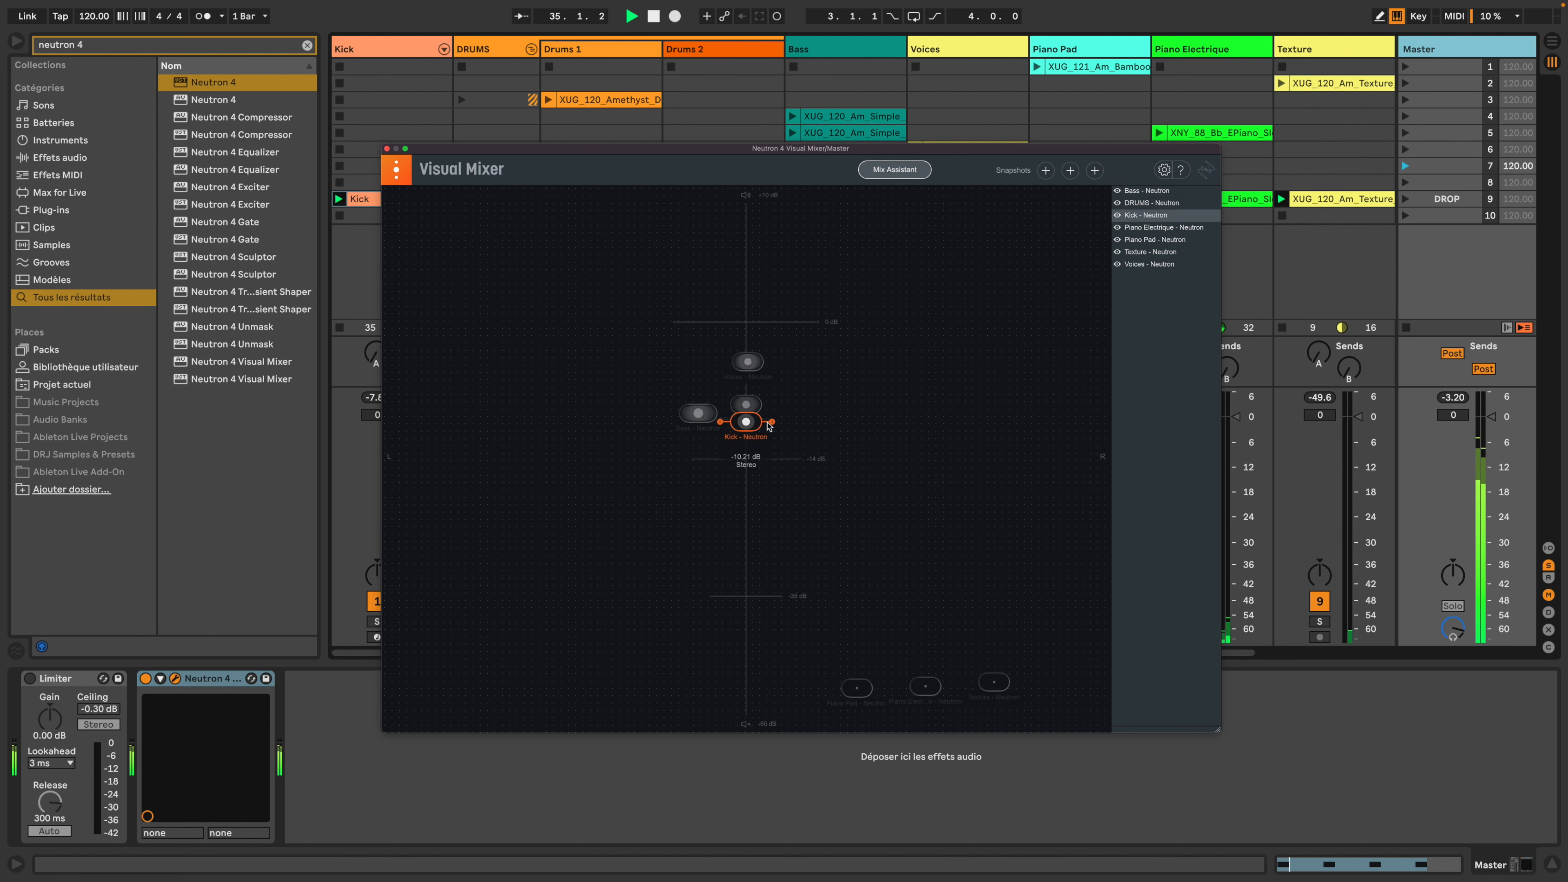
left_click_drag(758, 421, 703, 426)
left_click_drag(770, 426, 785, 427)
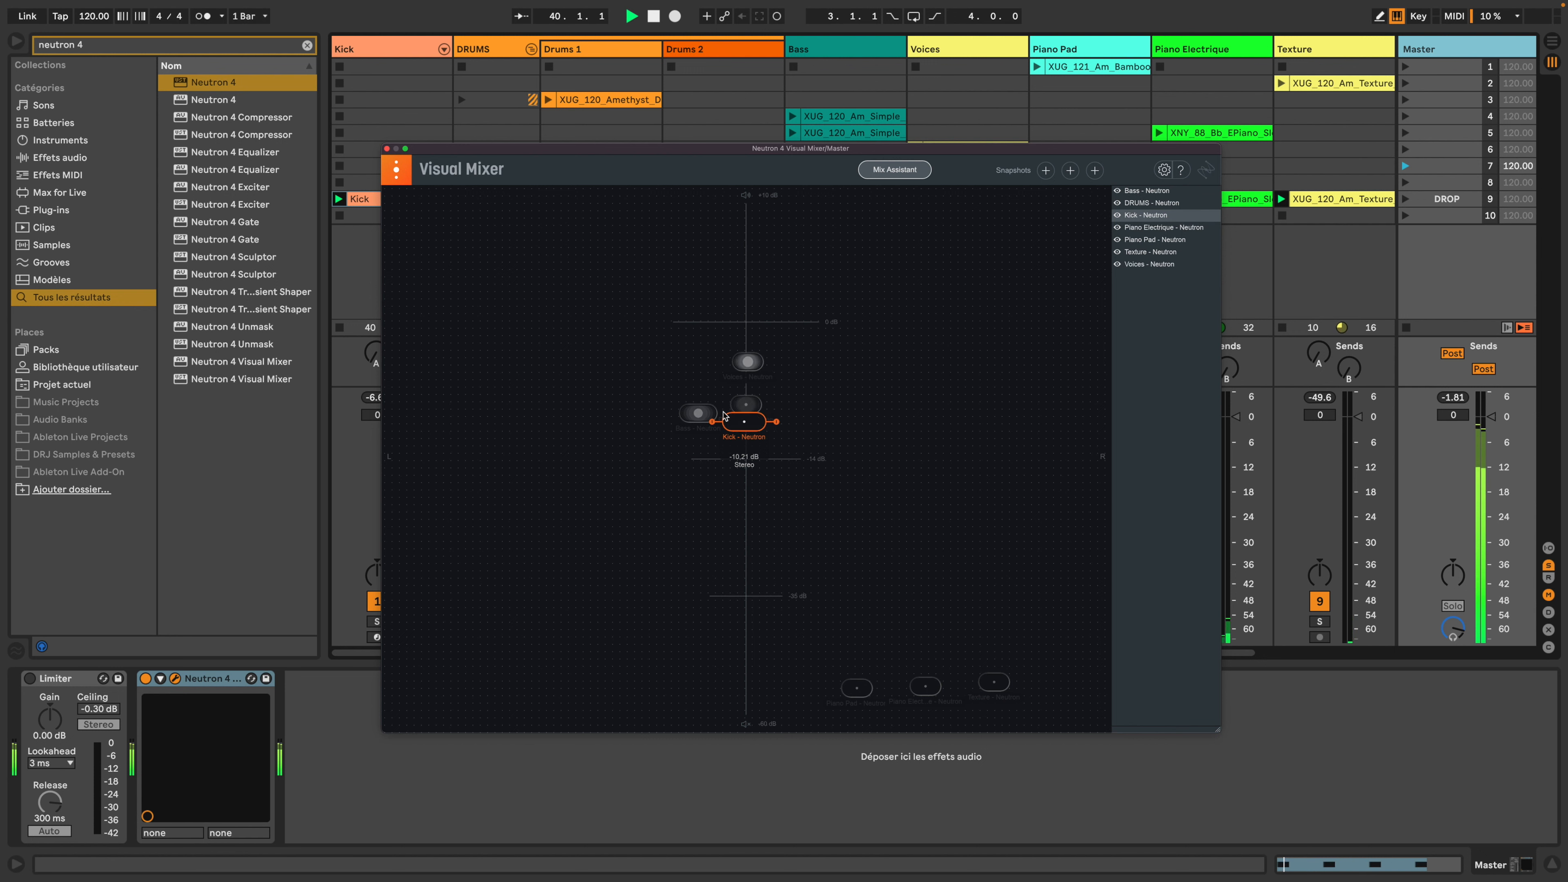
Step: Adjust the Voices node's stereo width with its level at about -4 dB, and centre the Bass at about -8.2 dB
left_click(746, 367)
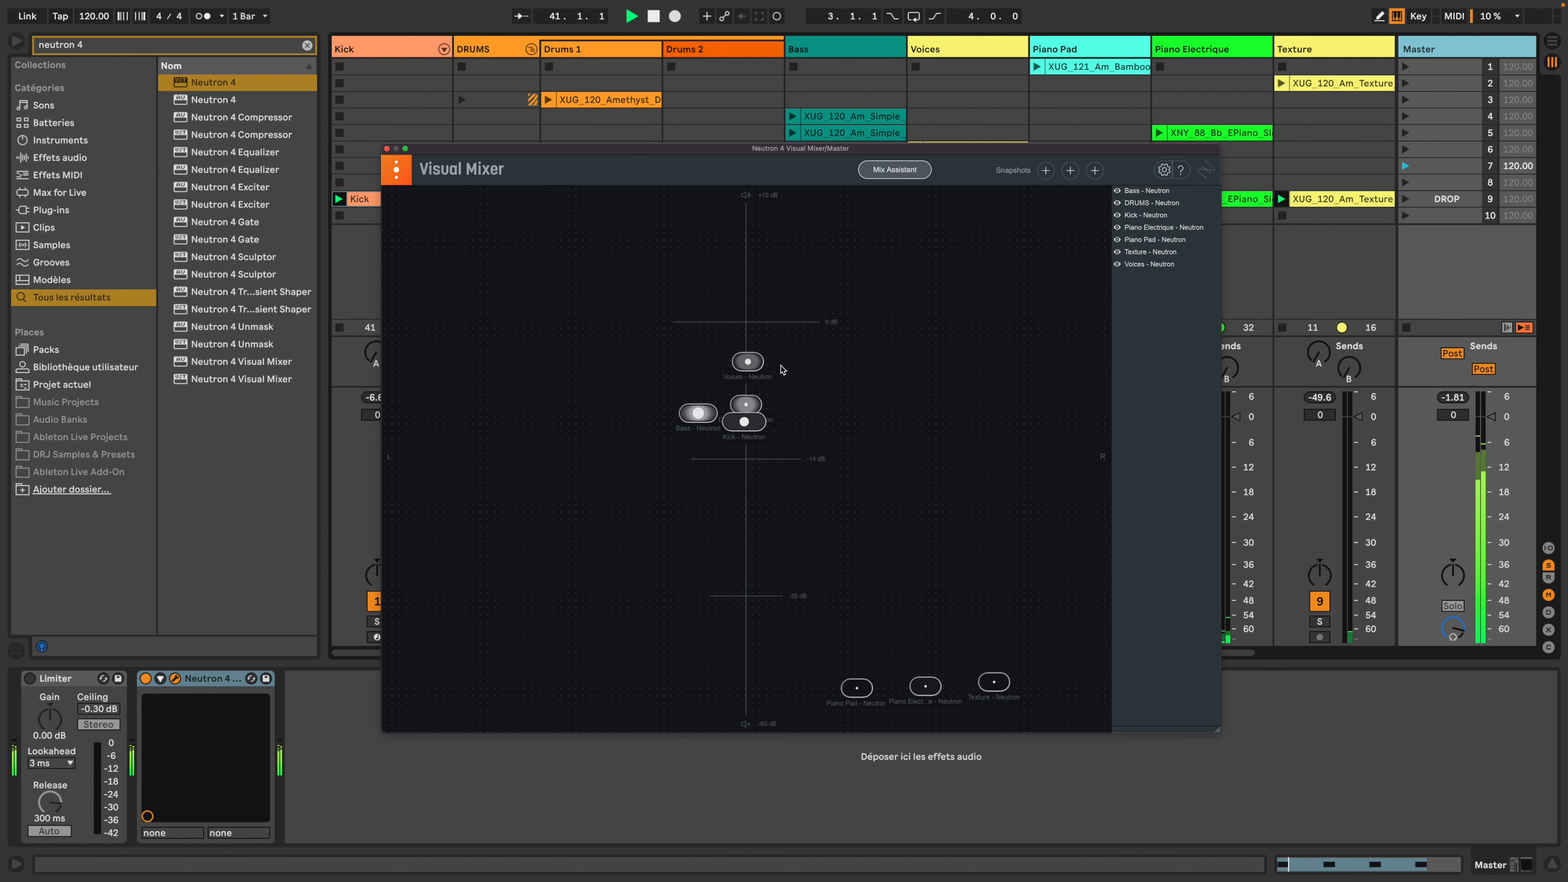
left_click_drag(747, 364, 792, 368)
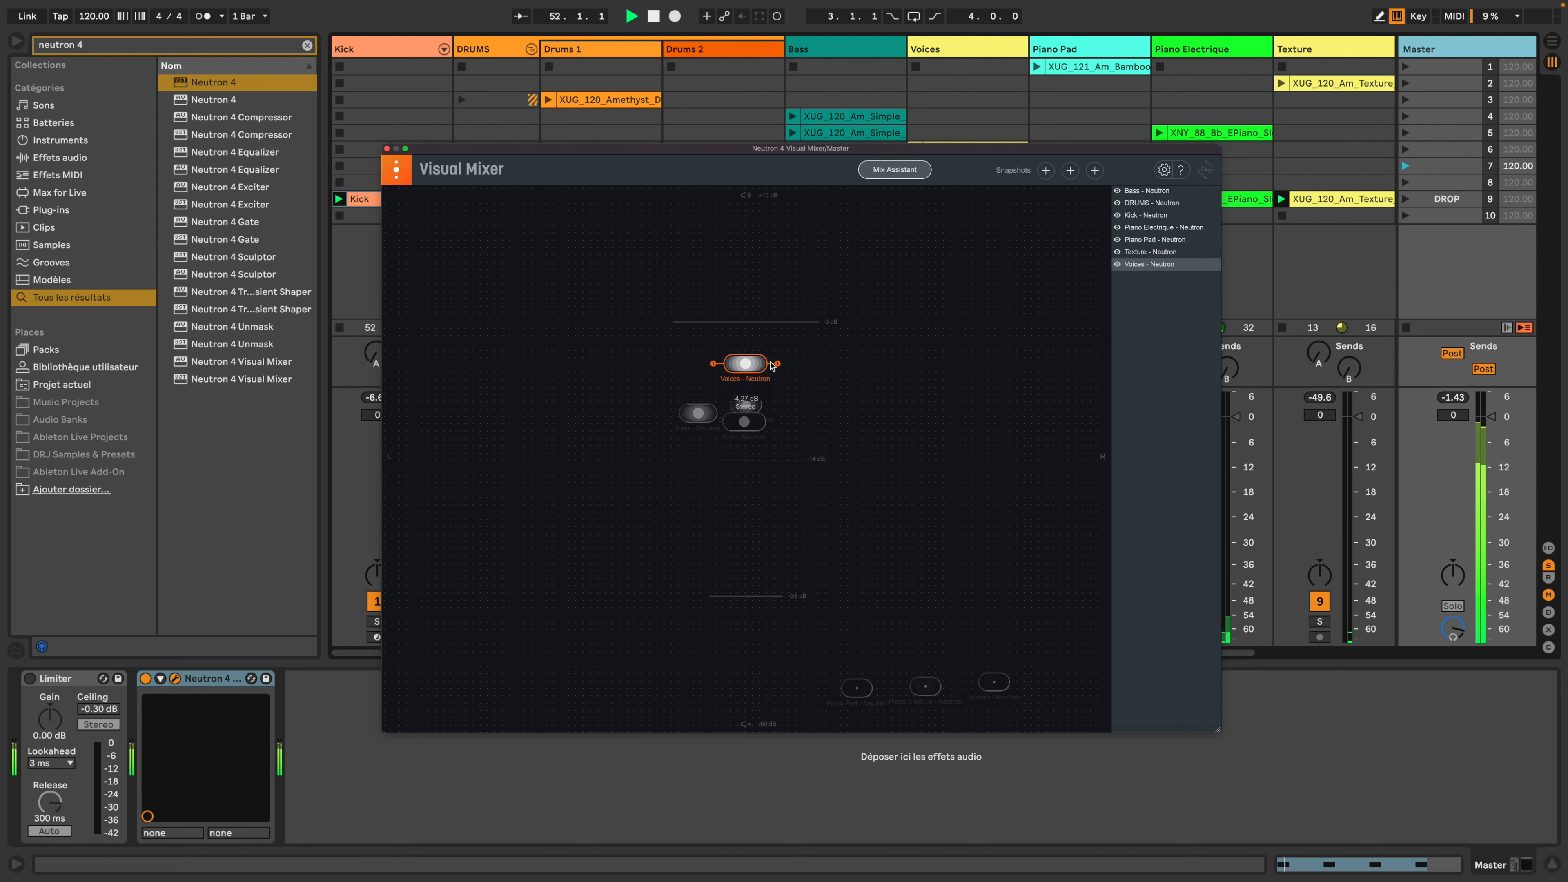
left_click_drag(761, 361, 755, 363)
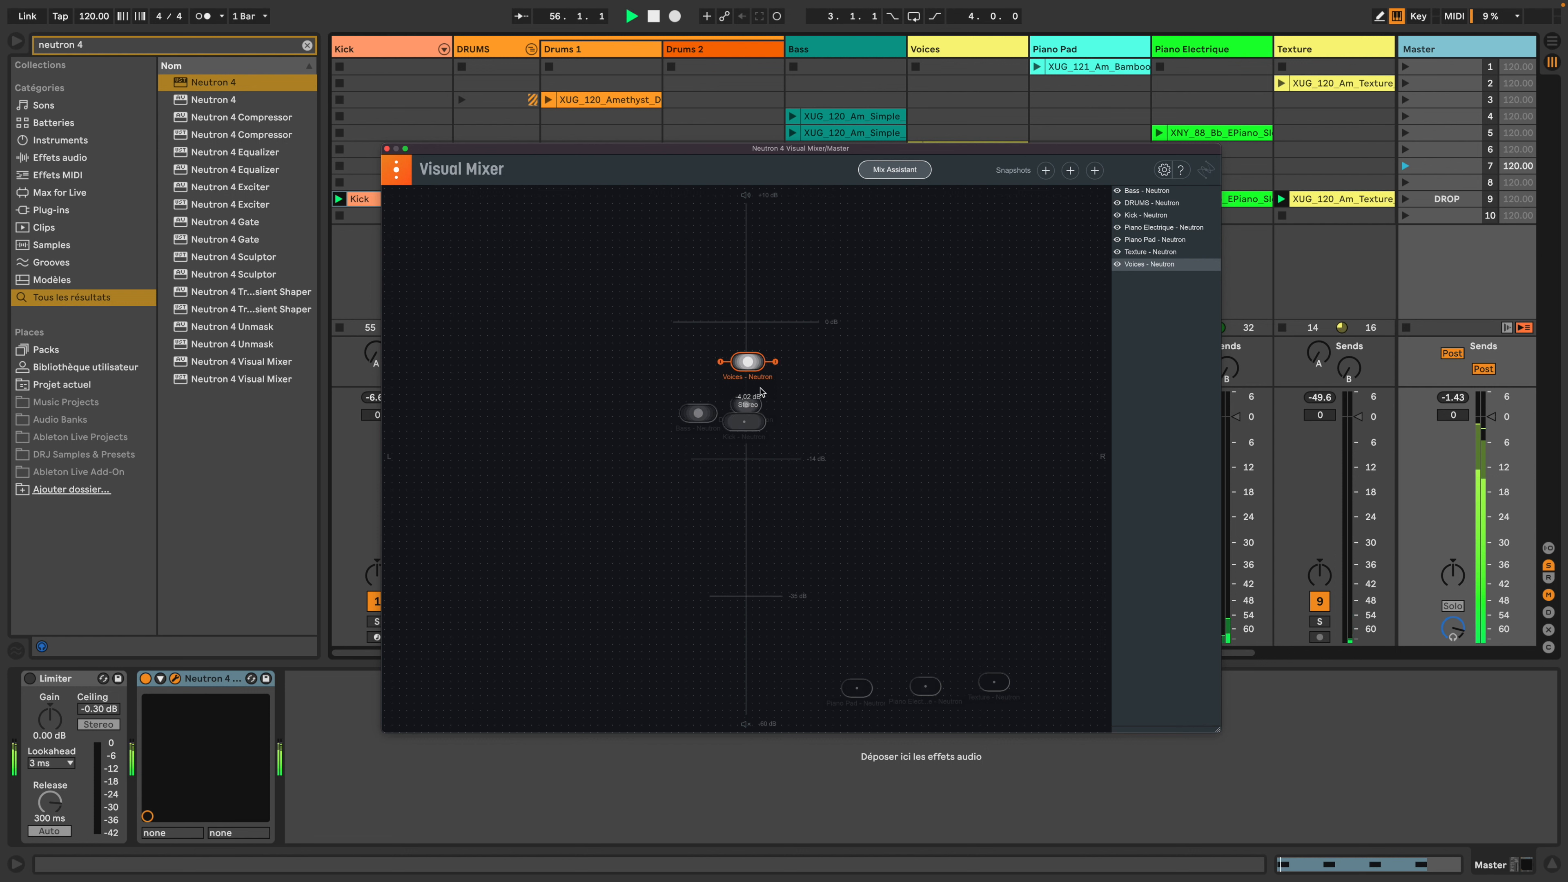
left_click_drag(685, 428, 750, 407)
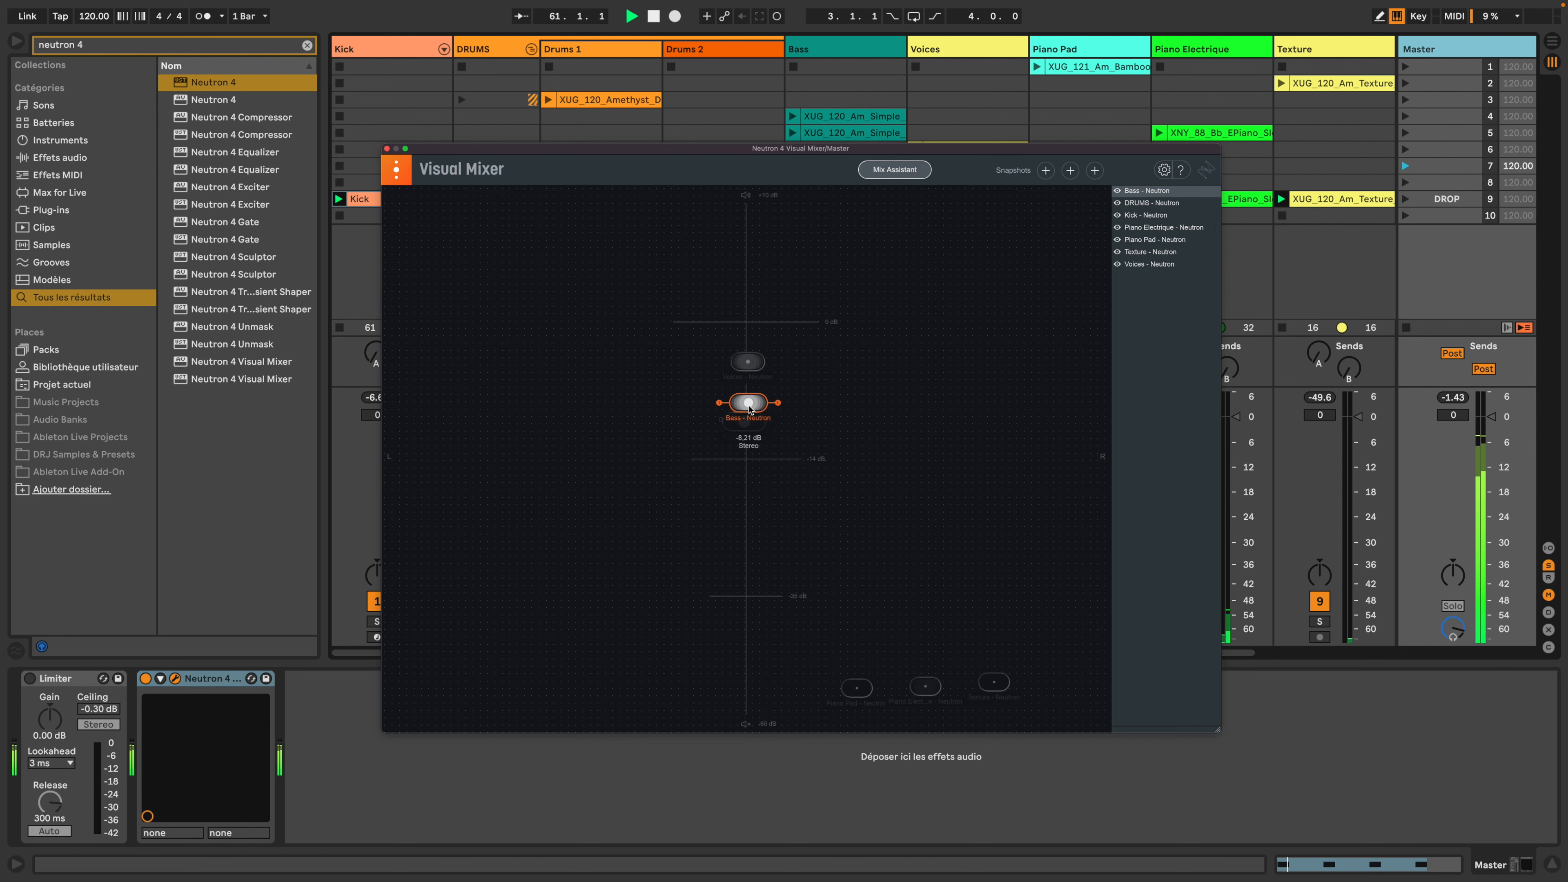
Step: Place Piano Pad slightly left, Piano Electrique slightly right at about -9.8 dB, and Texture in the centre at about -14 dB
left_click_drag(857, 688, 692, 416)
left_click_drag(916, 676, 811, 423)
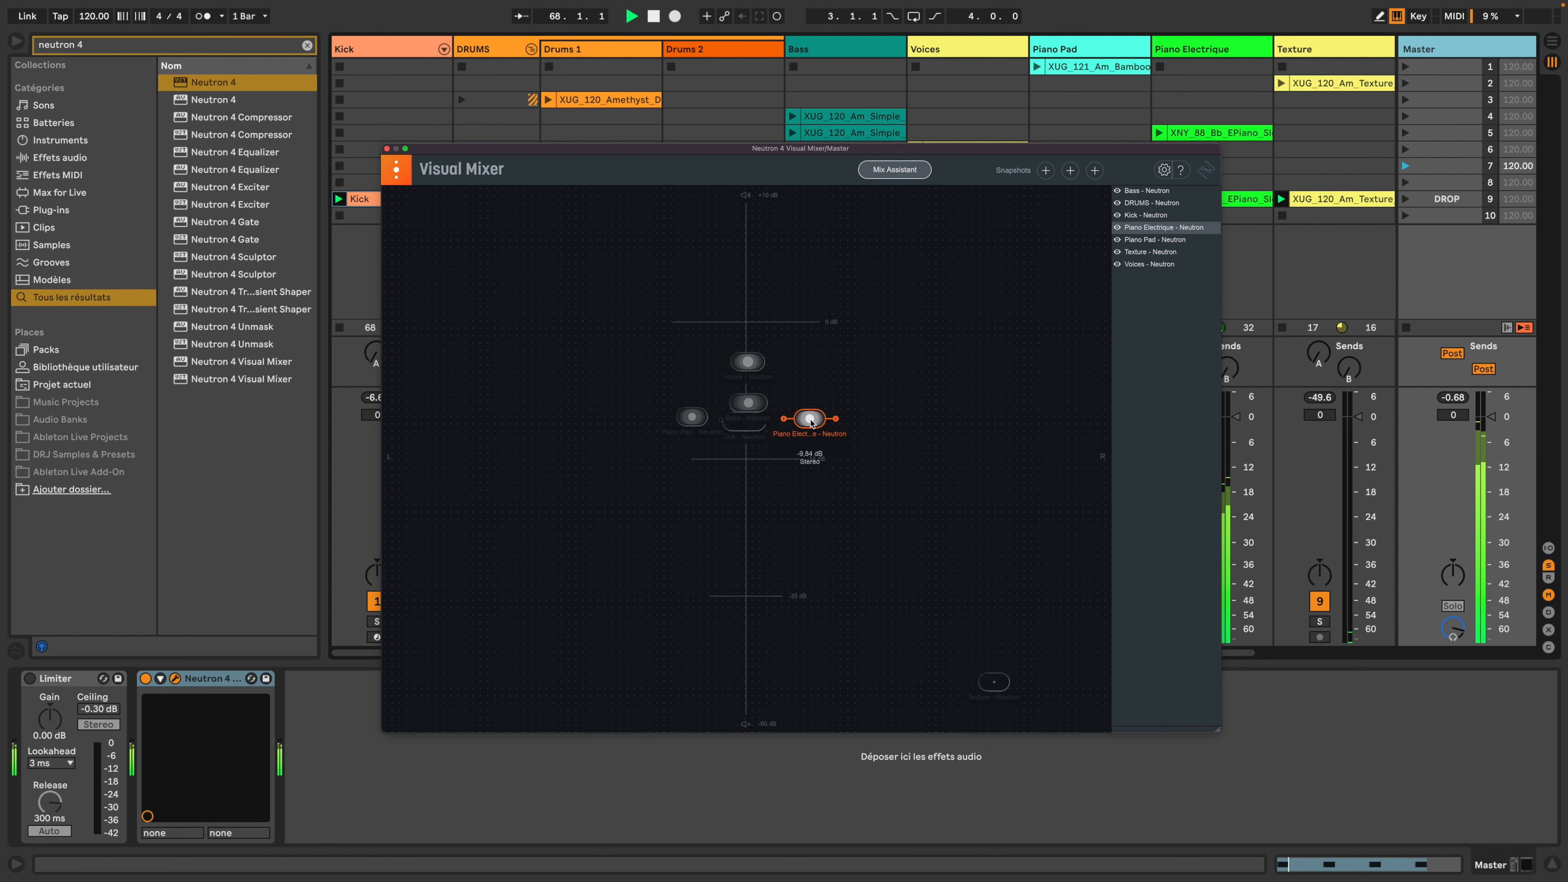
left_click_drag(994, 681, 750, 463)
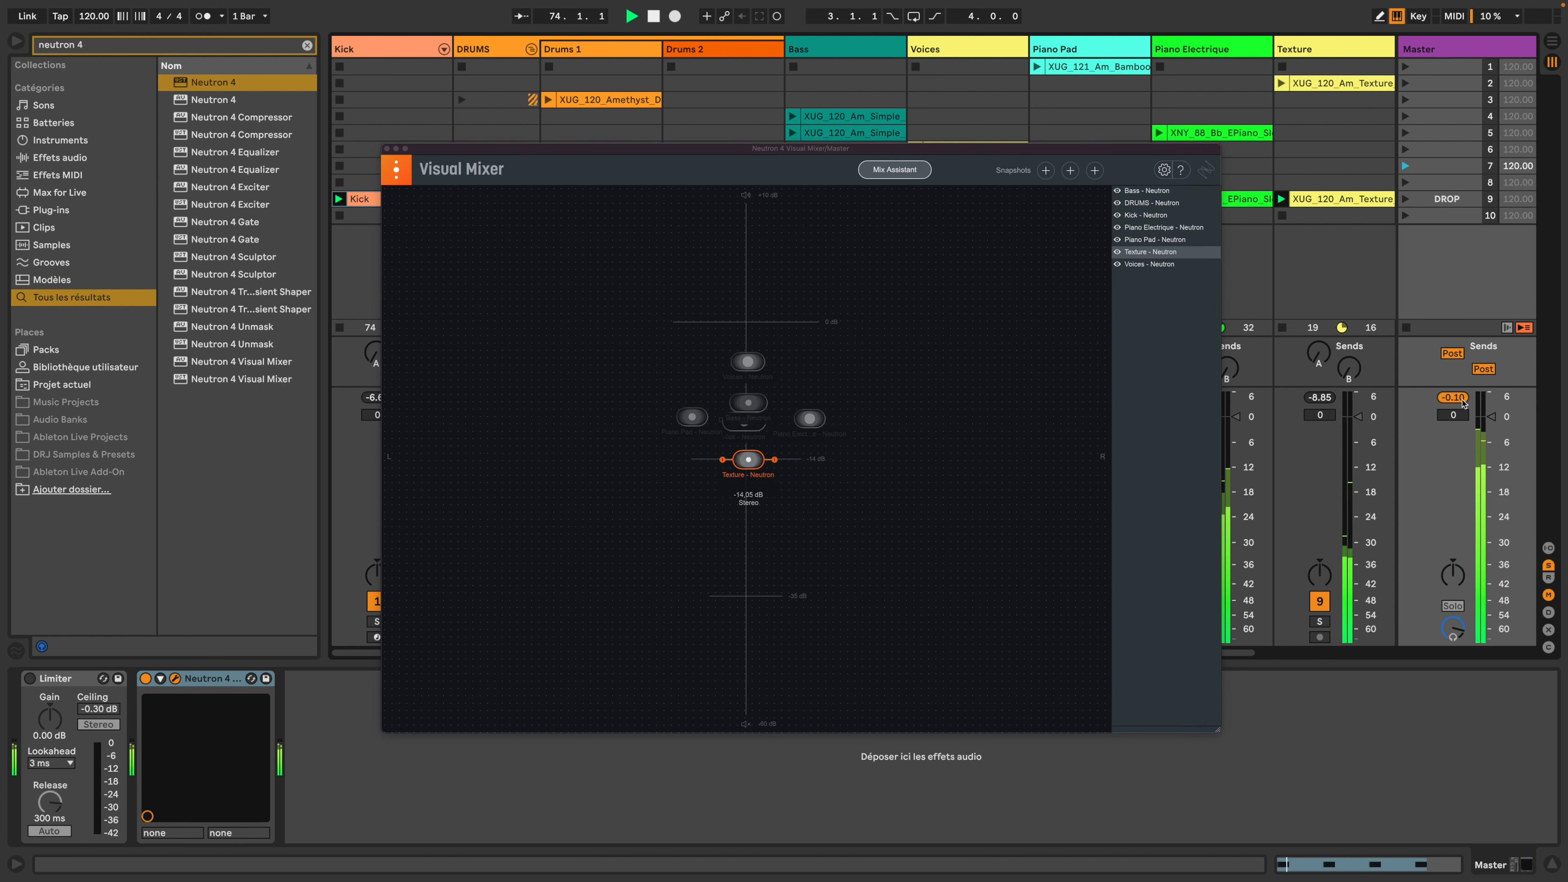
Step: Reset the Master track's peak level and store the current balance as the first Visual Mixer snapshot
left_click(1456, 468)
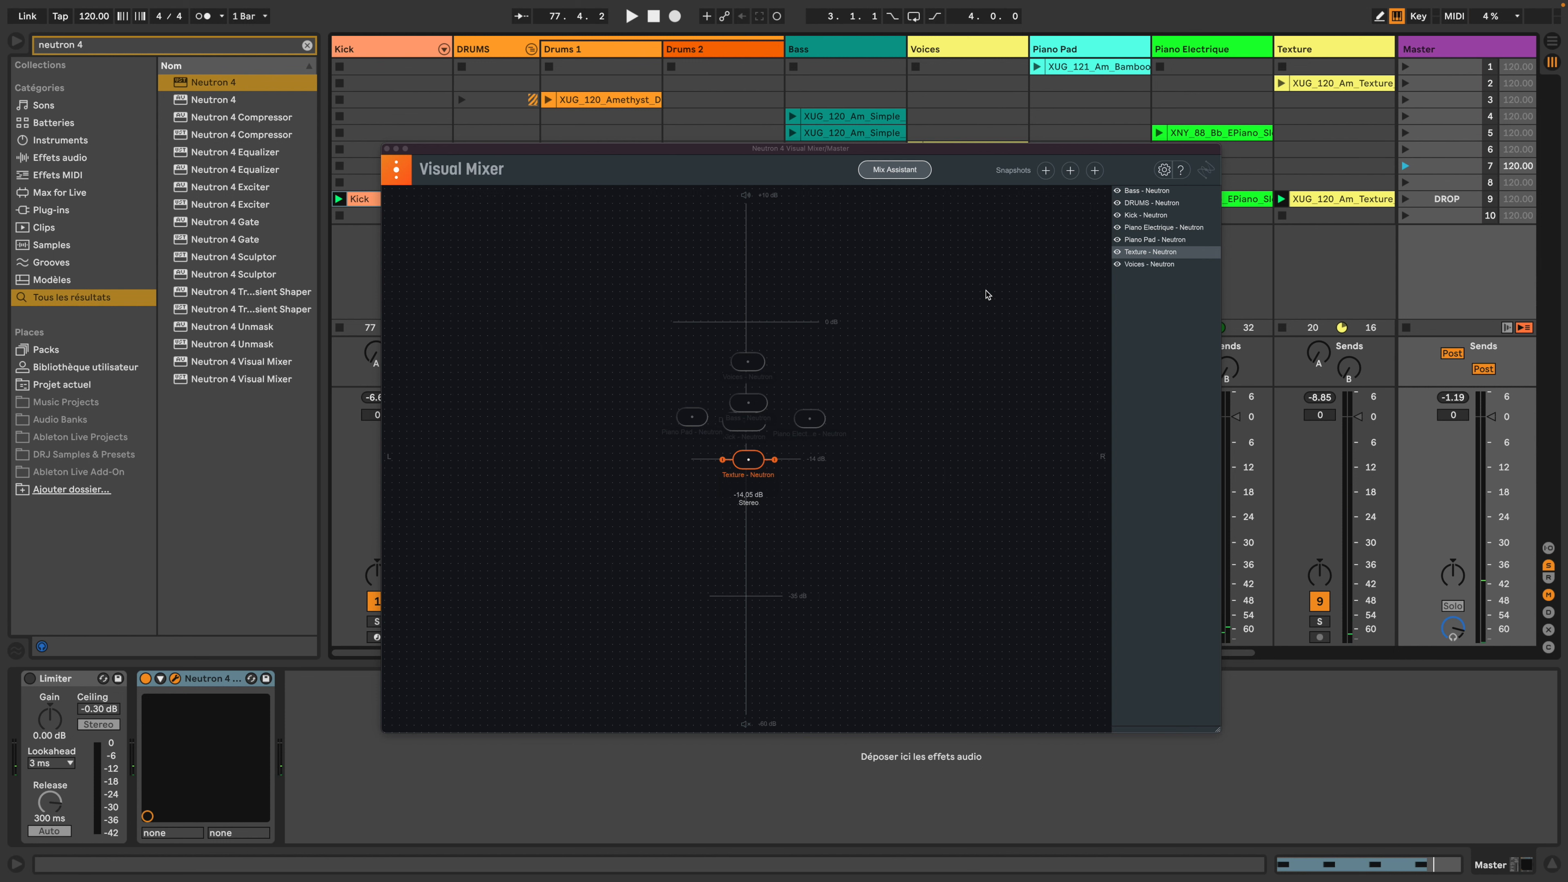
left_click(1045, 172)
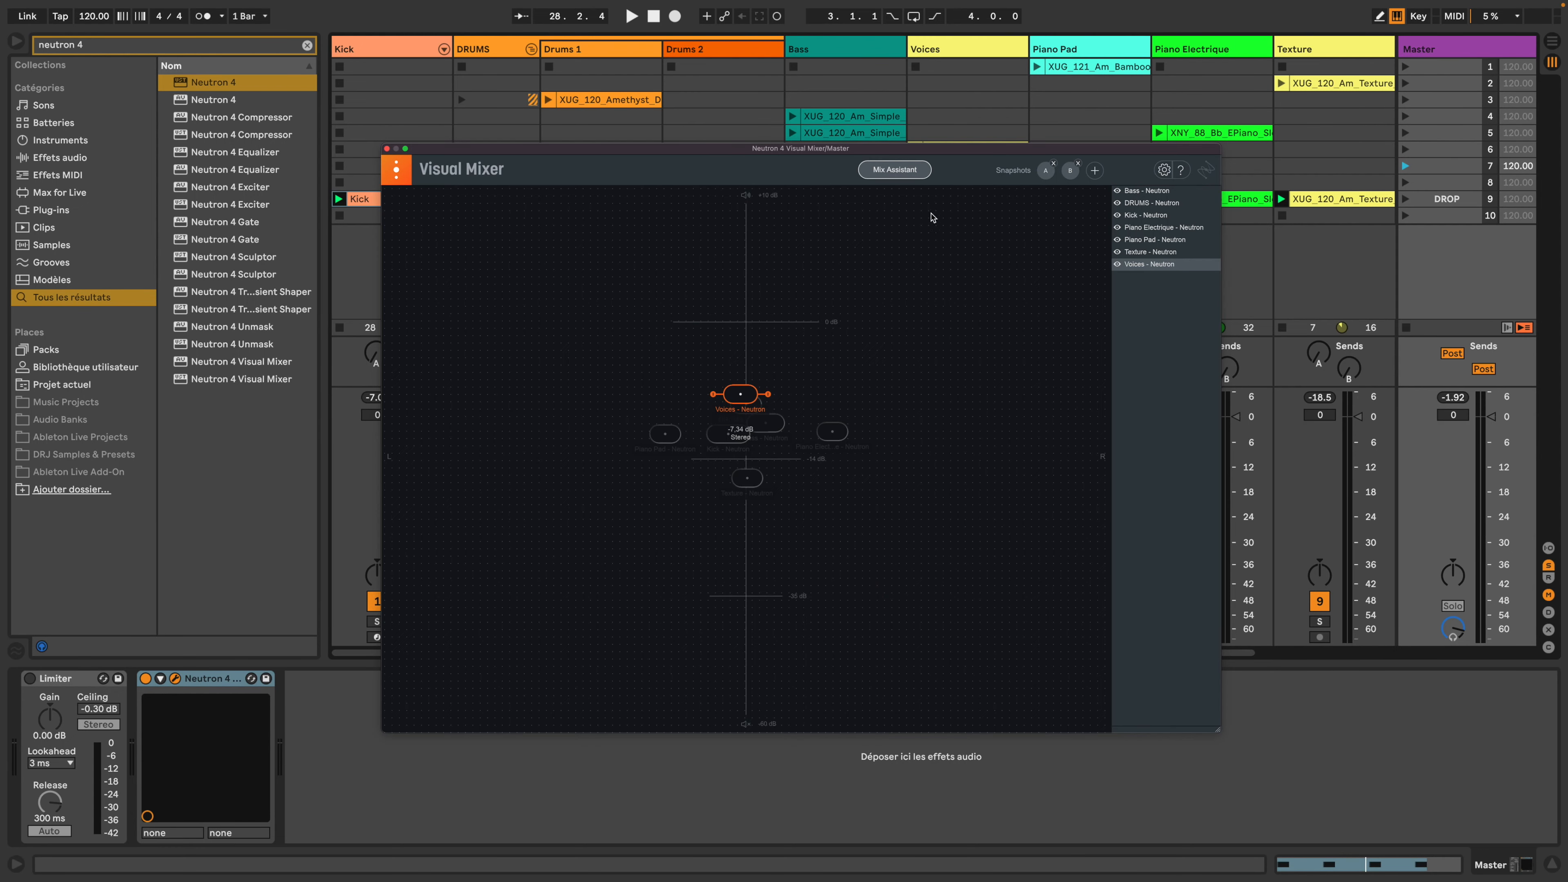
Step: Start Mix Assistant on all tracks with Piano Pad and Voices as the focus, and play the song for its listening pass
left_click(912, 173)
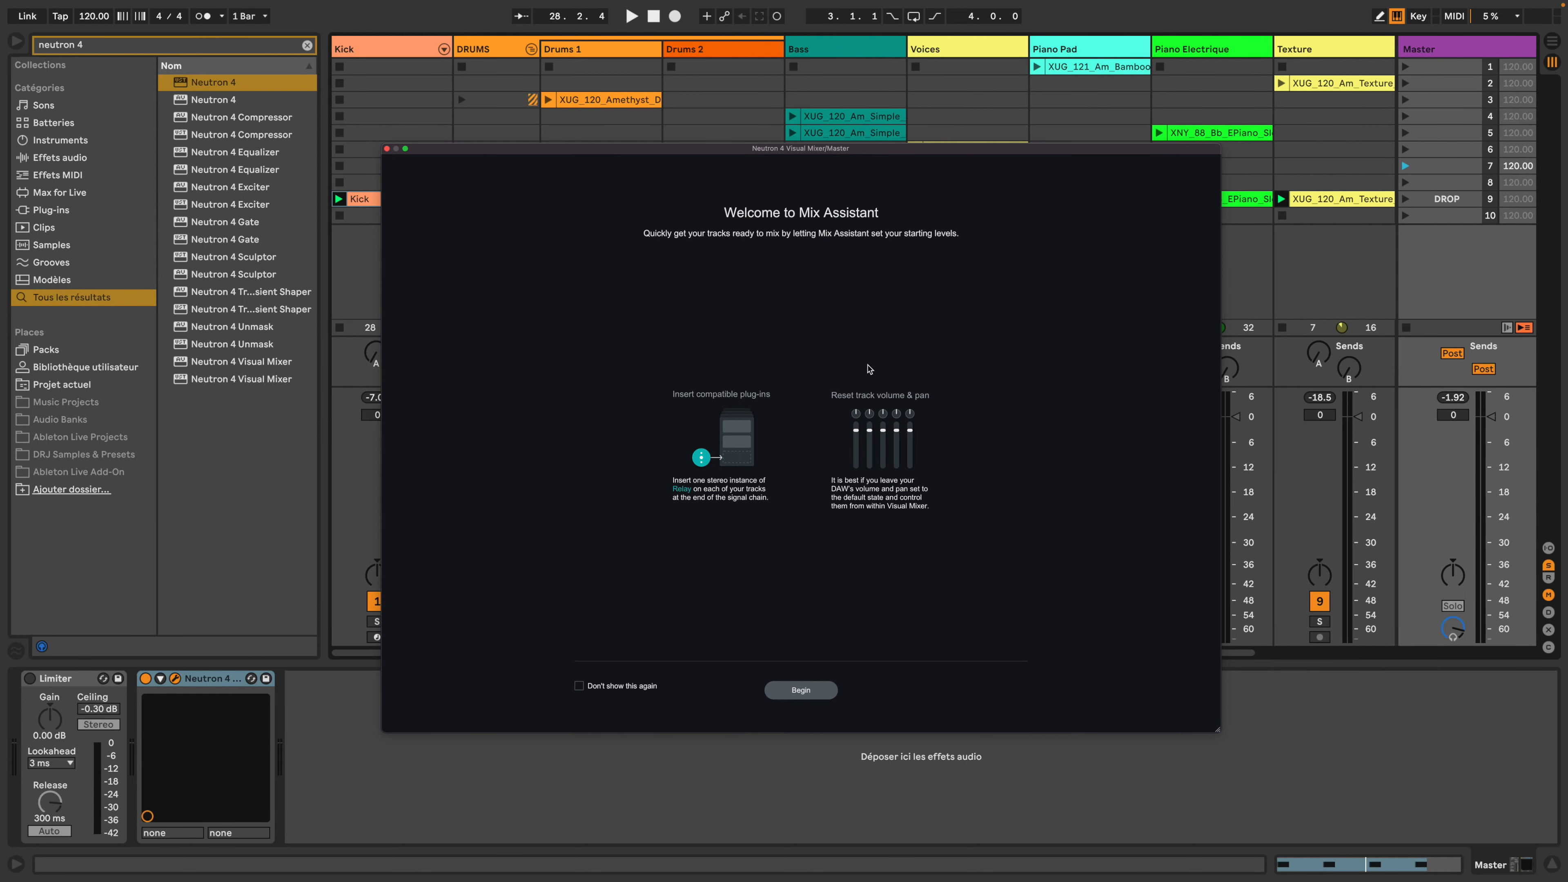
left_click(799, 692)
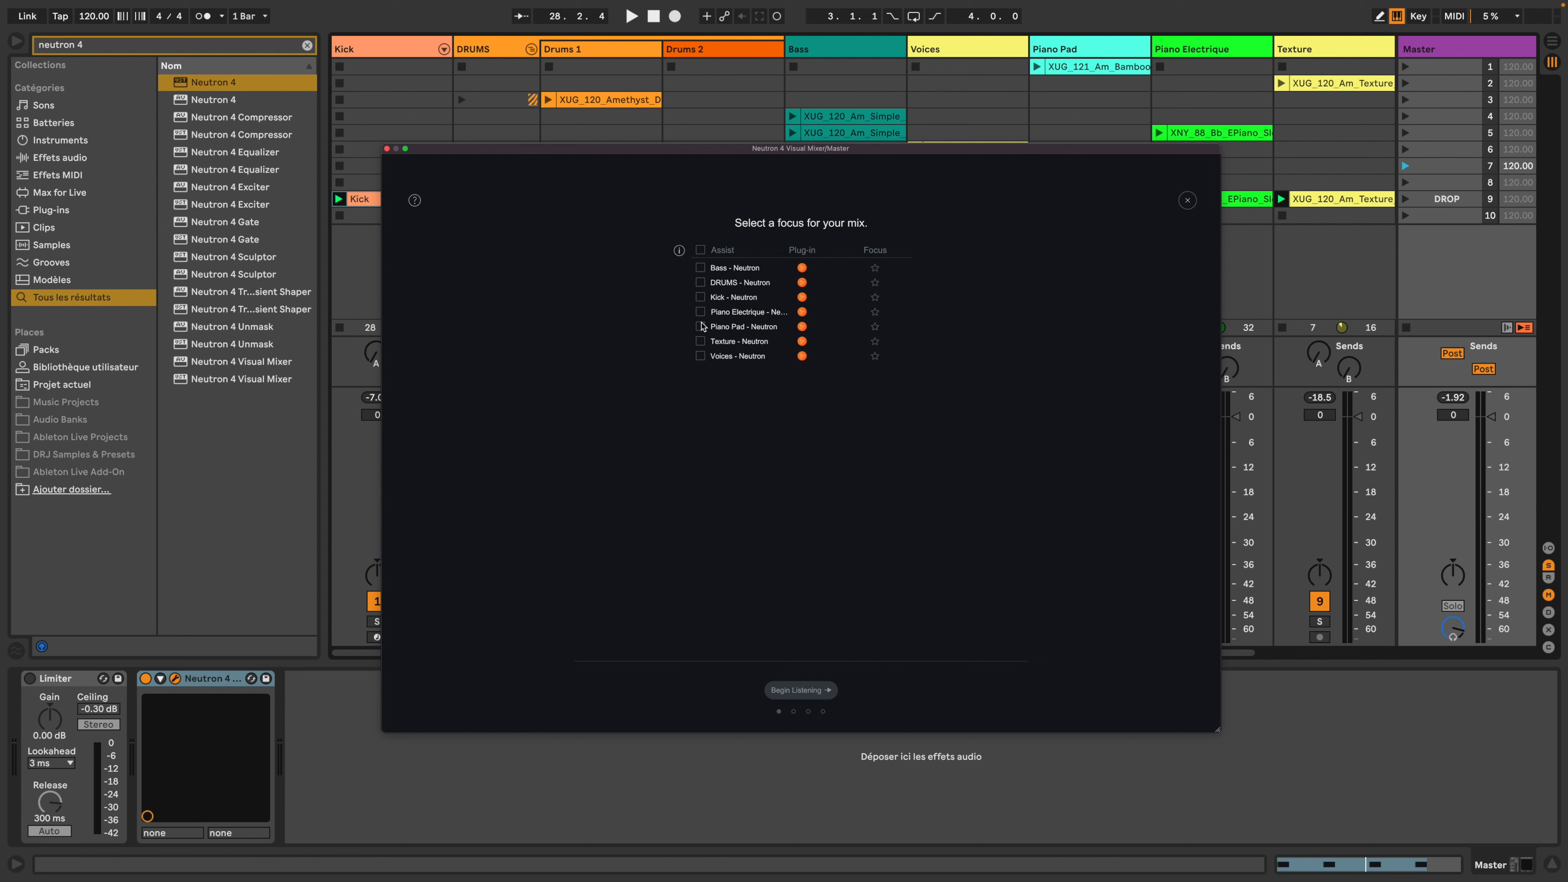
left_click(699, 250)
left_click(875, 357)
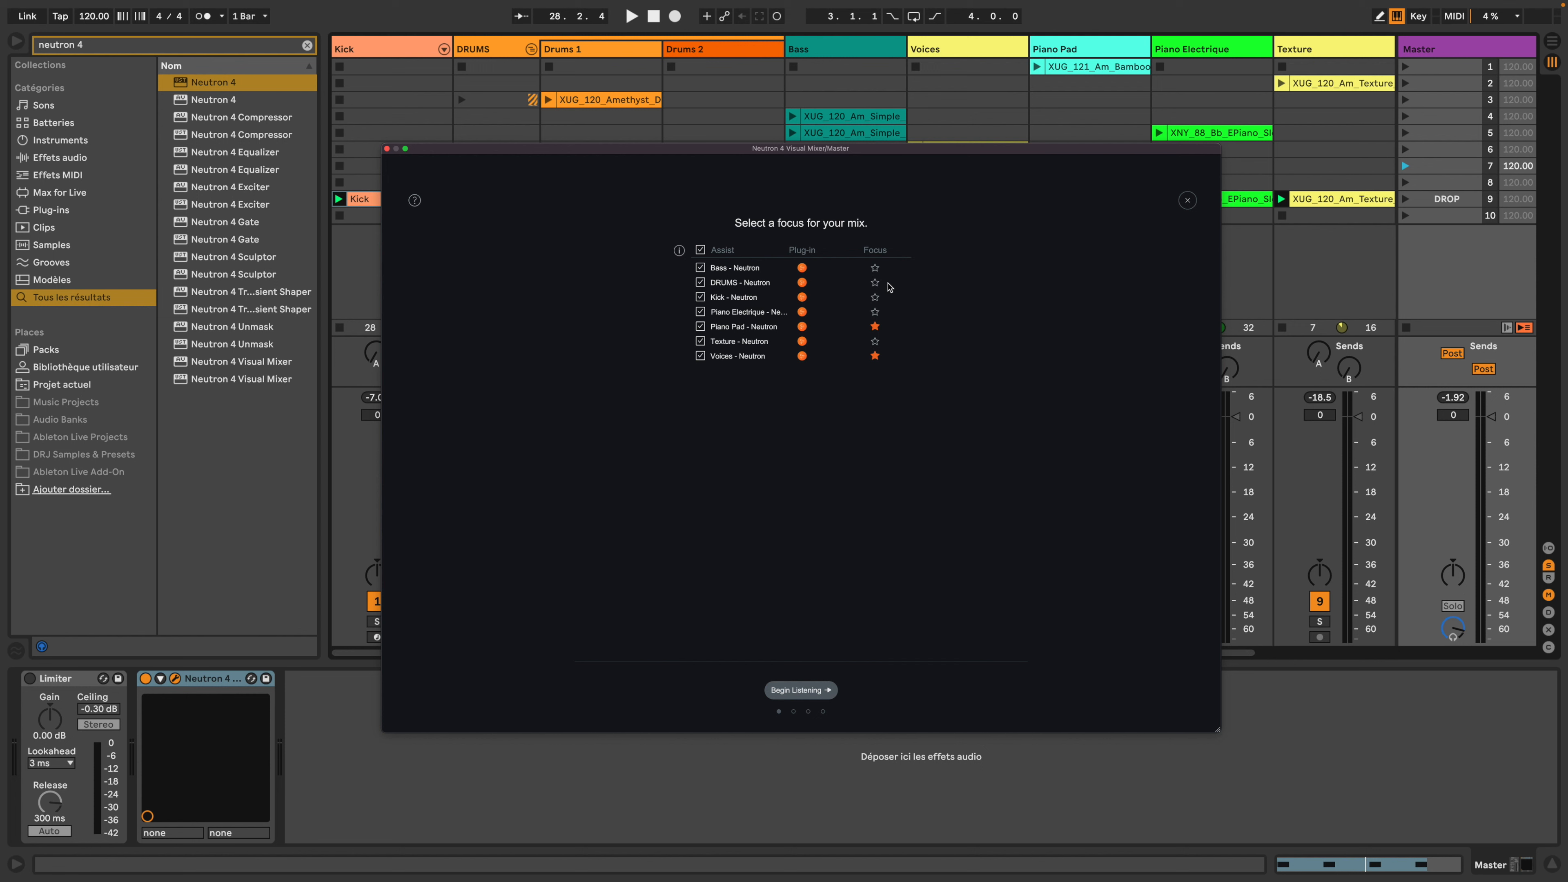
left_click(799, 691)
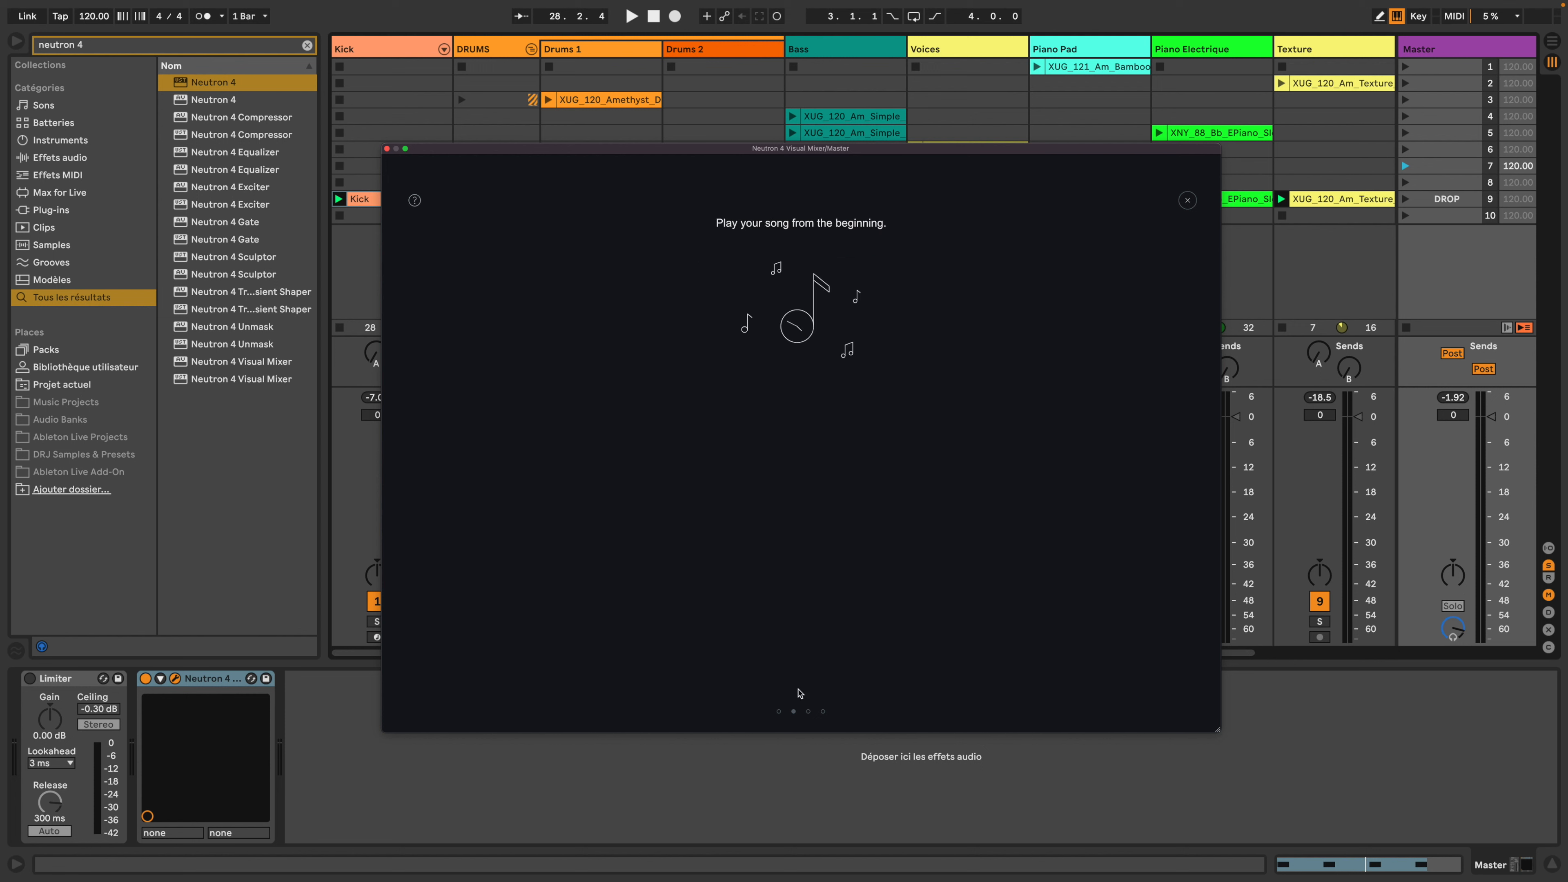
key("space")
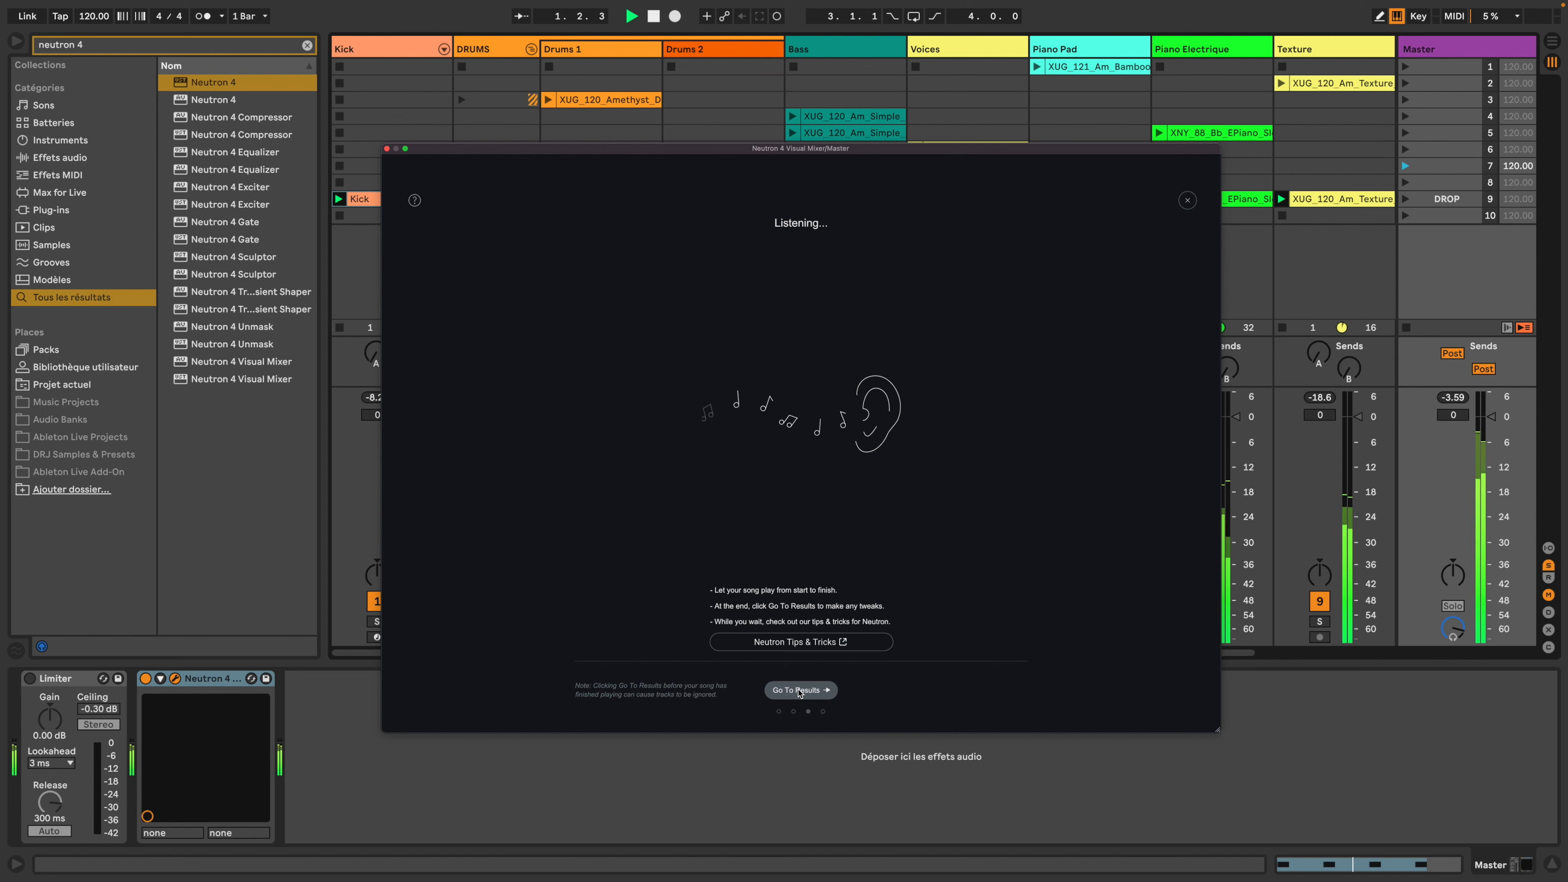
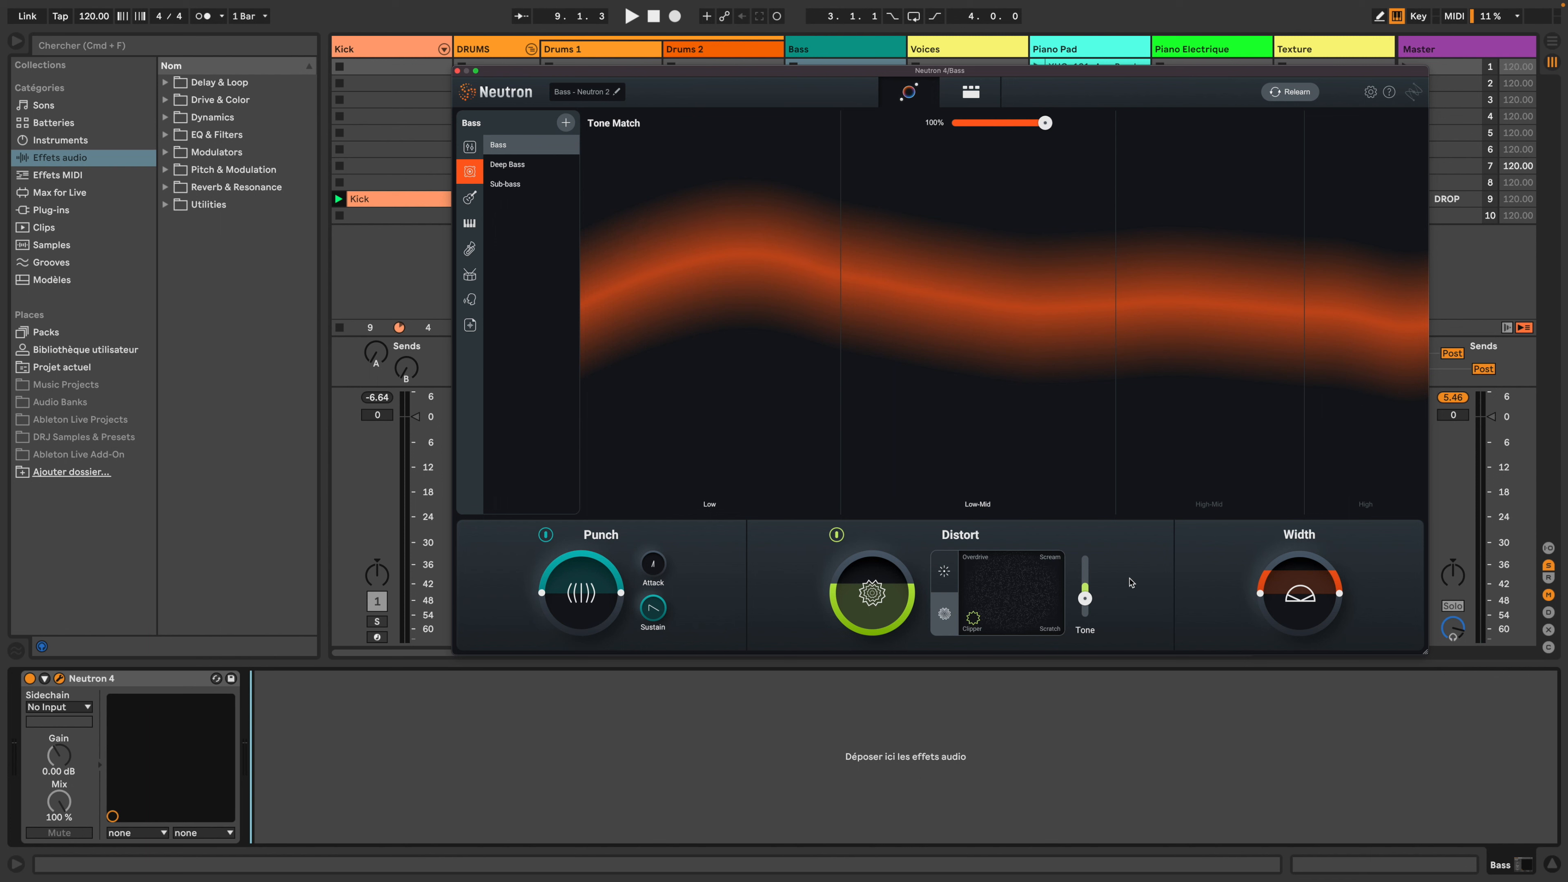
Step: Learn the Exciter's crossover points in the Bass track's Neutron while the song plays
left_click(972, 96)
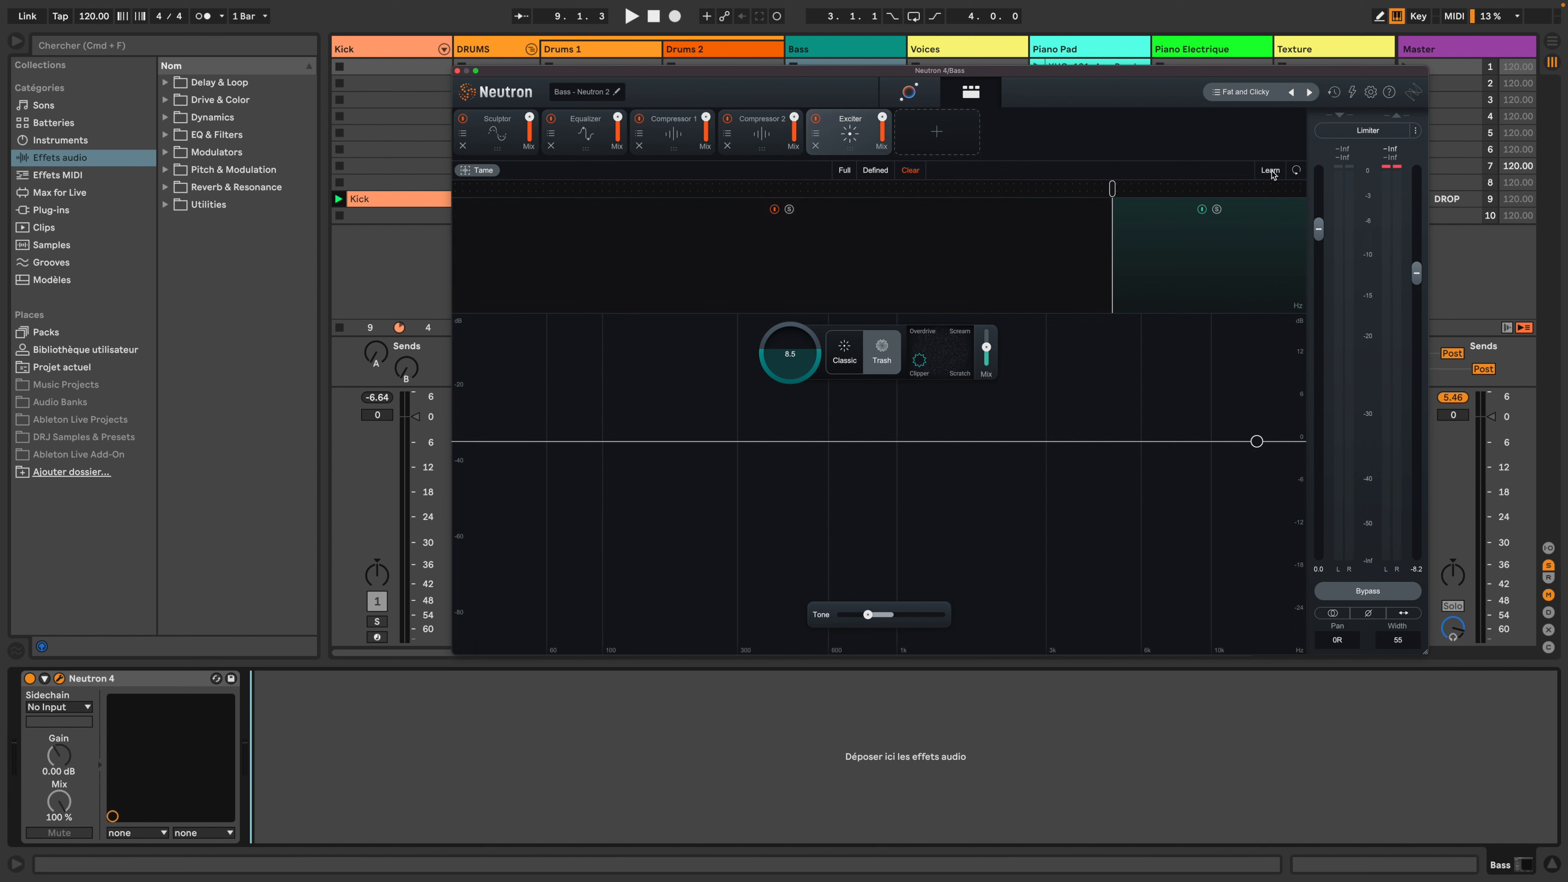
left_click(1270, 171)
key("space")
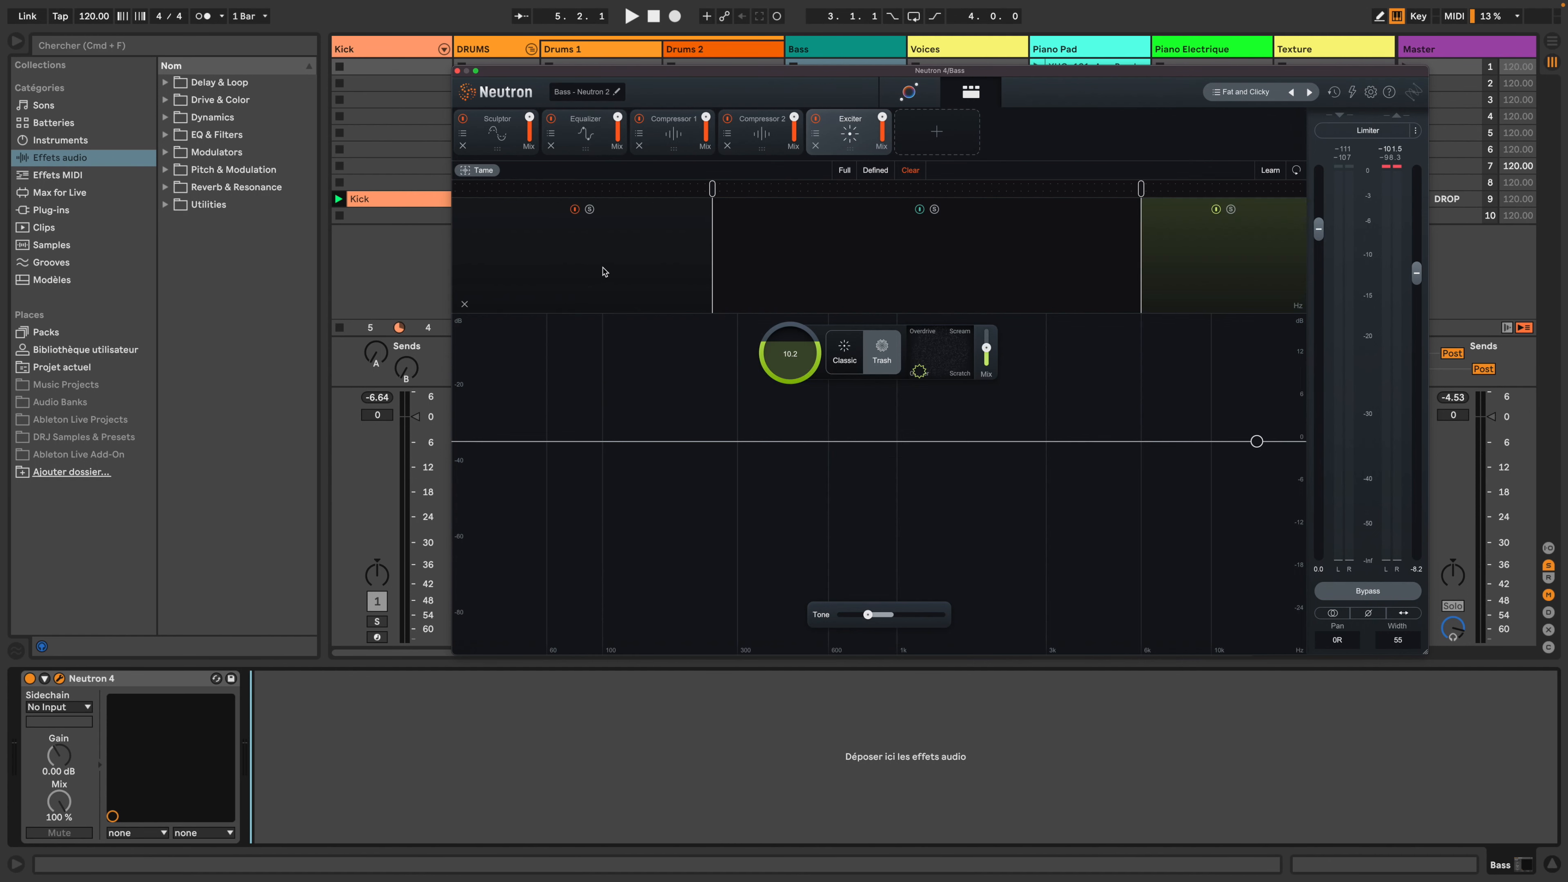
Step: Set the distortion amount of the Exciter's lowest band to 0.0 and play the song to hear it
left_click(608, 263)
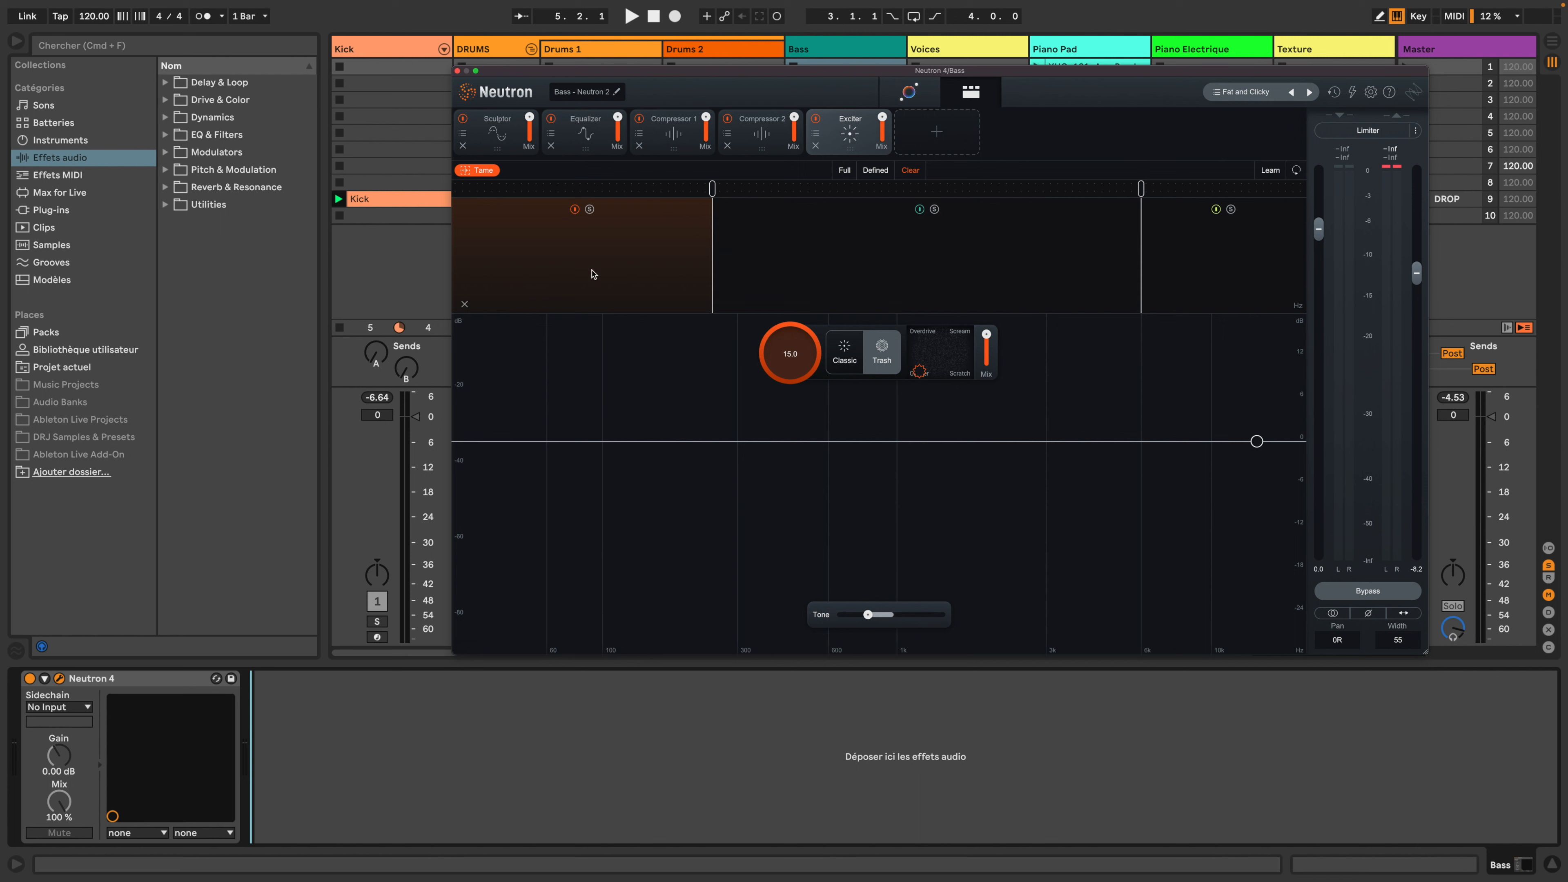
key("space")
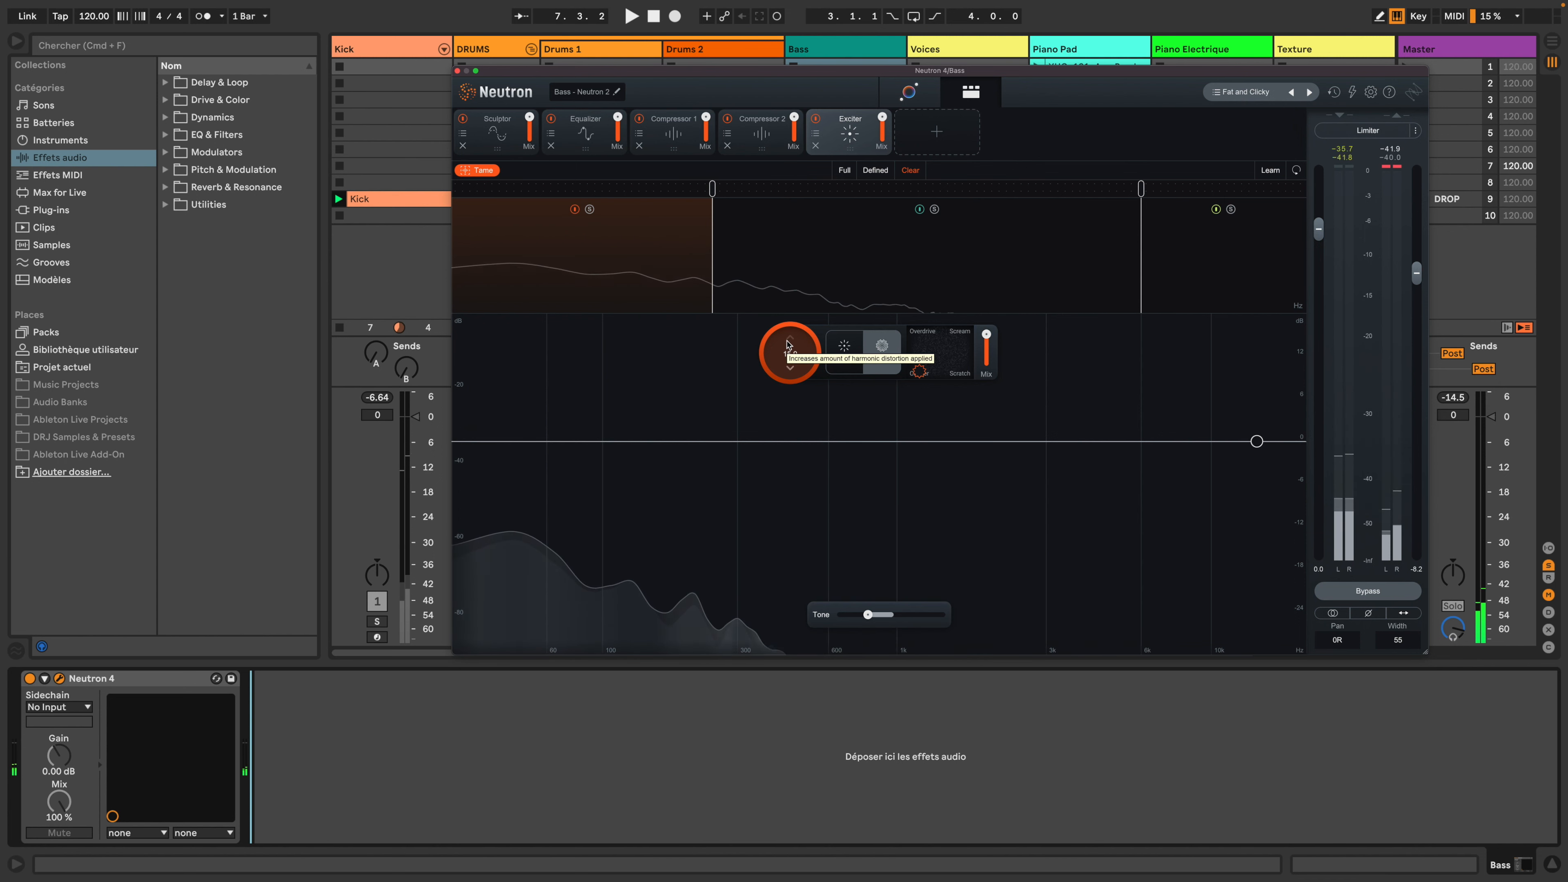
left_click_drag(792, 346, 793, 483)
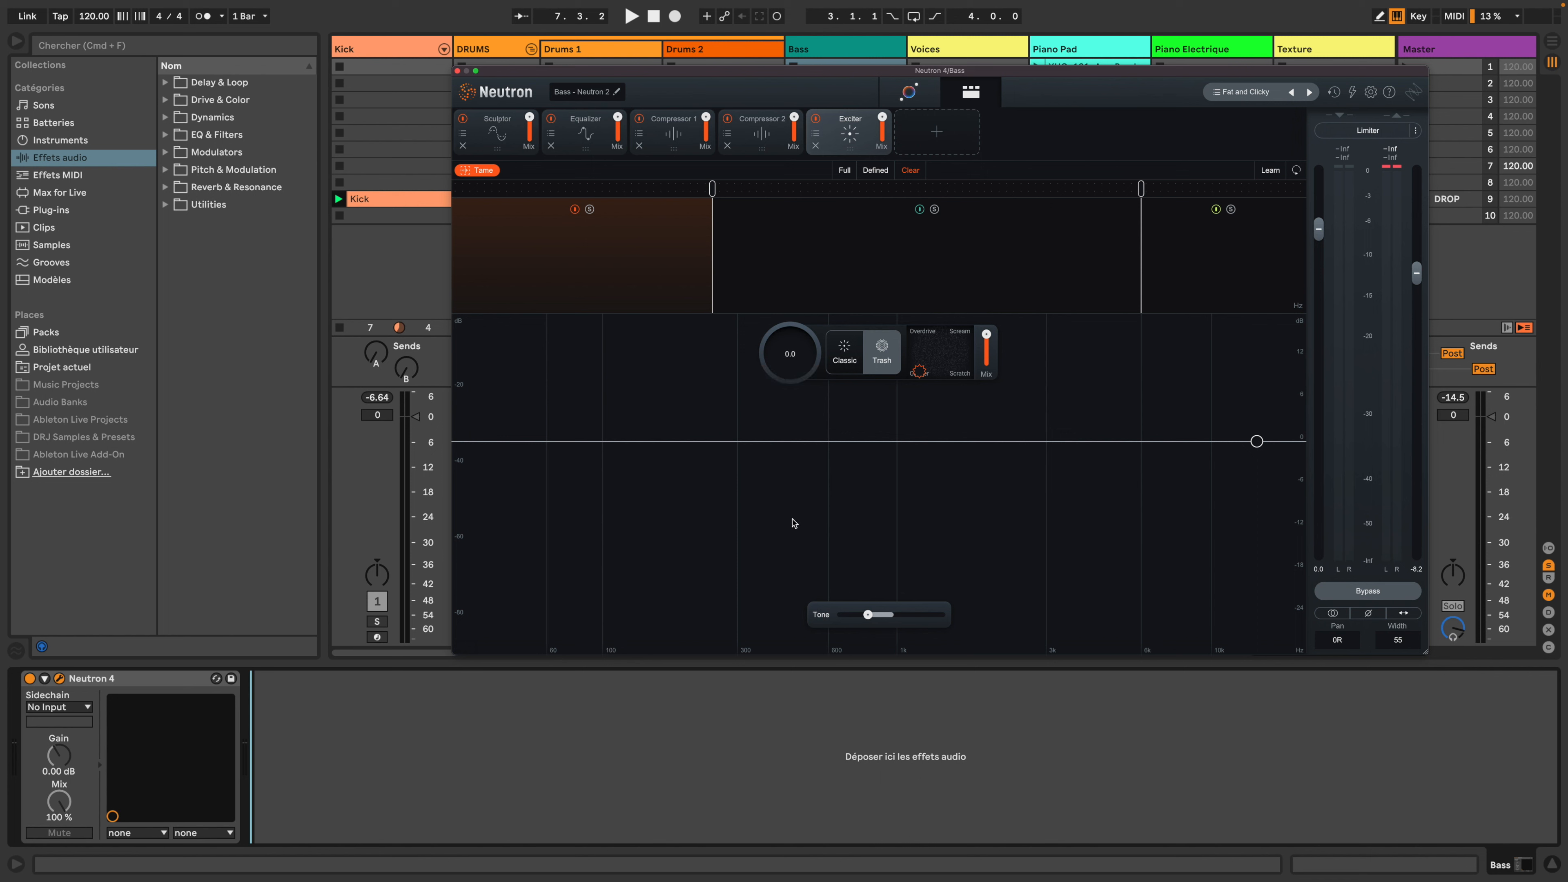
key("space")
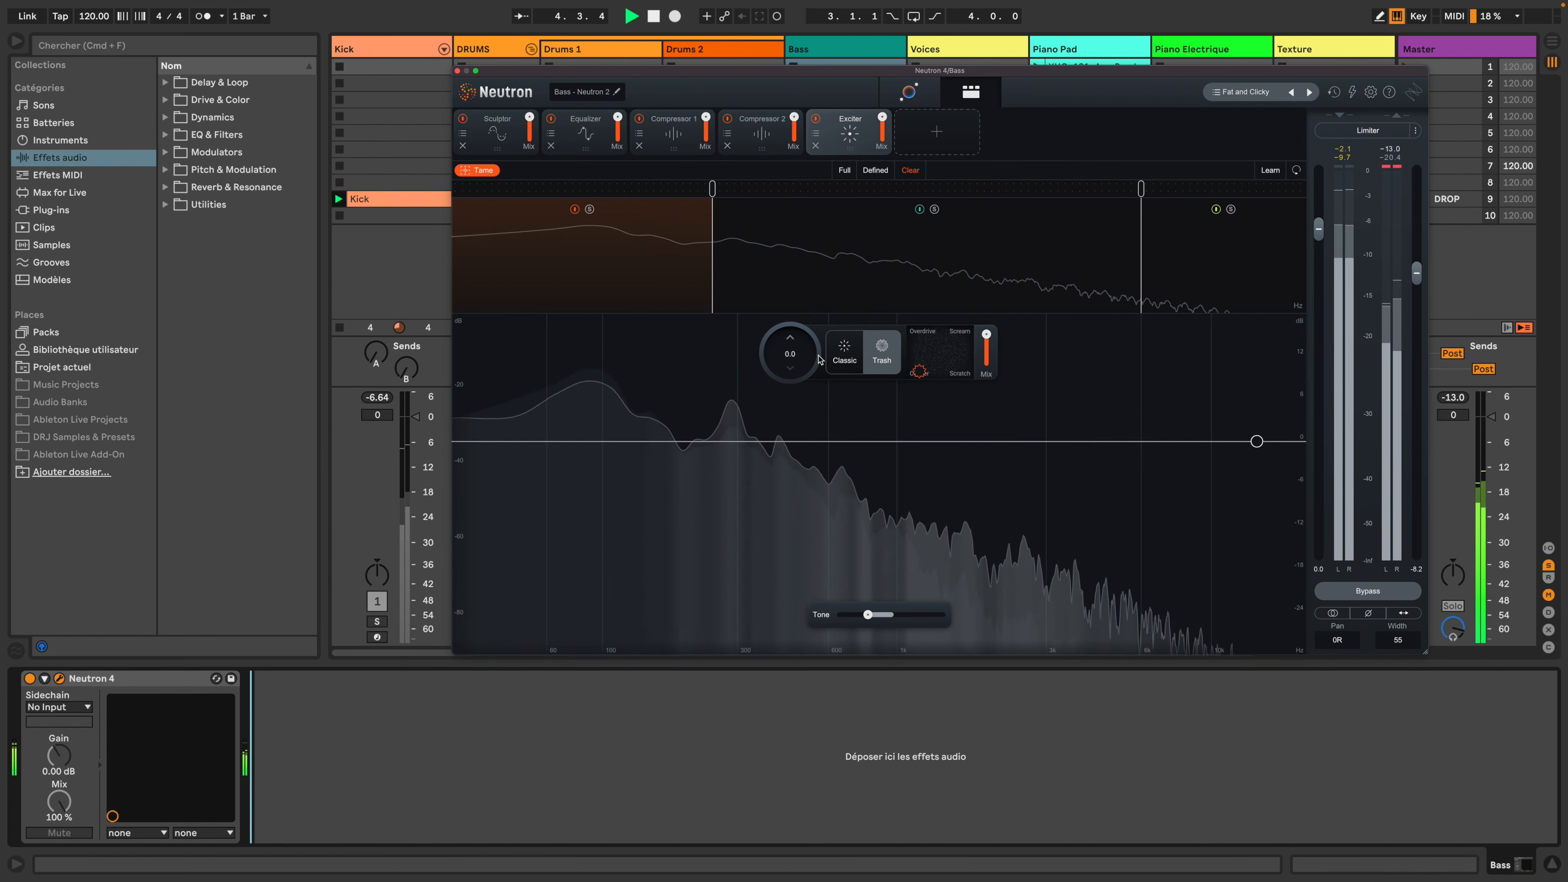
Step: Compare the Bass Width control in Neutron's Assistant and detailed views, and lower the Width during playback
left_click(908, 91)
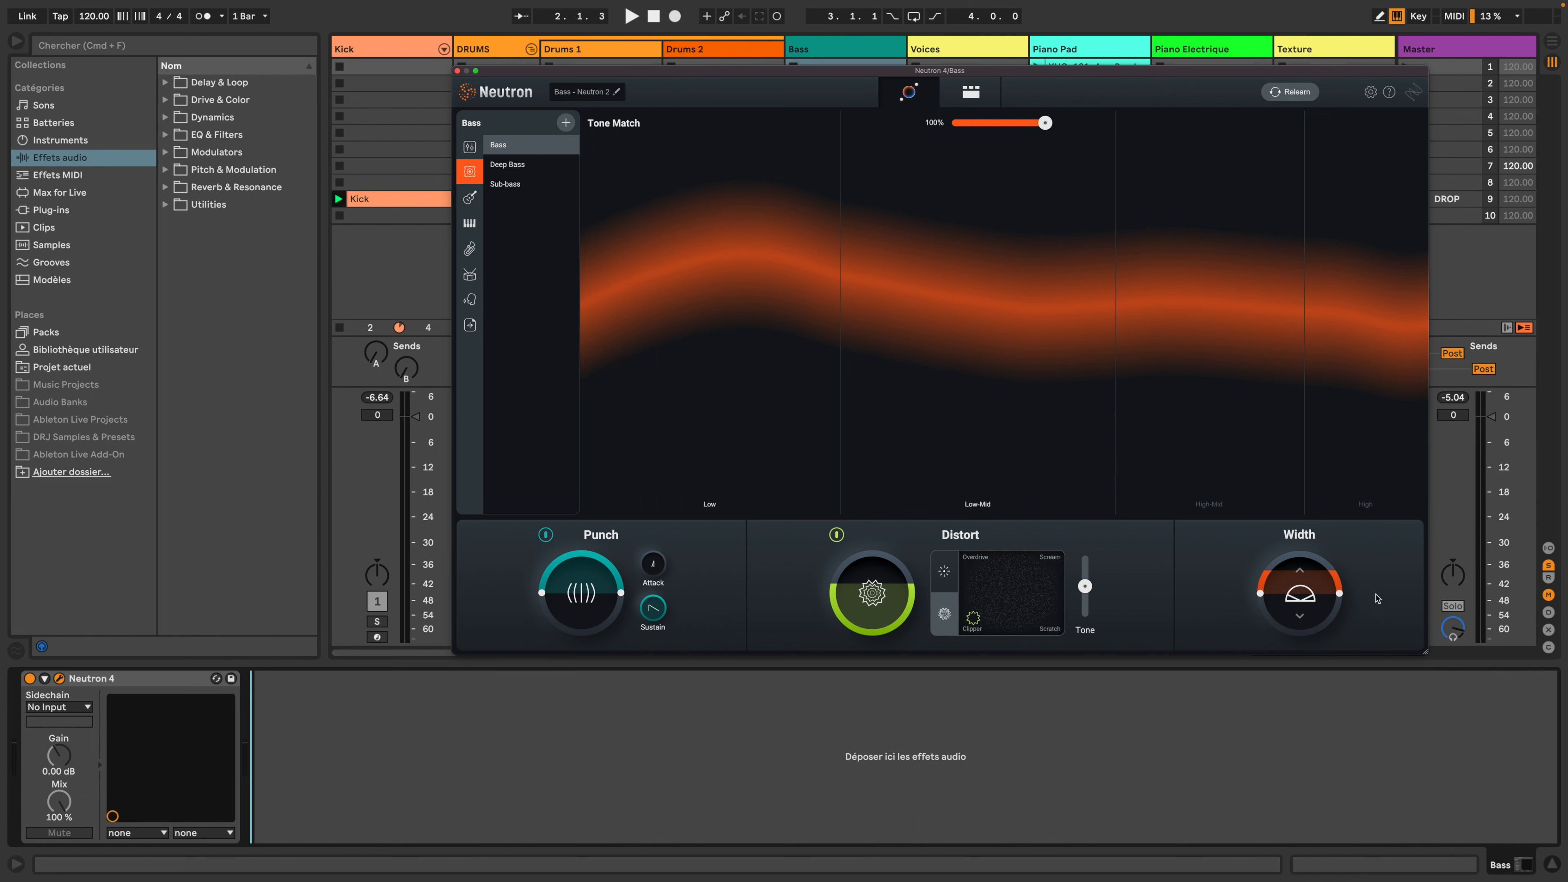
left_click(969, 95)
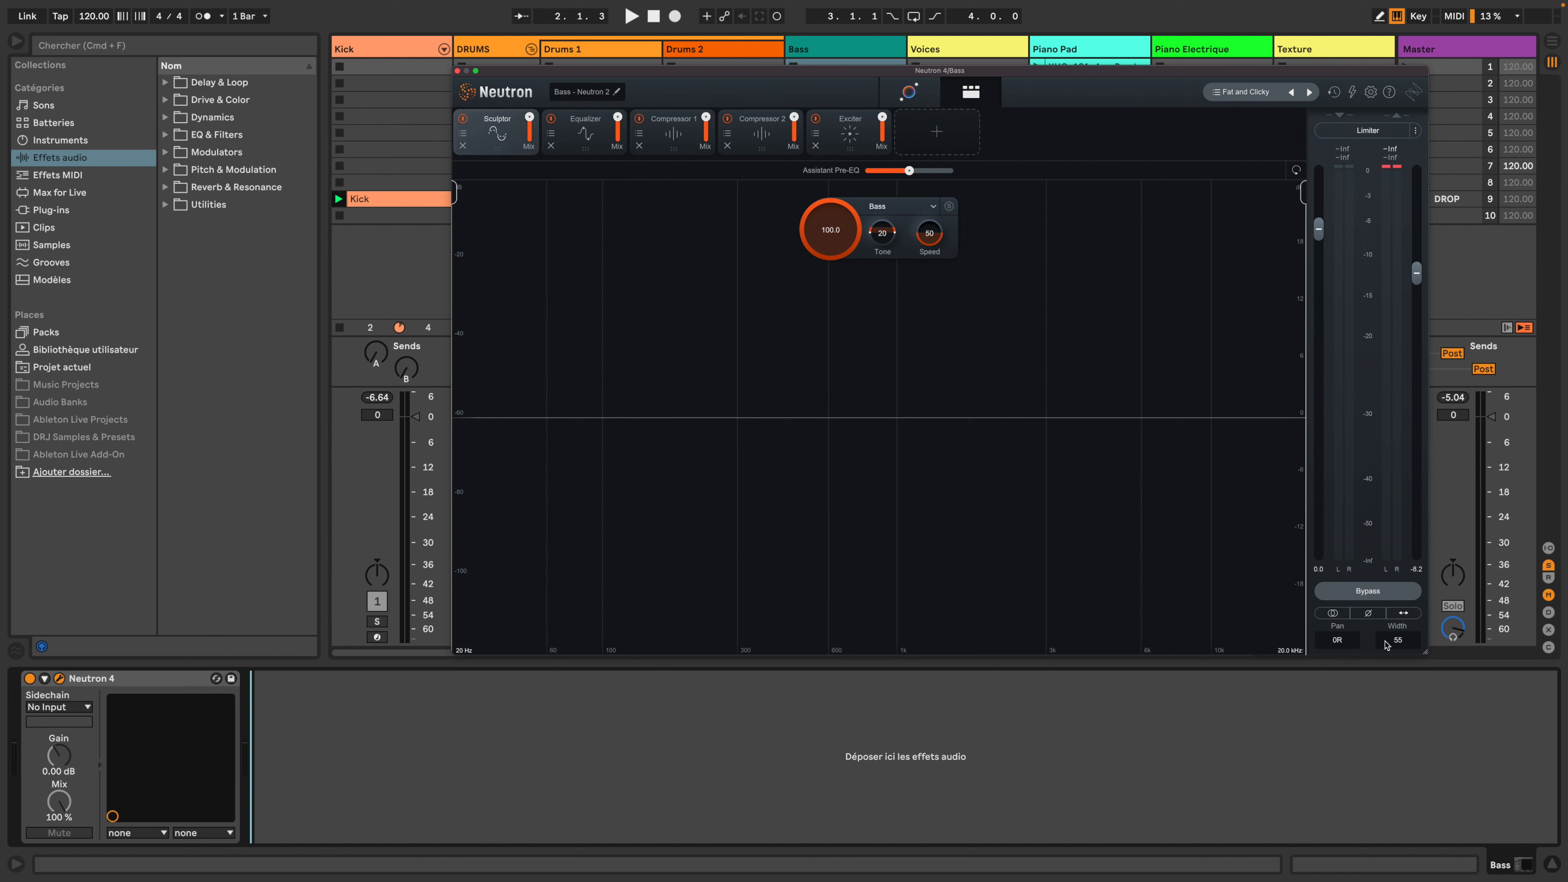
left_click(909, 93)
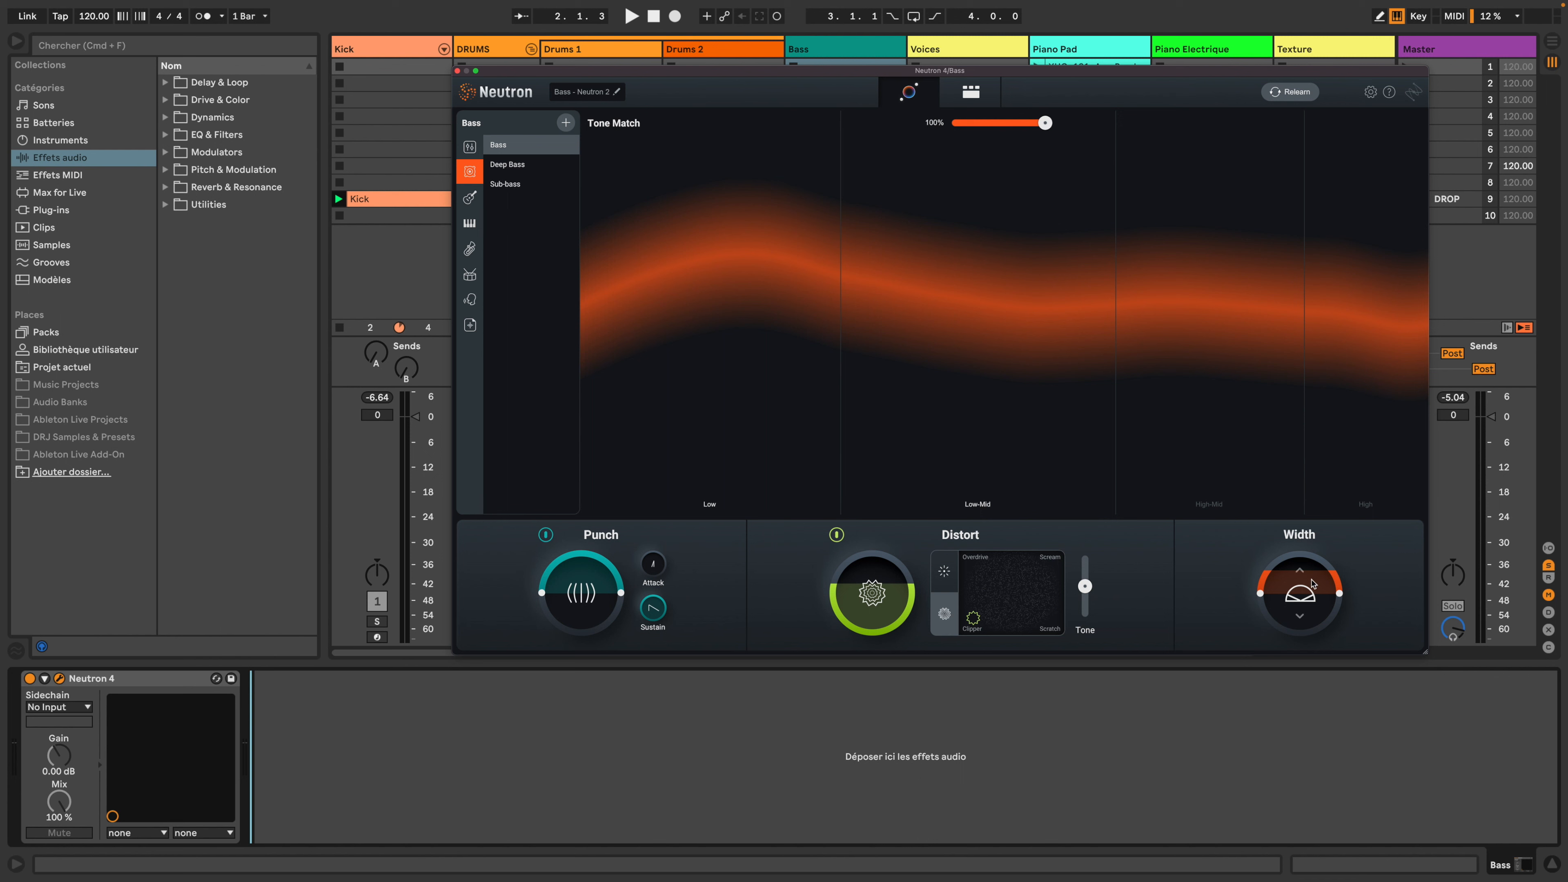
key("space")
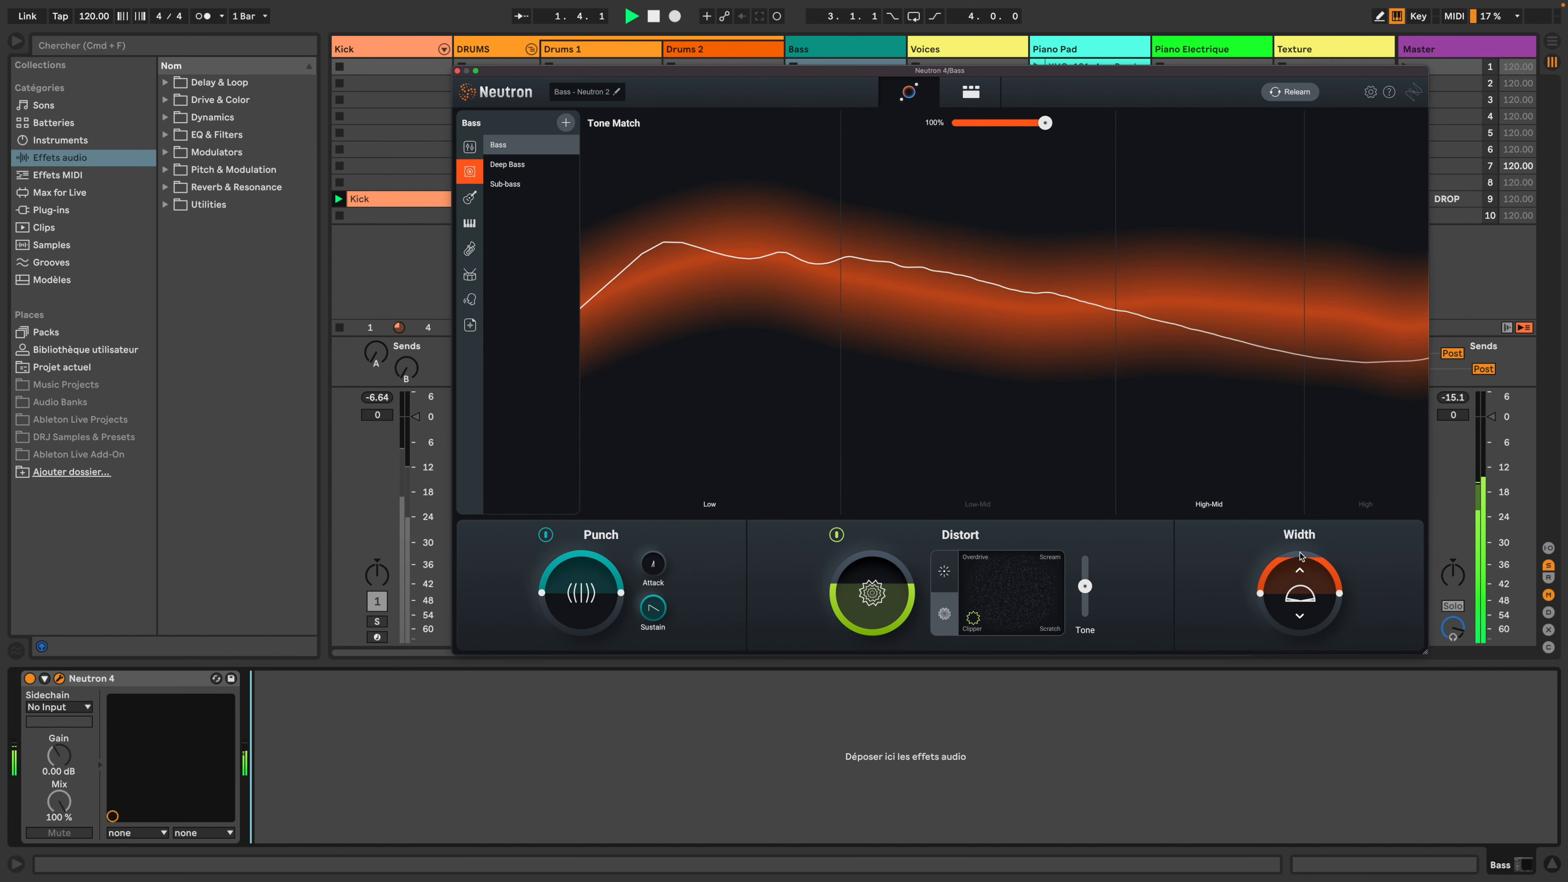
left_click_drag(1301, 556, 1298, 608)
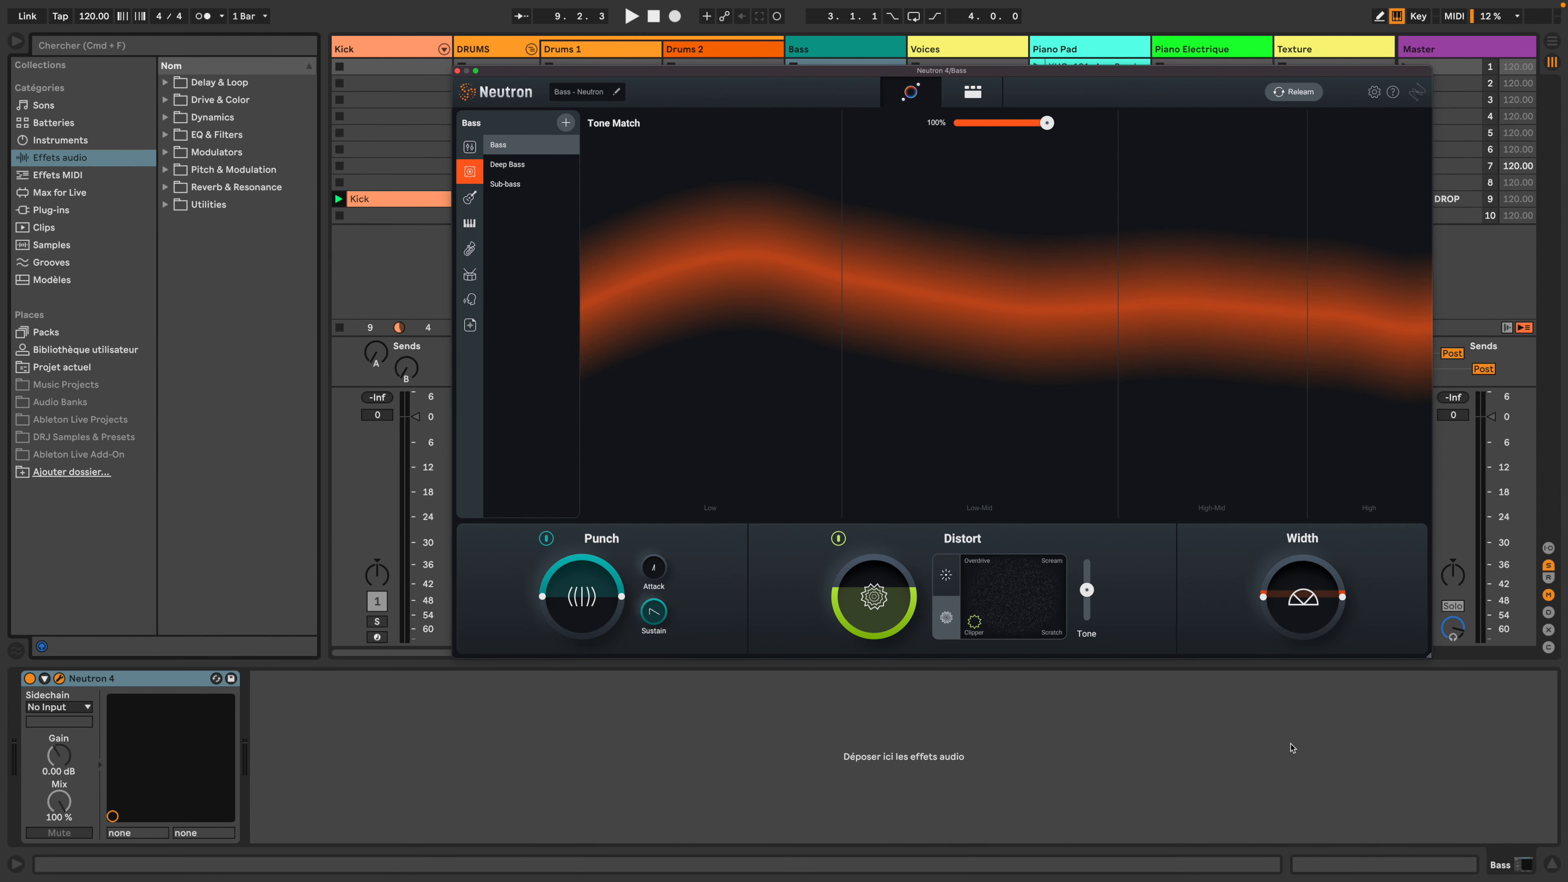
Step: Close the Bass track's Neutron window and hide the browser to show all the tracks
left_click(456, 70)
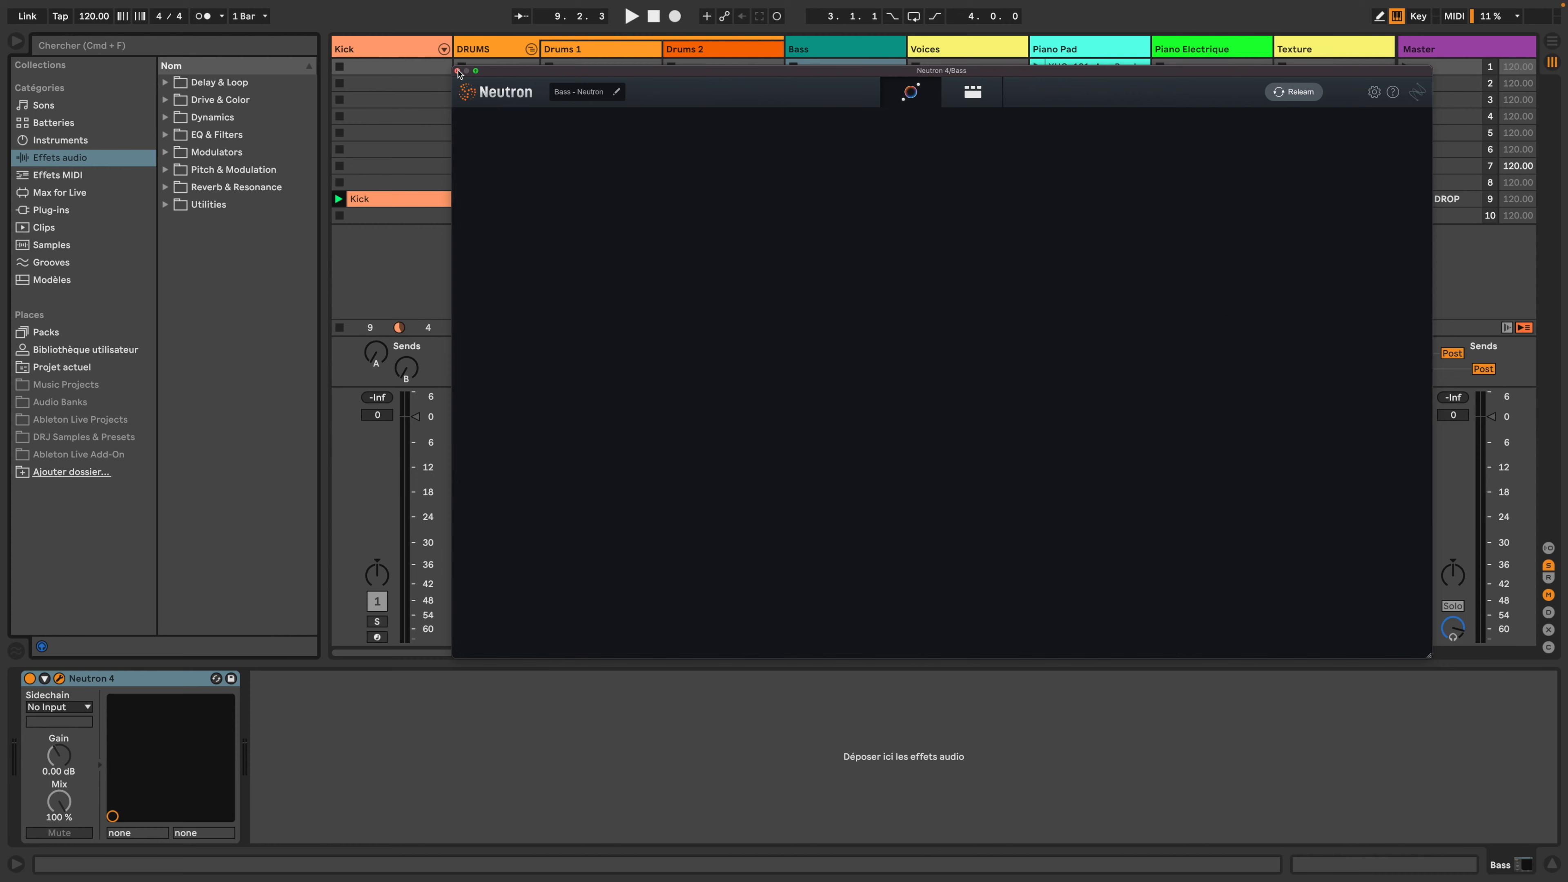
left_click(827, 621)
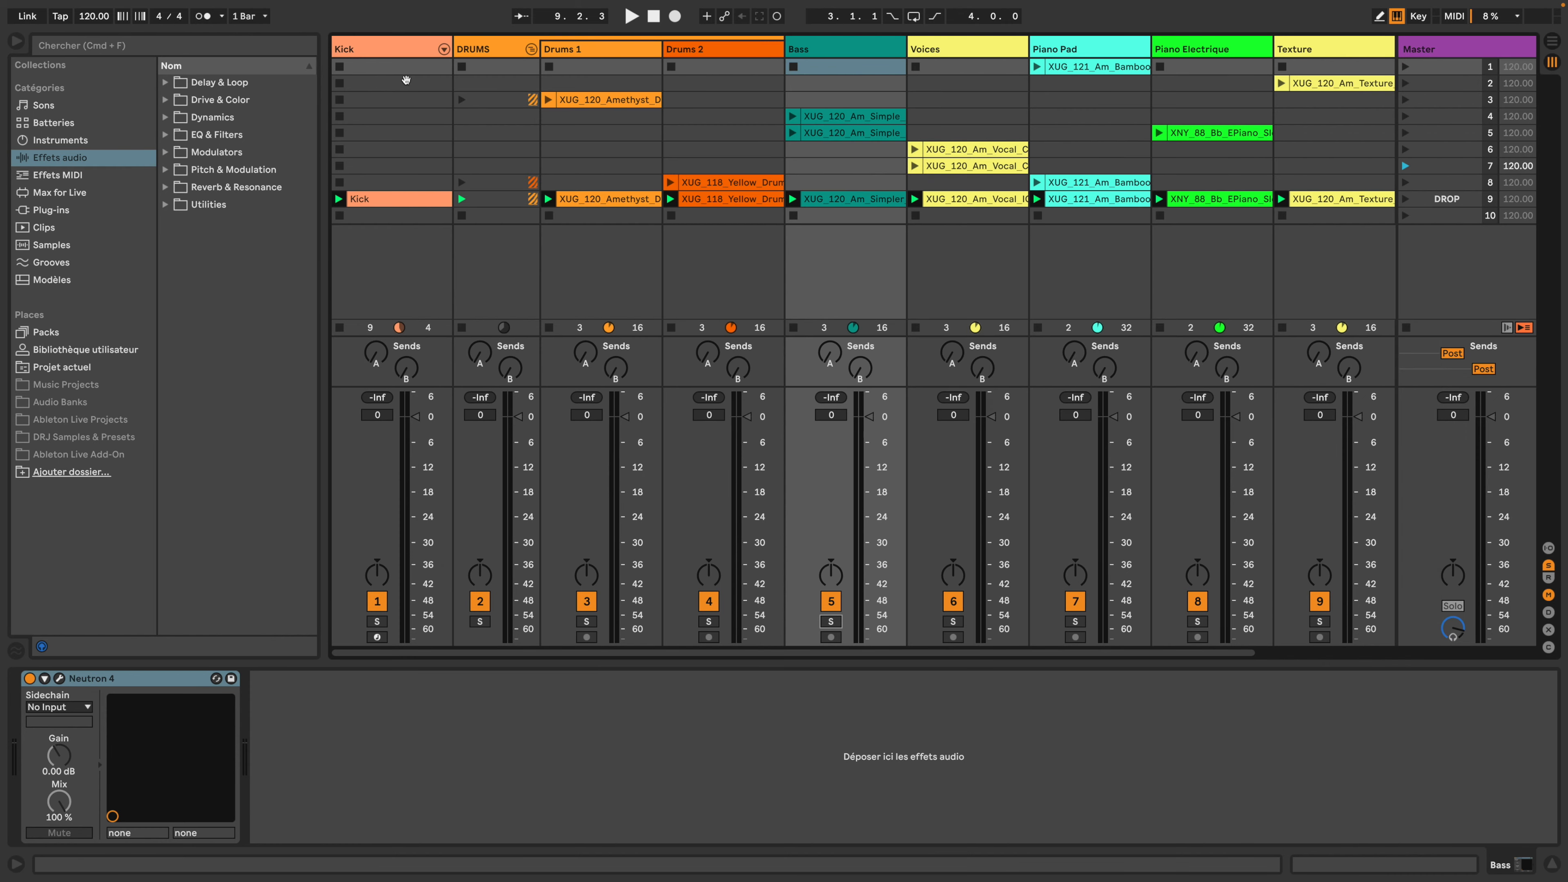
key("super+alt+b")
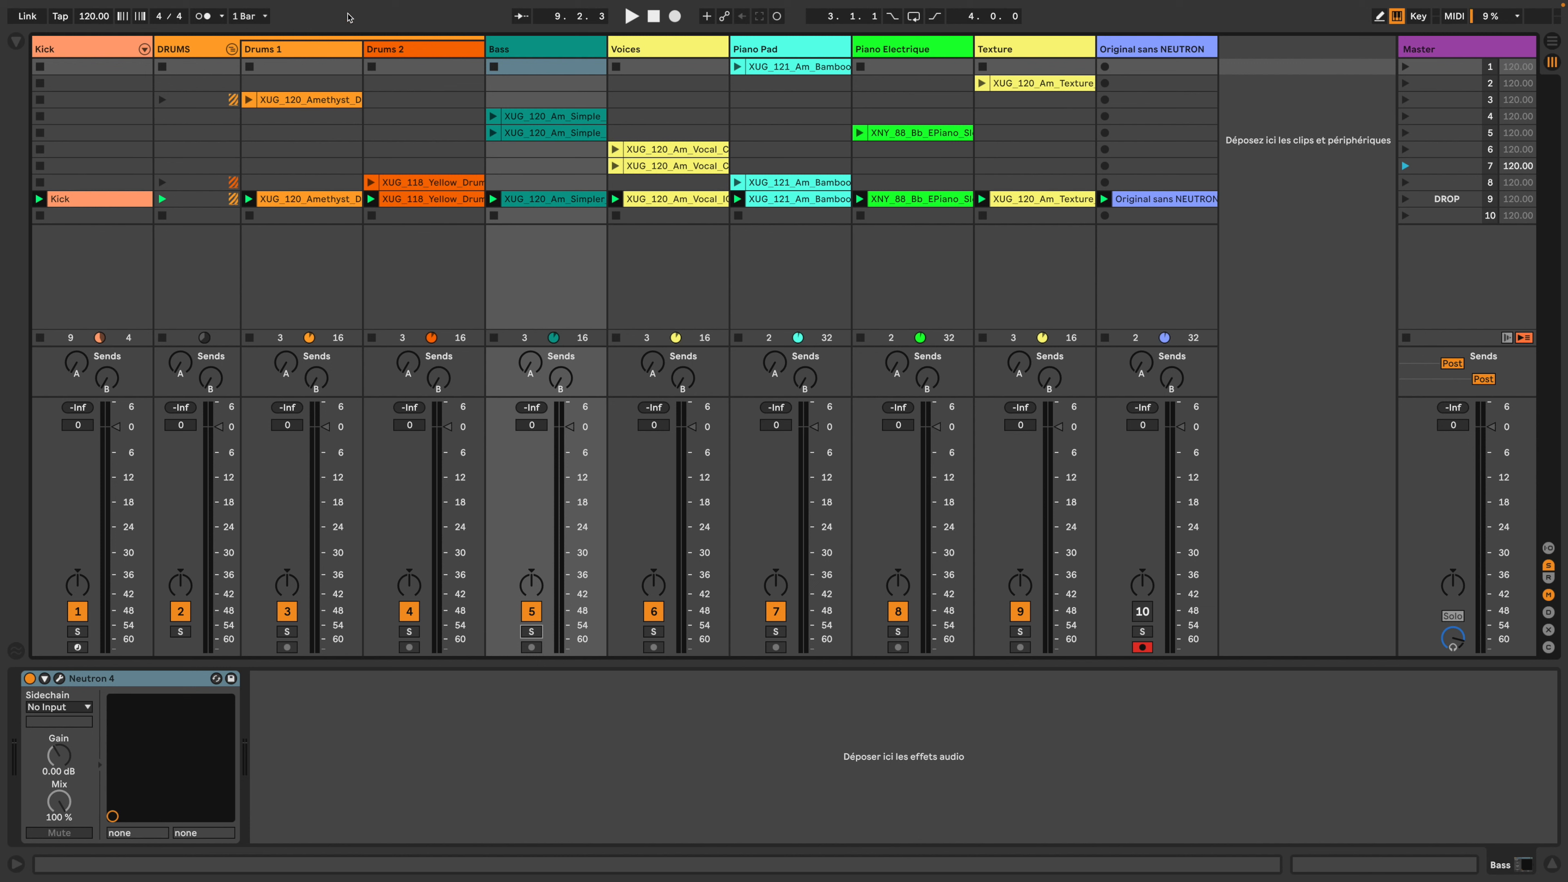
Step: Open the Neutron 4 plug-in on the Kick track
left_click(536, 51)
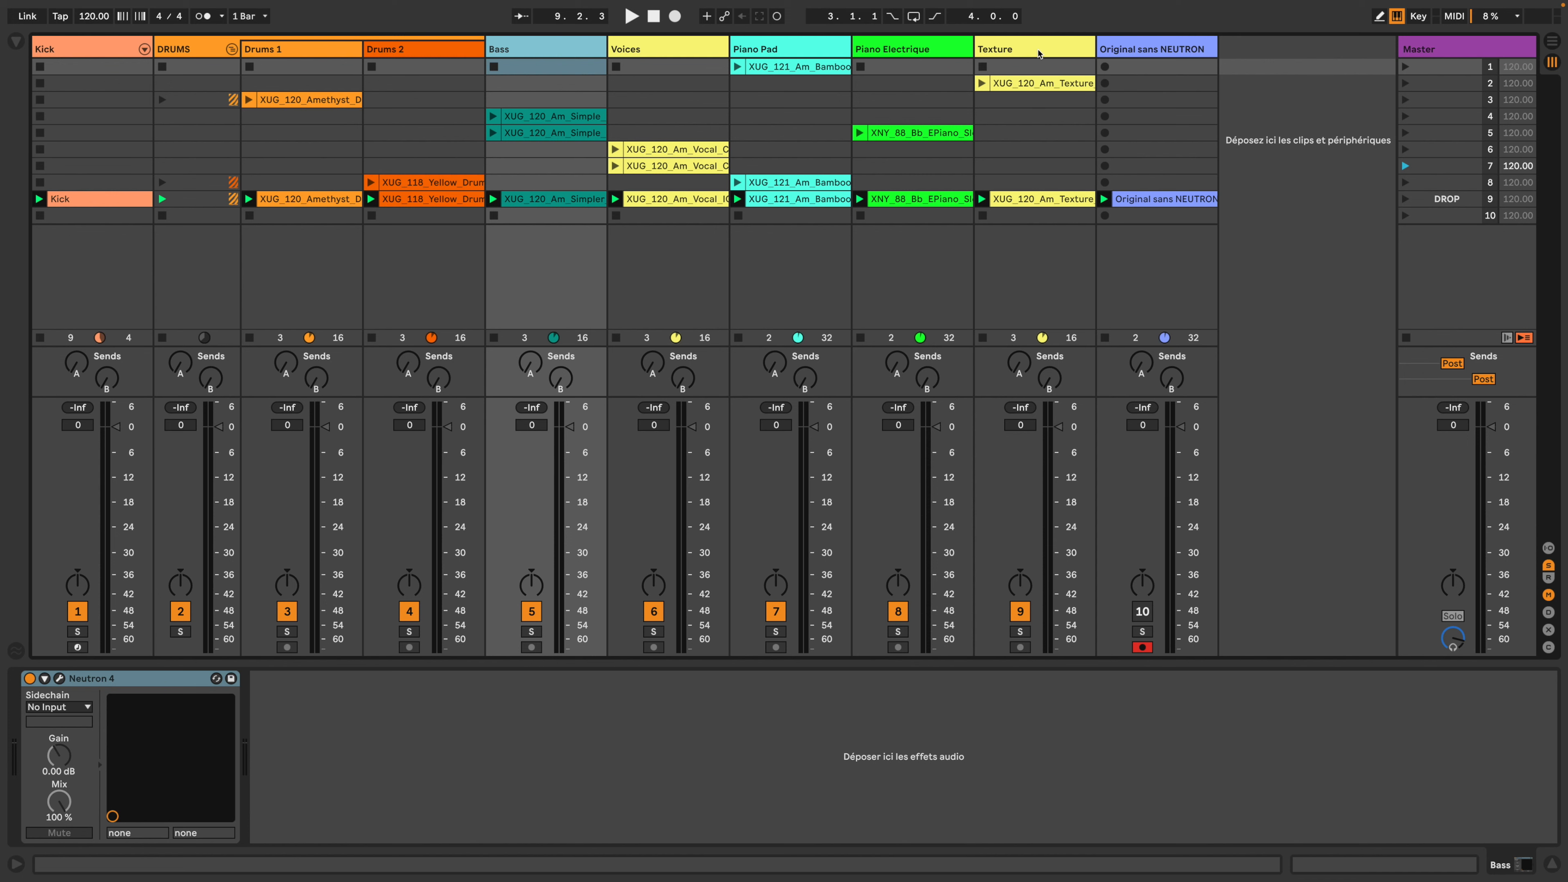
left_click(90, 49)
left_click(1276, 678)
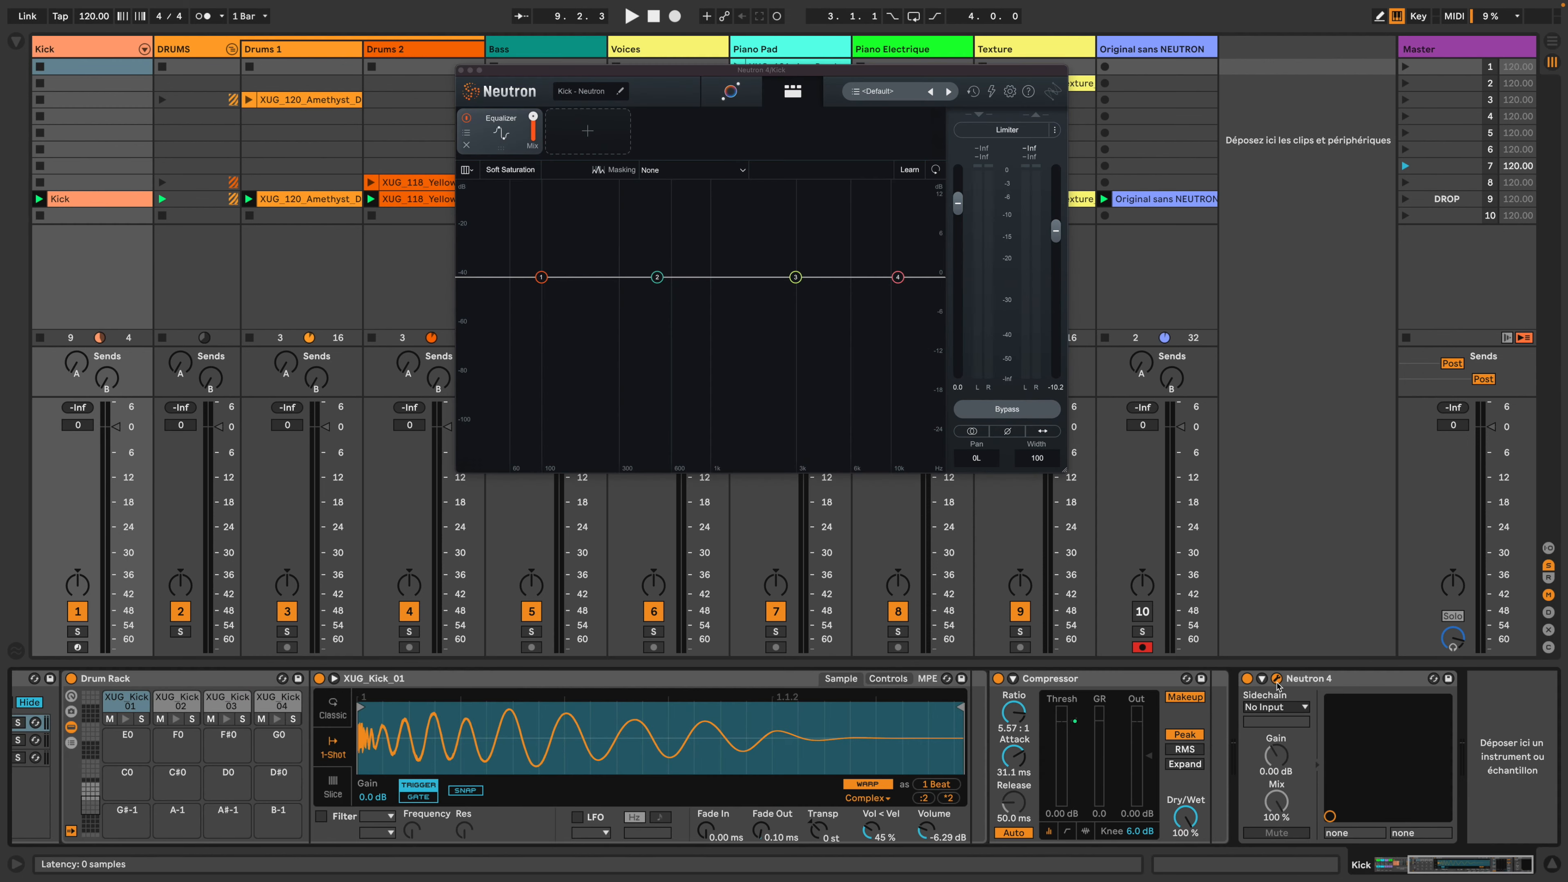
Step: Solo the Kick track and run Neutron's Assistant on its playing audio
left_click(78, 631)
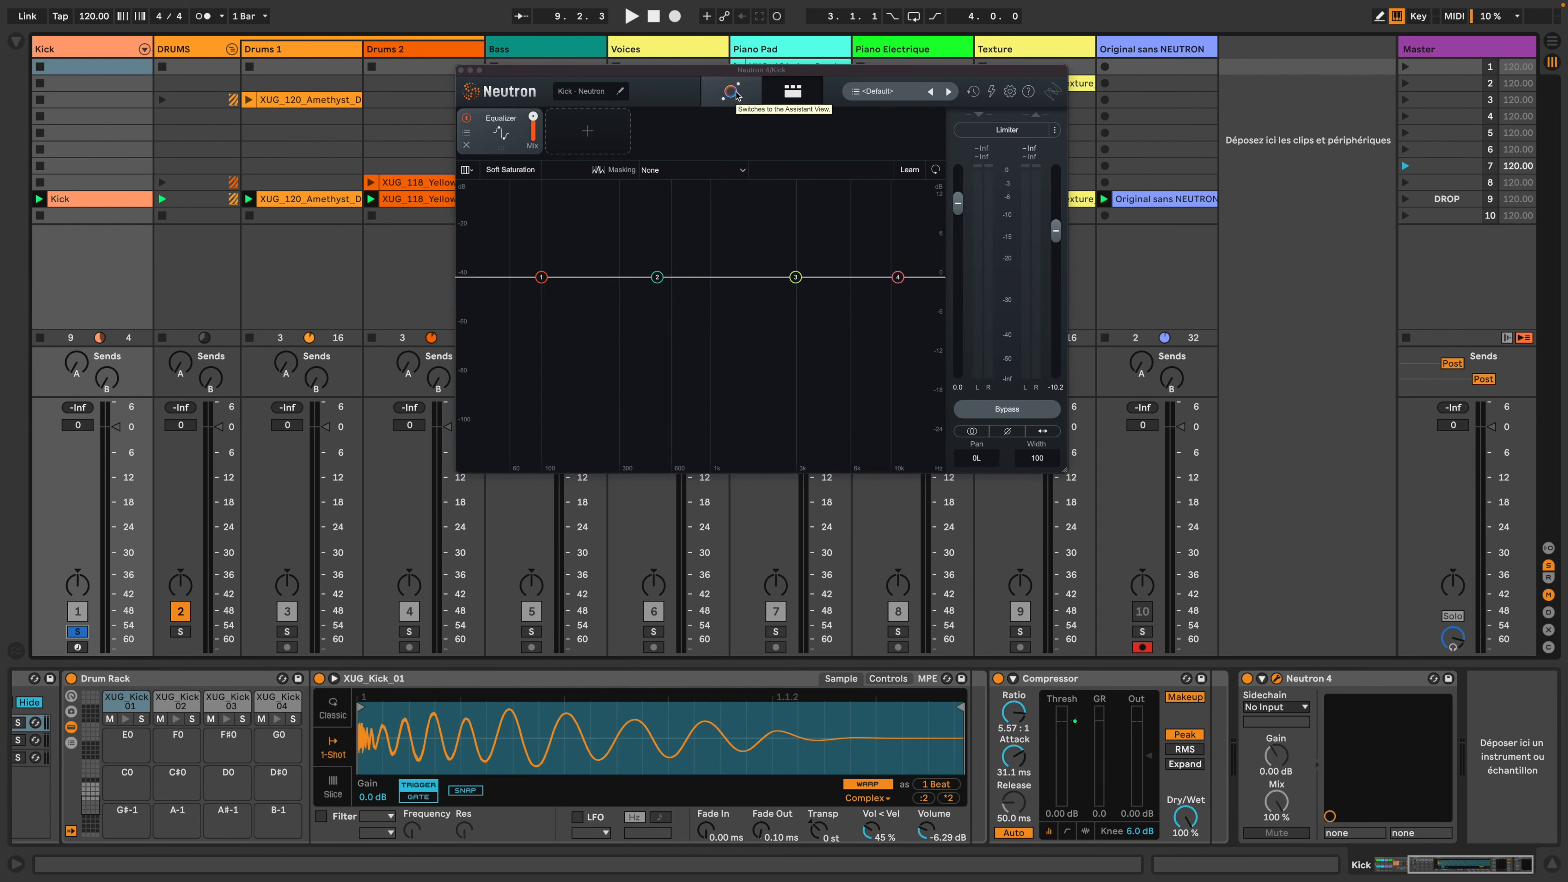
left_click(734, 93)
key("space")
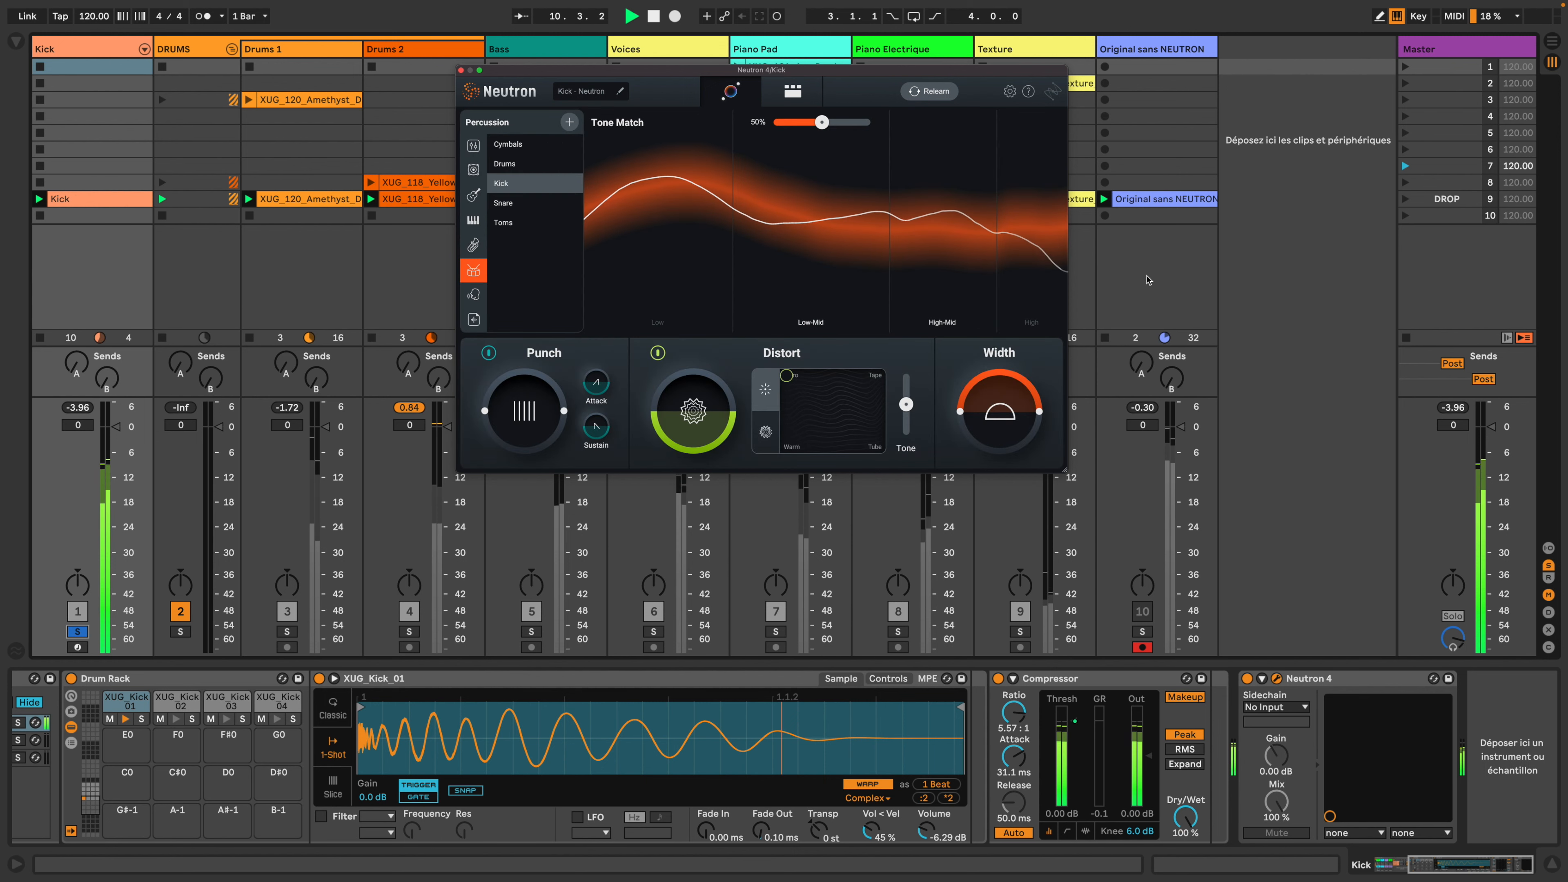
key("space")
Step: Solo the DRUMS group and run Neutron's Assistant on its playing audio
left_click(198, 50)
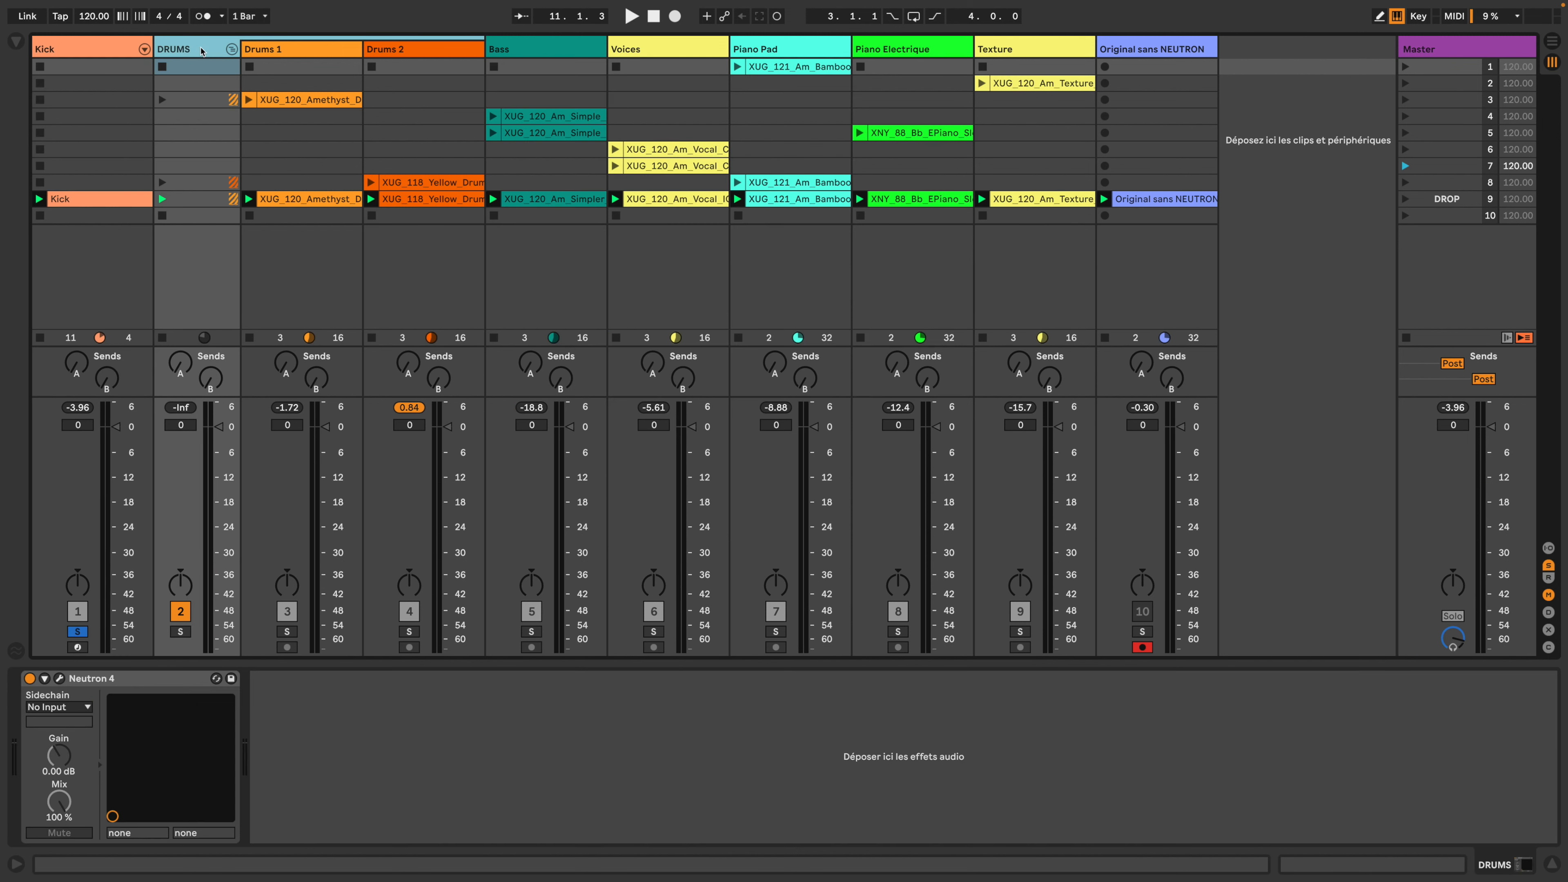
left_click(665, 184)
key("space")
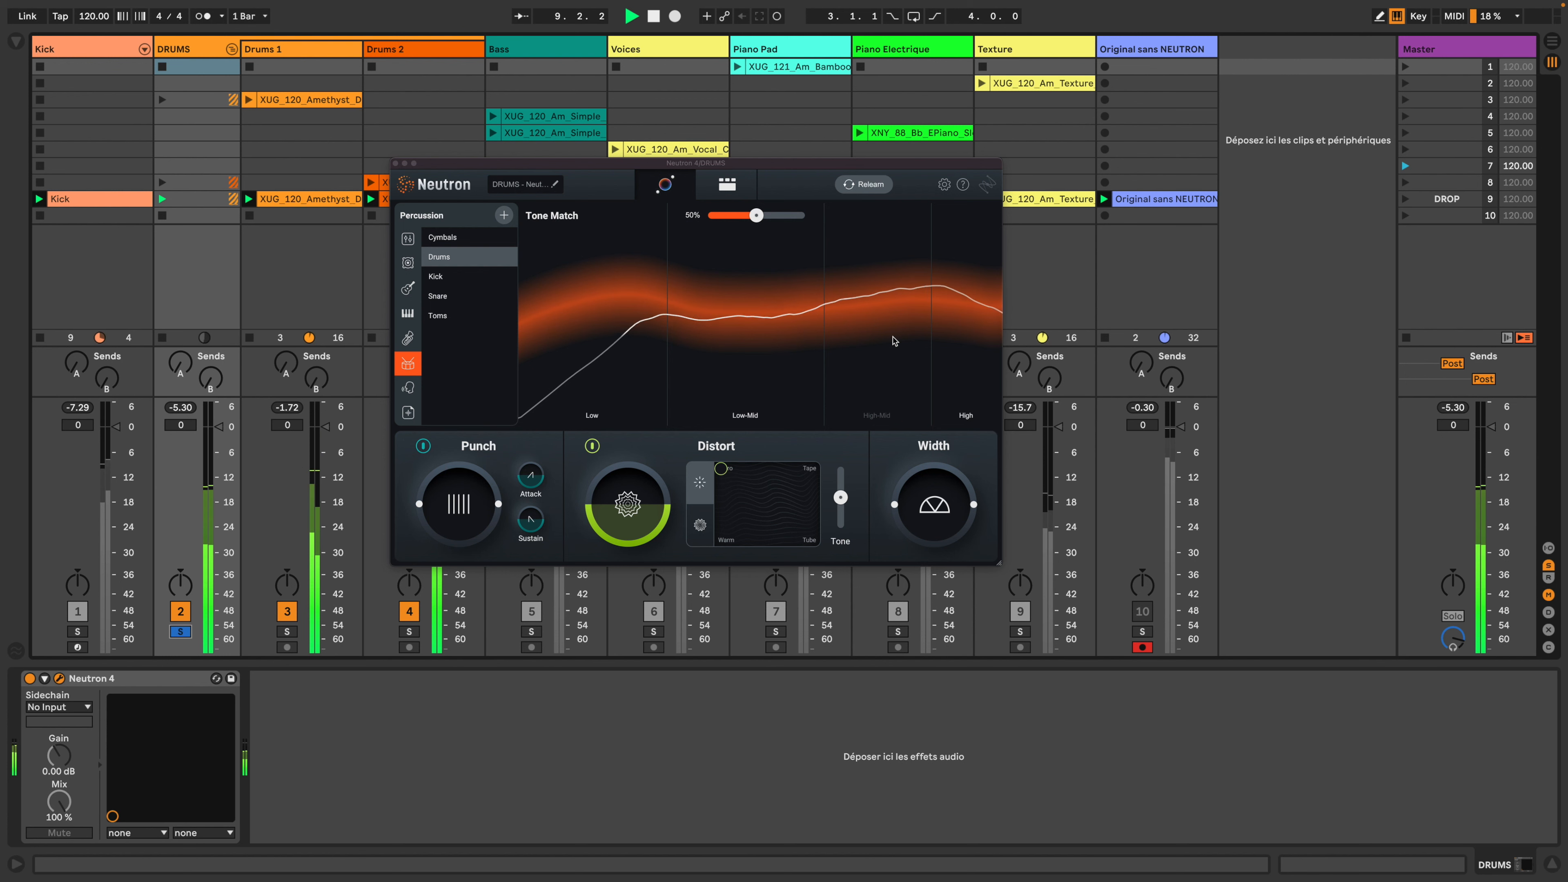
key("space")
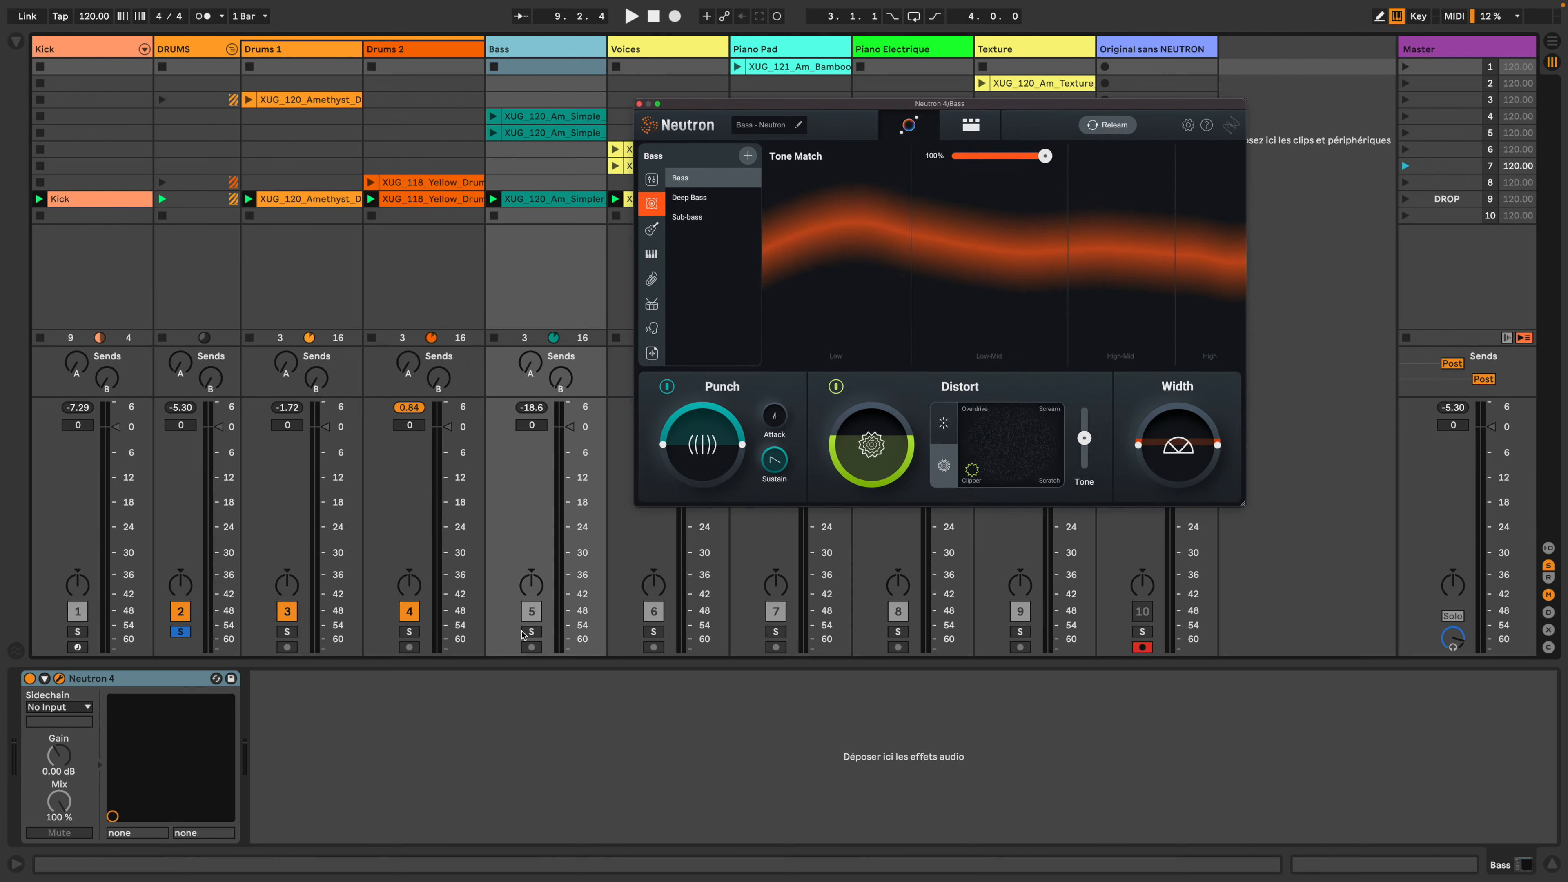
Step: Make Neutron's Assistant relearn the soloed Bass track during playback
left_click(1102, 131)
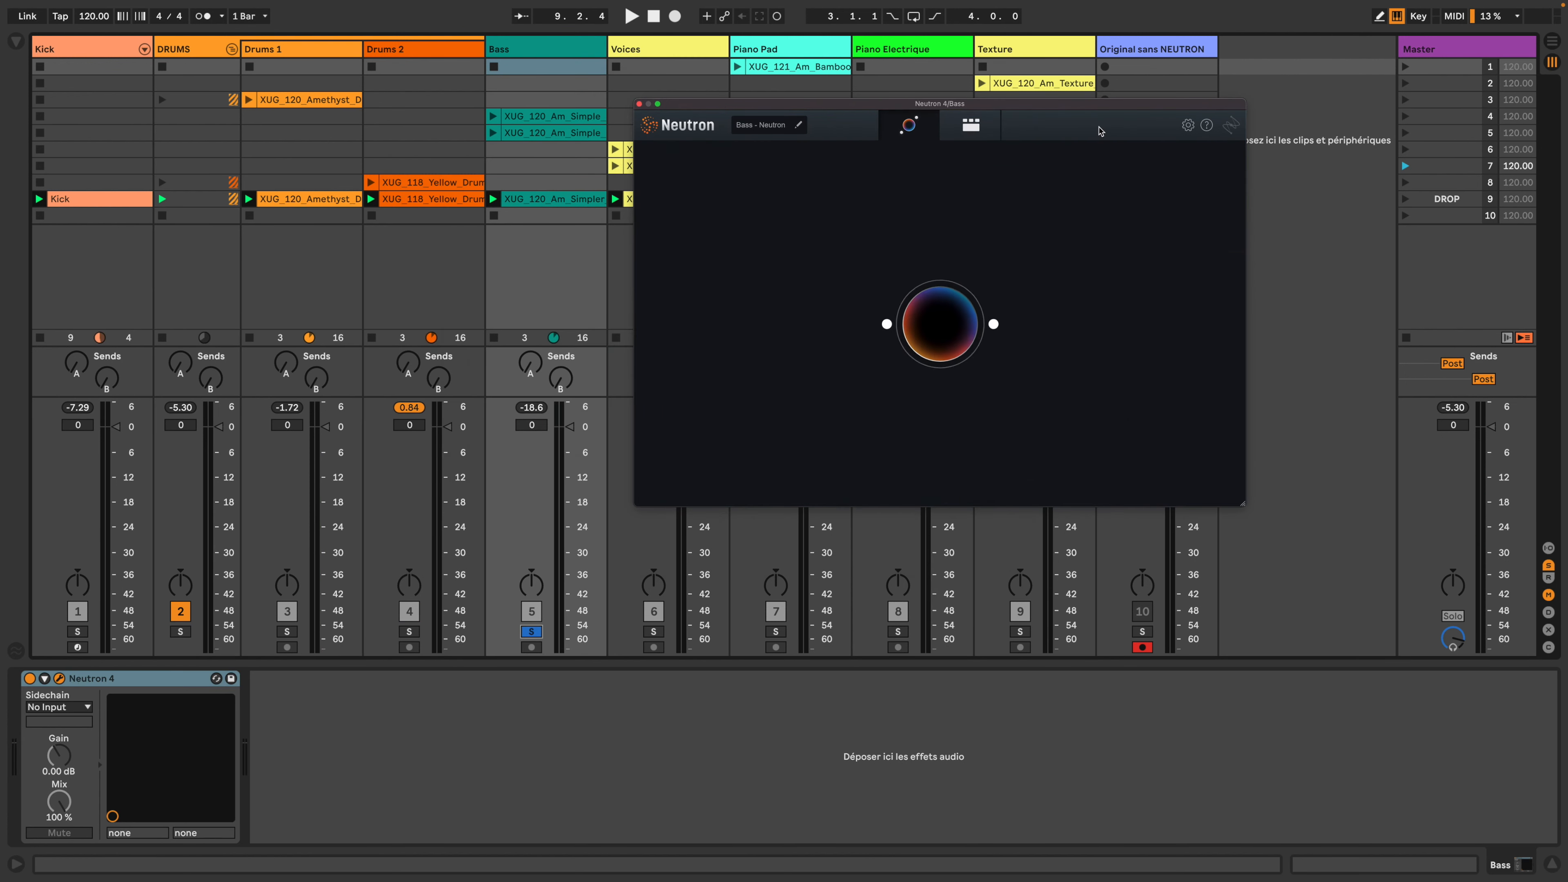
key("space")
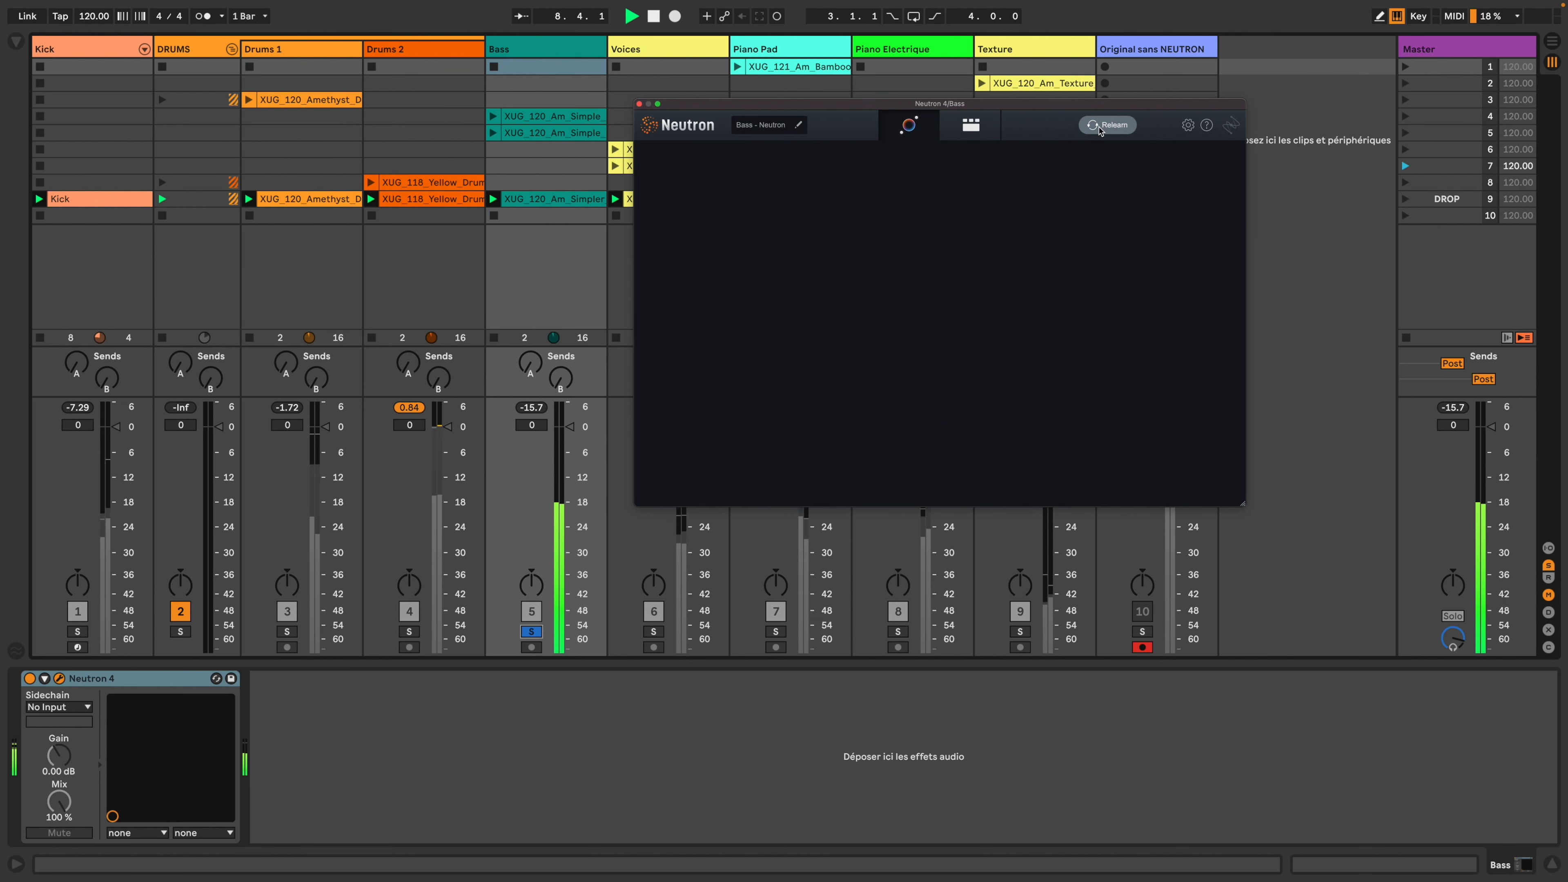
key("space")
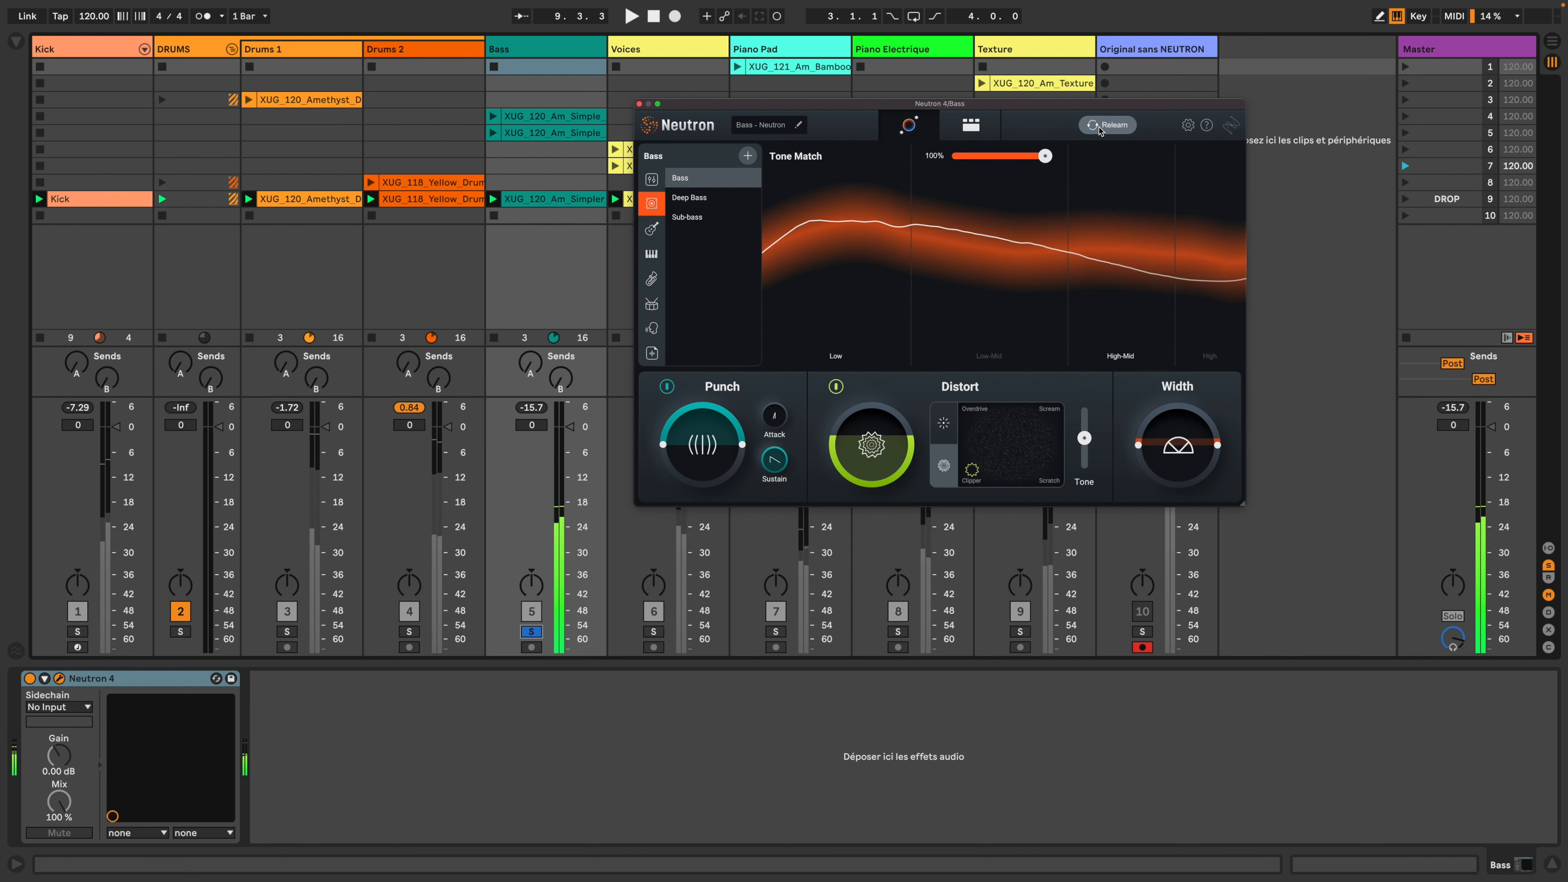
Step: Solo the Voices track, run Neutron's Assistant on its playing audio and close the plug-in window
left_click(653, 631)
left_click(60, 678)
key("space")
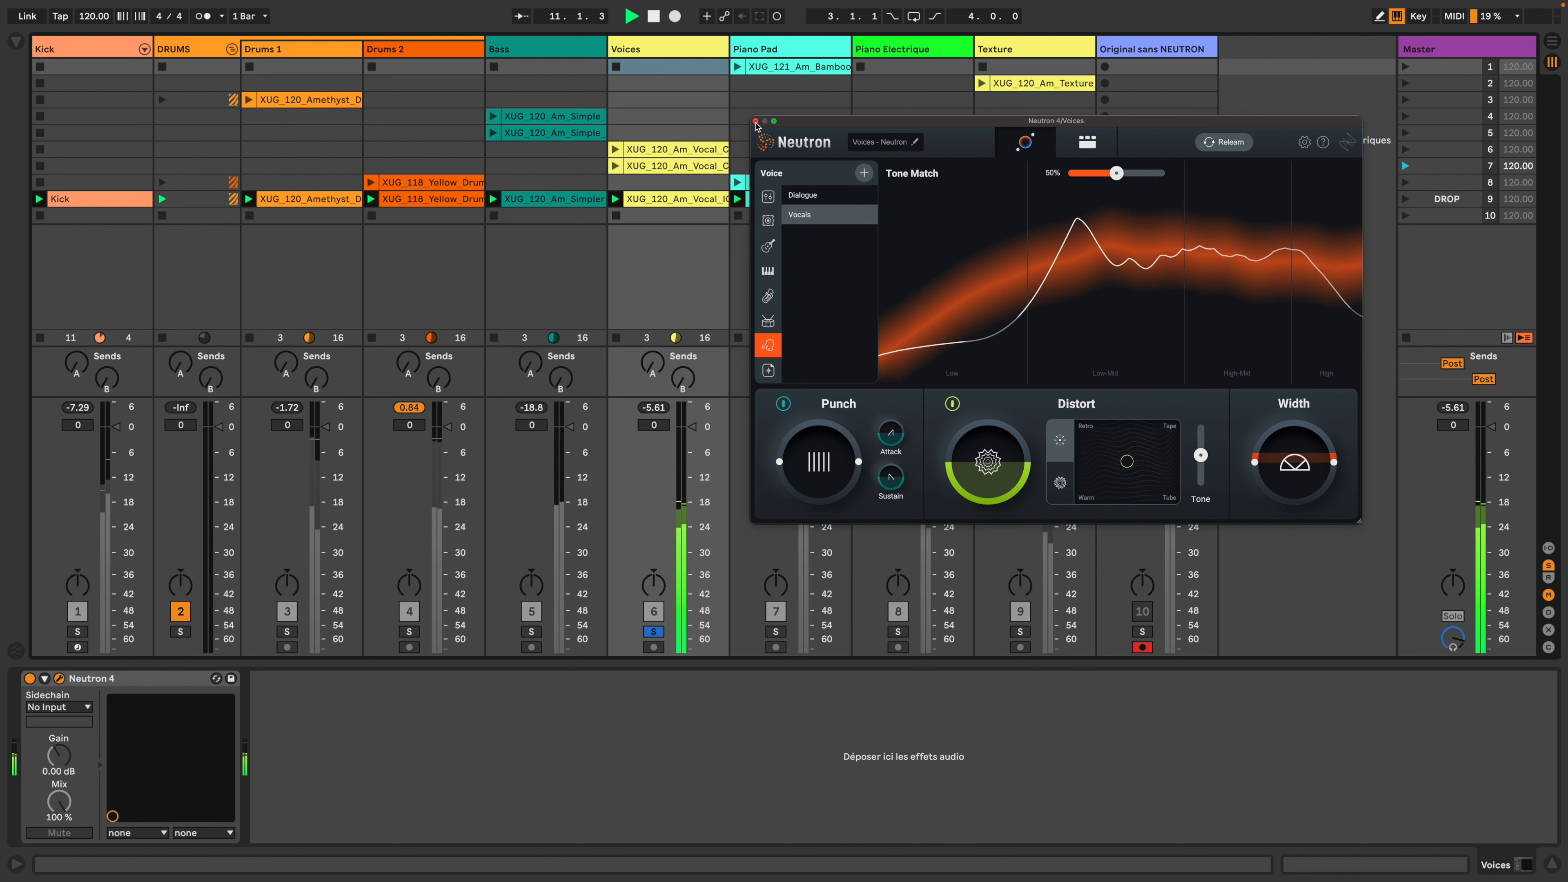
left_click(756, 123)
Step: Solo the Piano Pad track, run Neutron's Assistant on its playing audio and close the plug-in window
left_click(775, 631)
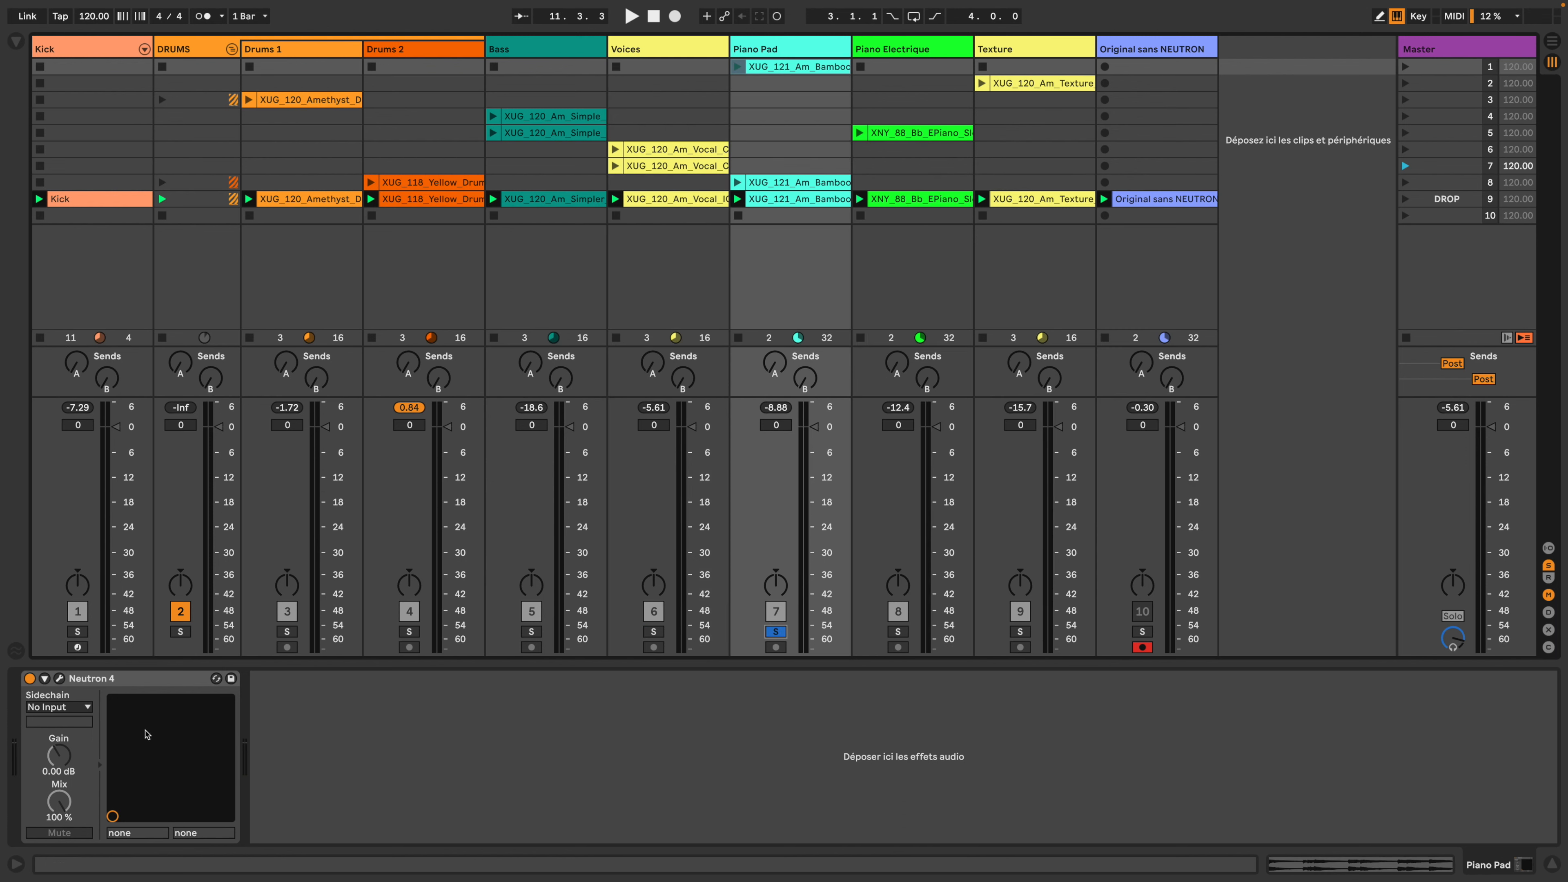
left_click(59, 678)
left_click_drag(738, 184, 1199, 159)
left_click(1138, 180)
key("space")
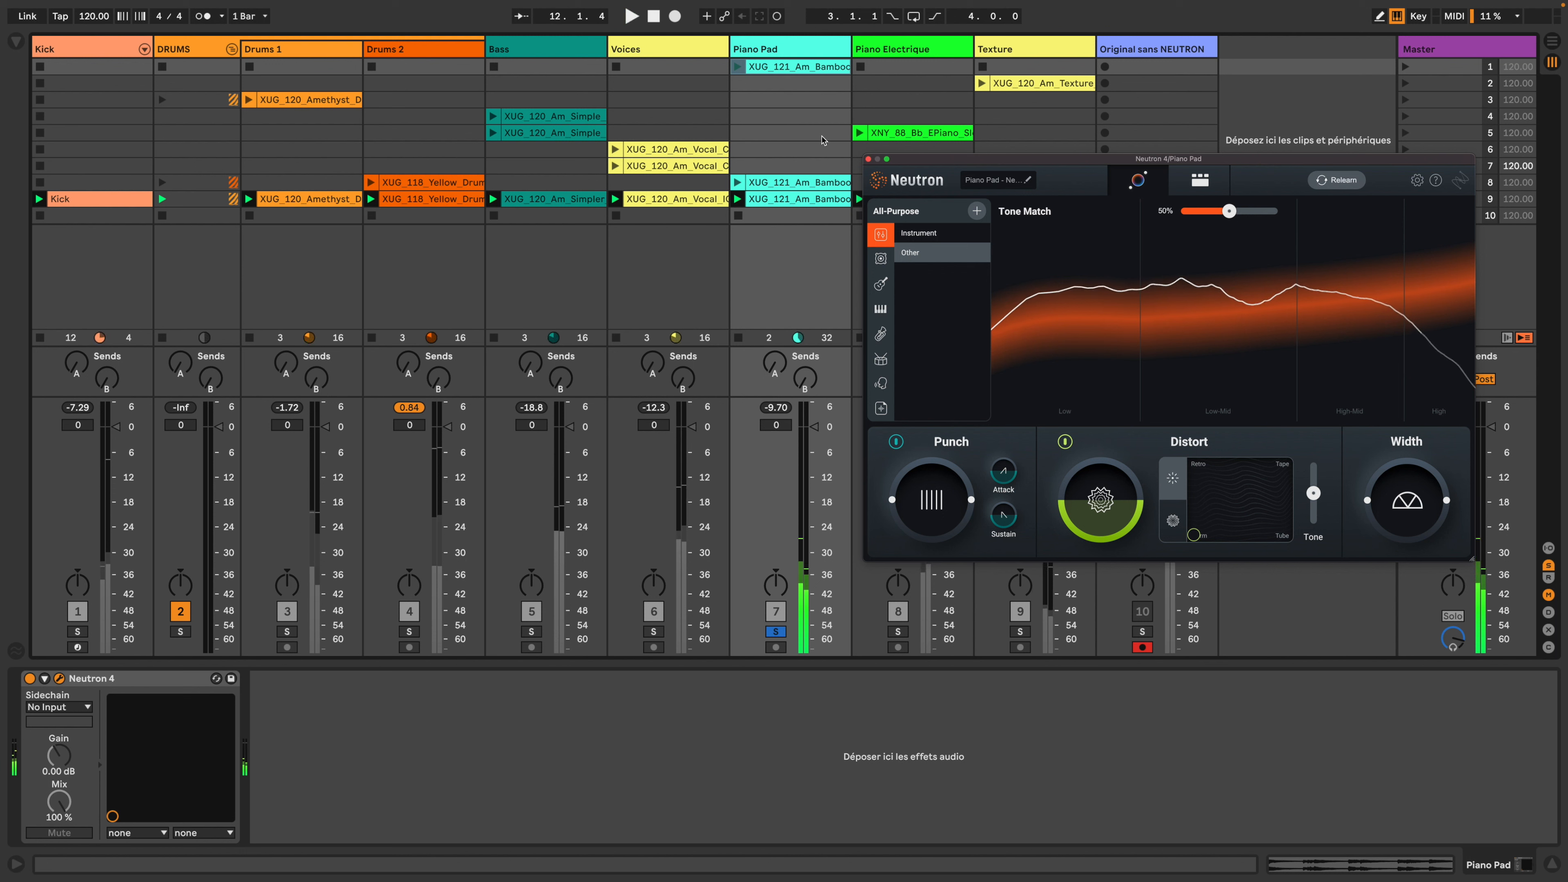
left_click(868, 159)
Step: Solo the Piano Electrique track, run Neutron's Assistant on its playing audio and close the plug-in window
left_click(898, 631)
left_click(59, 678)
left_click_drag(877, 194, 706, 182)
left_click(512, 202)
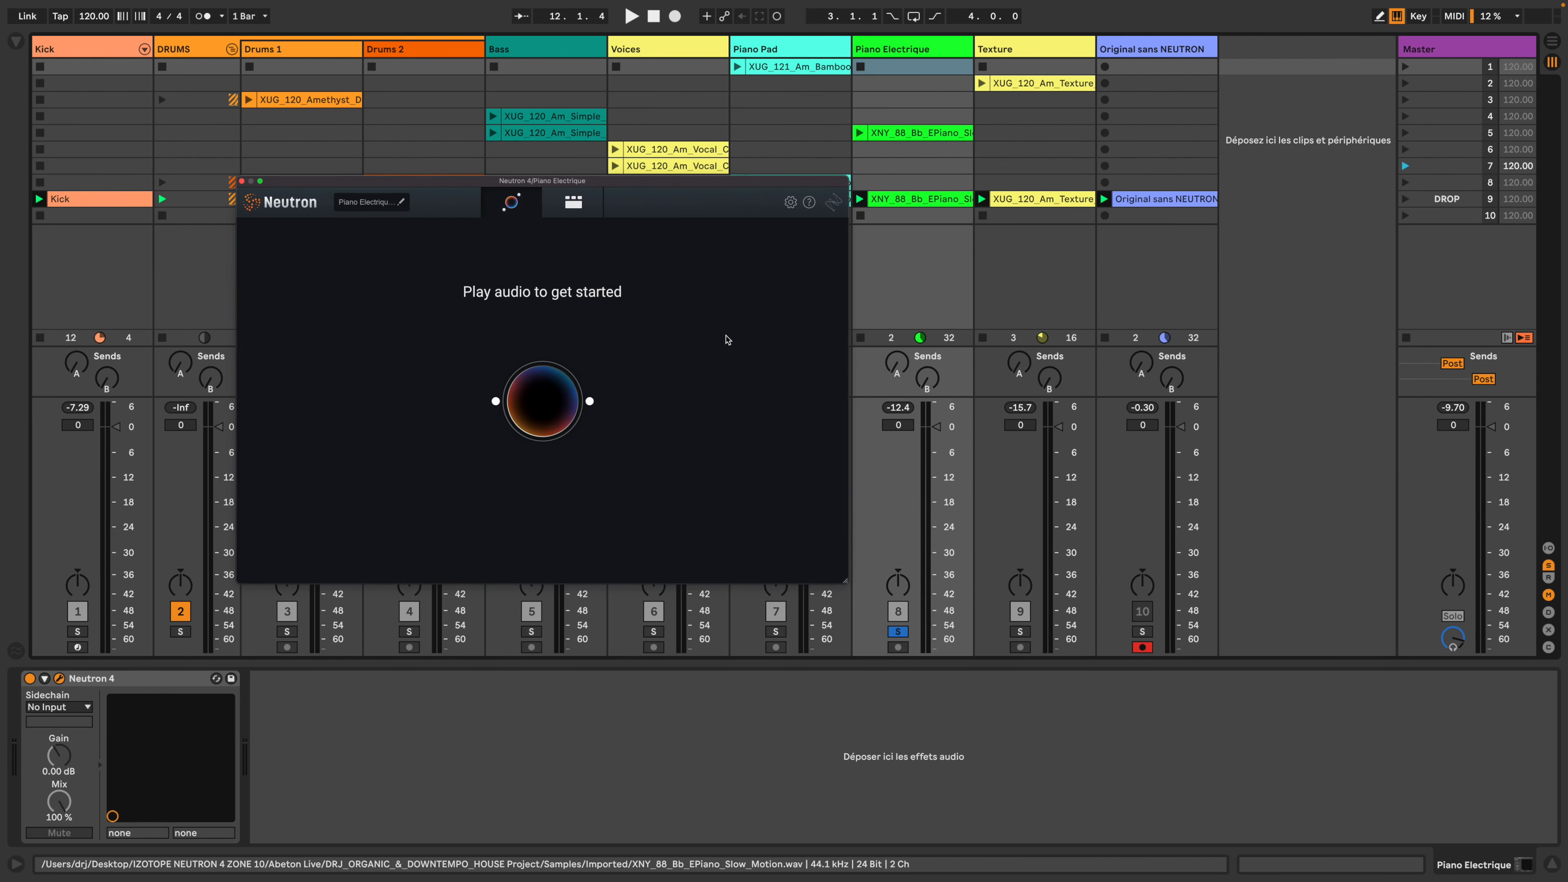
key("space")
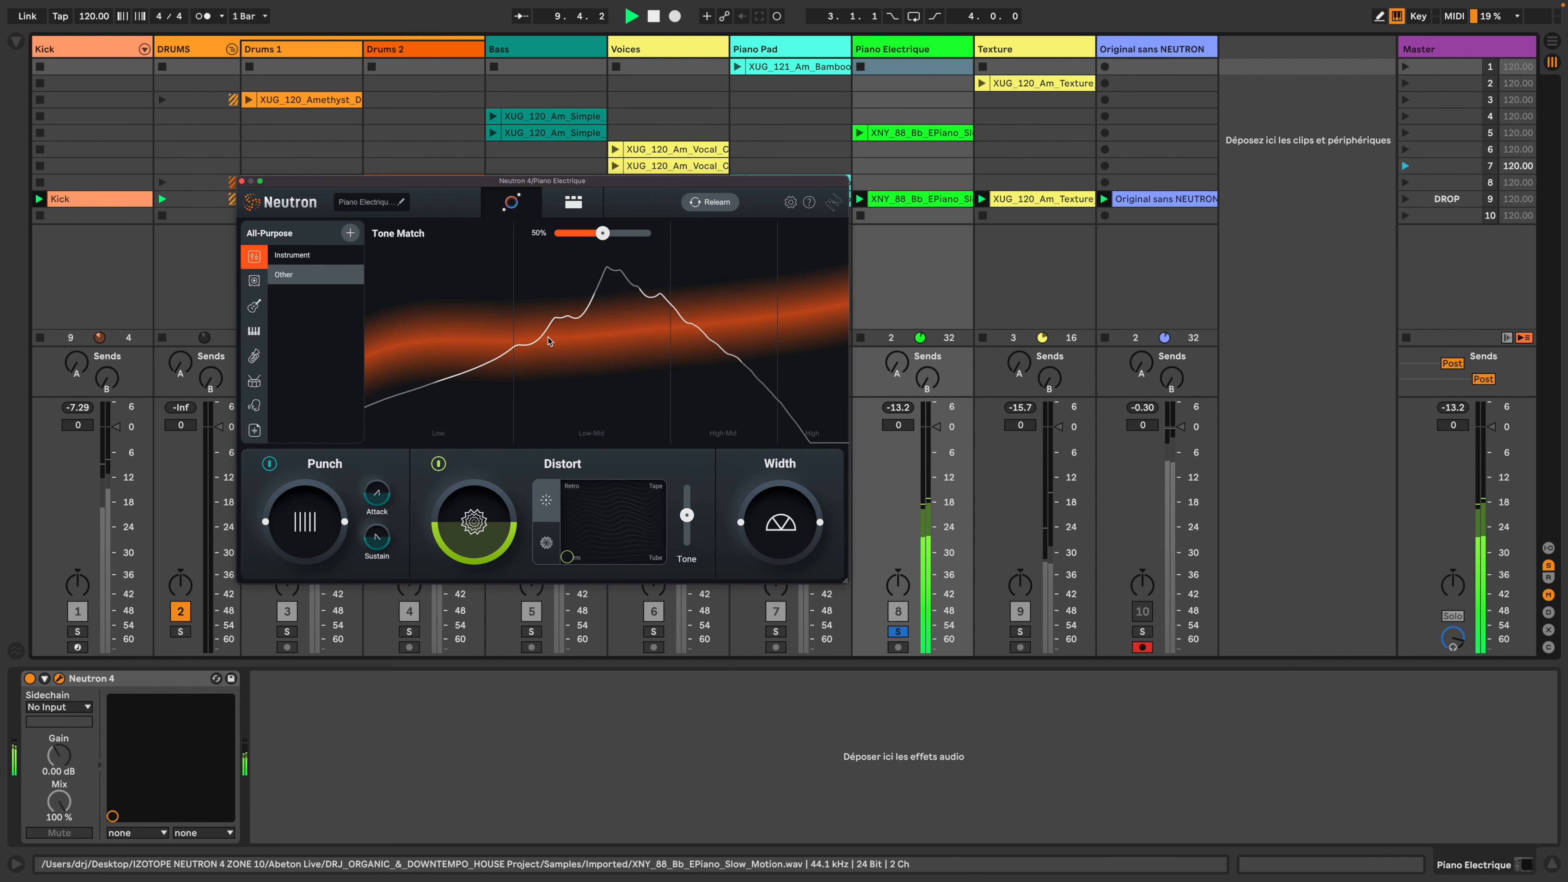
left_click(242, 181)
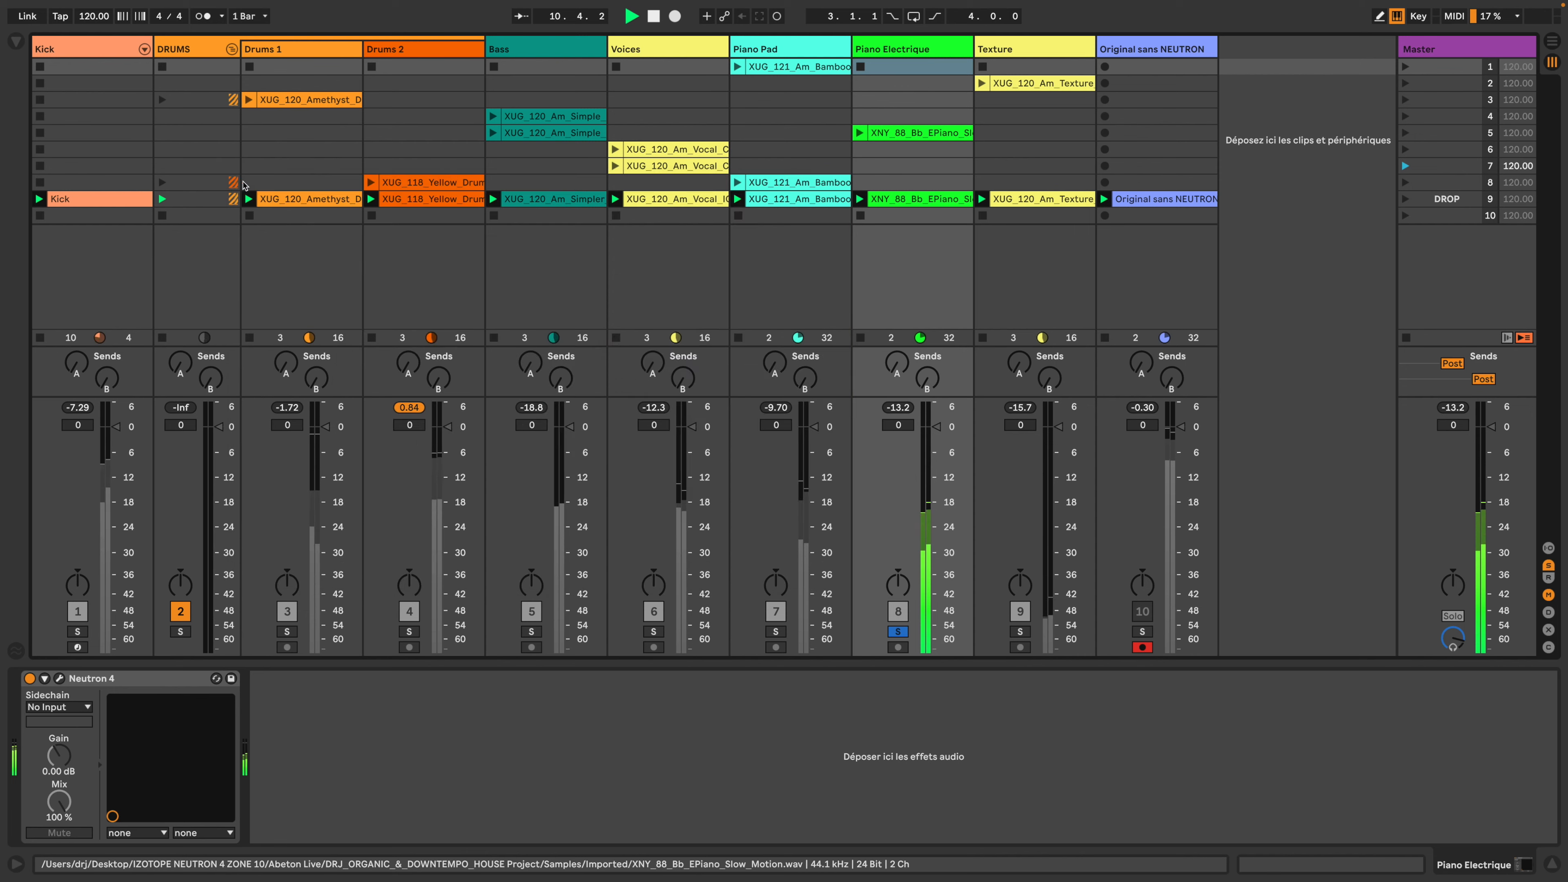
key("space")
Step: Run Neutron's Assistant on the soloed Texture track during playback and close the plug-in window
left_click(1006, 50)
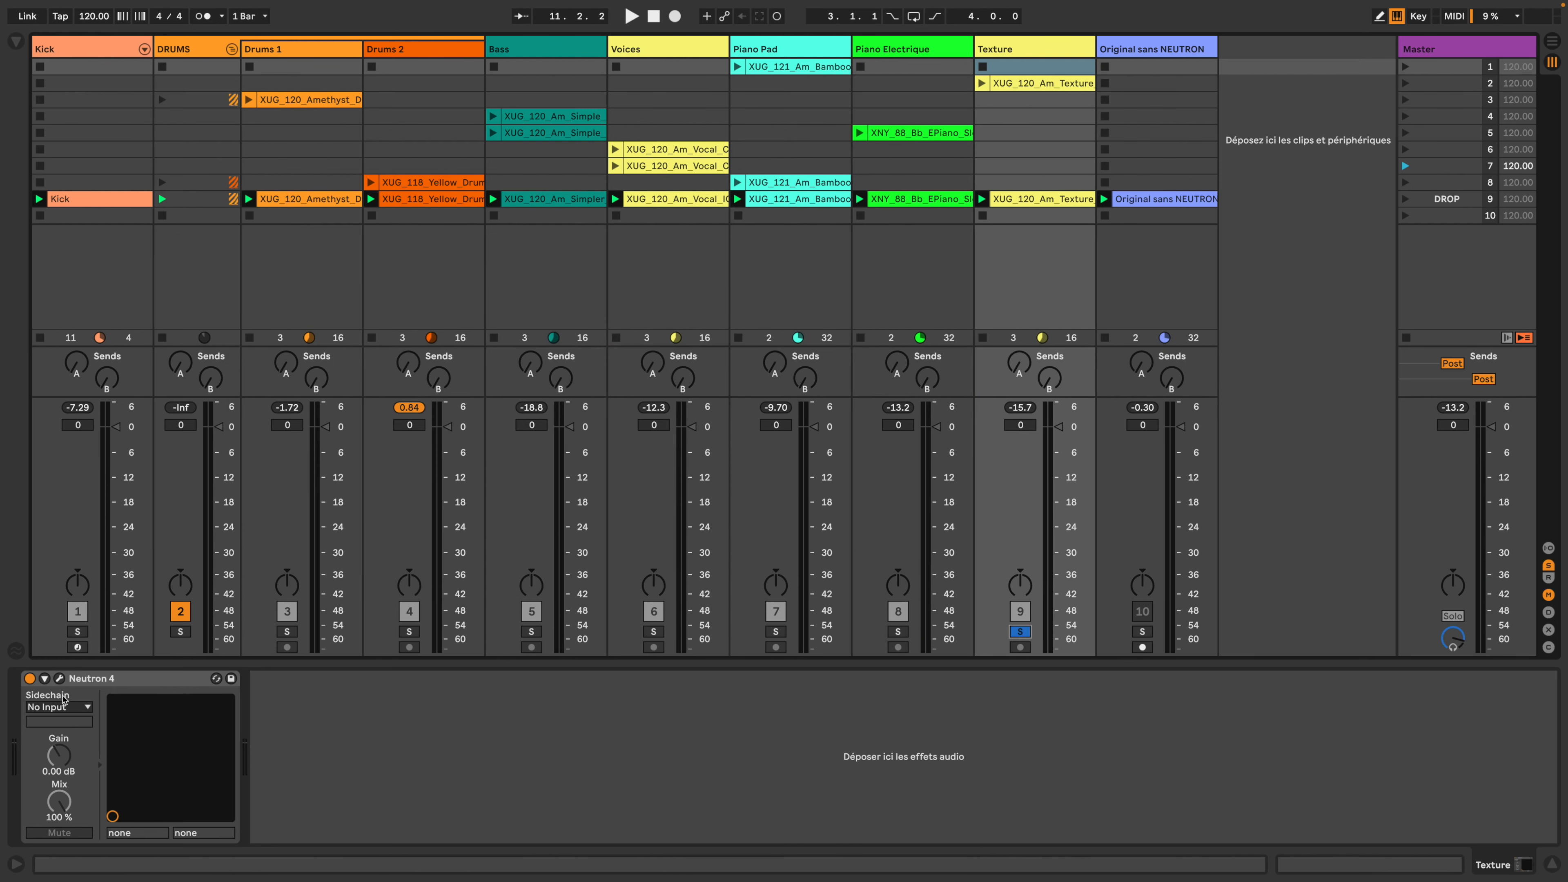
left_click(59, 678)
key("space")
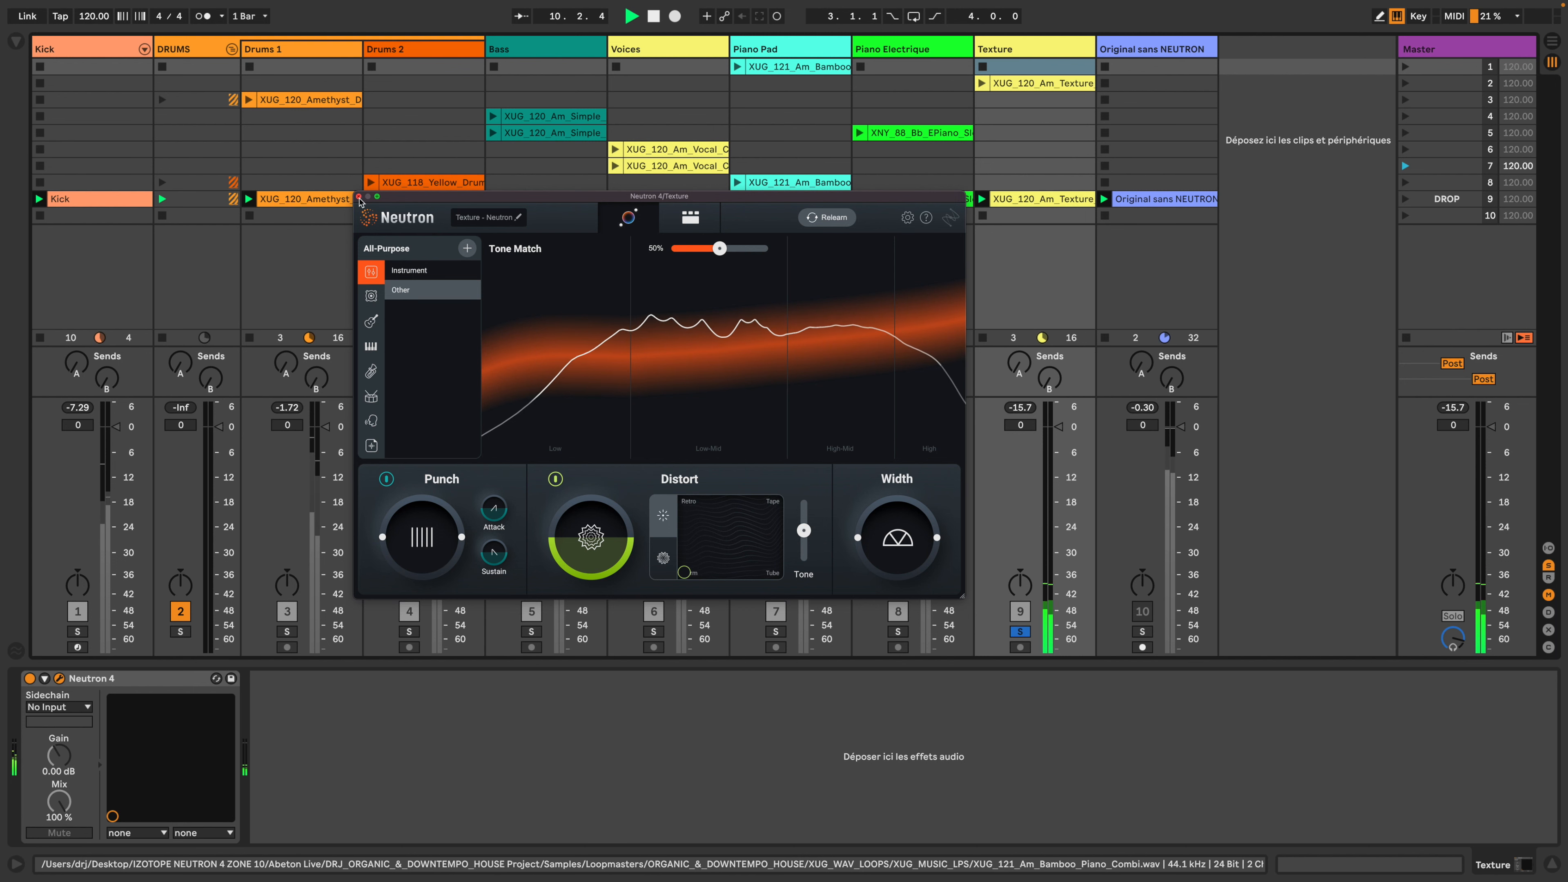
left_click(359, 197)
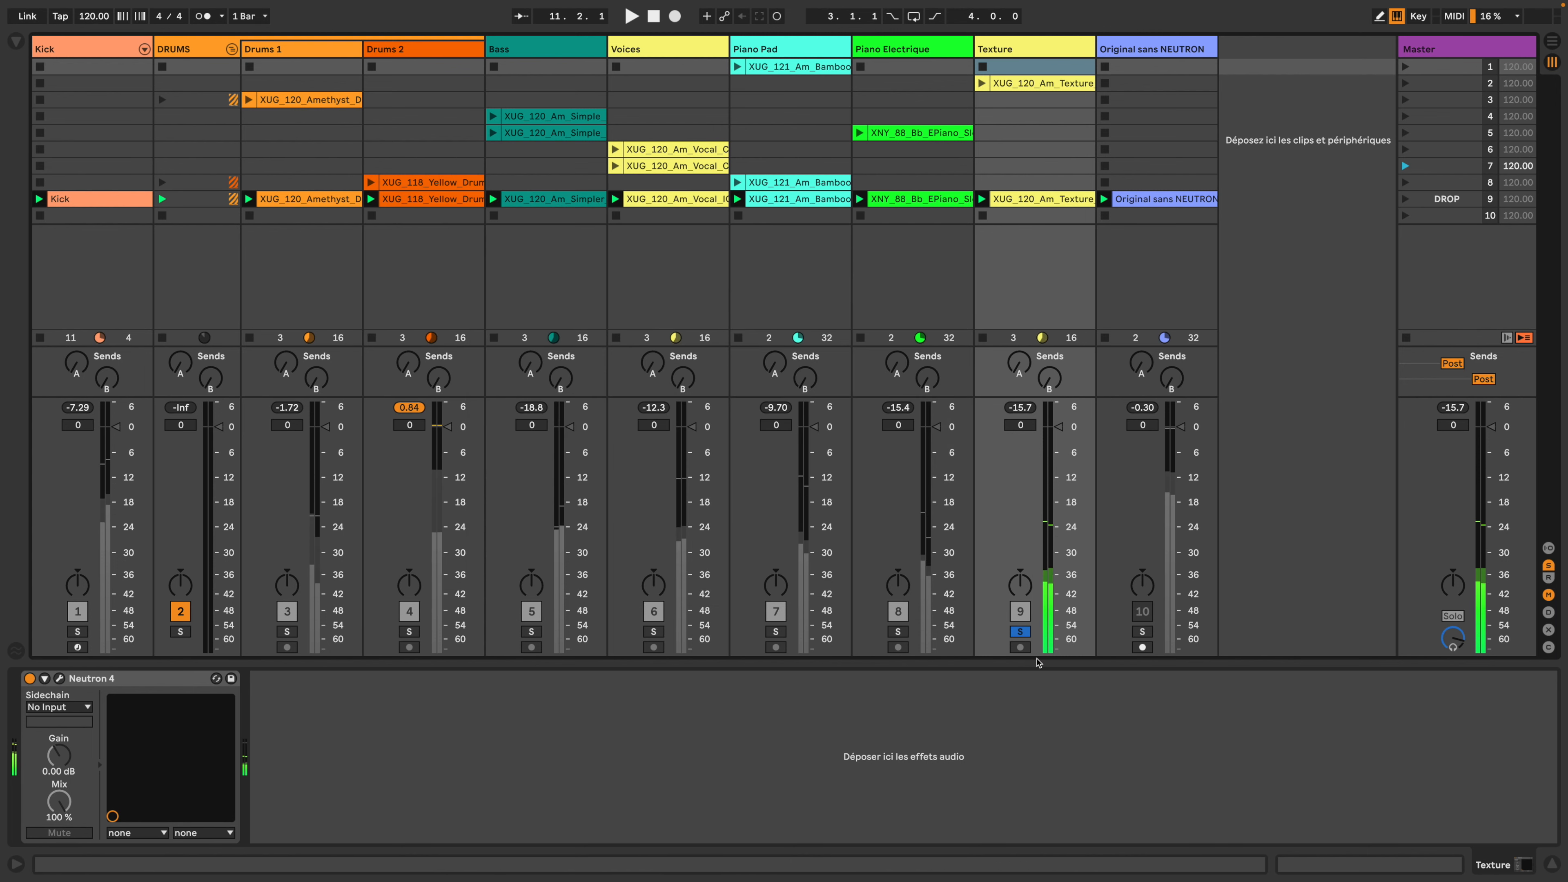
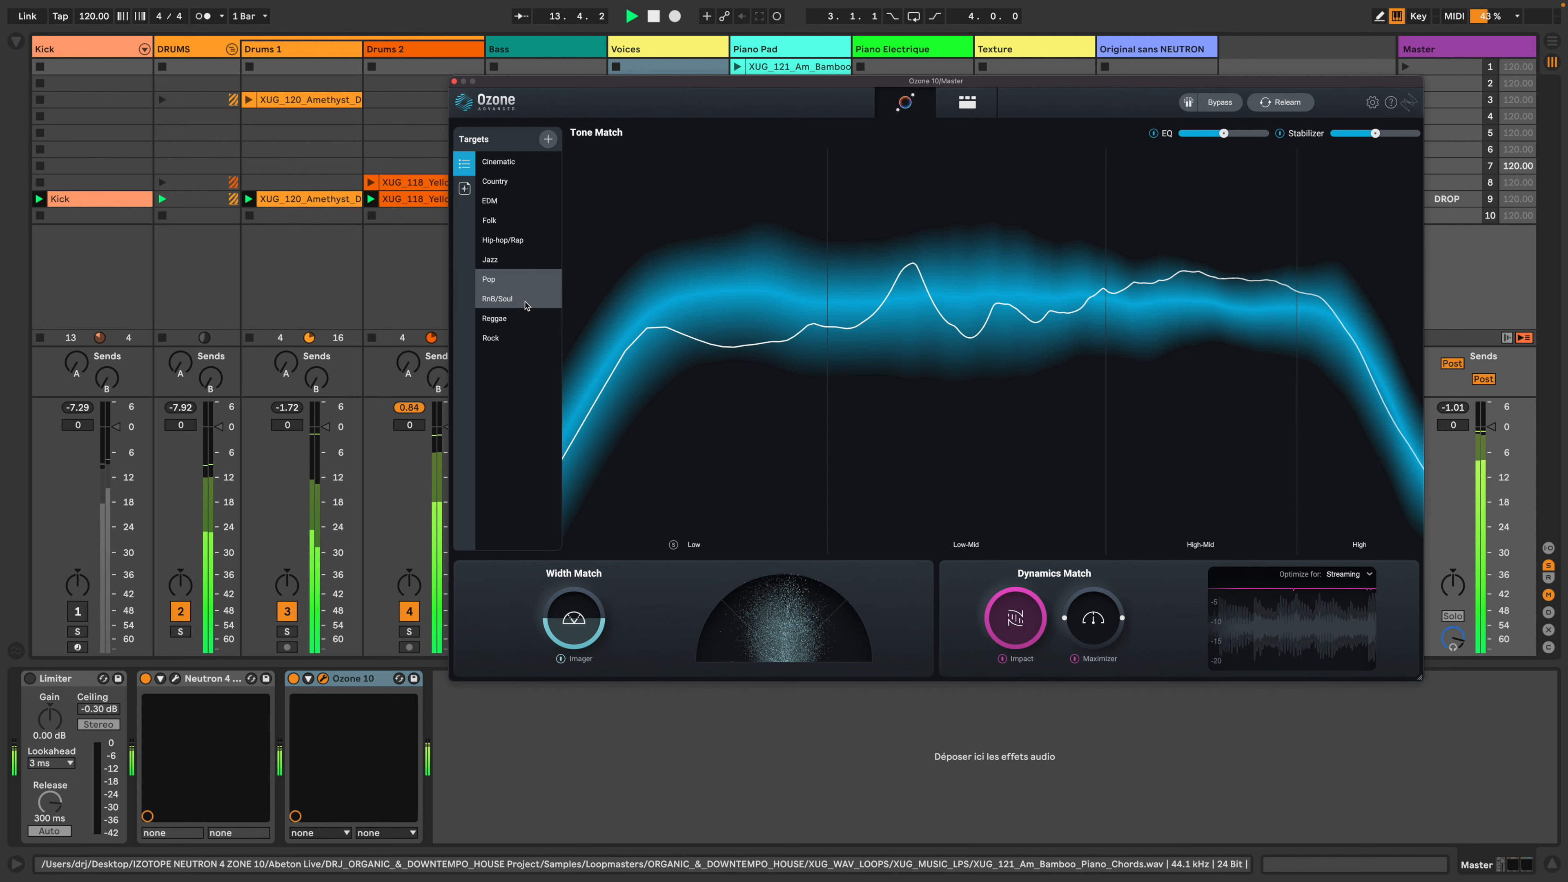
Step: Audition Ozone 10's RnB/Soul, Reggae, Rock and EDM Tone Match targets on the Master during playback, and settle on Rock
left_click(526, 299)
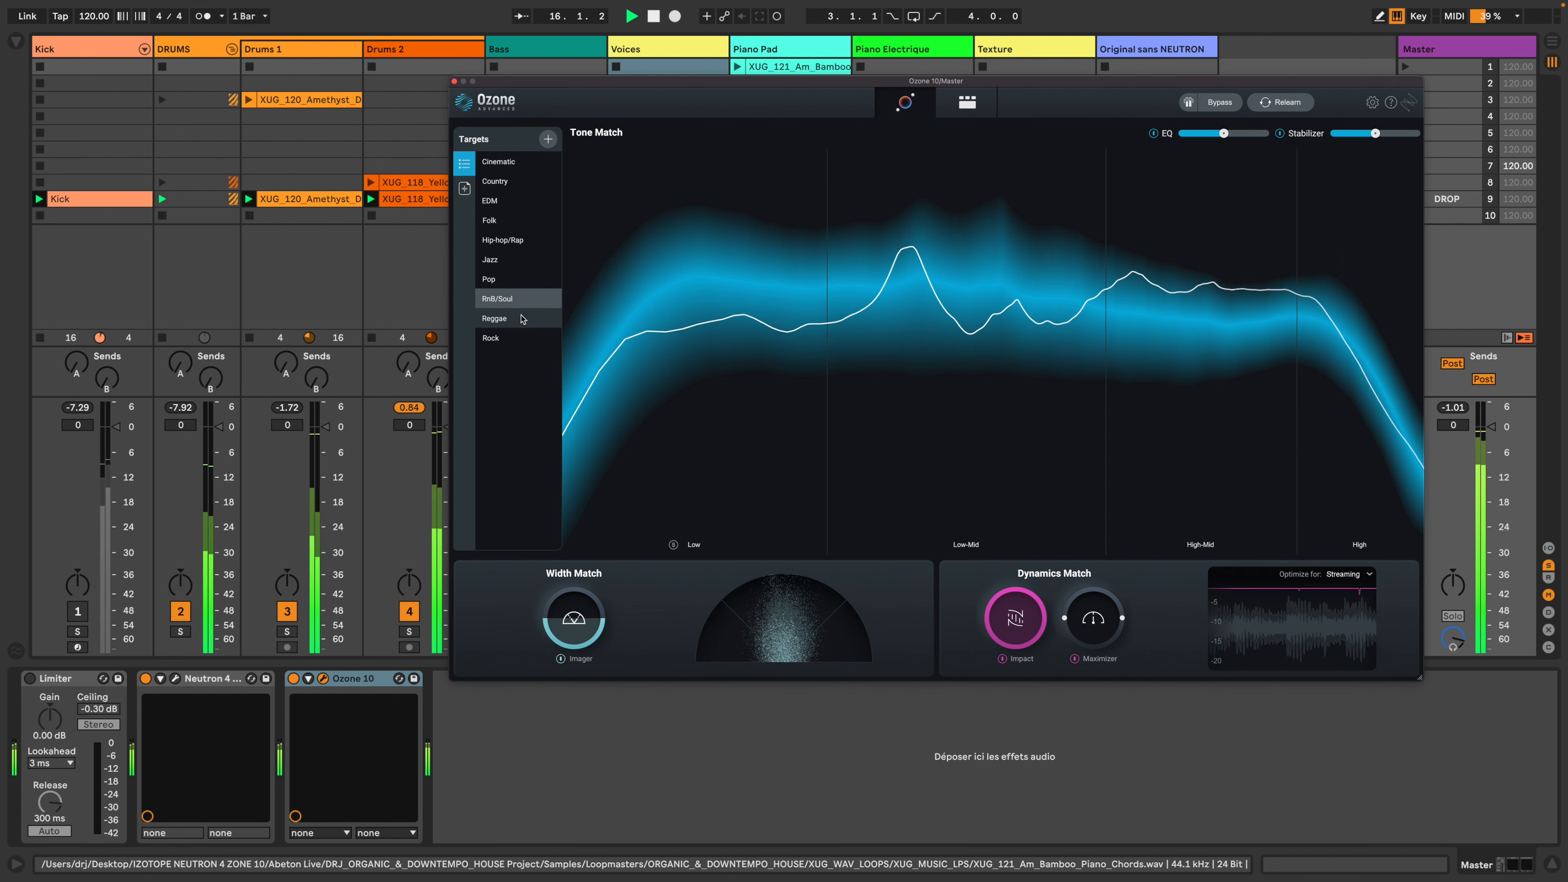
left_click(520, 319)
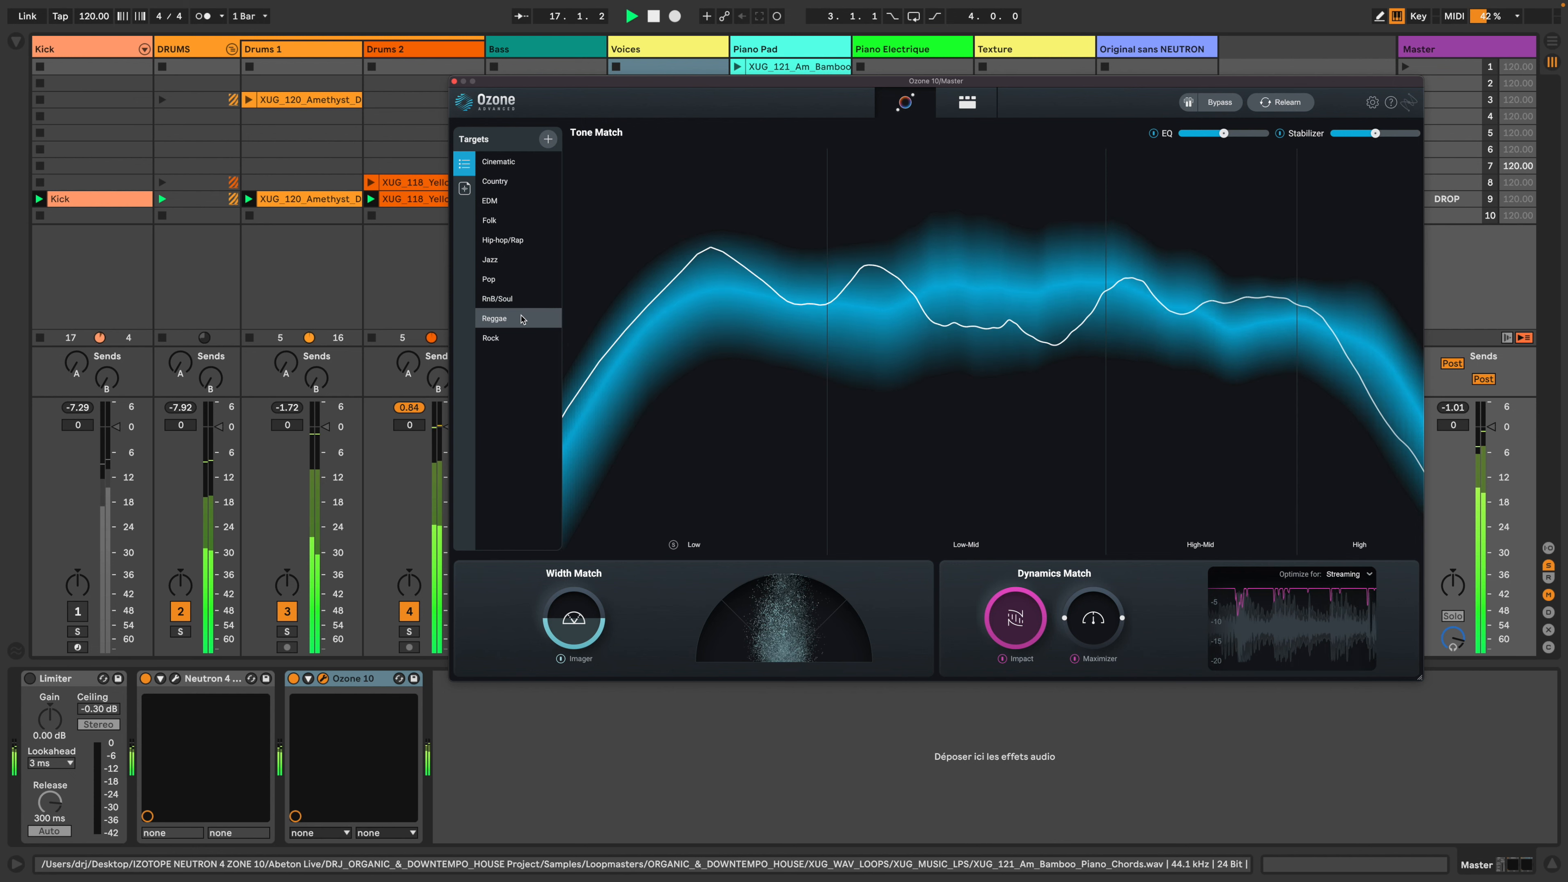
left_click(522, 338)
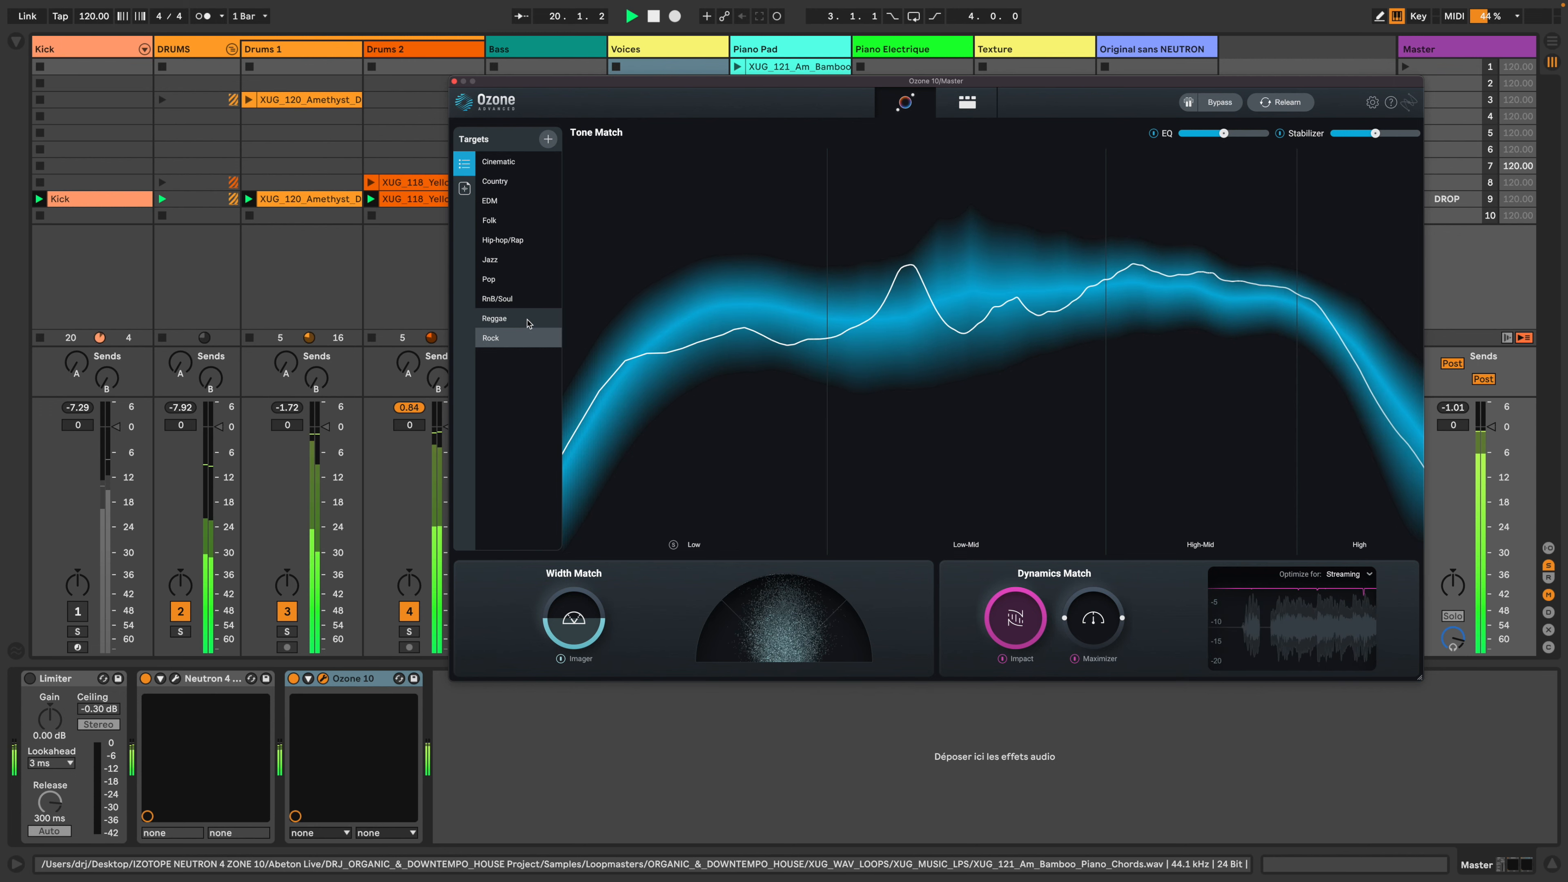
left_click(510, 210)
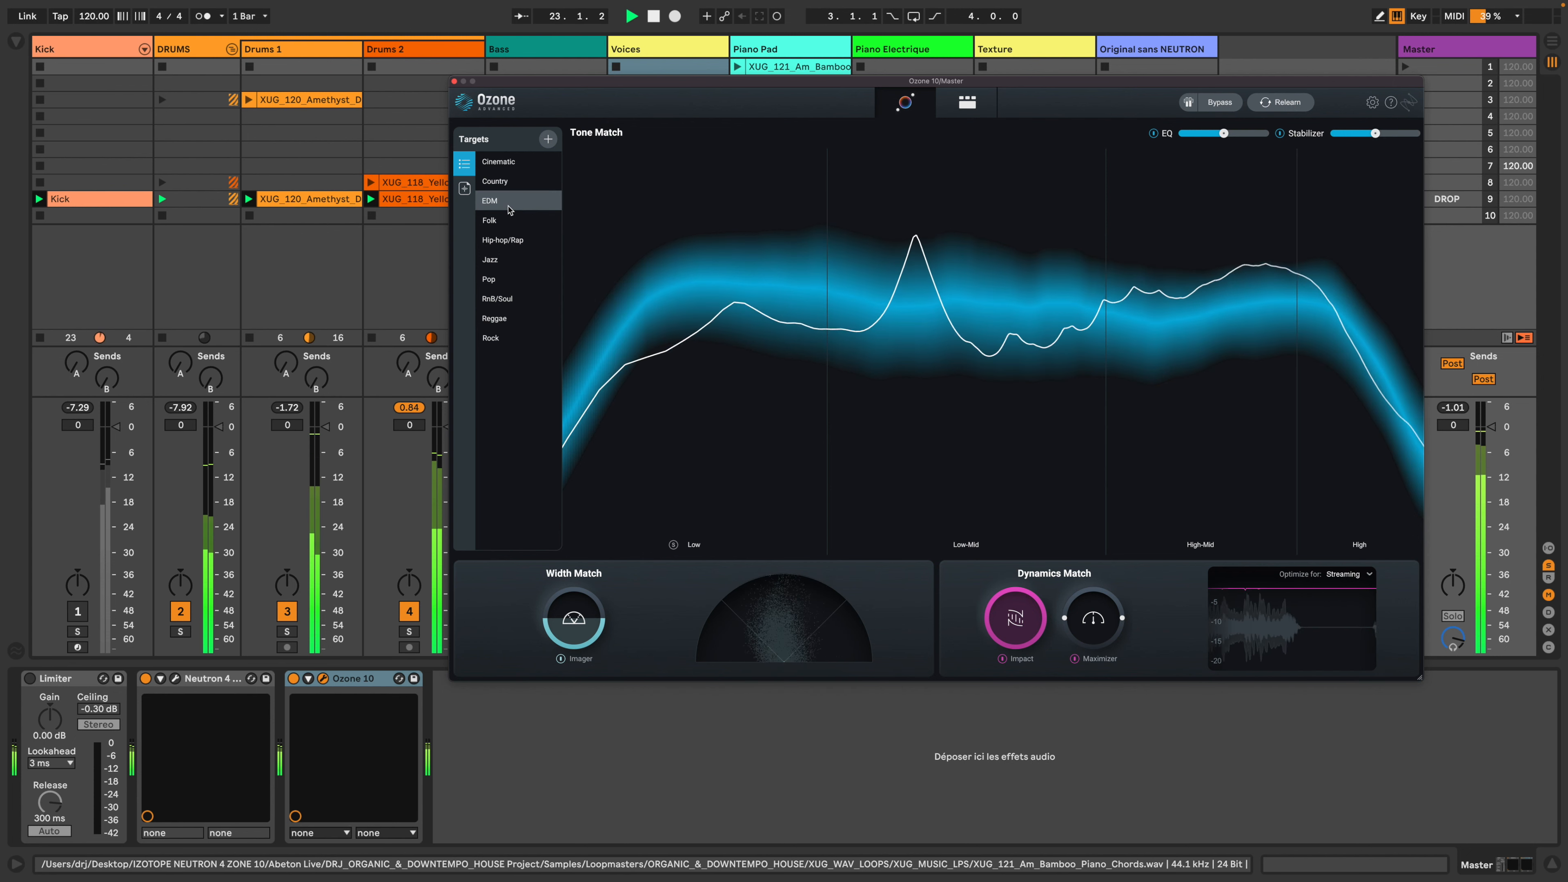
left_click(530, 346)
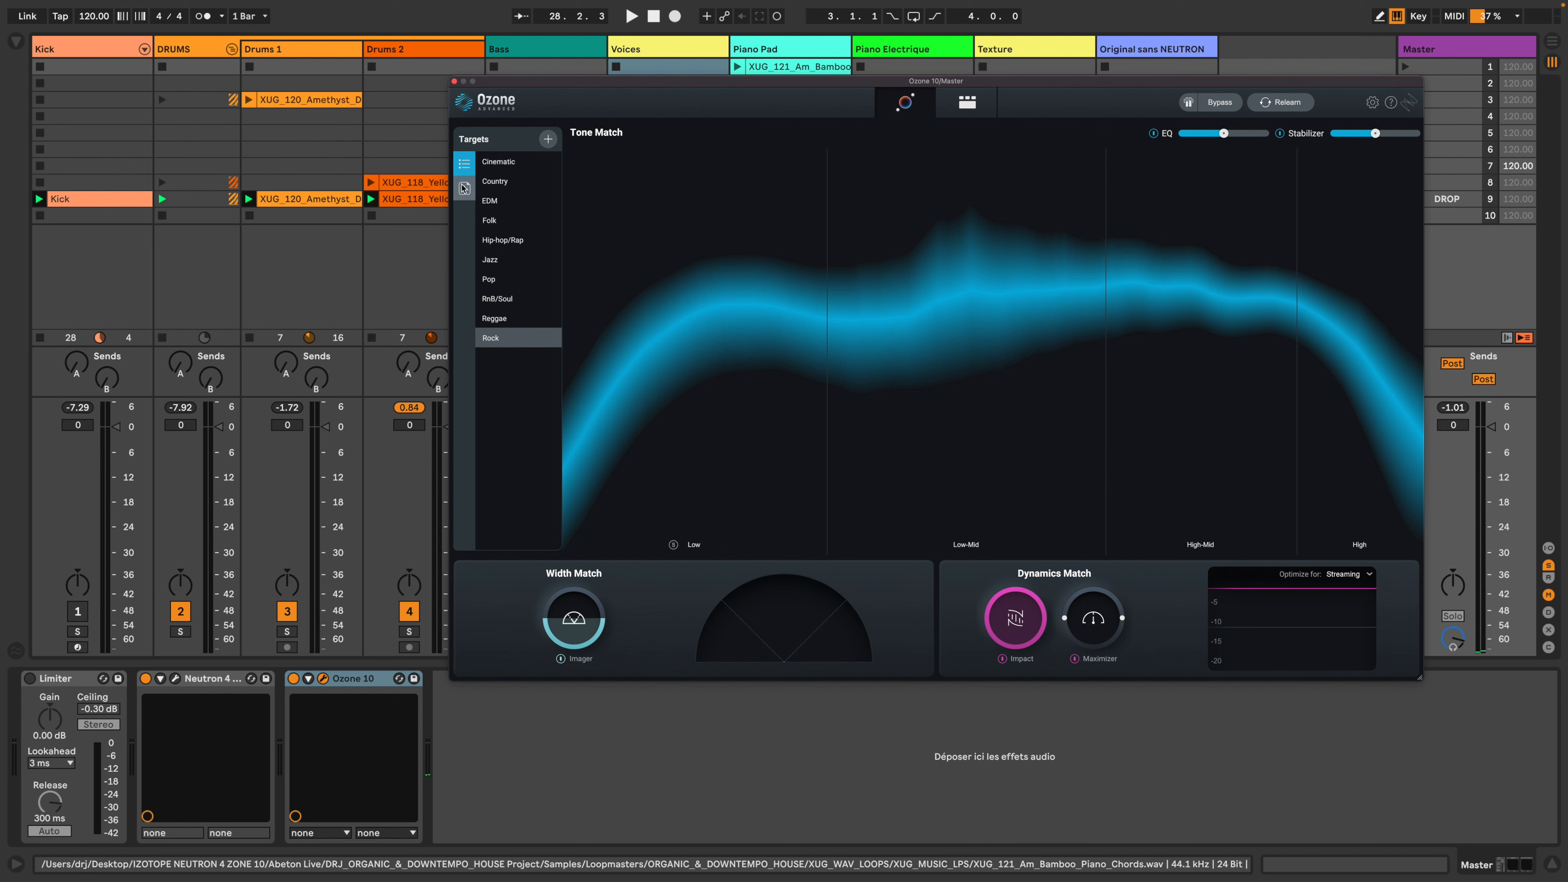
Step: View Ozone's custom targets and the file chooser for adding a reference, cancel it and return to the genre targets
left_click(465, 193)
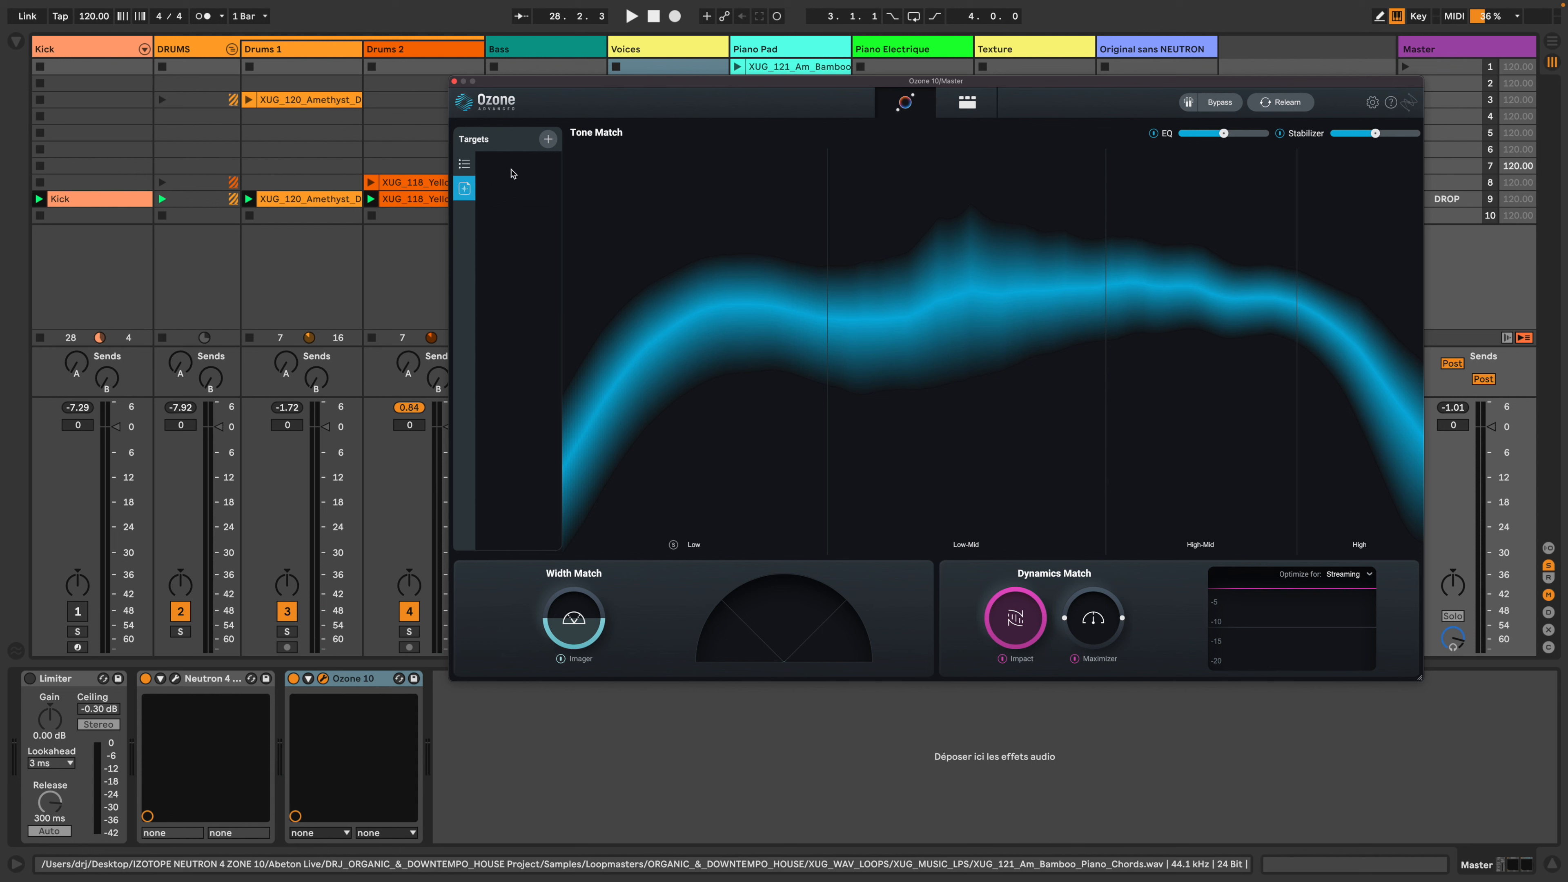
left_click(547, 139)
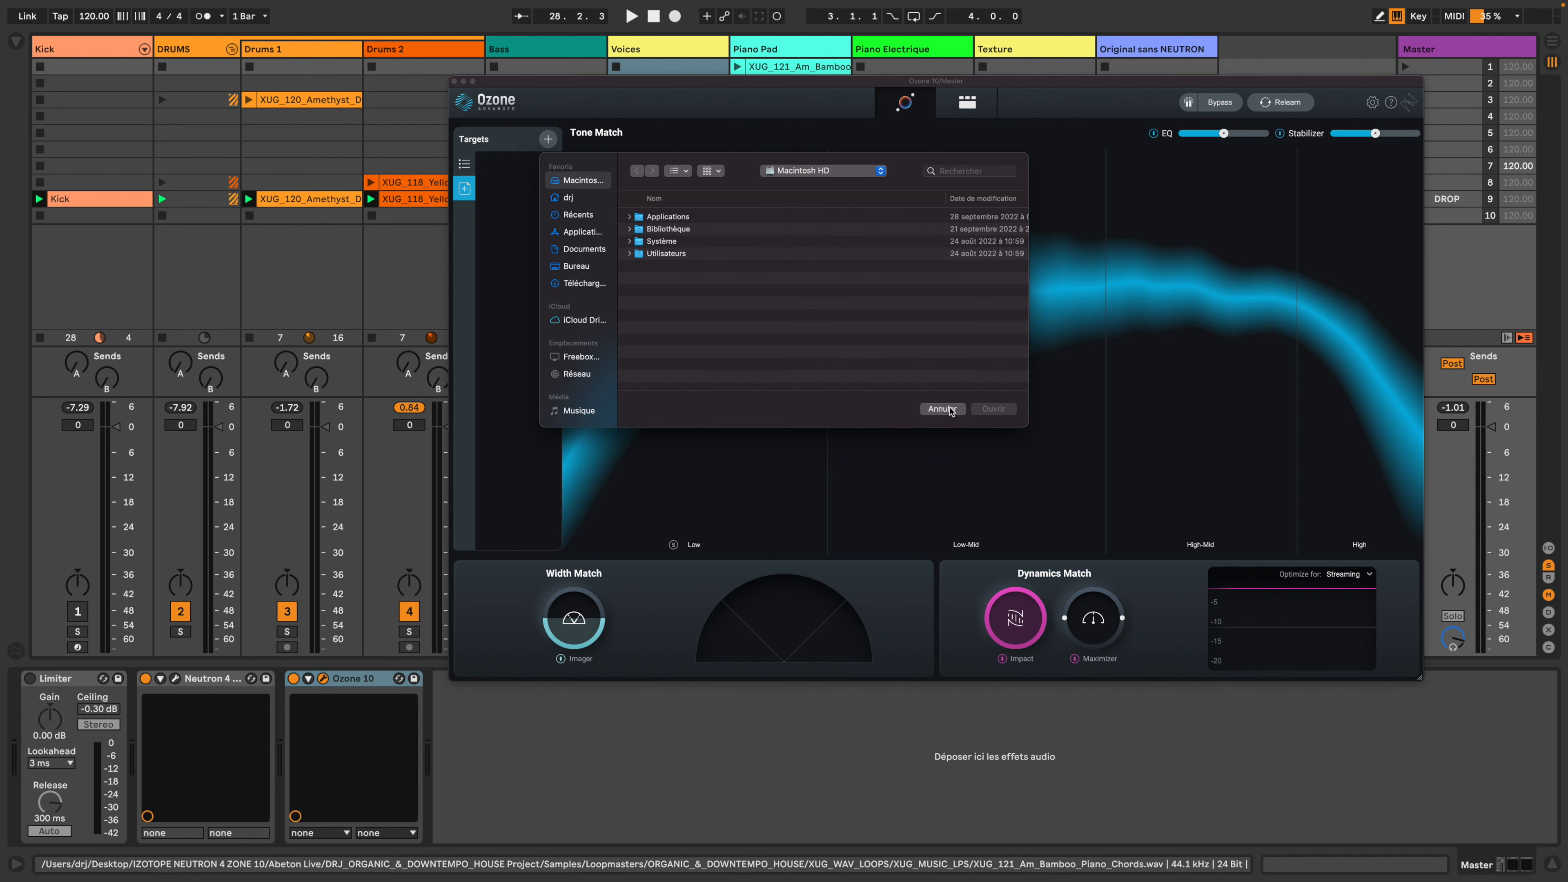
left_click(943, 409)
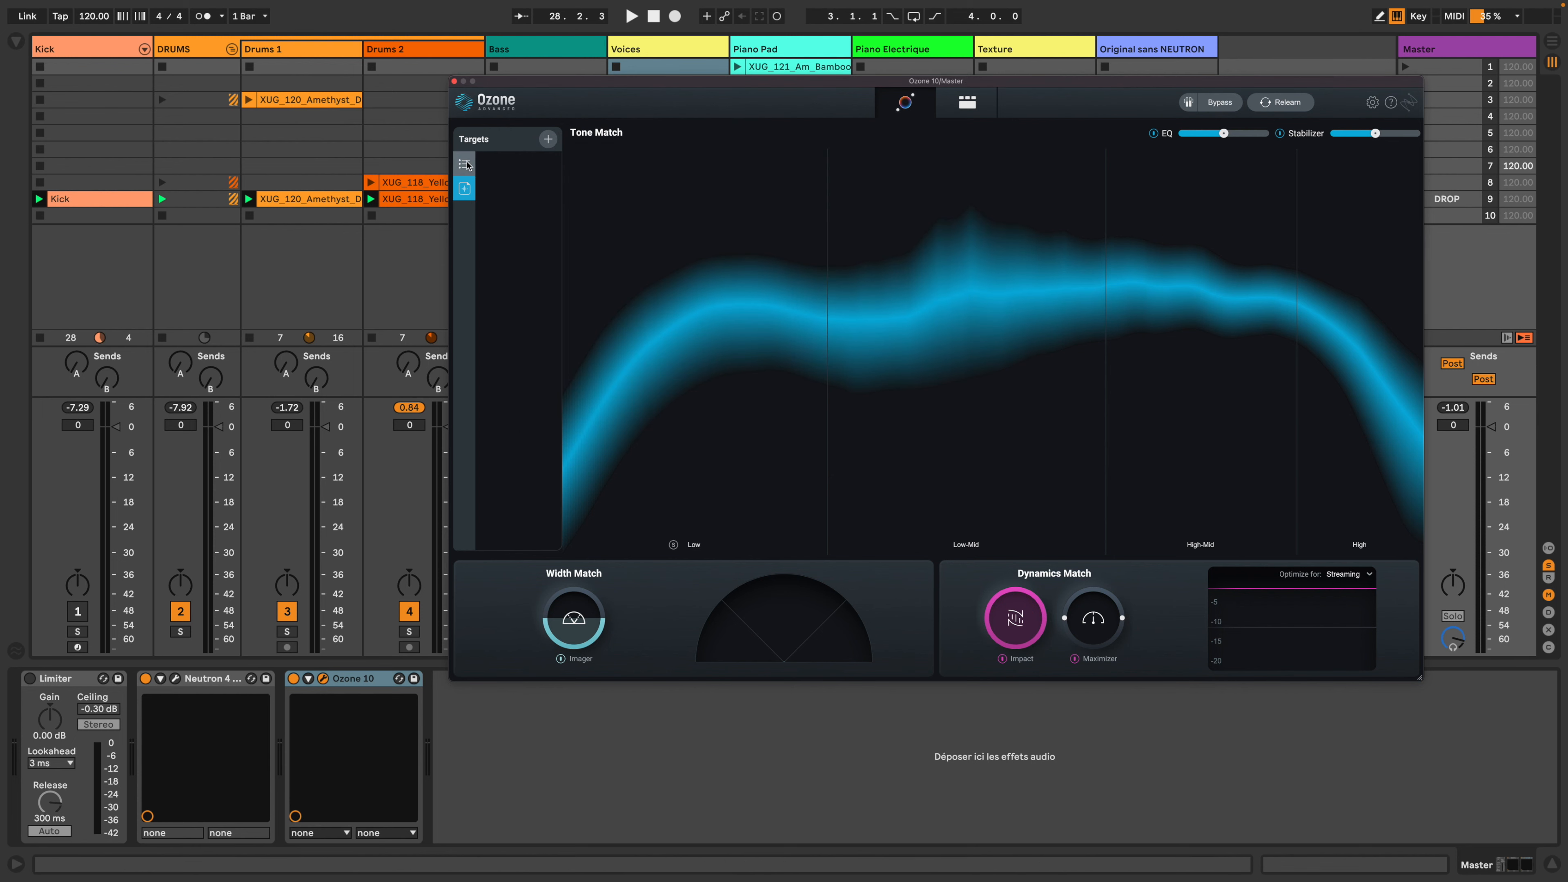
left_click(466, 165)
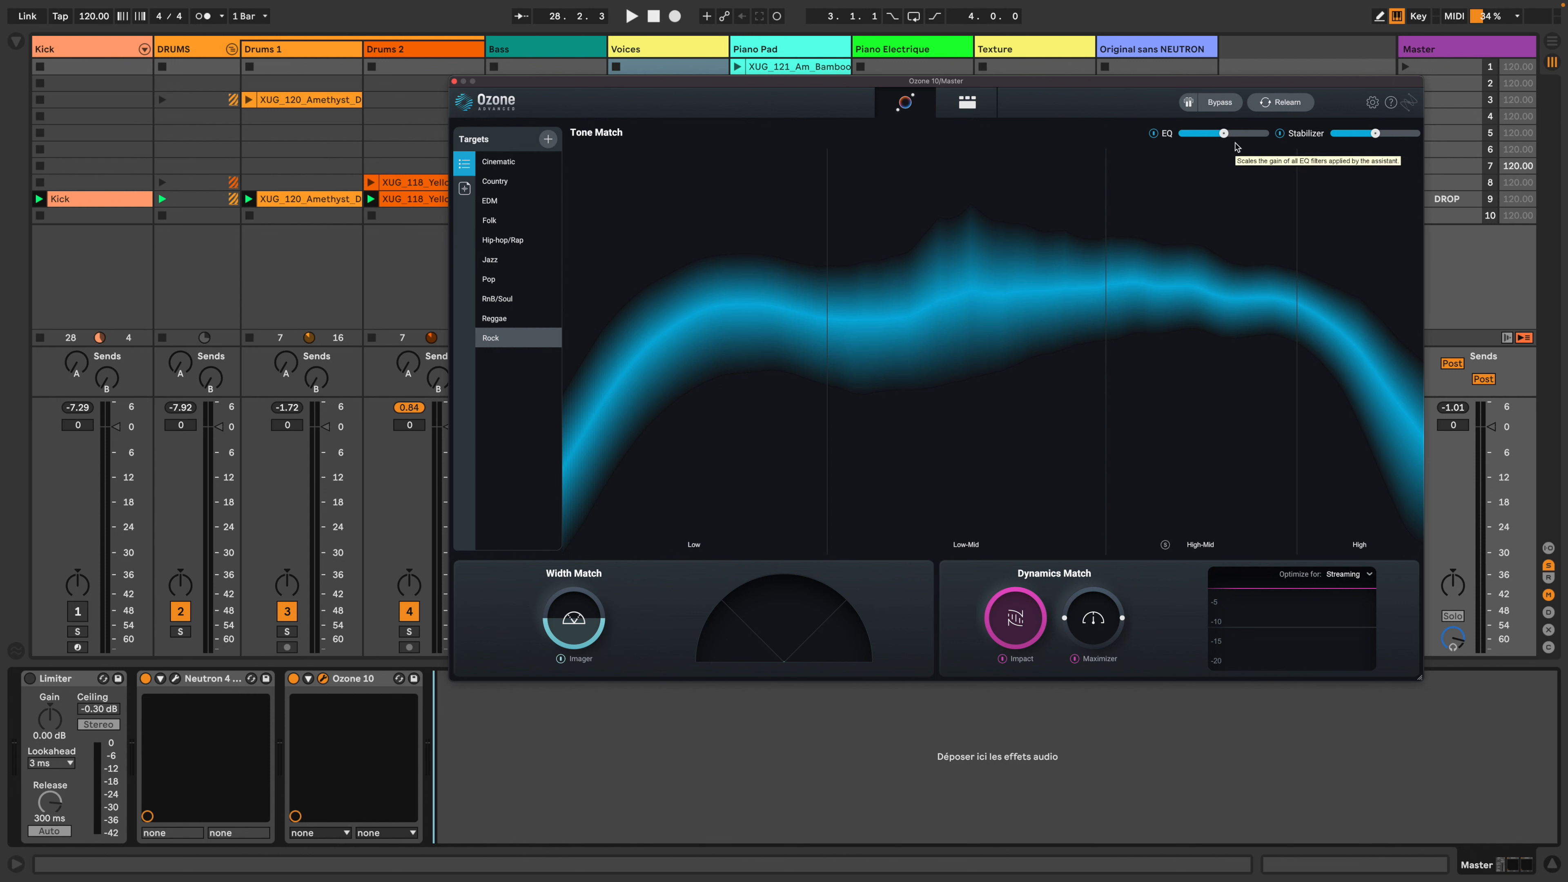
Step: Lower the Assistant's EQ amount to its minimum and compare it with the Equalizer's Amount in the detailed view
left_click(968, 104)
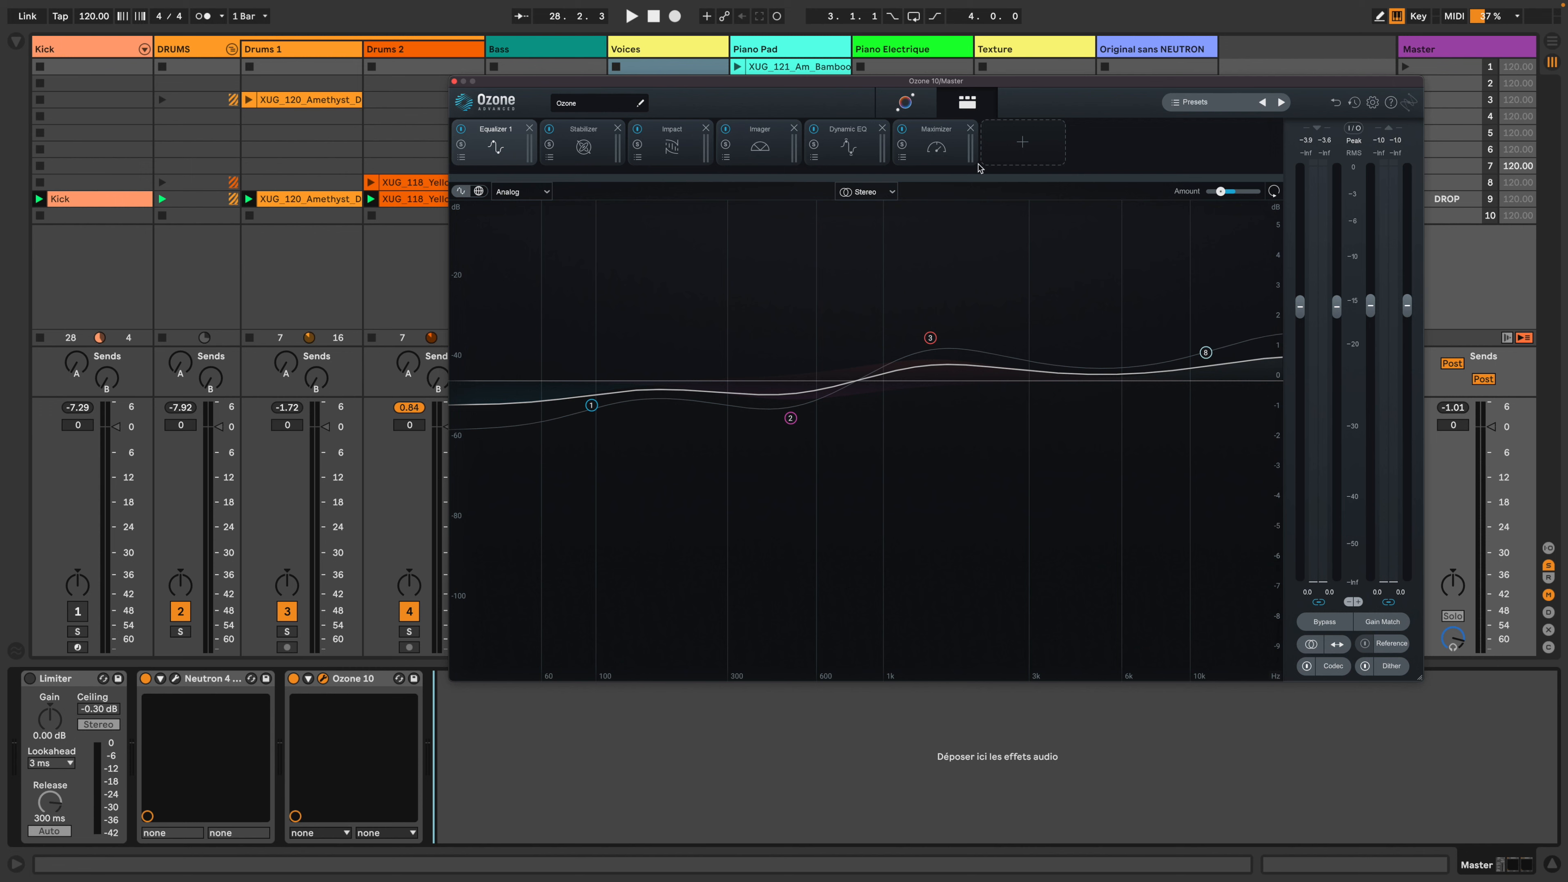
left_click(906, 105)
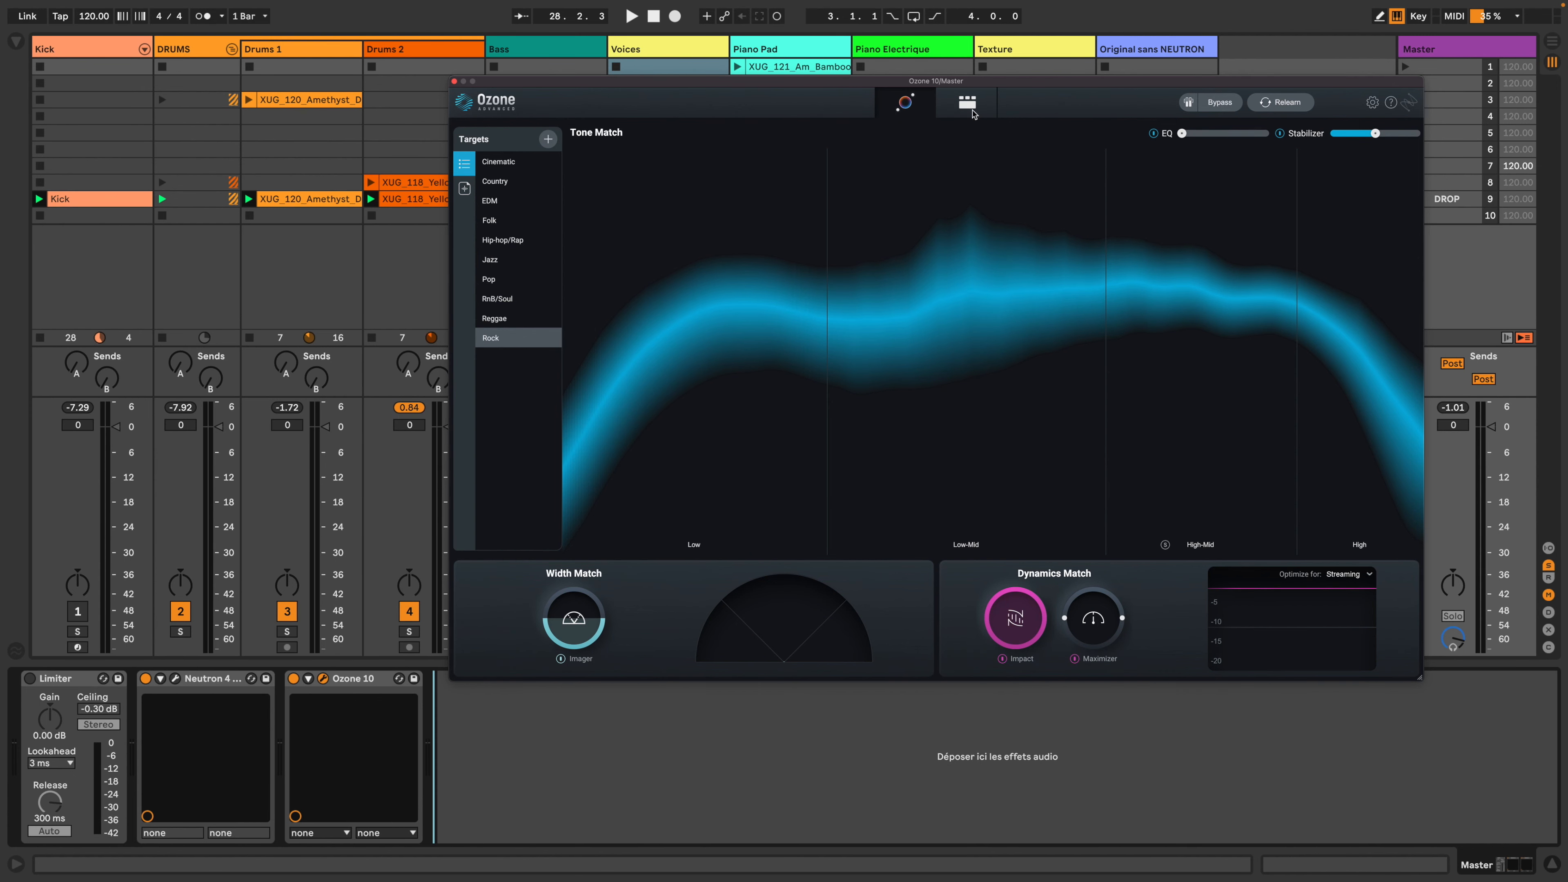
left_click(980, 114)
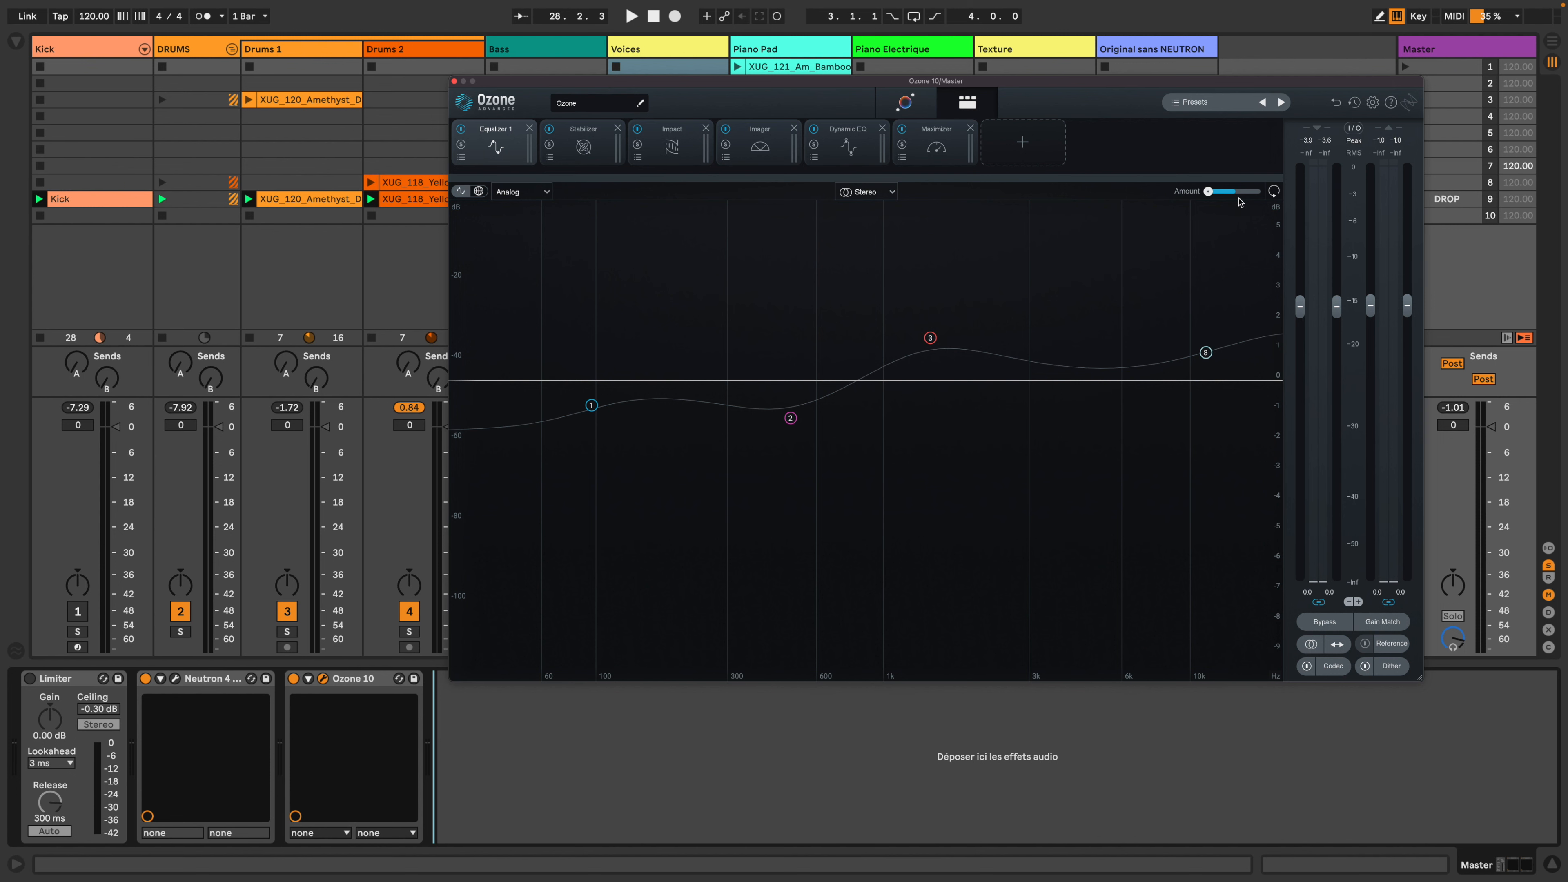
left_click(905, 102)
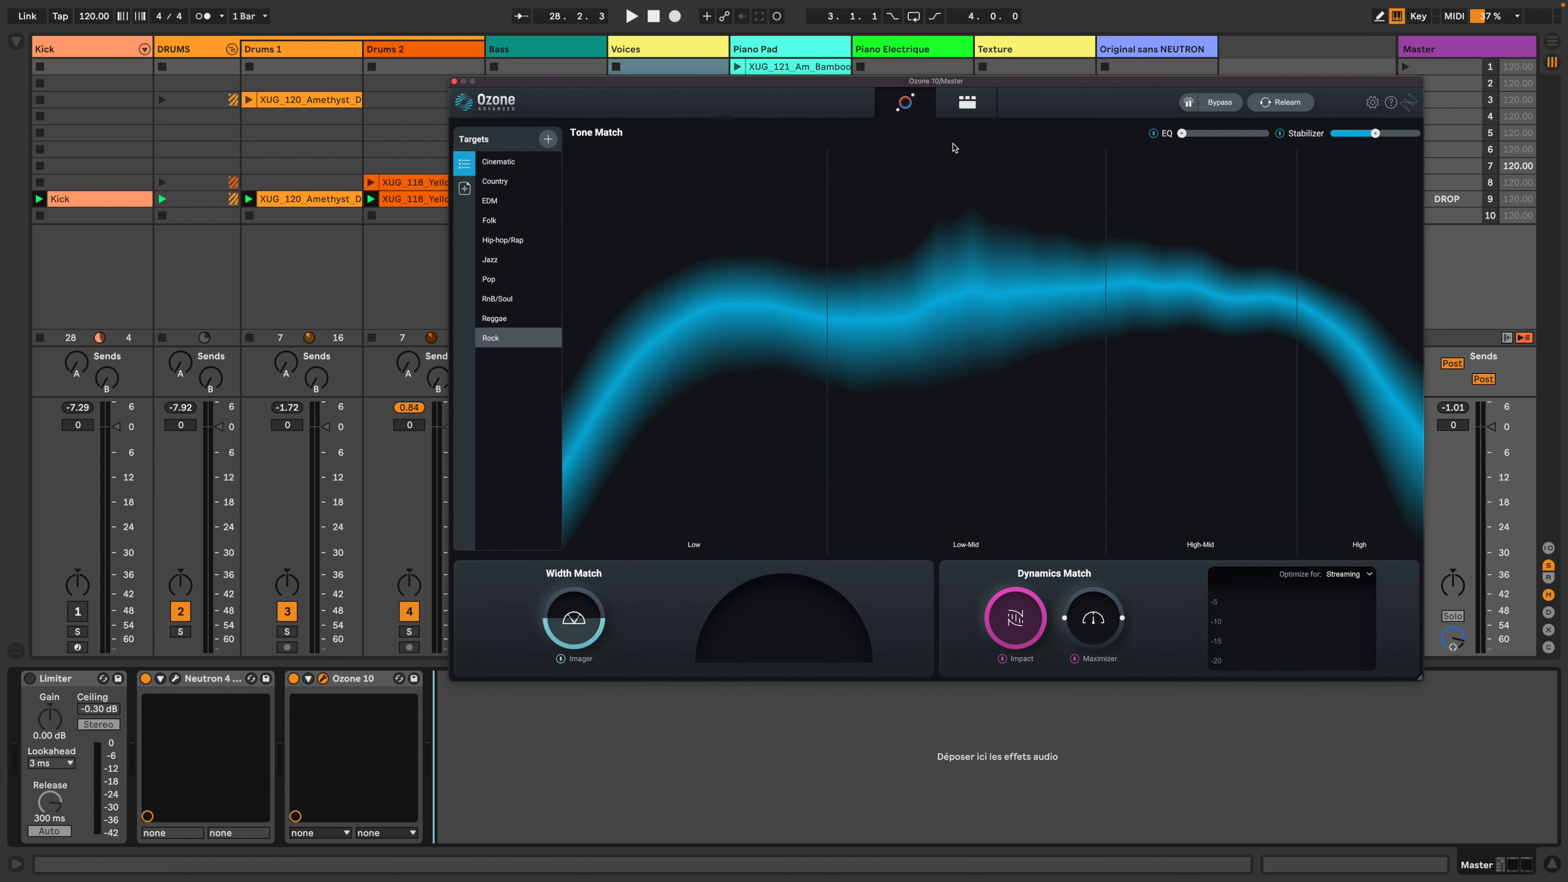
Step: Raise the Assistant's EQ amount to its maximum, and reduce the Equalizer's Amount to 82% in the detailed view
left_click_drag(1182, 134, 1298, 142)
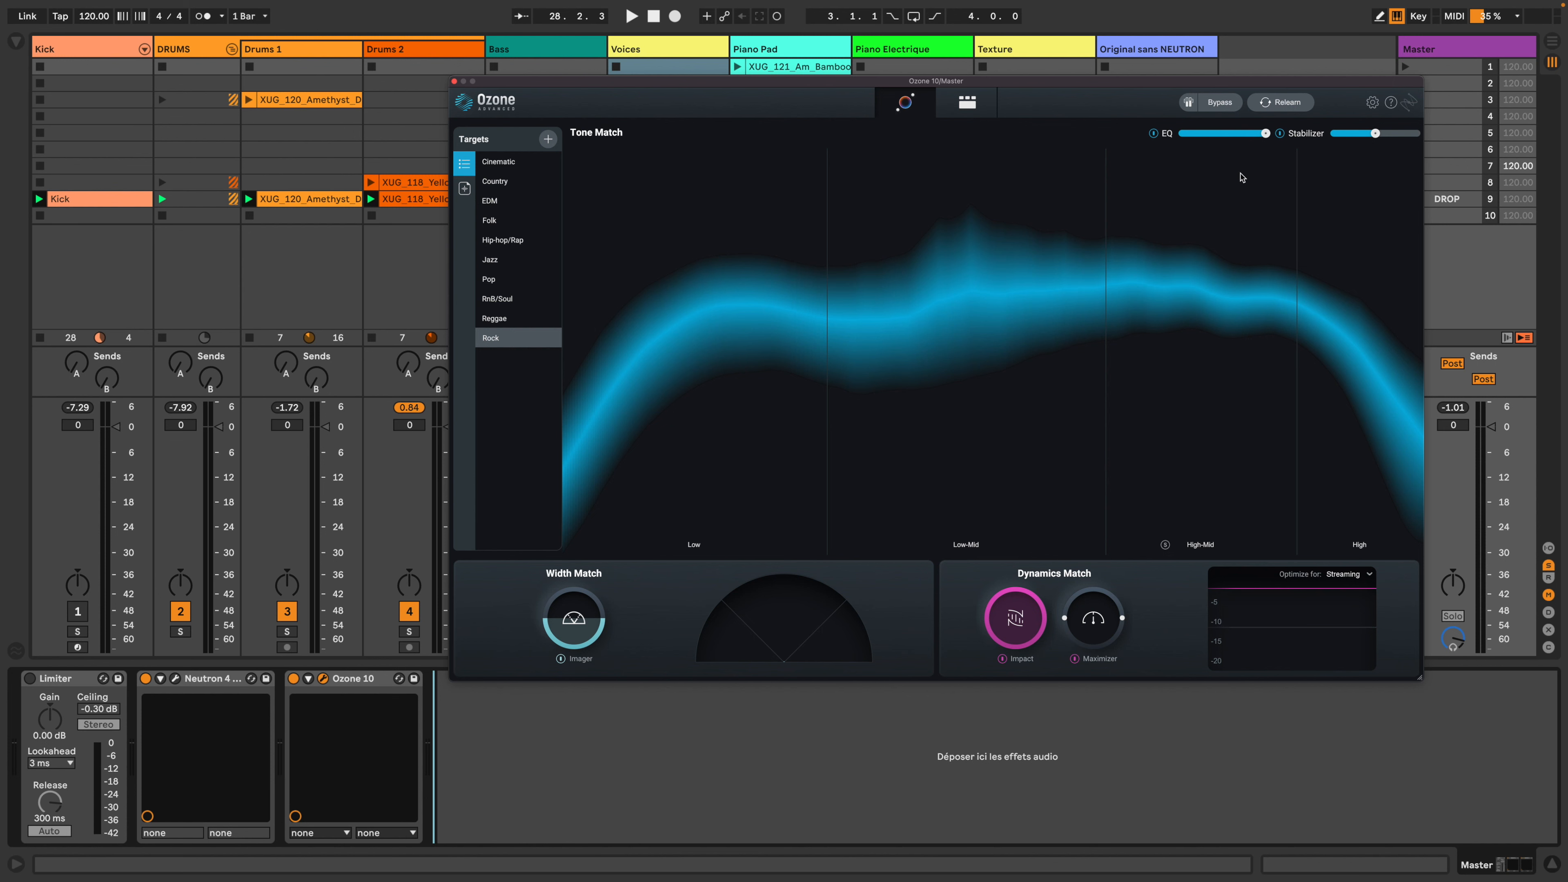
left_click(966, 102)
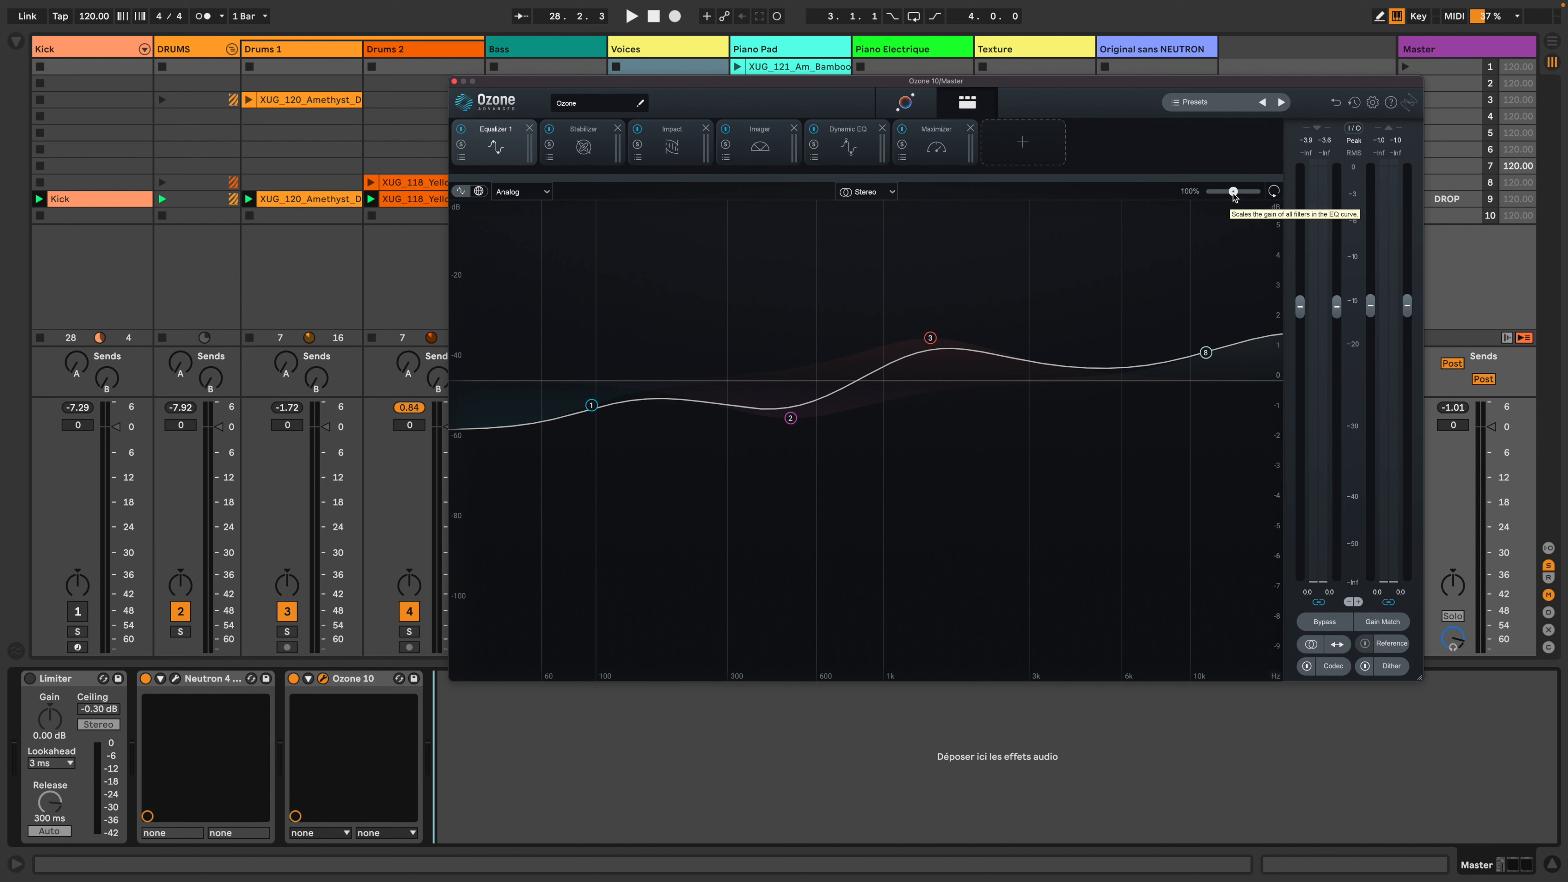
mouse_move(1233, 193)
left_mouse_down()
mouse_move(1206, 191)
mouse_move(1276, 210)
mouse_move(1227, 195)
left_mouse_up()
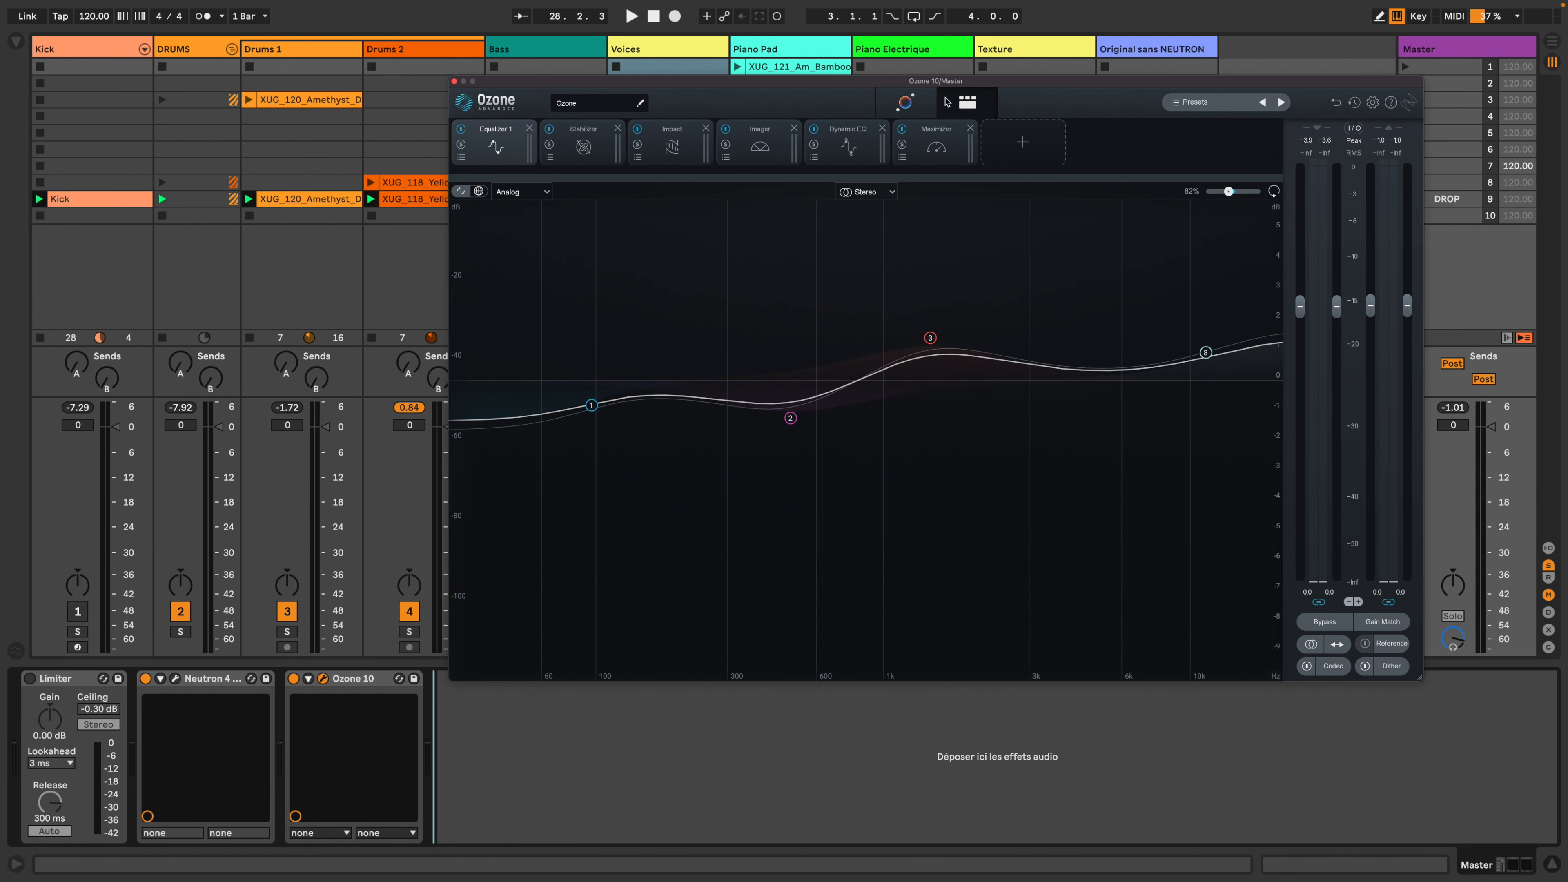
left_click(905, 103)
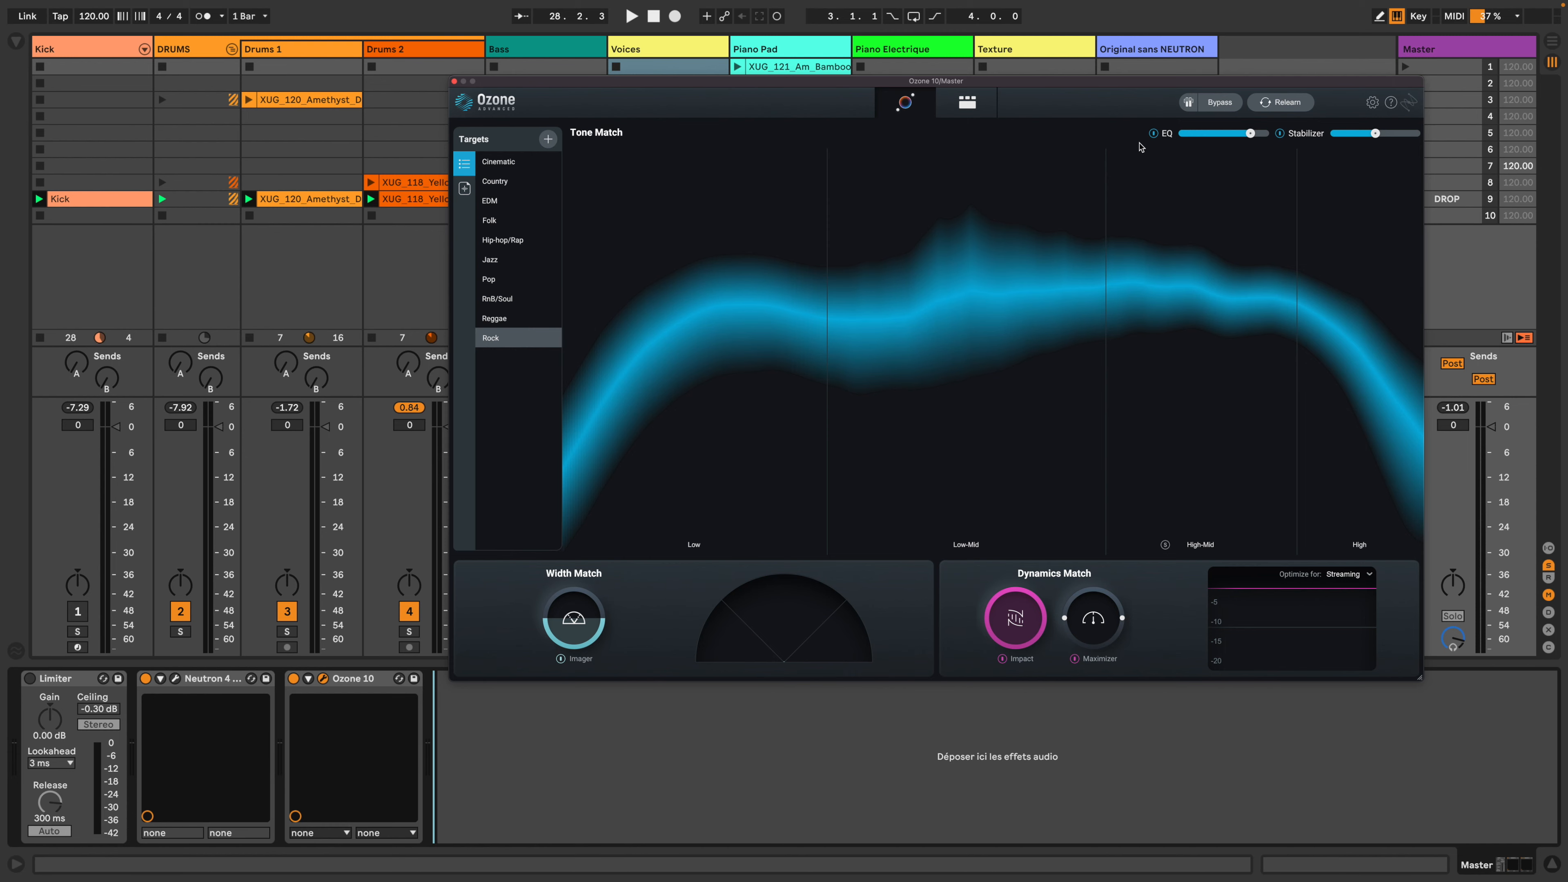
Step: Raise the Assistant's EQ amount to its maximum during playback, turn on gain matching, and compare the sound with Ozone bypassed
left_click(1151, 134)
left_click(1154, 134)
key("space")
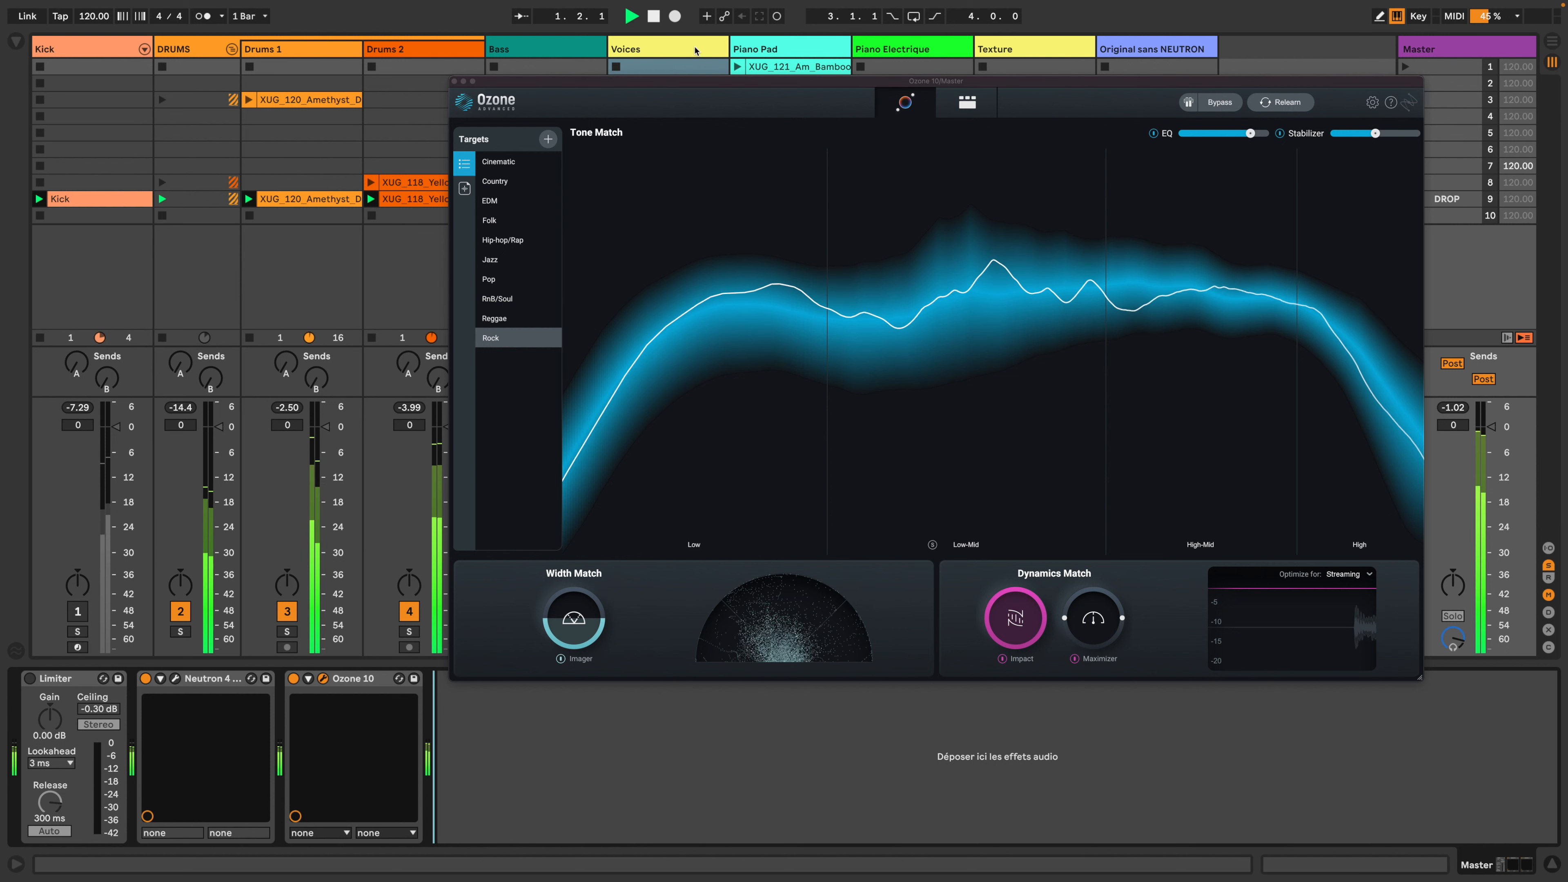
mouse_move(1250, 134)
left_mouse_down()
mouse_move(1195, 132)
mouse_move(1270, 149)
left_mouse_up()
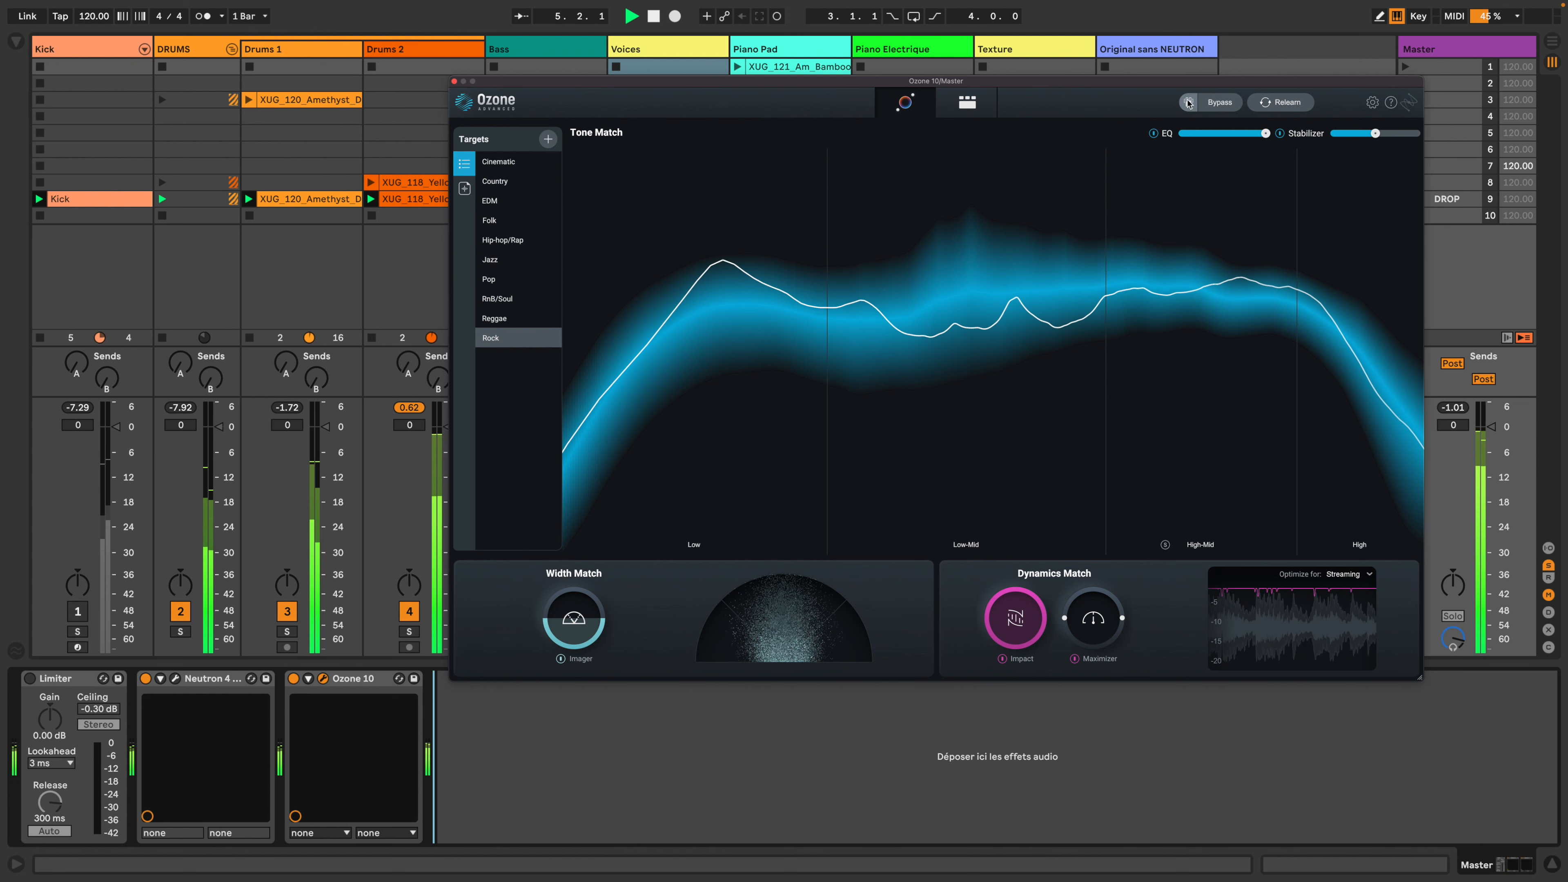
left_click(1209, 108)
left_click(1219, 105)
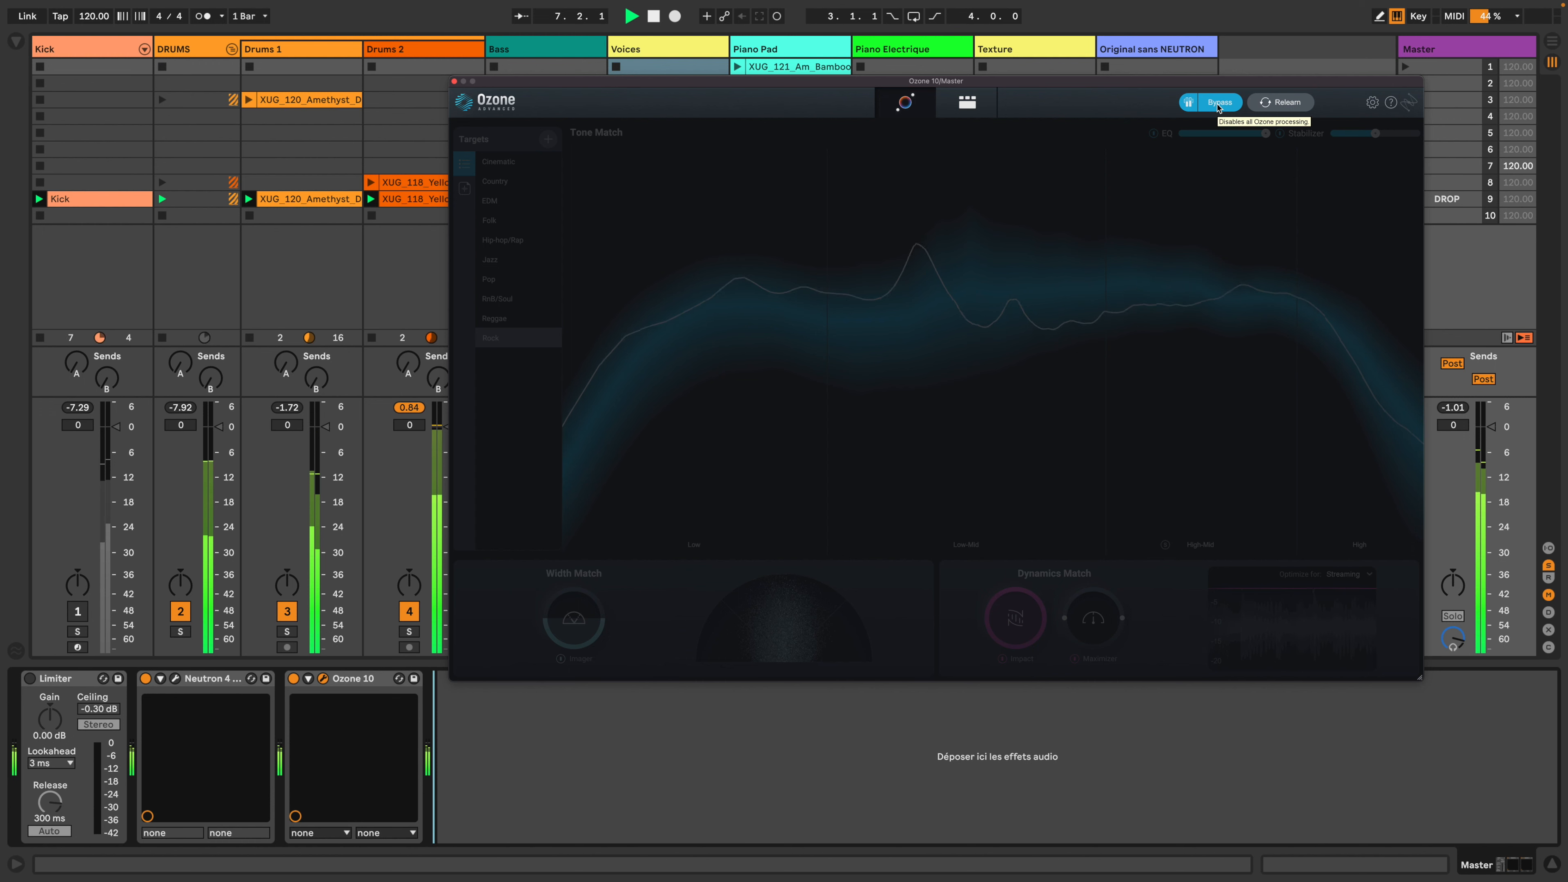
left_click(1218, 107)
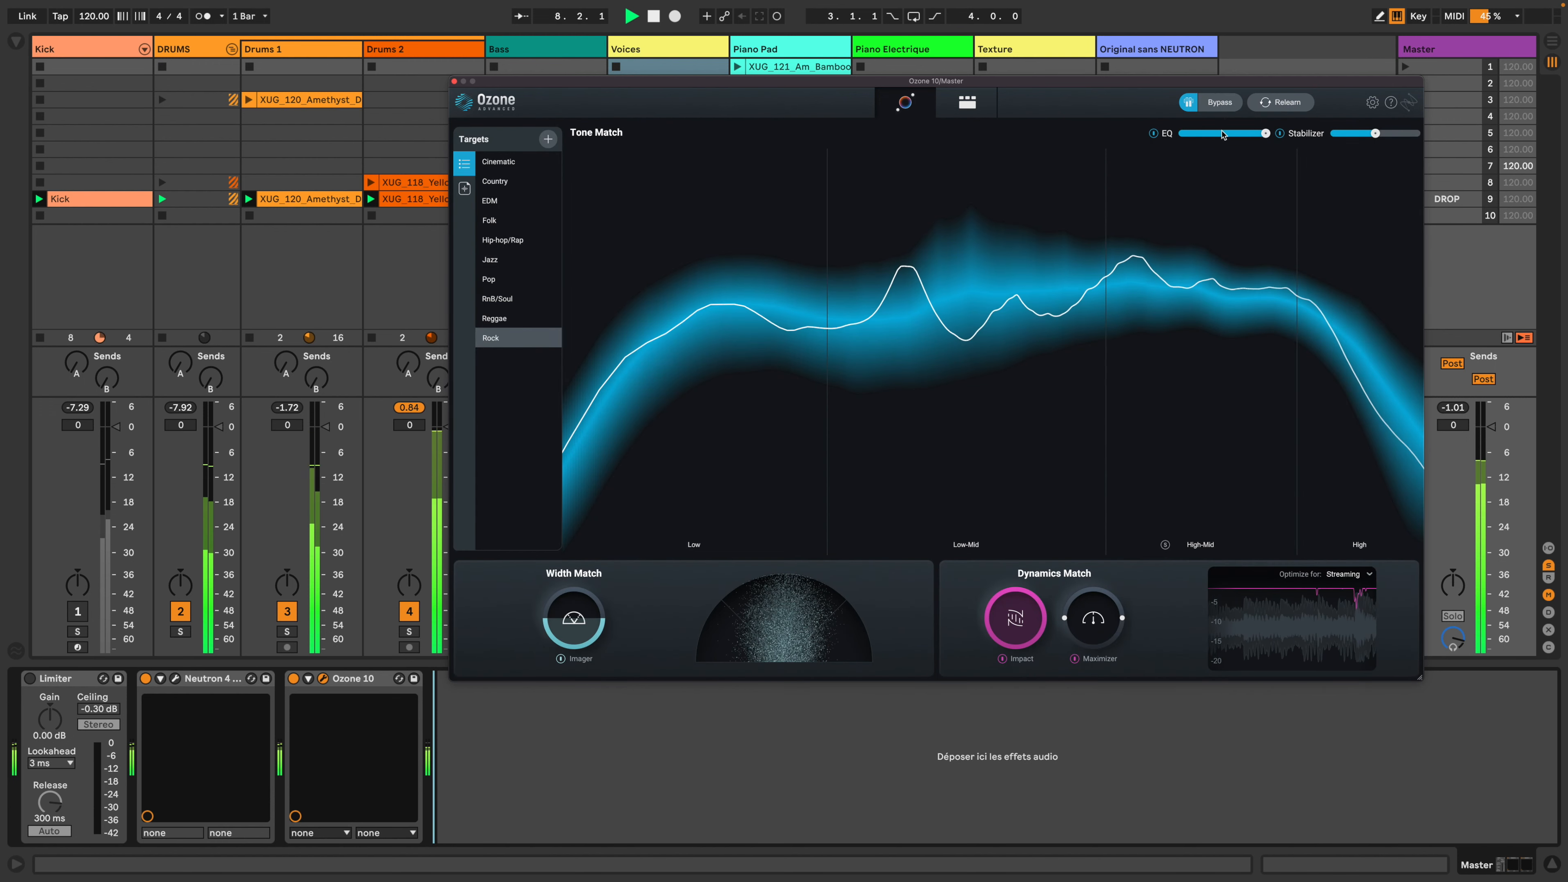
Step: Audition the Assistant's EQ amount at its minimum and at about the midpoint, comparing each with Ozone bypassed
left_click_drag(1265, 133, 1167, 131)
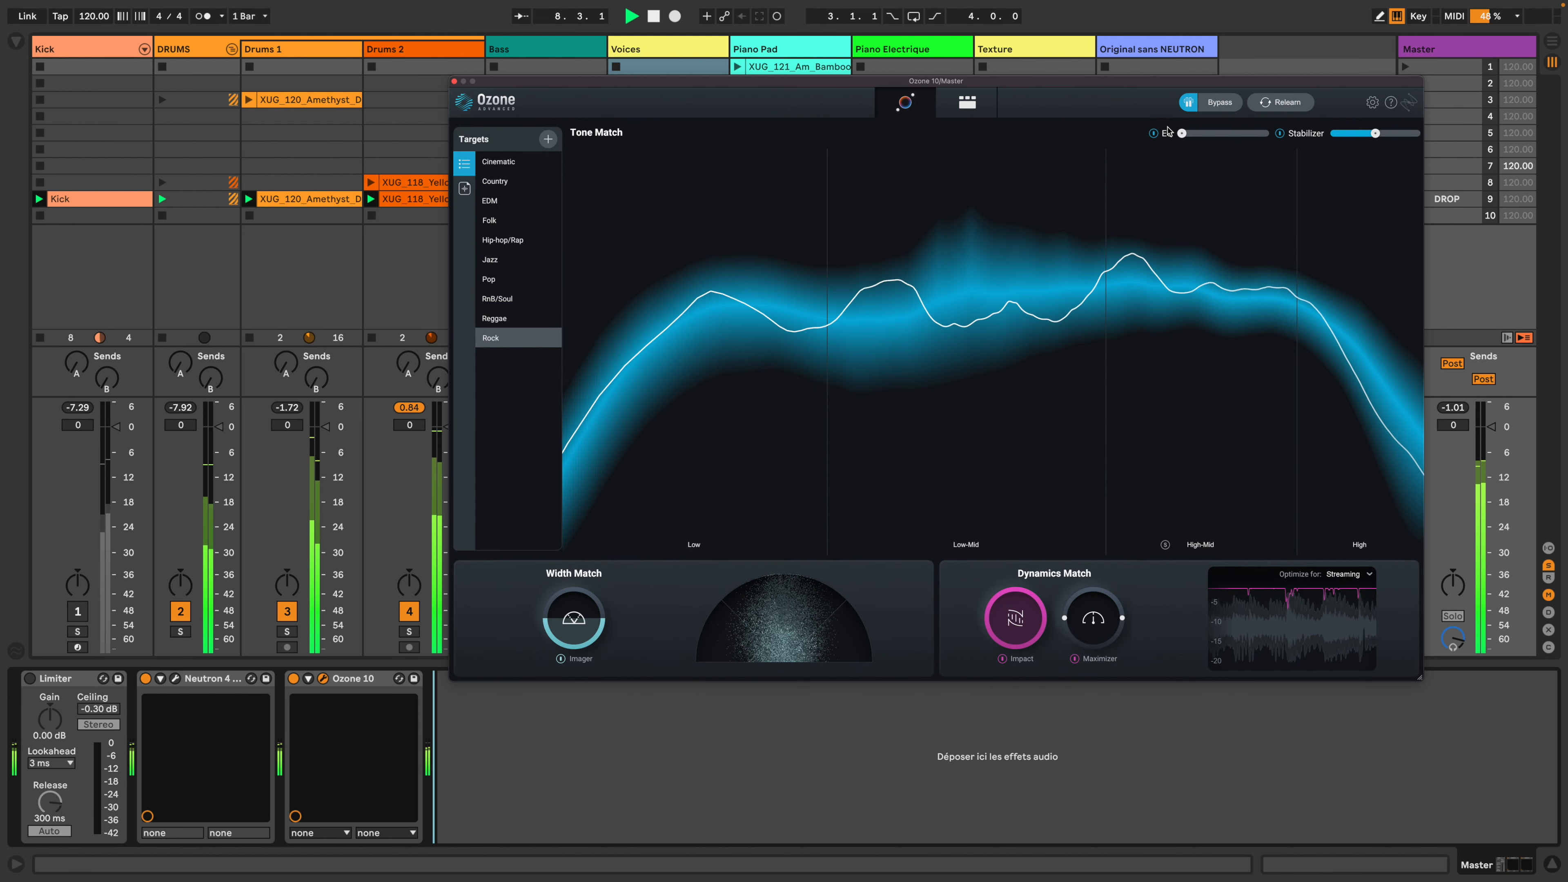
left_click(1220, 104)
left_click(1221, 103)
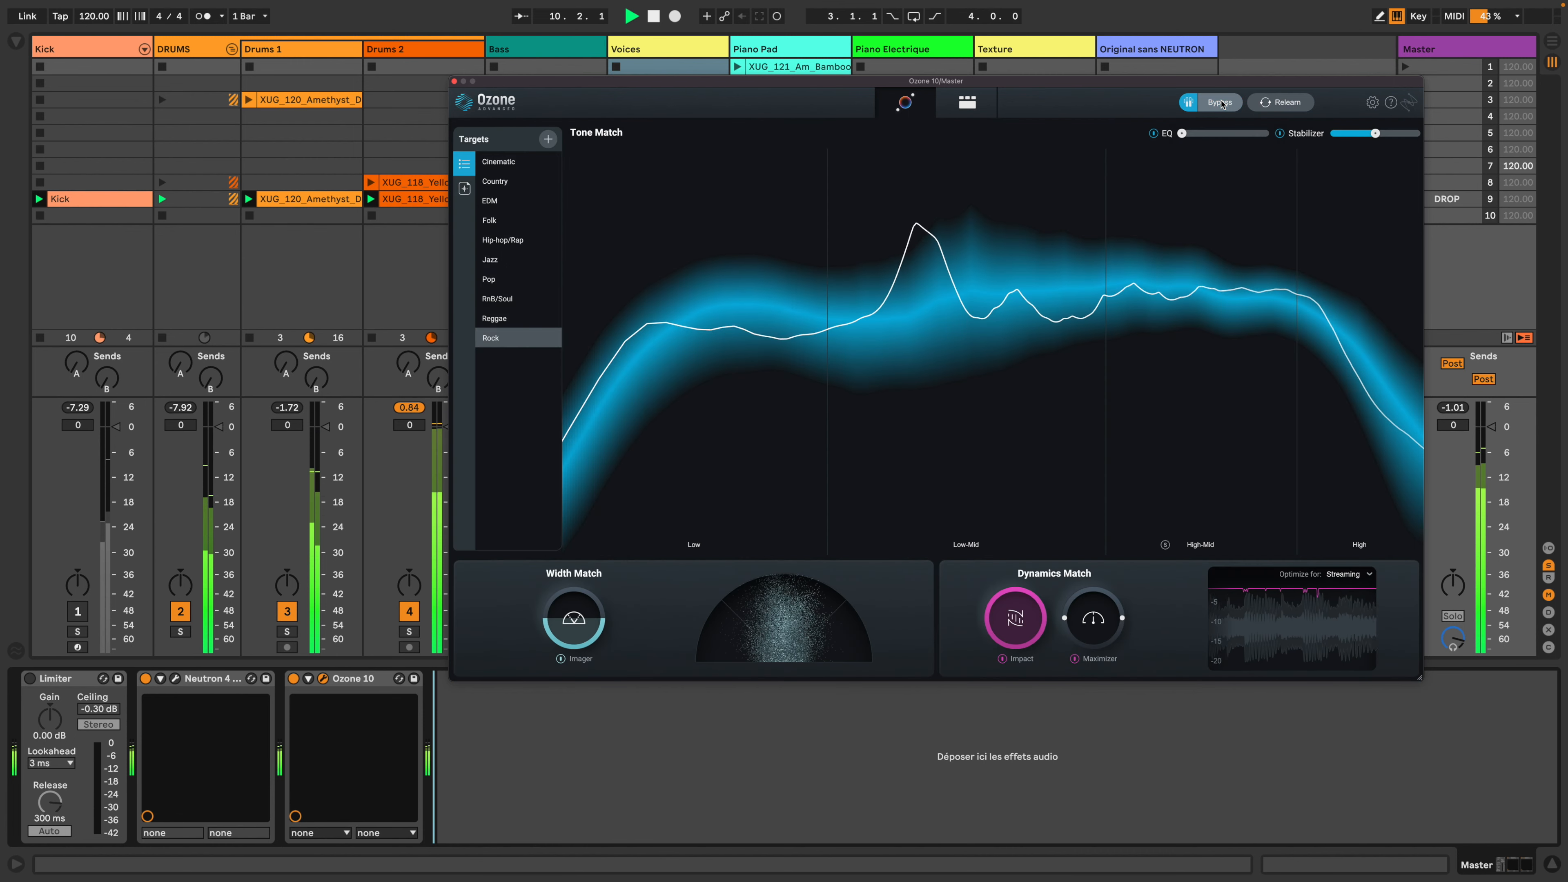
left_click_drag(1182, 133, 1223, 144)
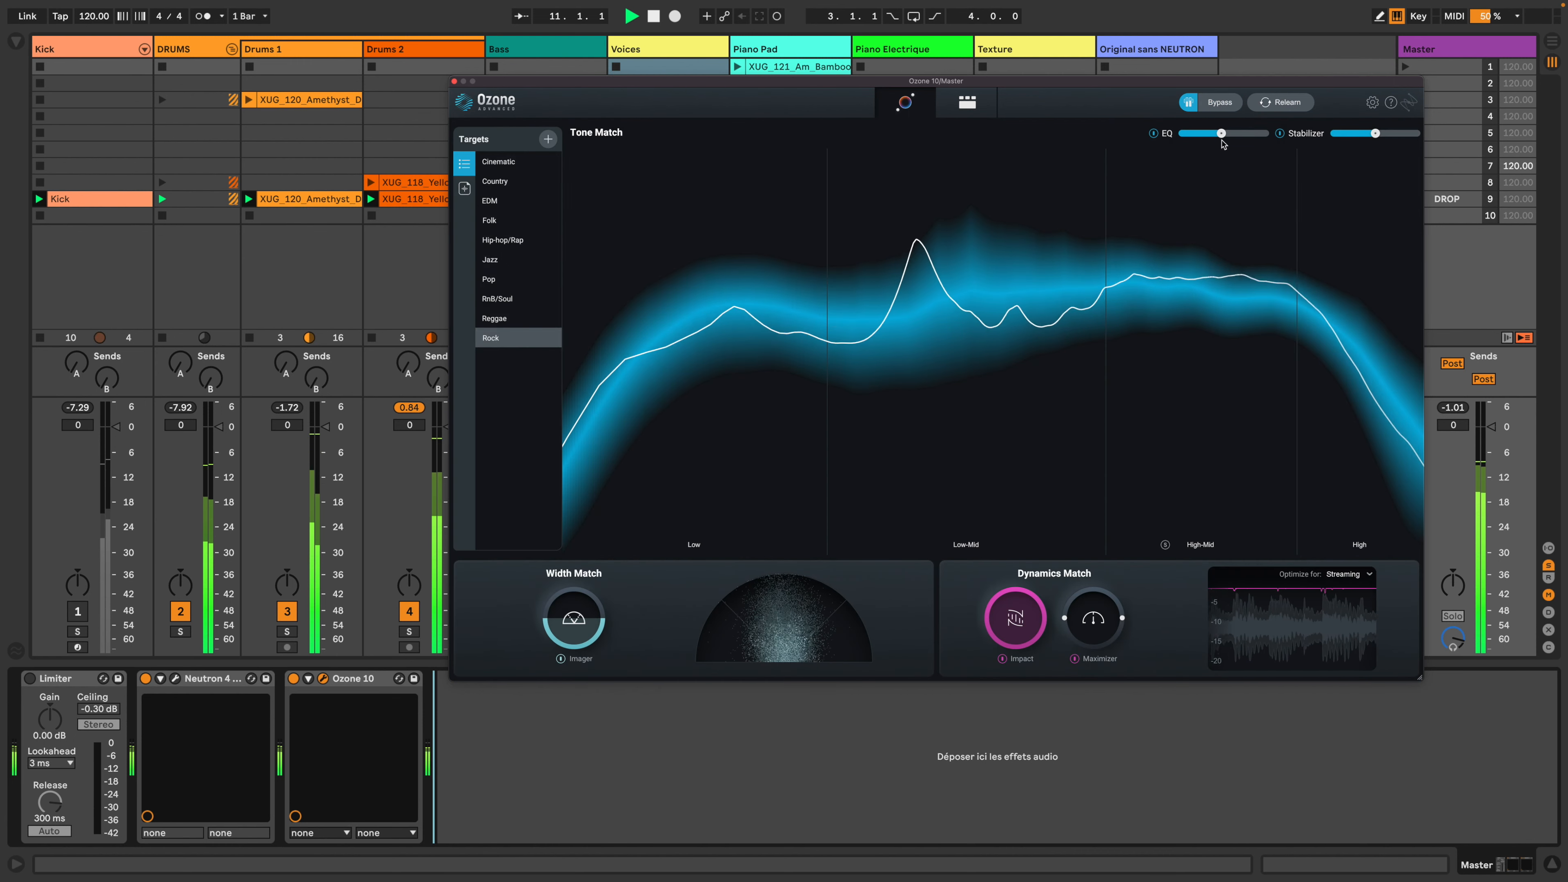
left_click(1219, 103)
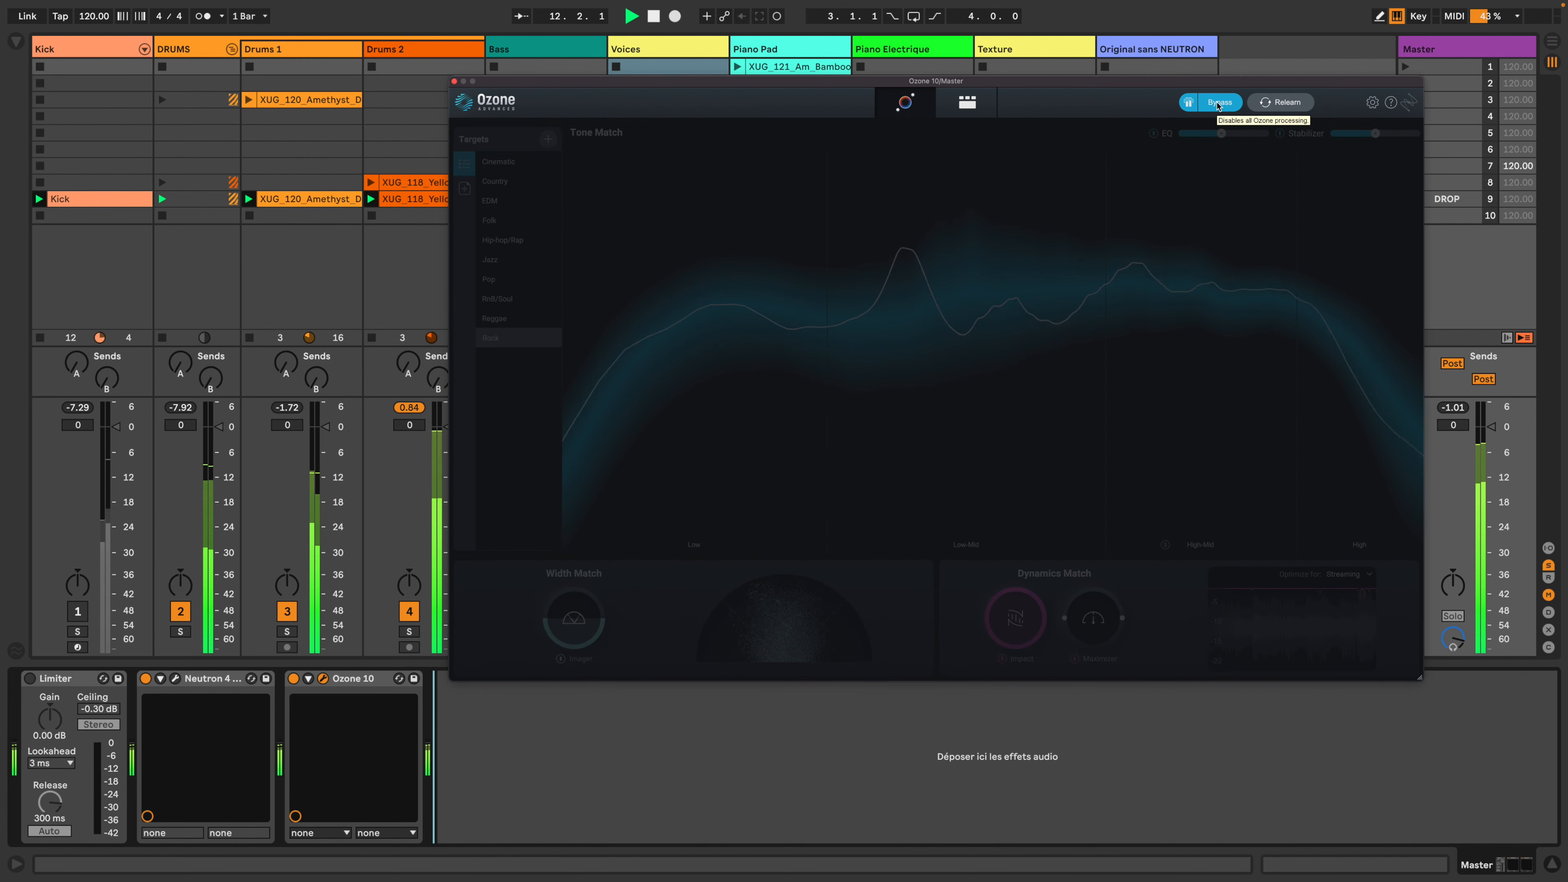
left_click(1220, 104)
Step: Set the Assistant's EQ amount to its maximum, turn off gain matching, and compare the processed sound with the bypassed one
left_click_drag(1220, 134, 1281, 153)
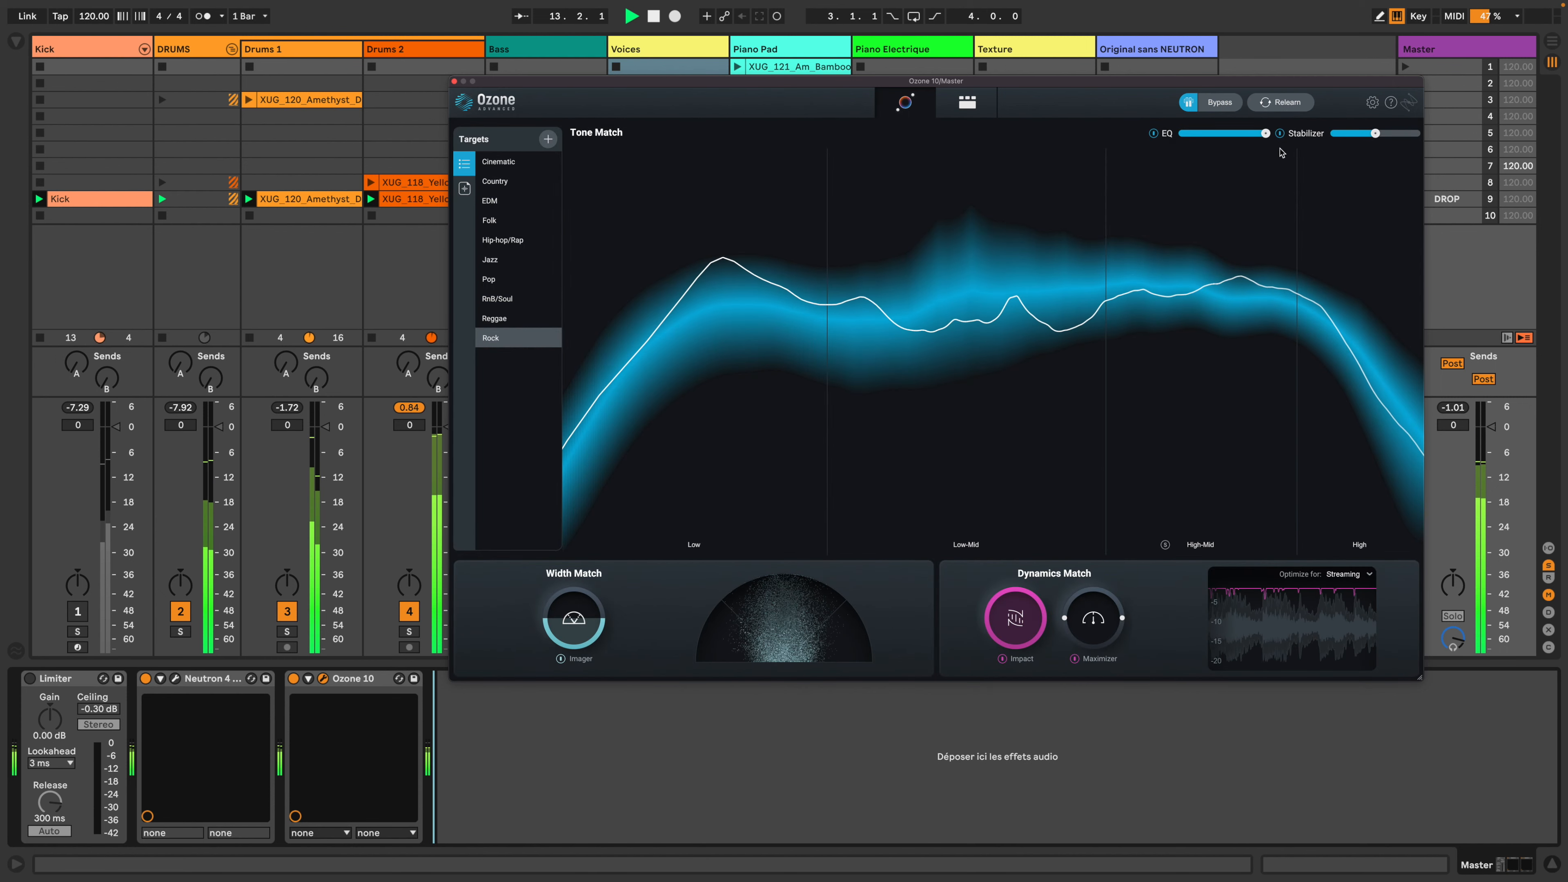
left_click(1218, 104)
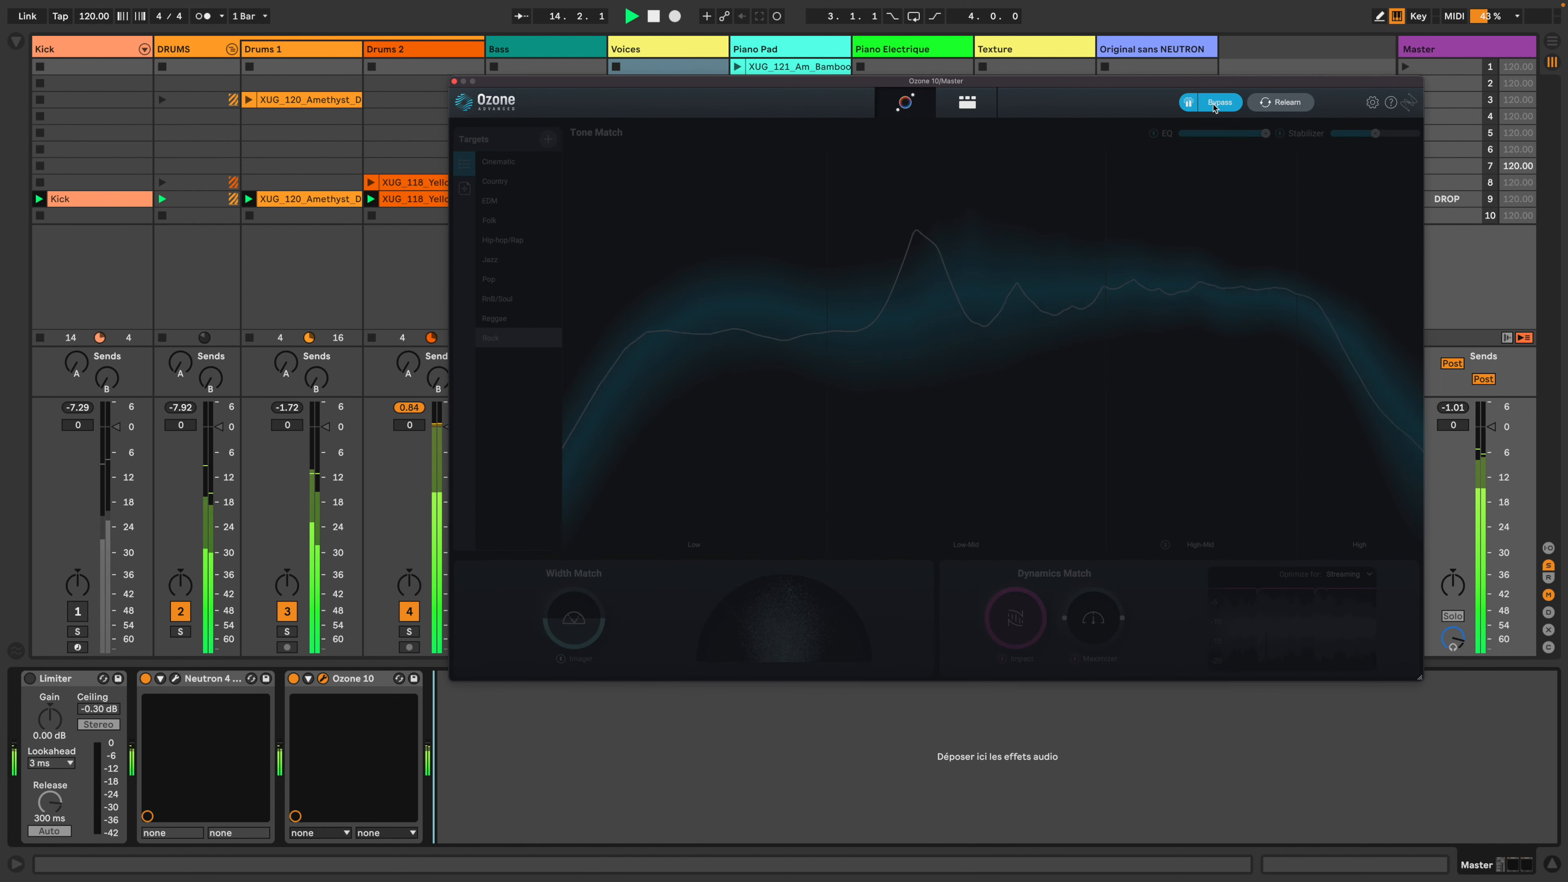
left_click(1213, 106)
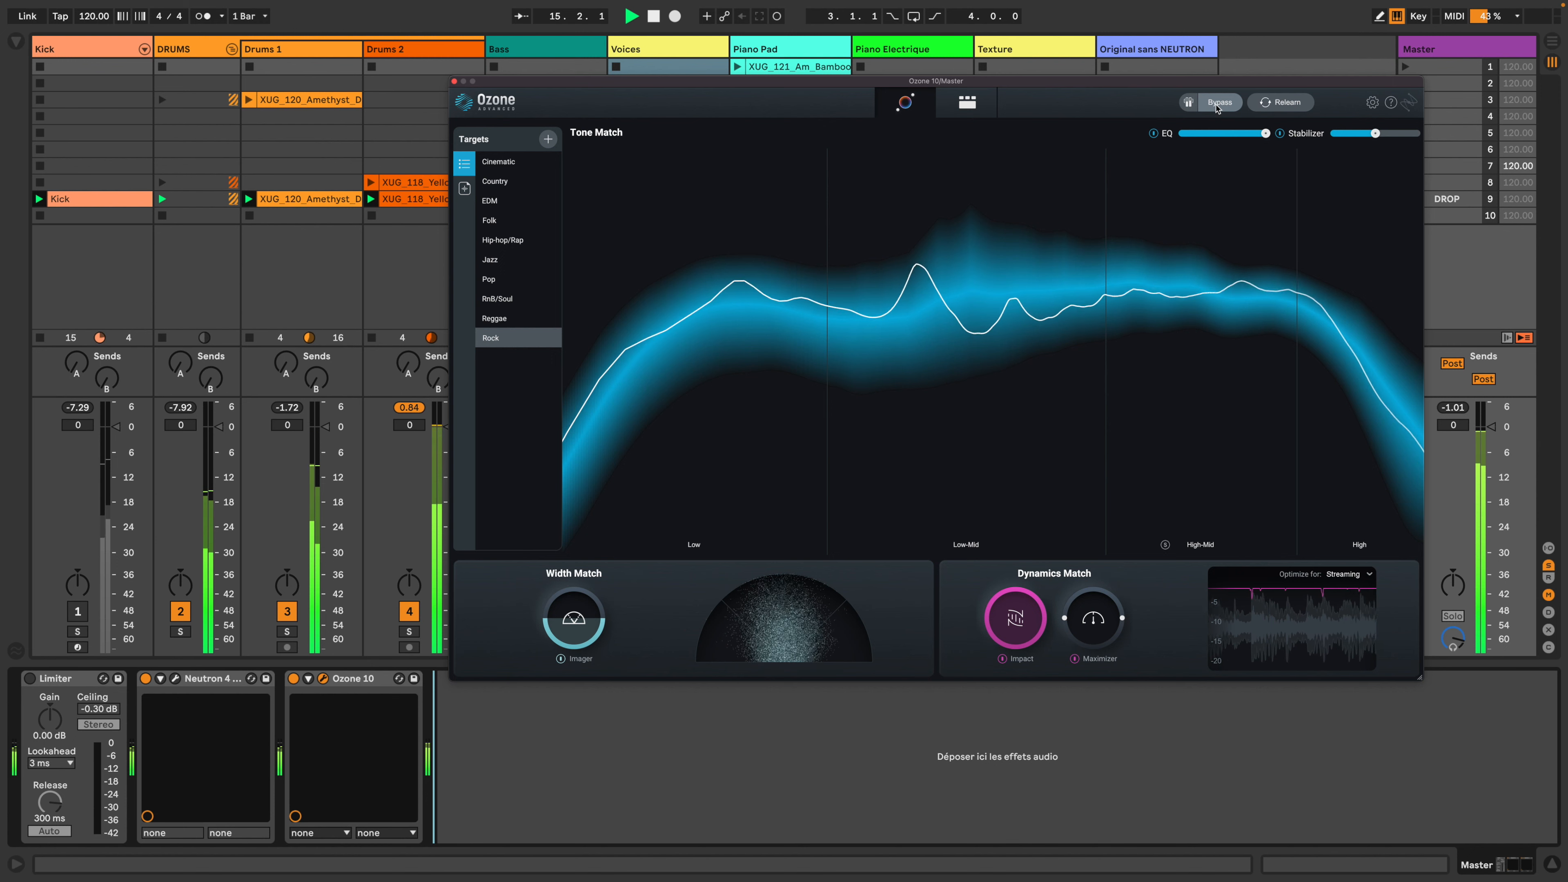
left_click(1216, 106)
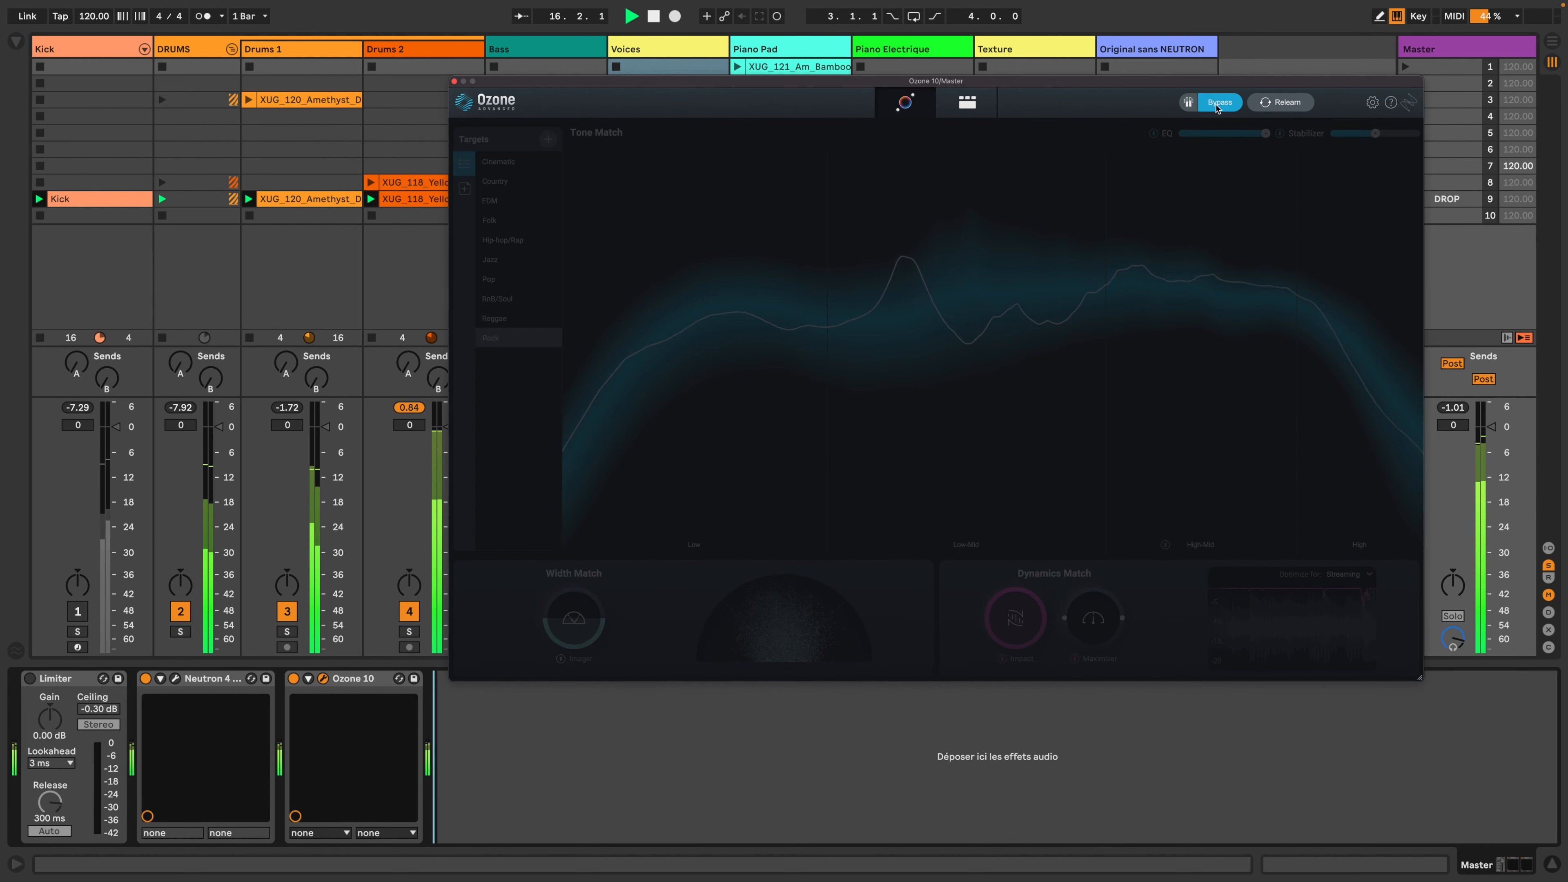
left_click(1216, 106)
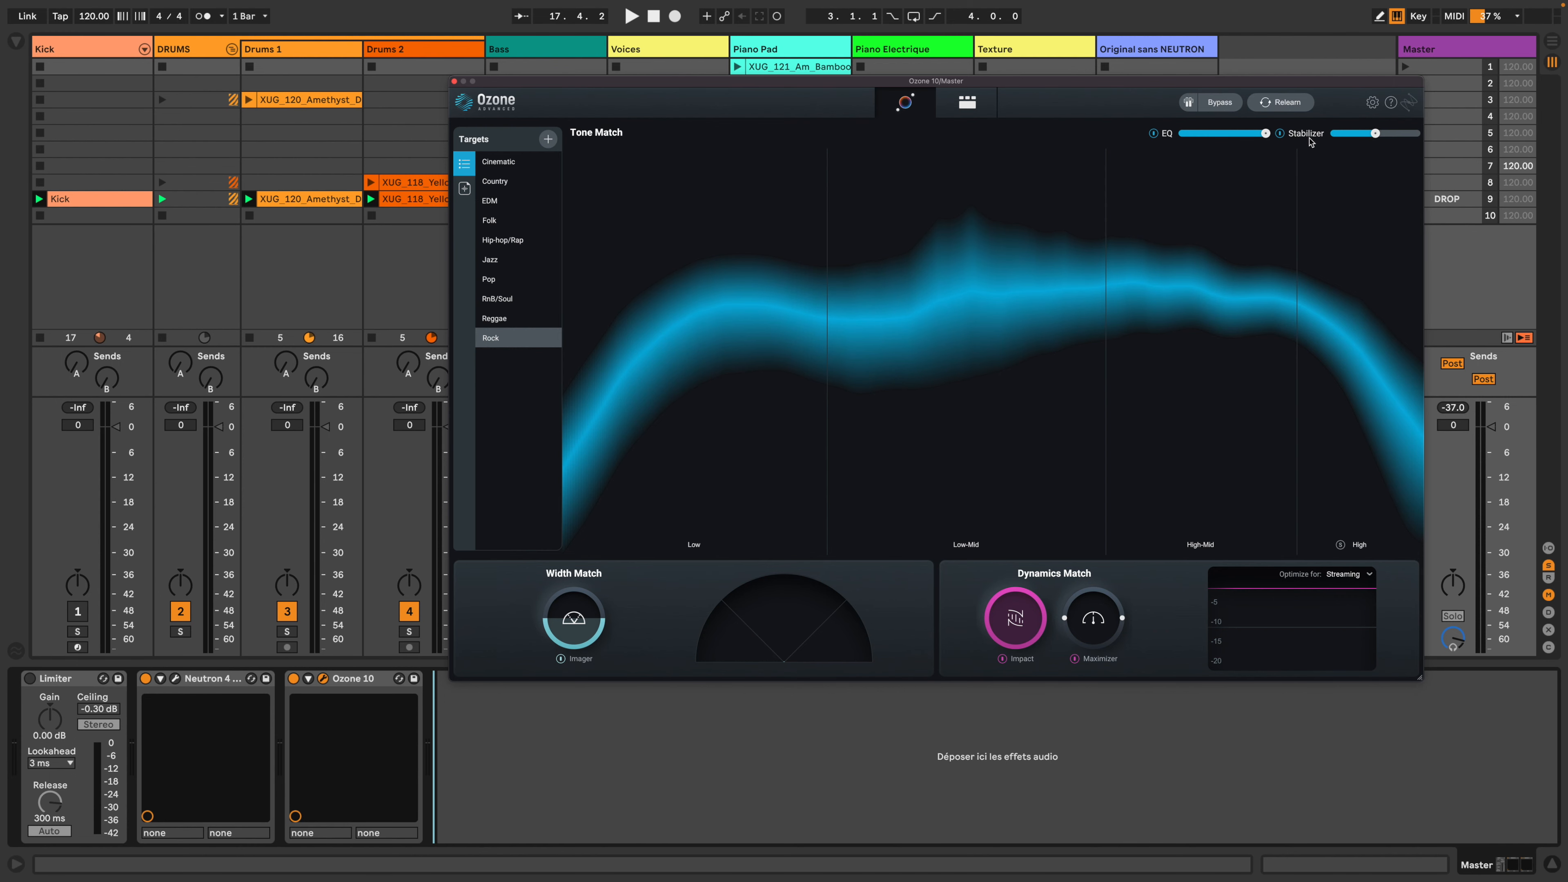
Step: In the detailed view, lower the Stabilizer's Amount to 0 during playback and raise it to 98
left_click(966, 103)
left_click(585, 151)
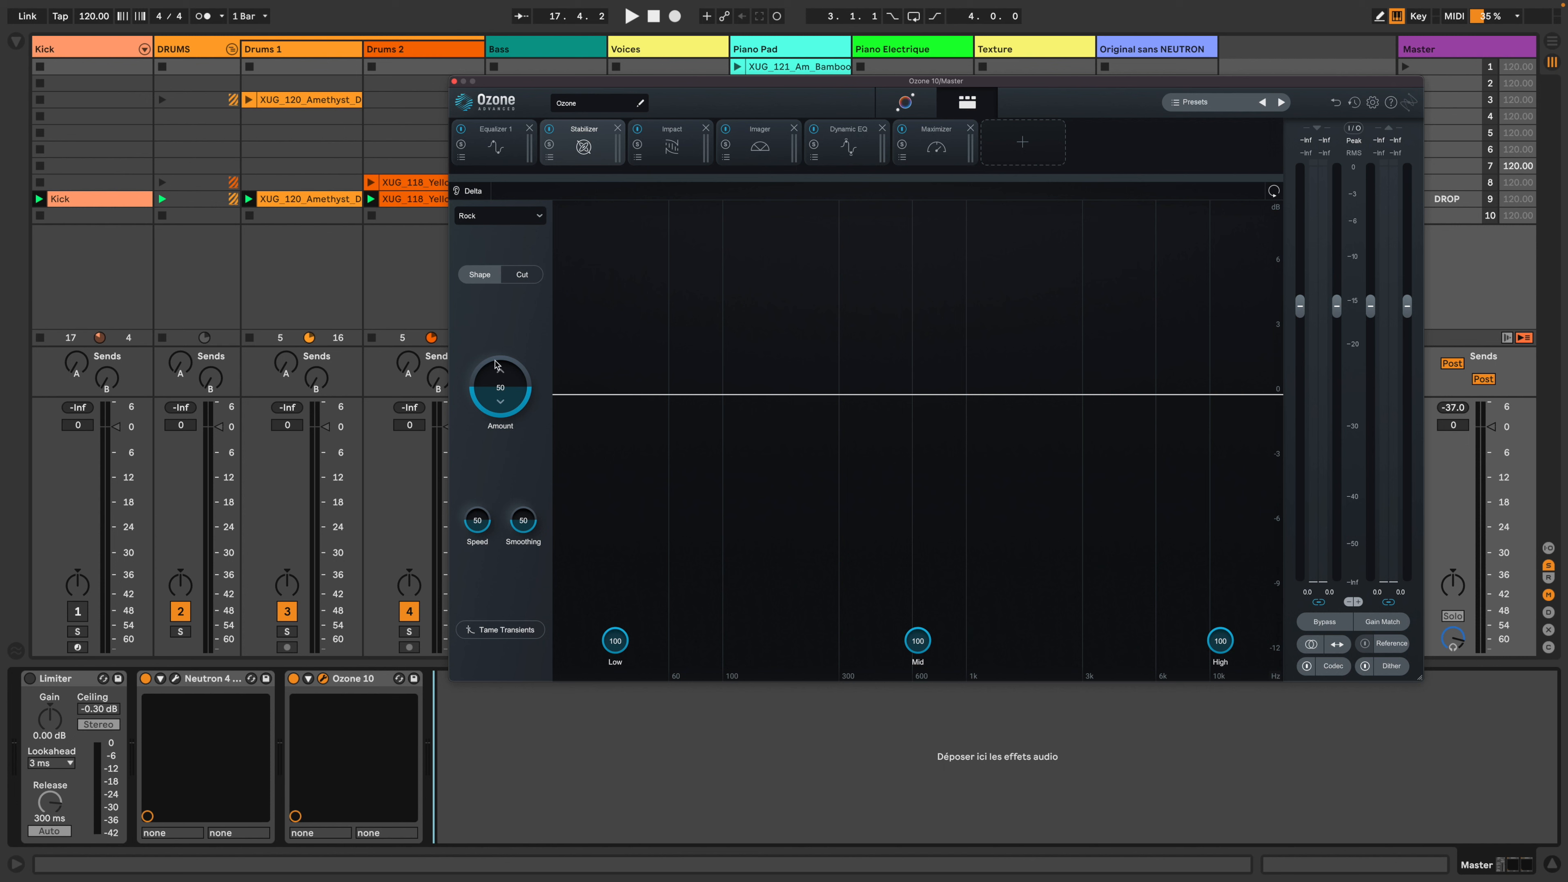
key("space")
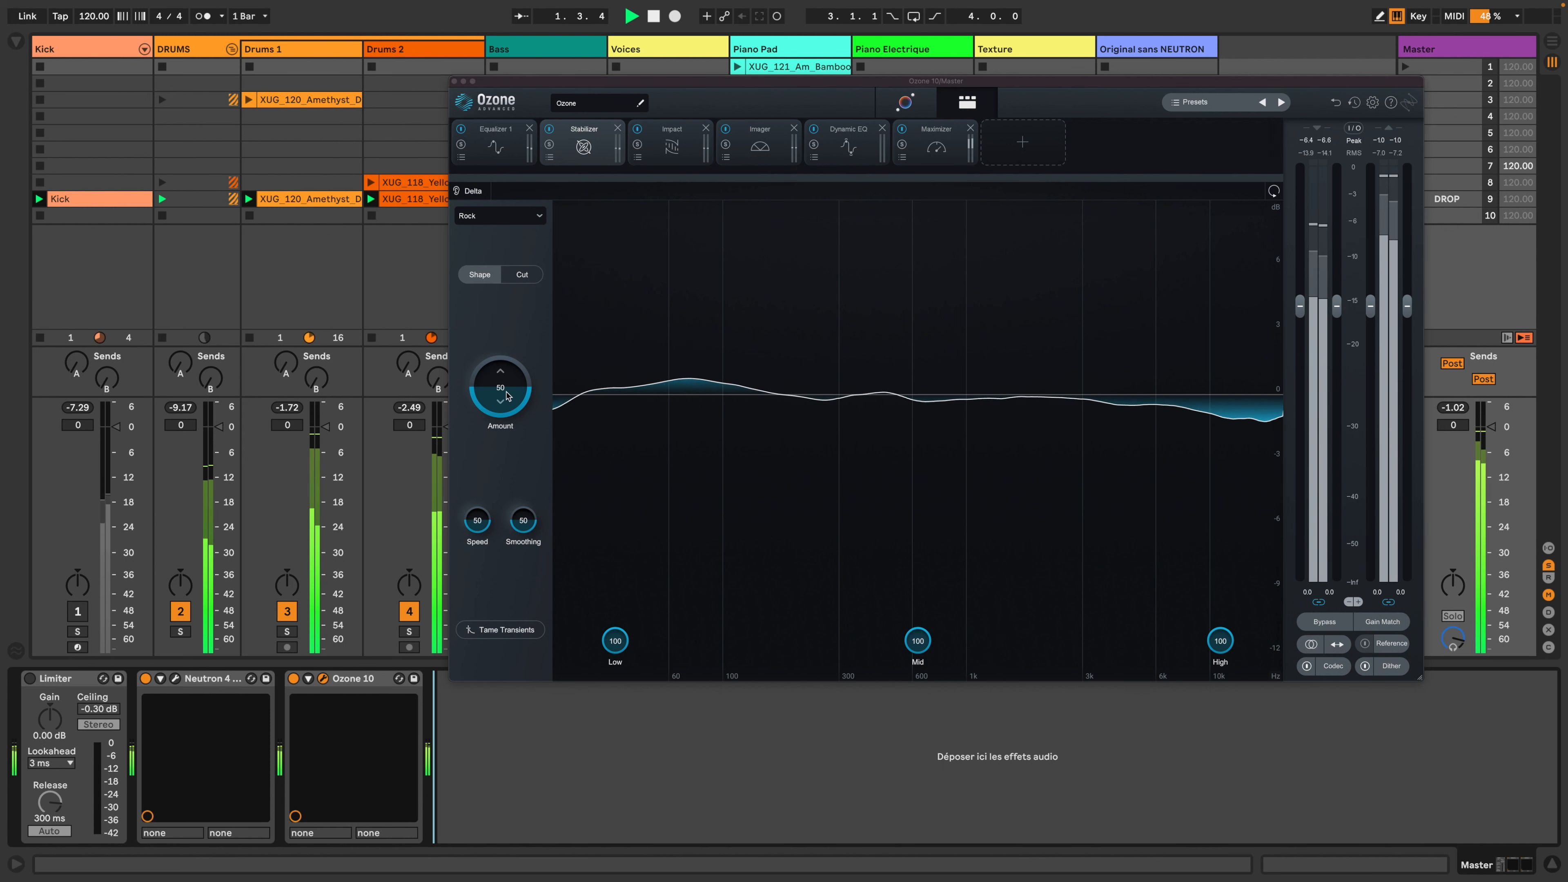
left_click_drag(504, 390, 503, 496)
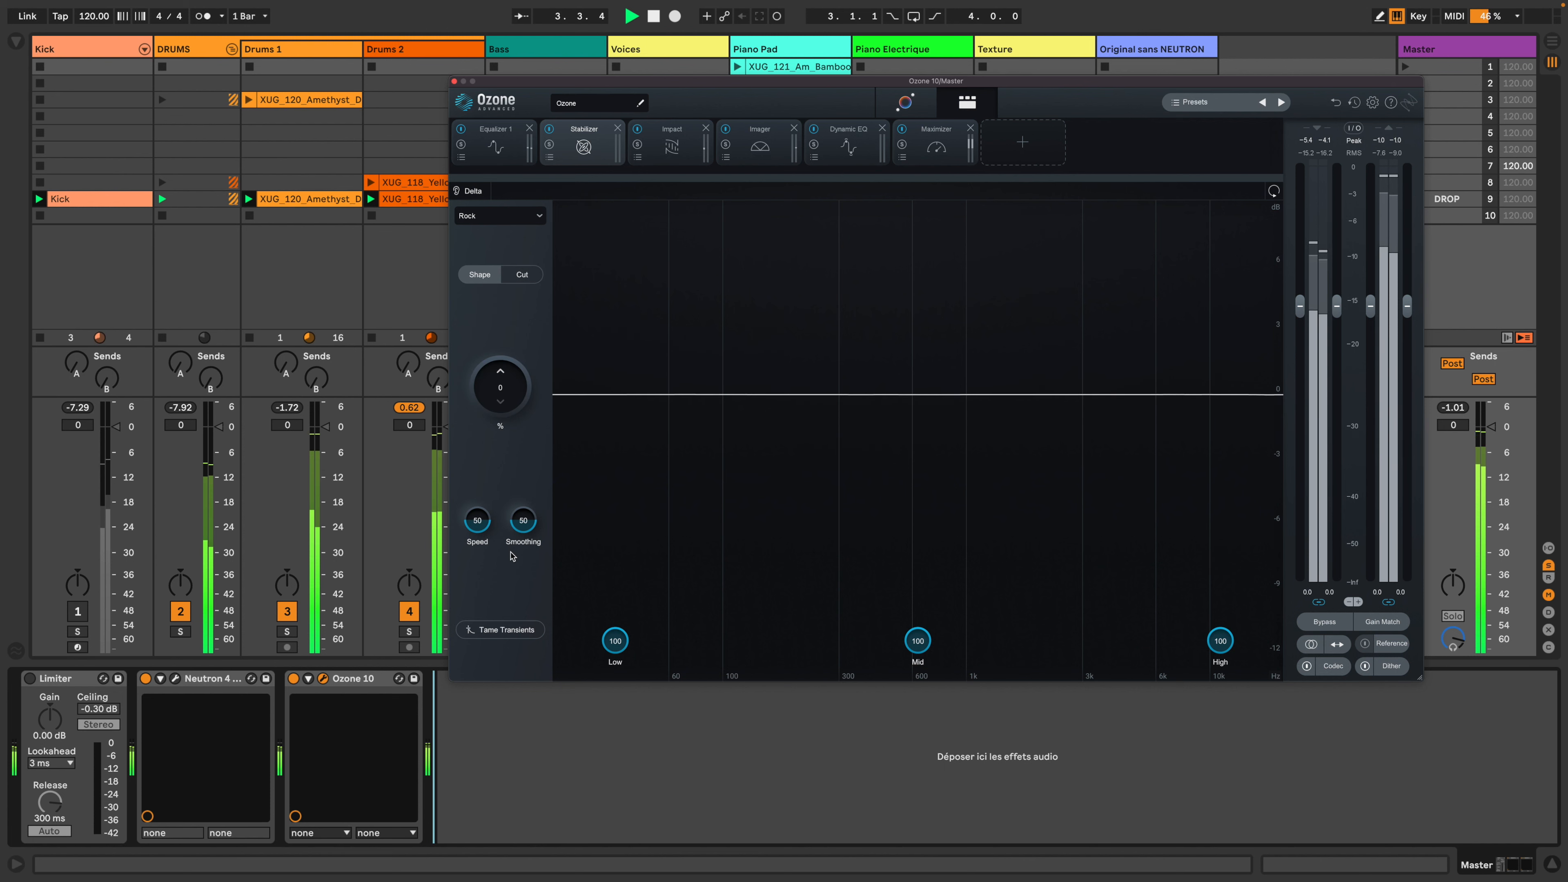
left_click_drag(511, 551, 504, 313)
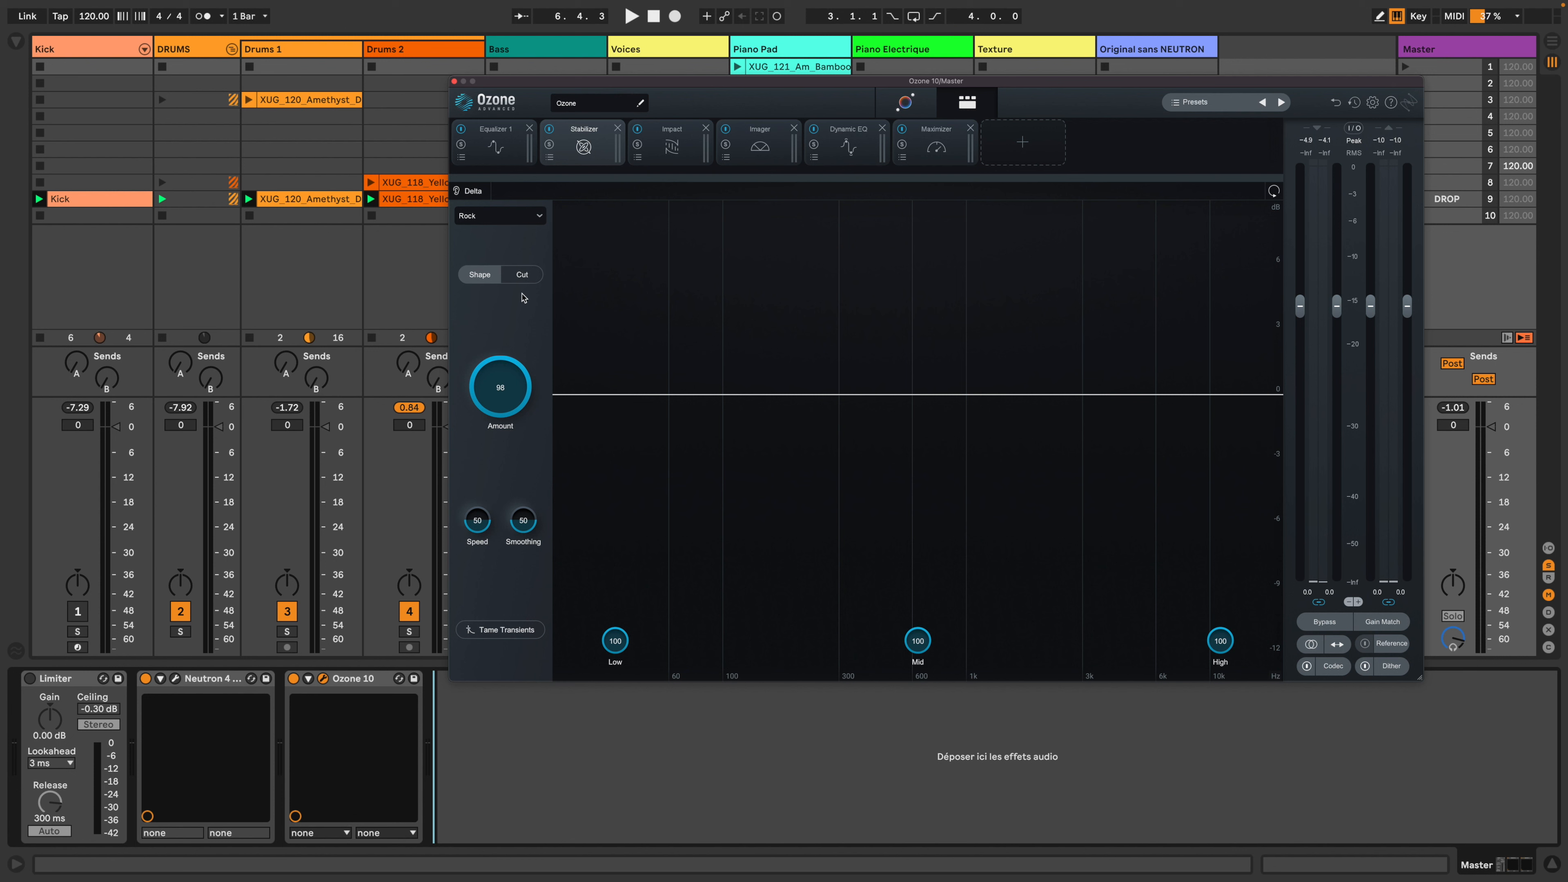
Step: Check the Stabilizer's Cut and Shape modes in the detailed view, and toggle the Stabilizer off and on in the Assistant view
left_click(522, 275)
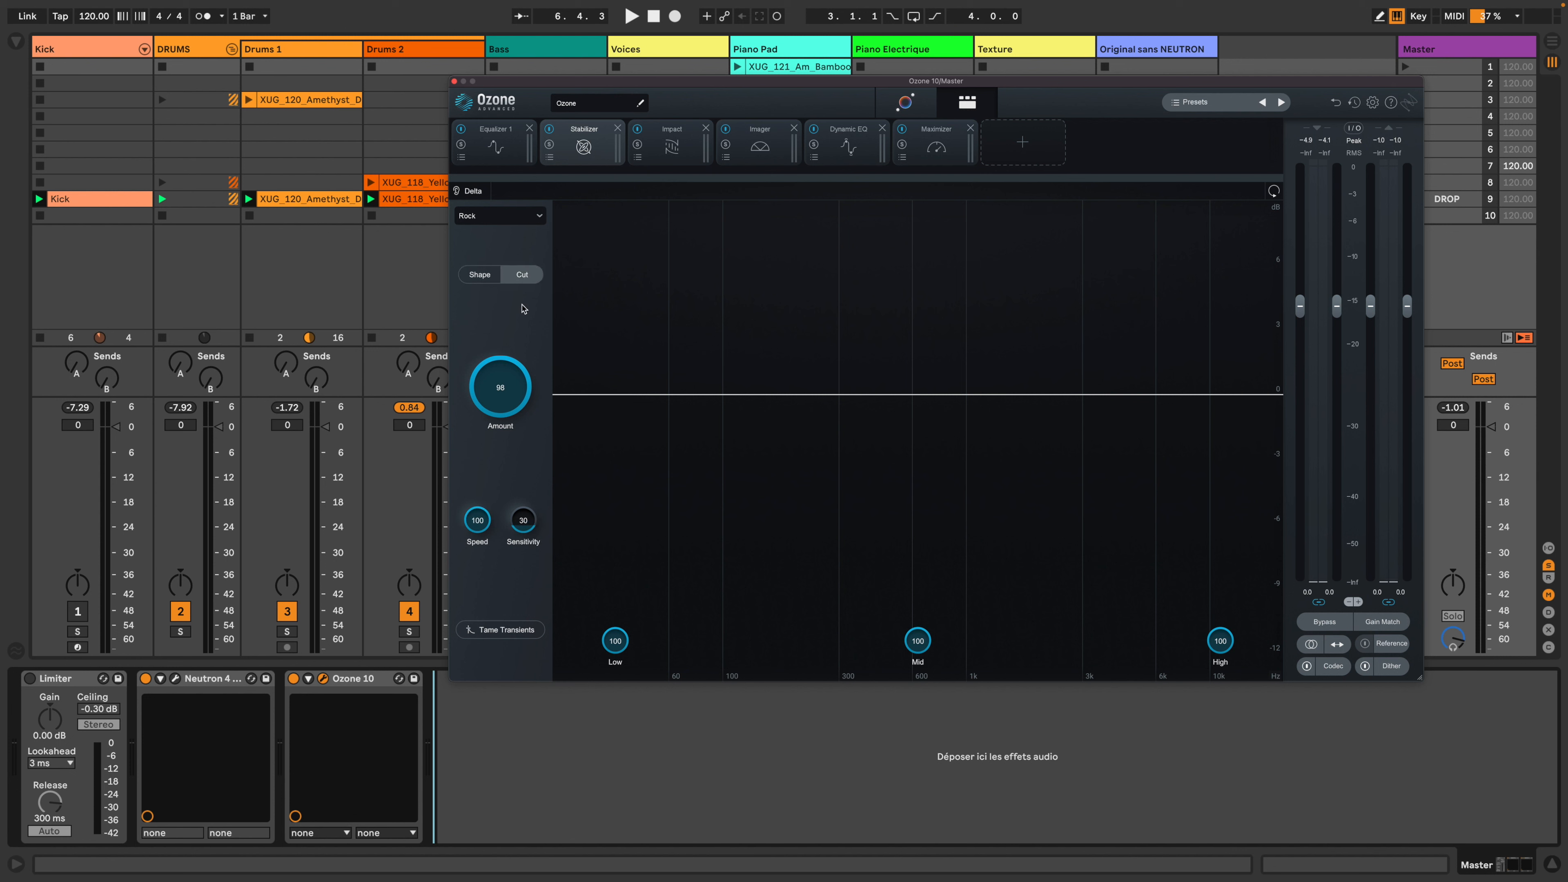
left_click(480, 275)
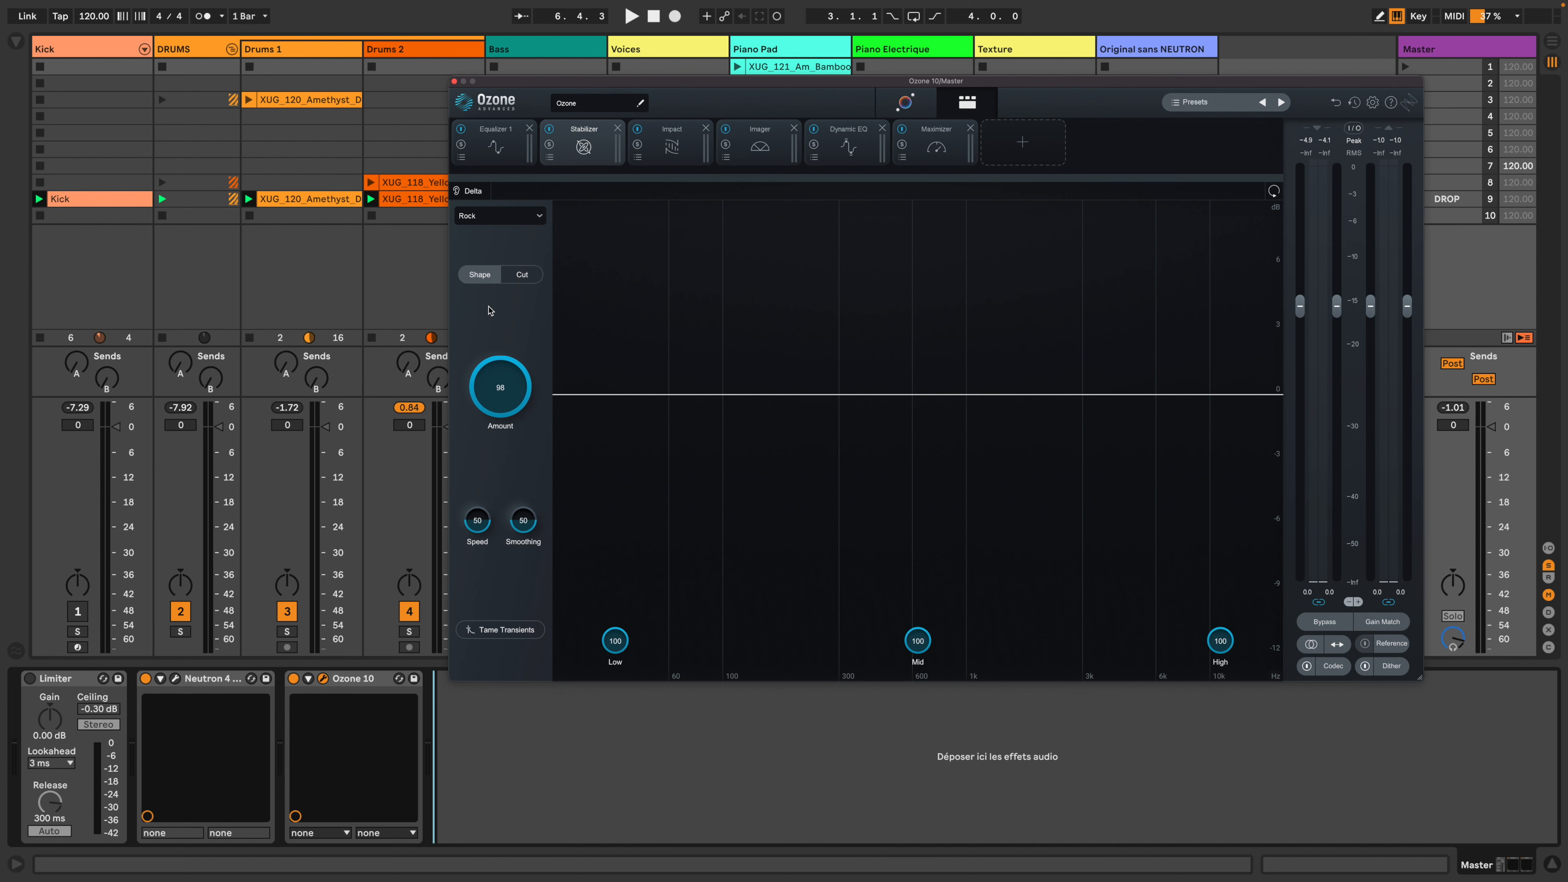
left_click(905, 102)
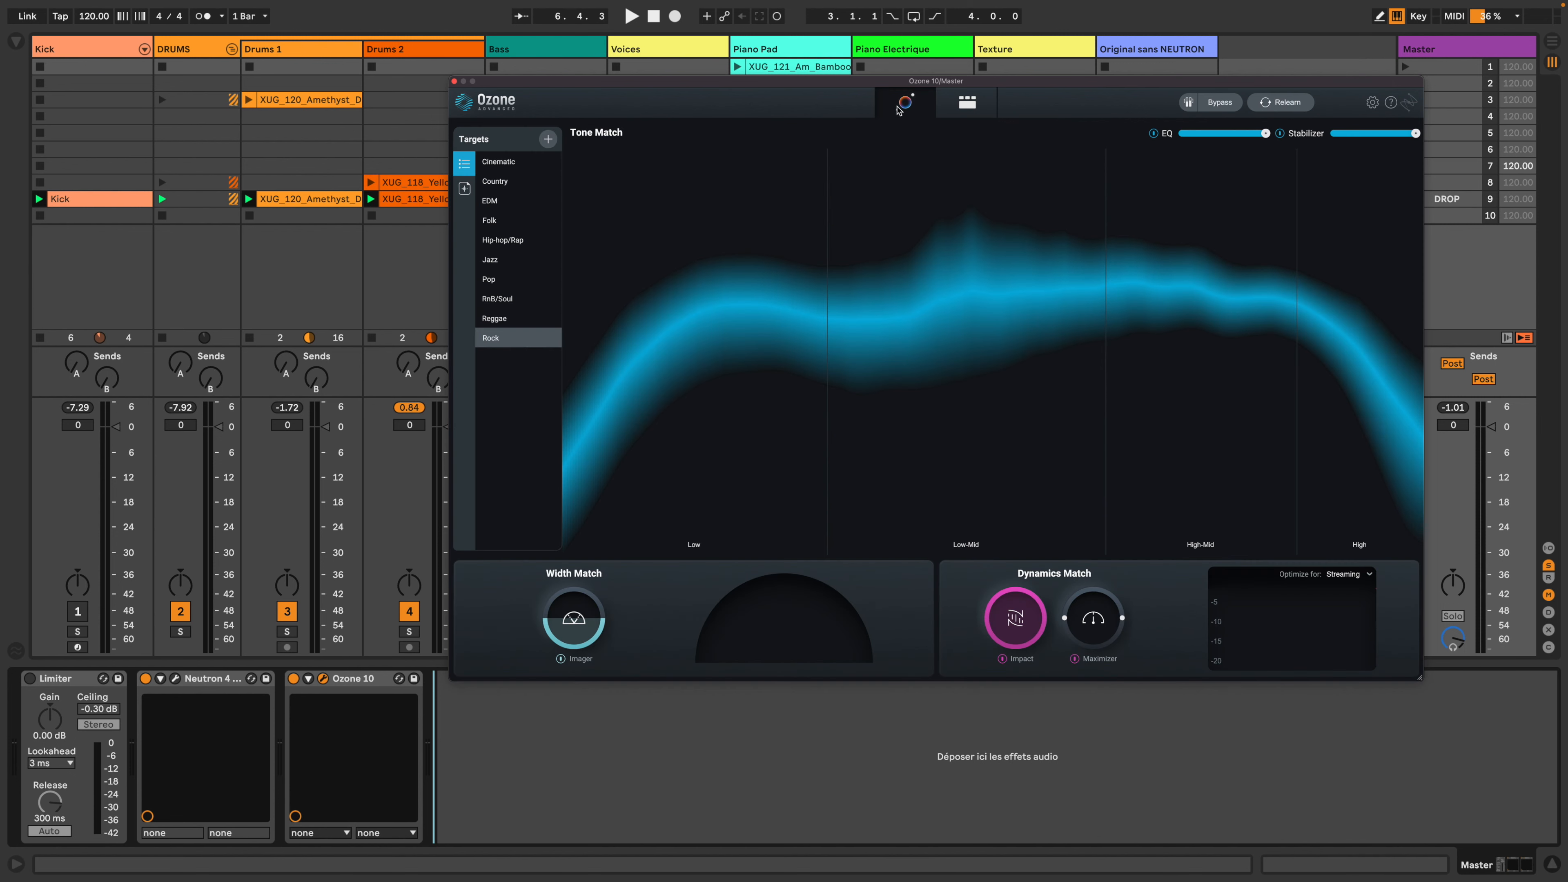
left_click(1280, 134)
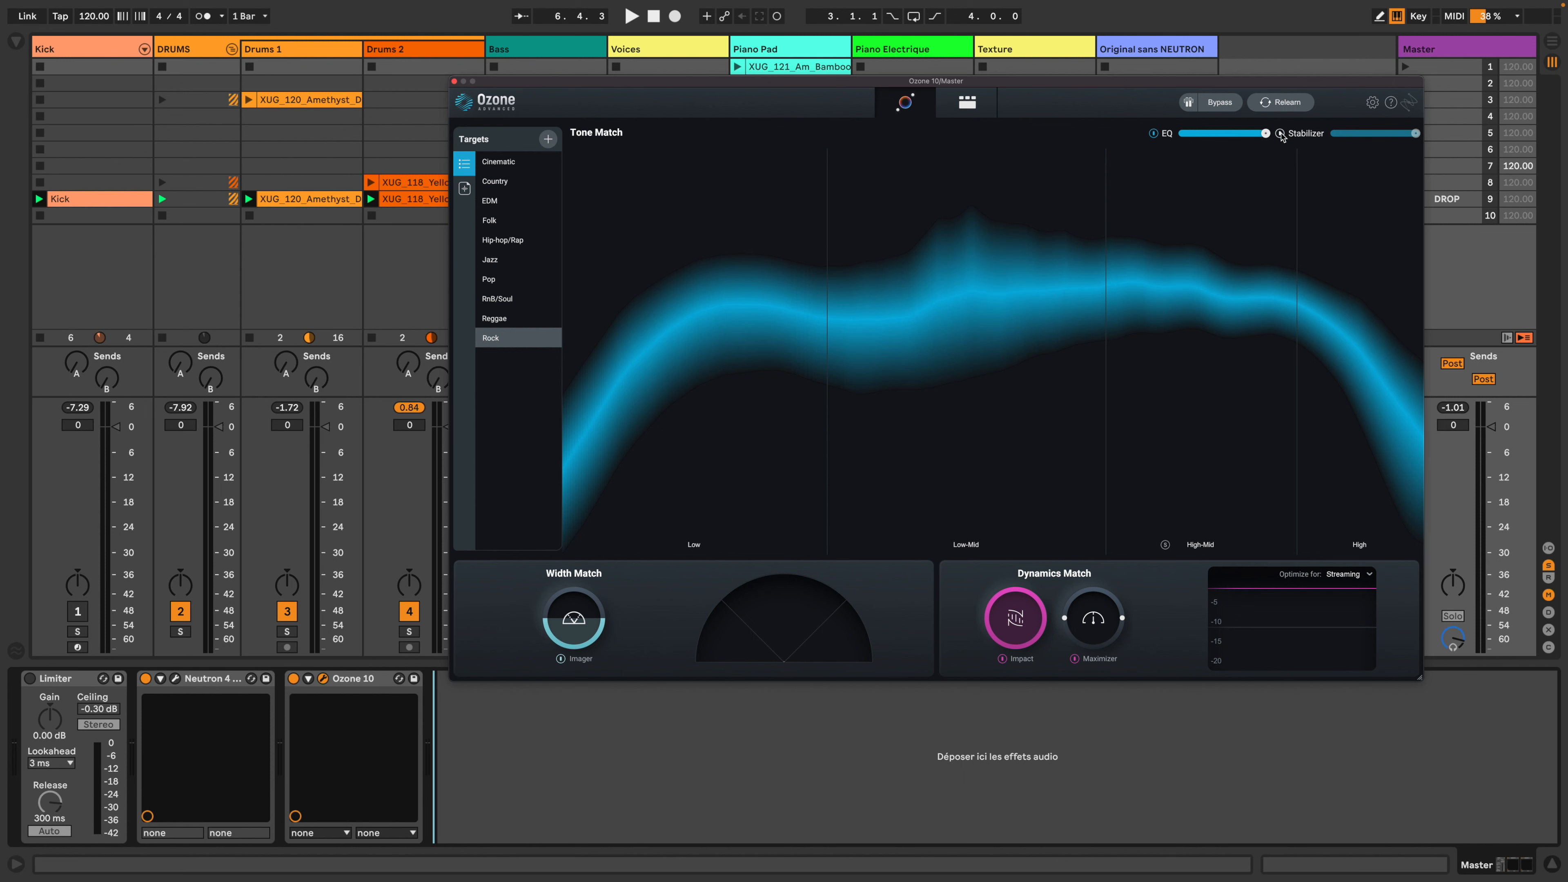
left_click(1280, 134)
left_click(968, 104)
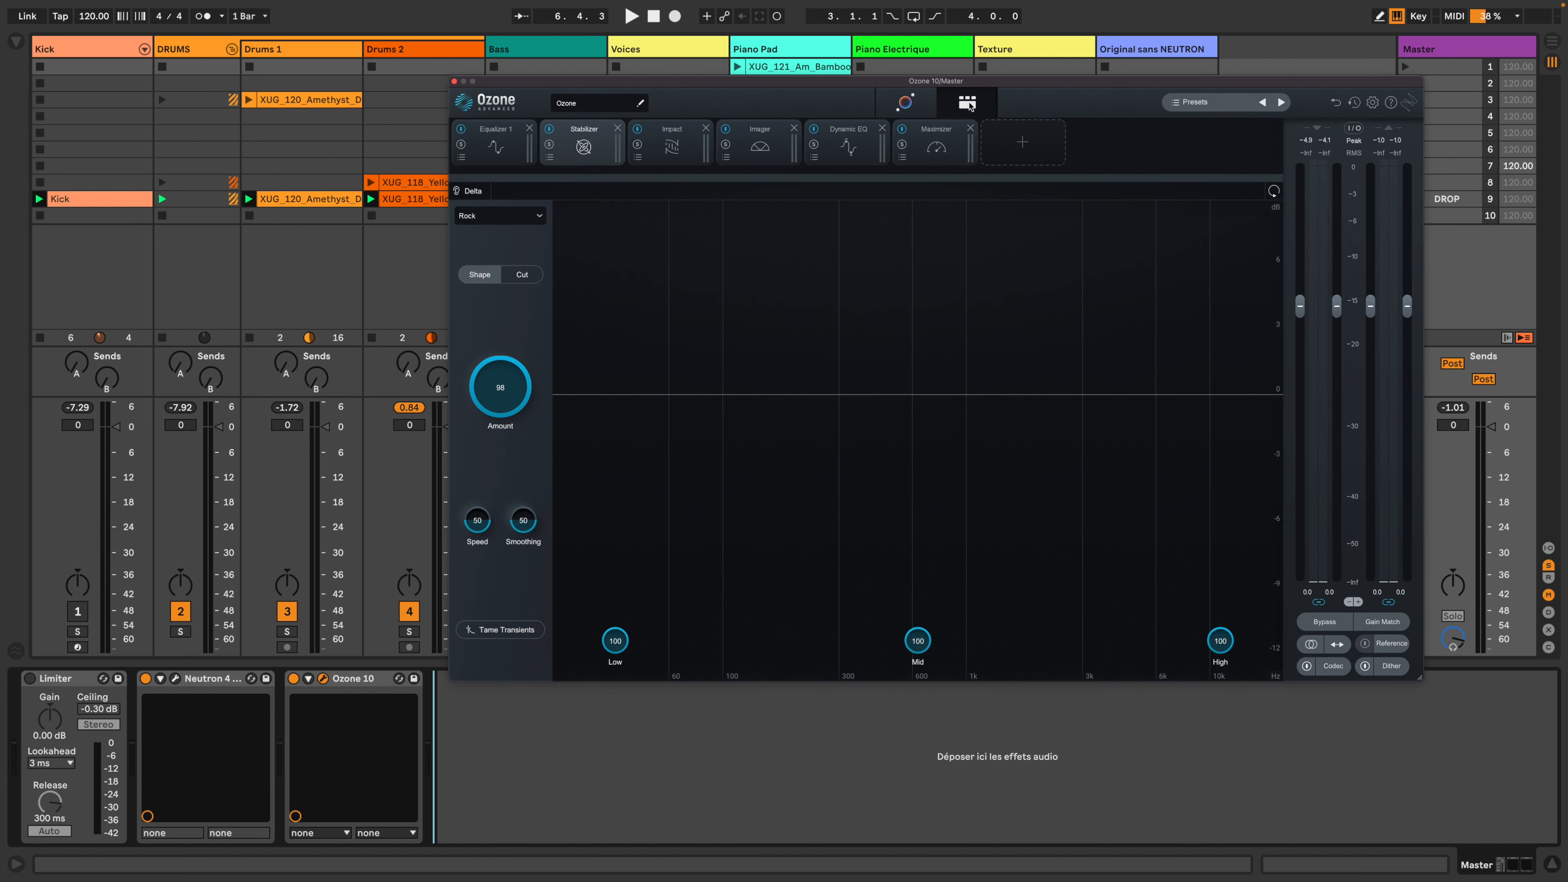
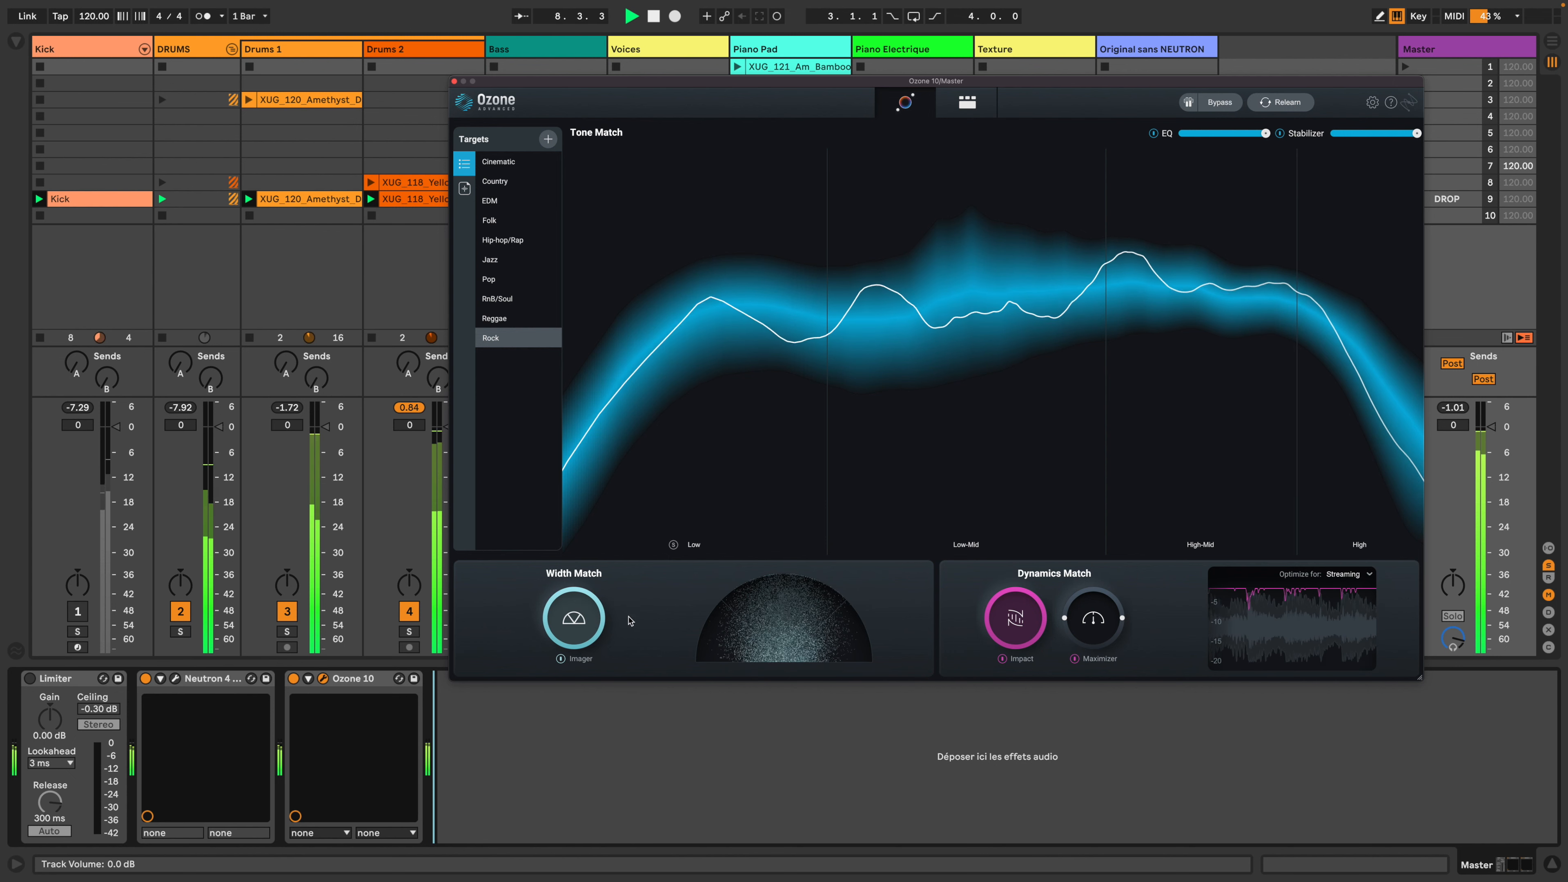
Step: Check the Assistant's Width Match amount at its maximum, and compare the sound with the Imager disabled and enabled during playback
left_click_drag(580, 615, 583, 642)
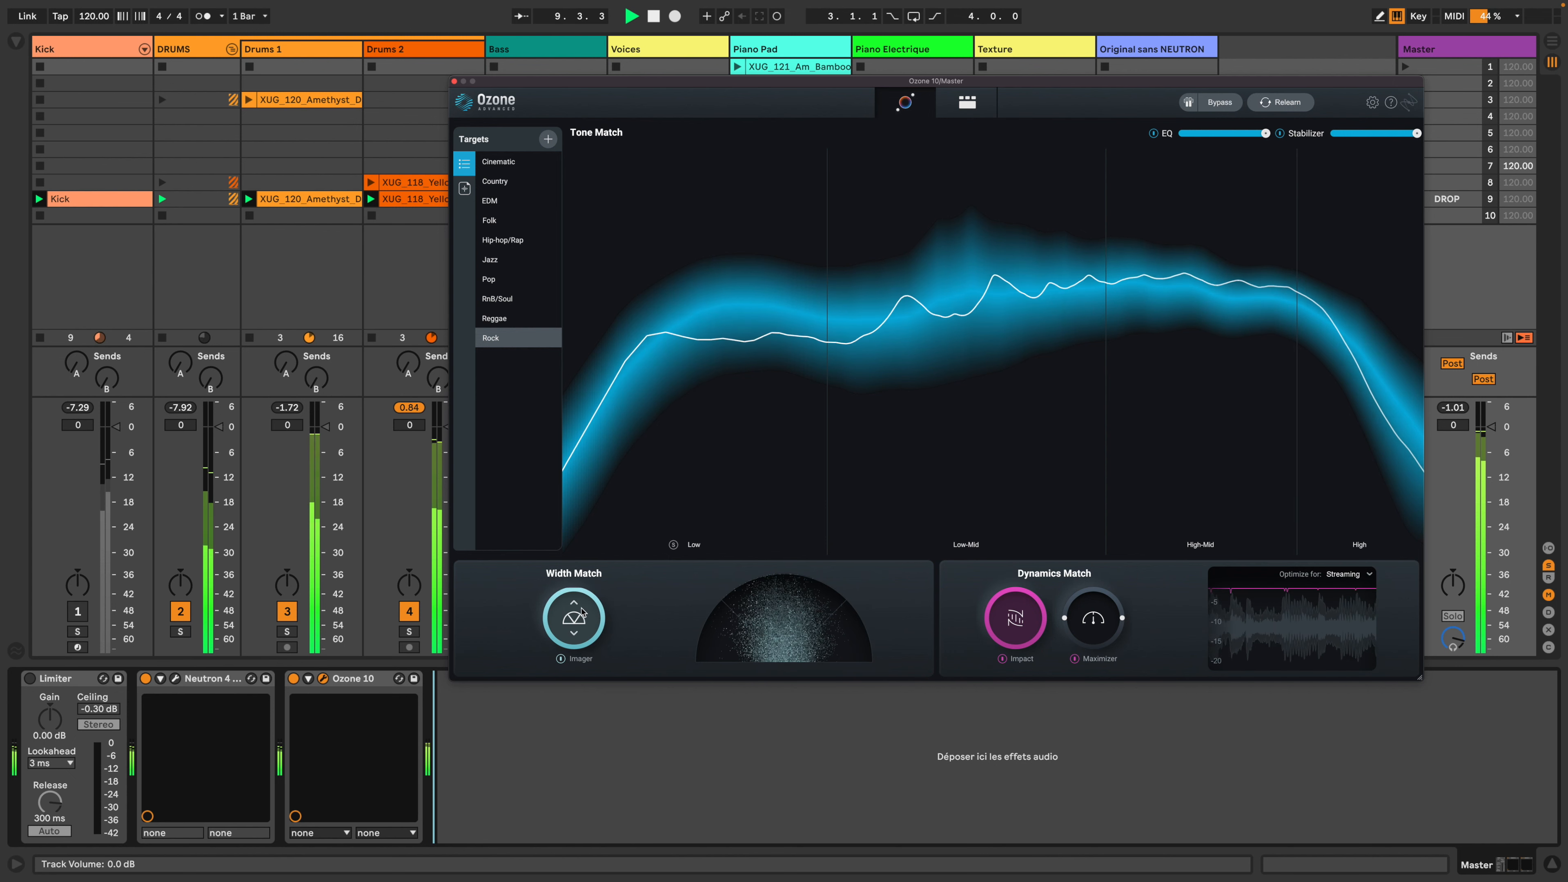
key("space")
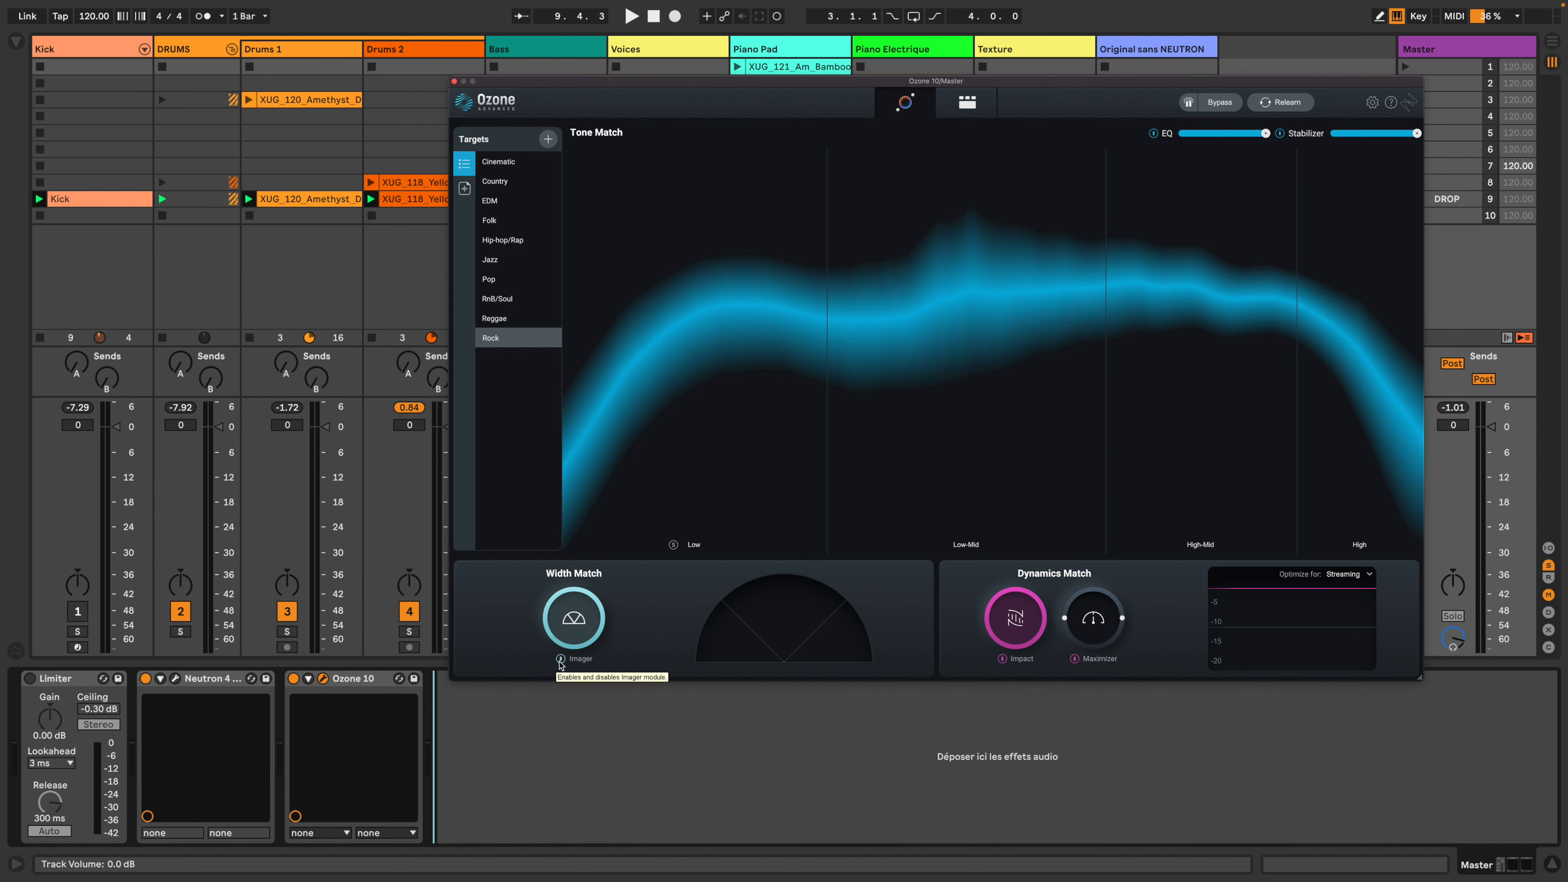
key("space")
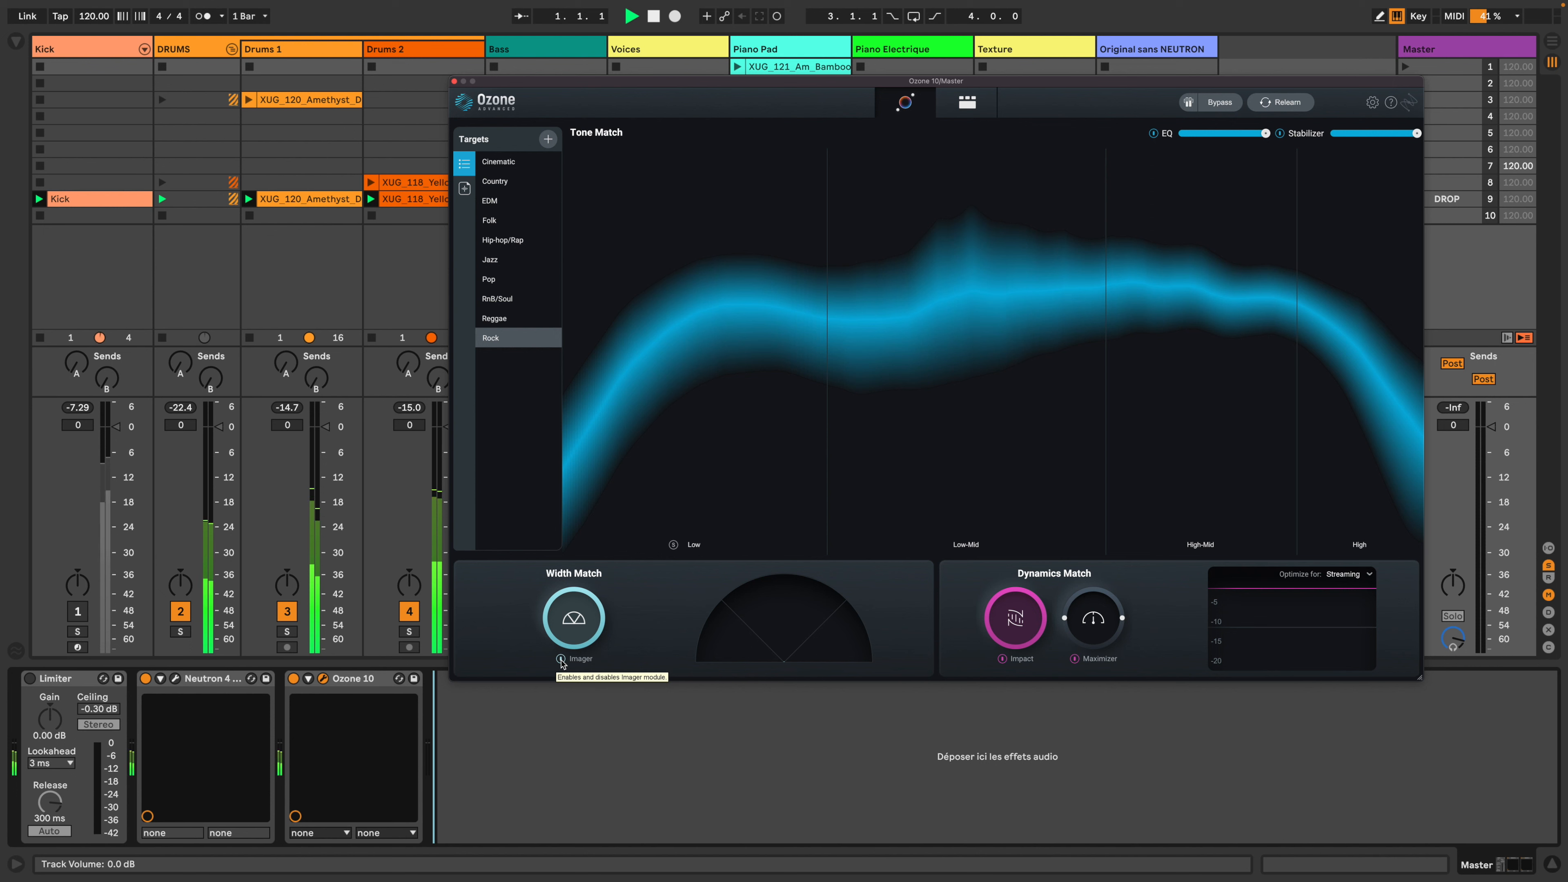
left_click(561, 659)
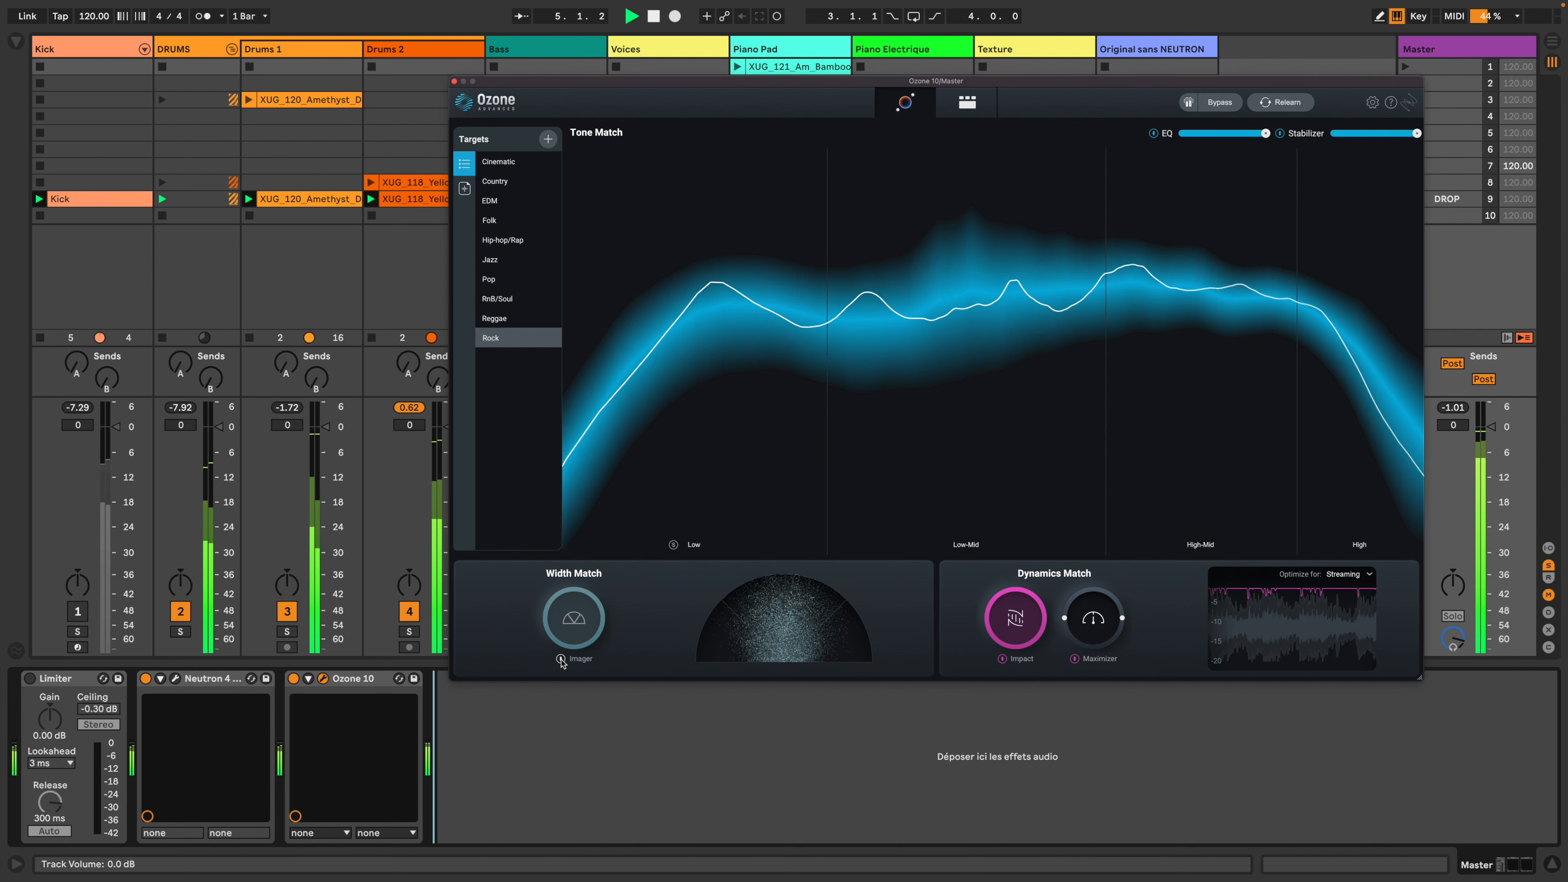
left_click(561, 659)
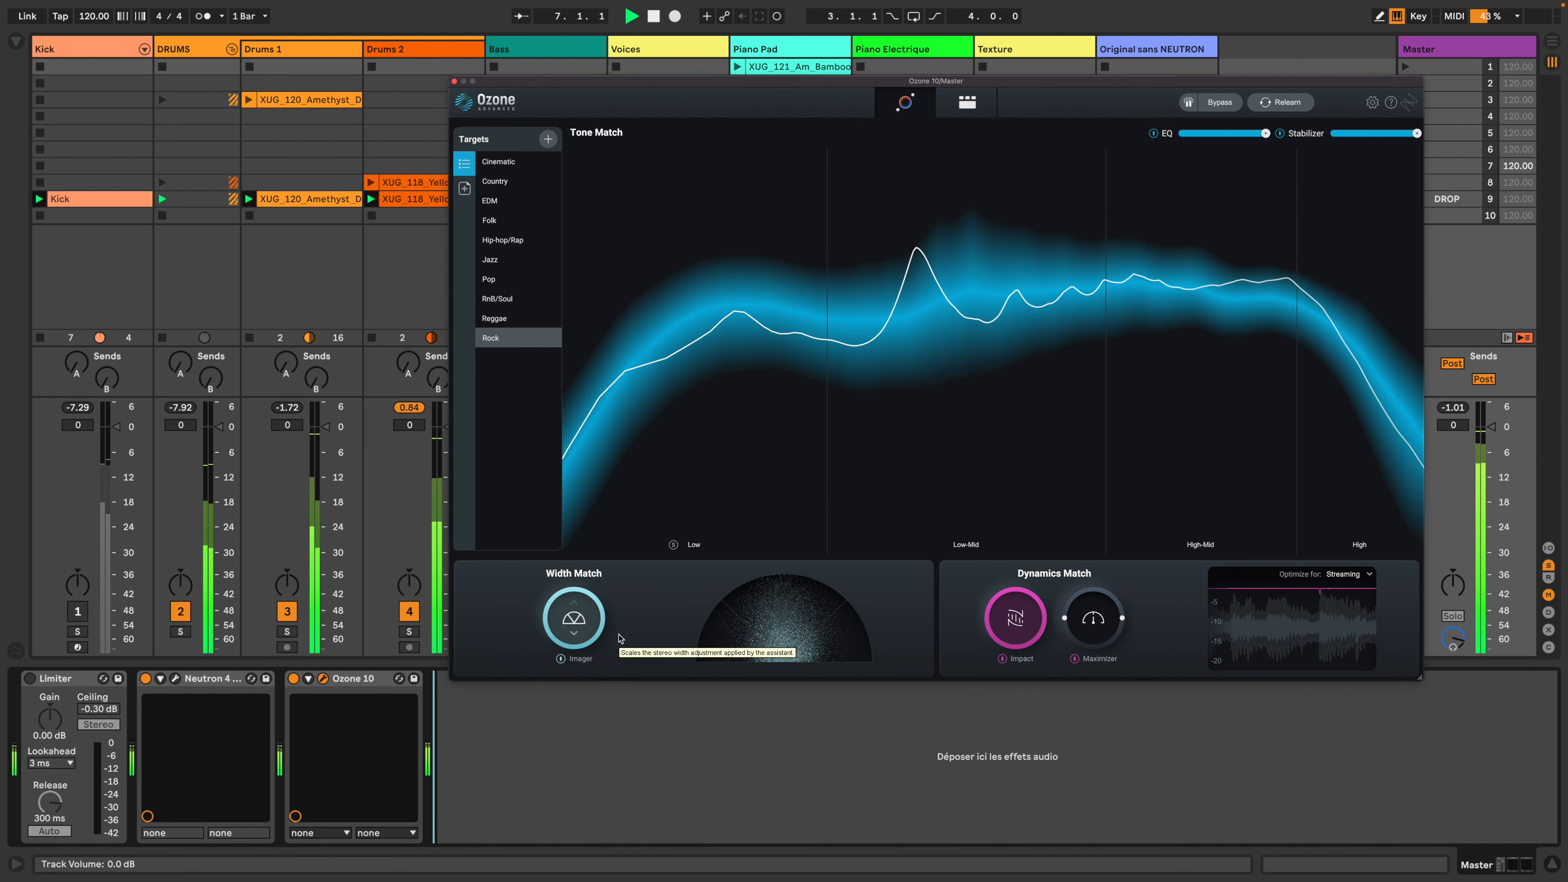
key("space")
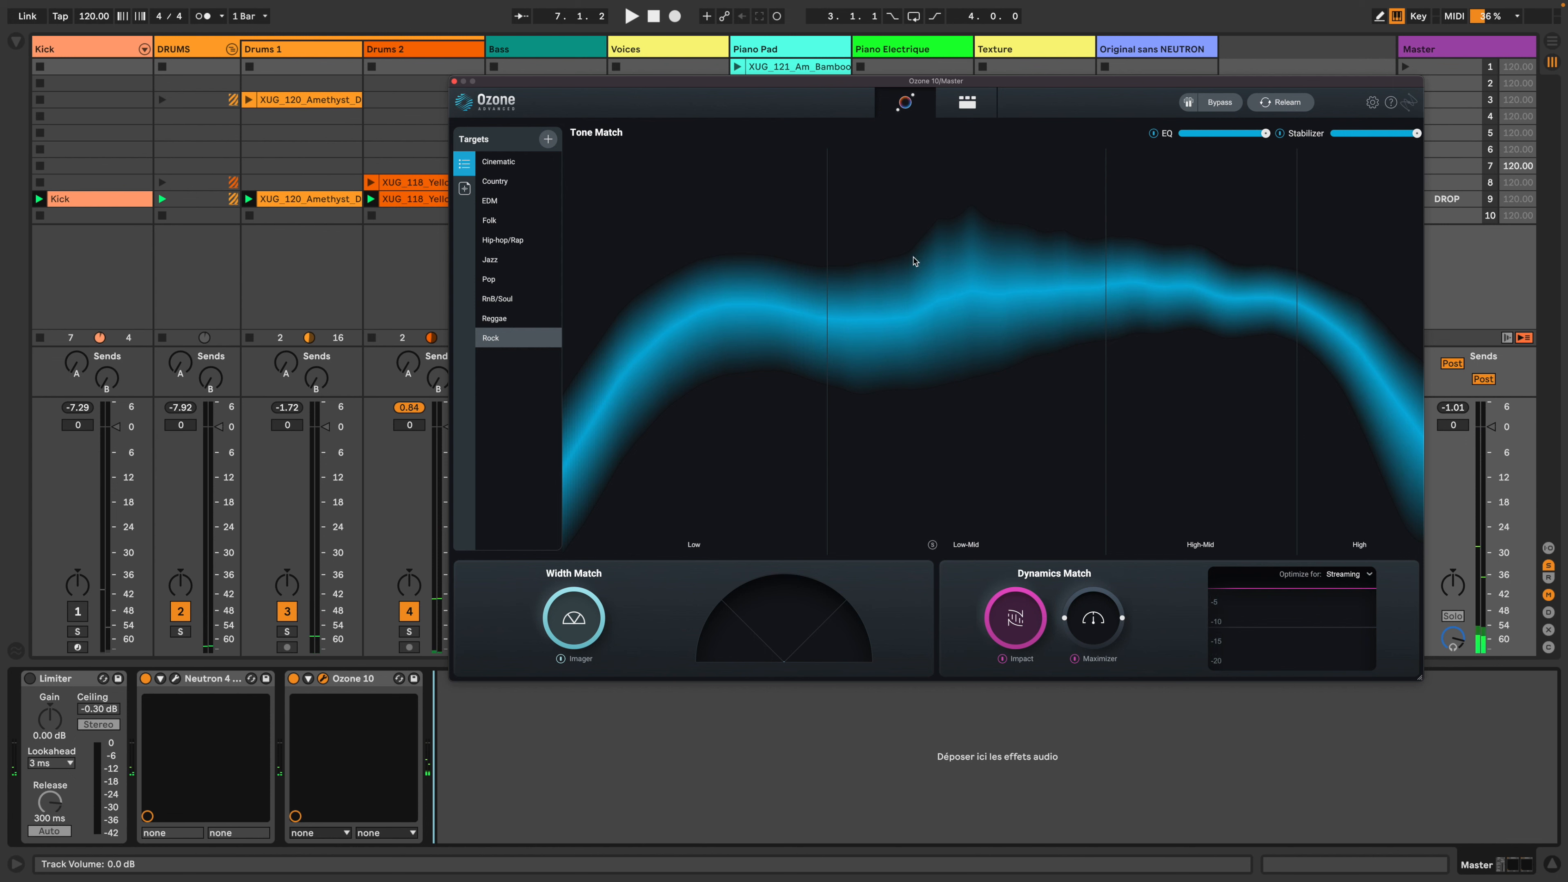
Step: In the detailed view, try the Imager's band 1 Stereo Width at 16 and set it to -13
left_click(968, 102)
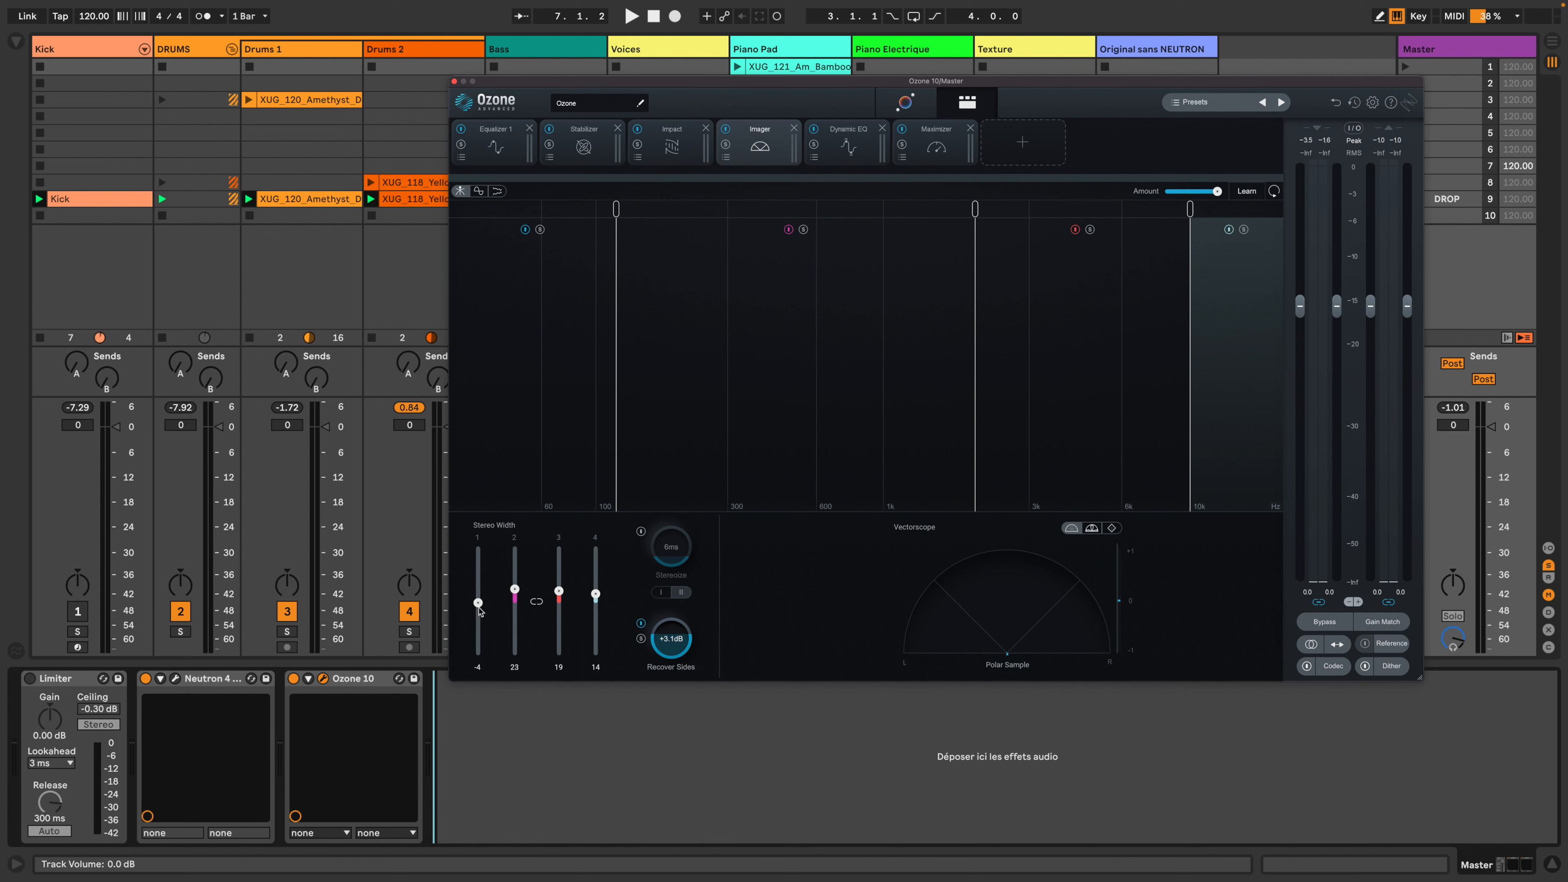
left_click_drag(479, 604, 479, 600)
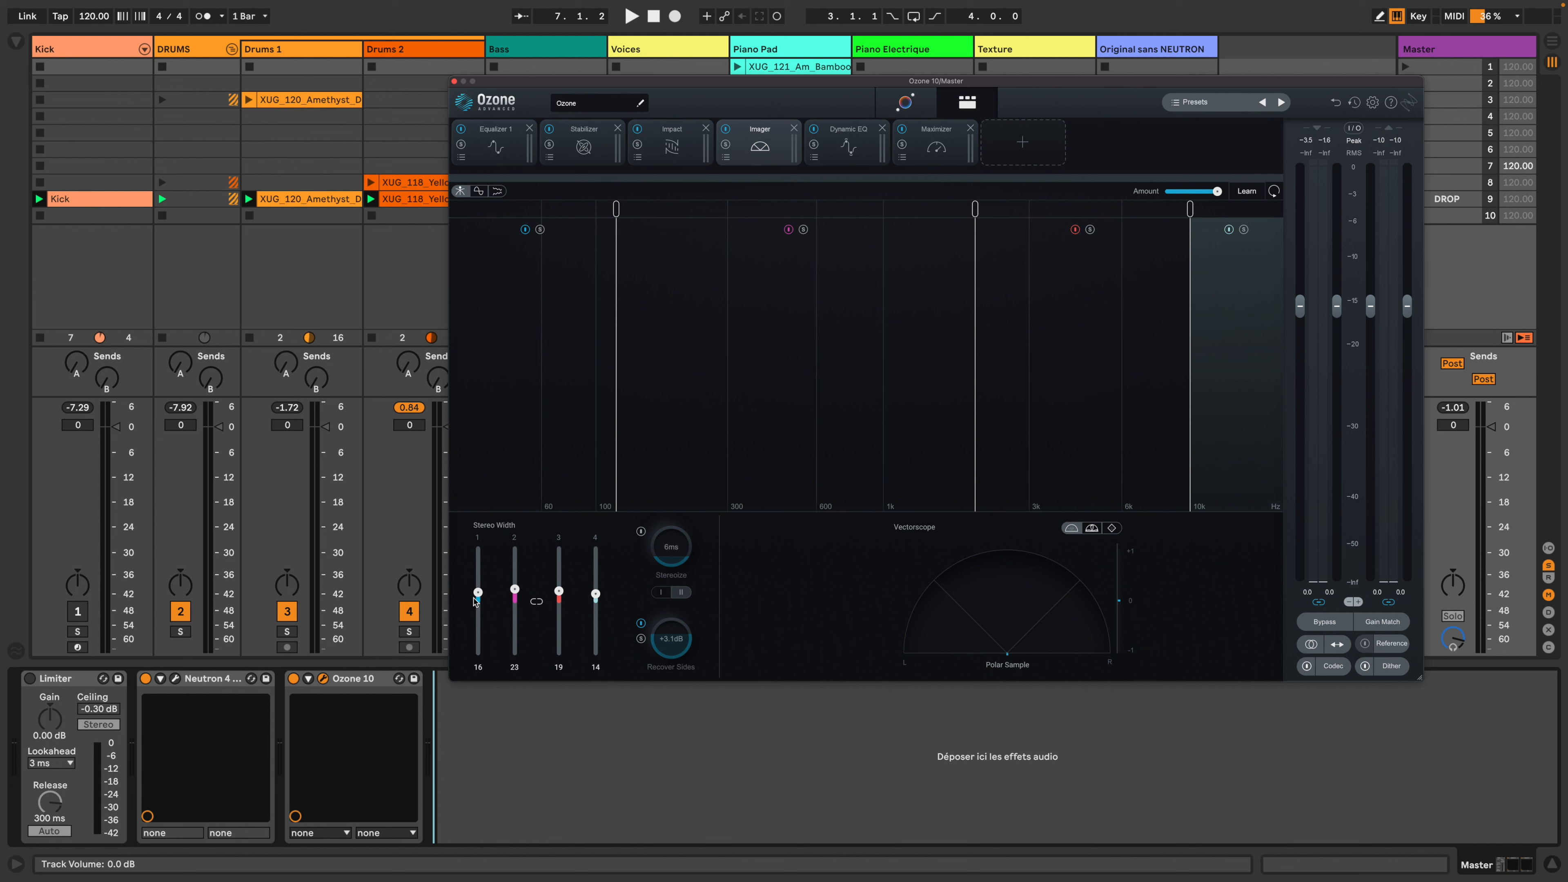
left_click_drag(478, 603, 480, 607)
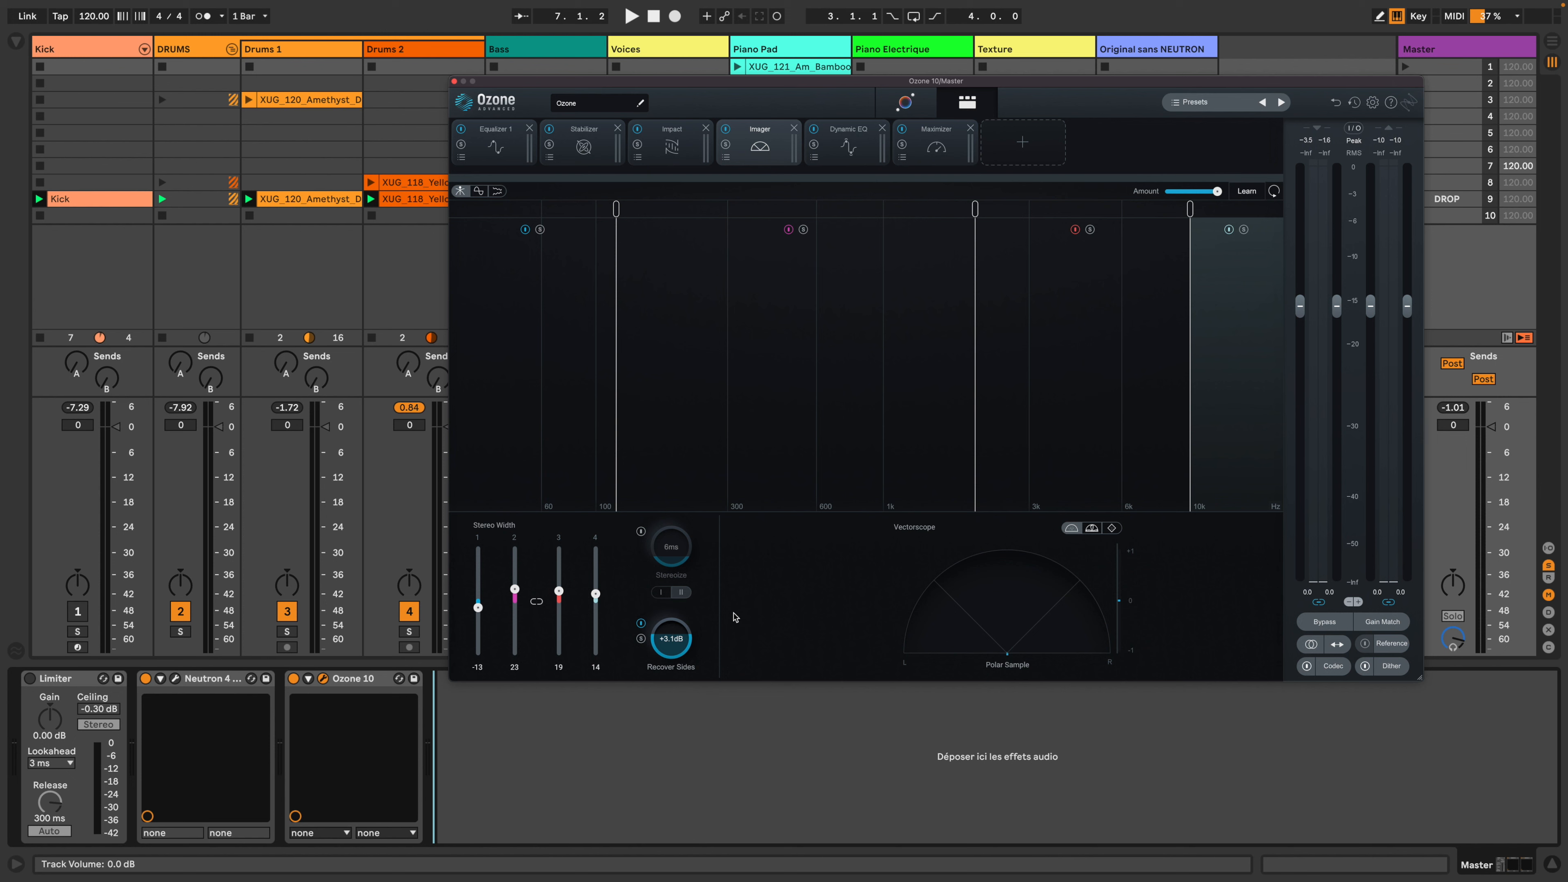
Step: During playback, lower the Imager's linked Stereo Widths to -53, -17, -21 and -26, and set Recover Sides to -inf dB
key("space")
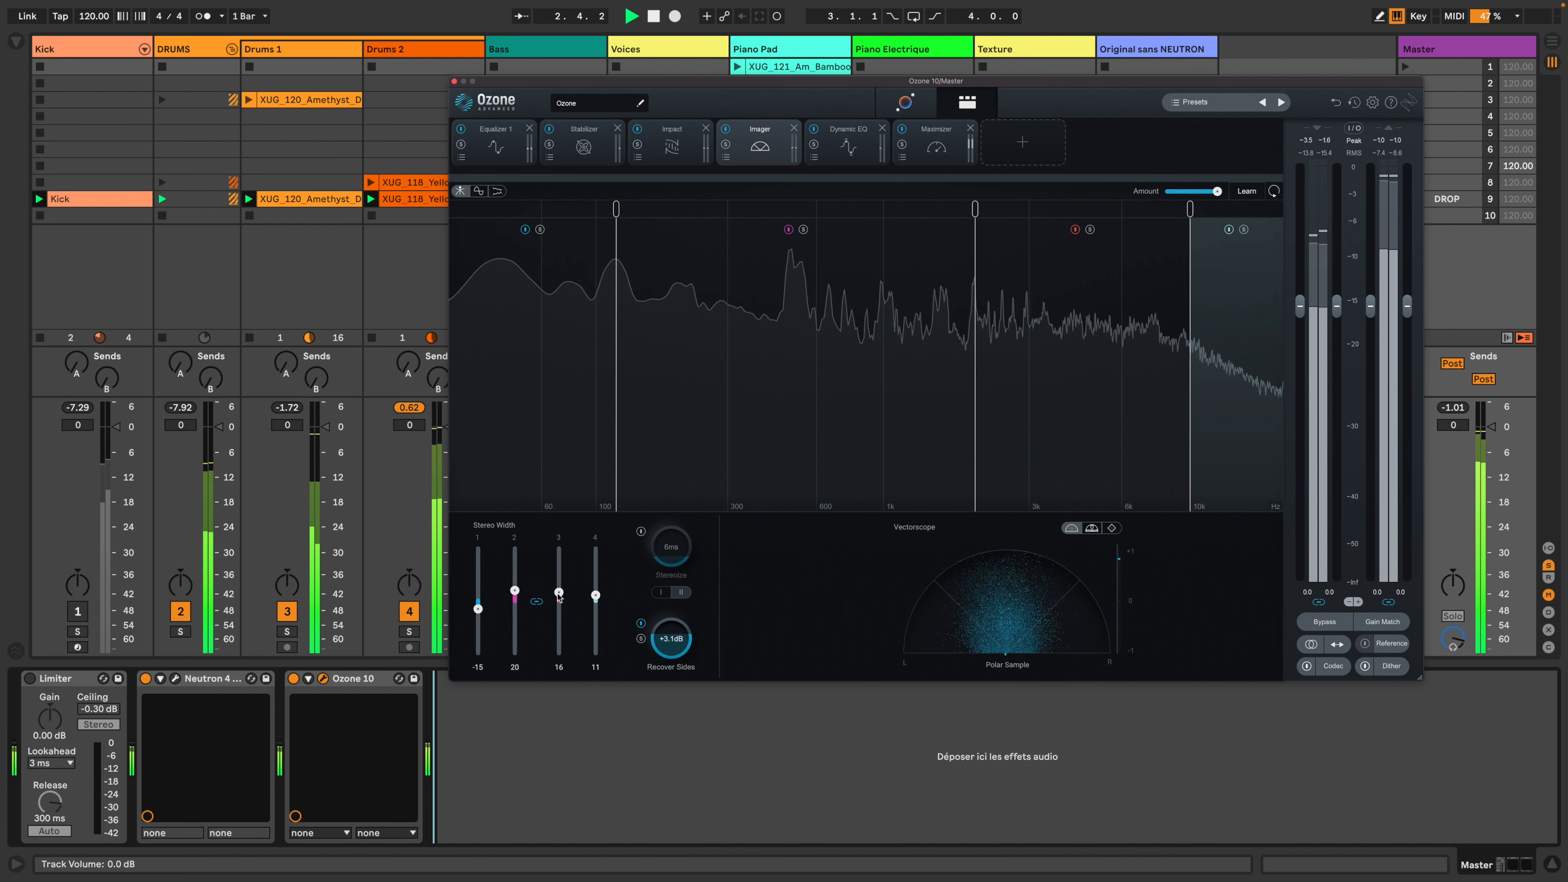
left_click_drag(559, 594, 558, 615)
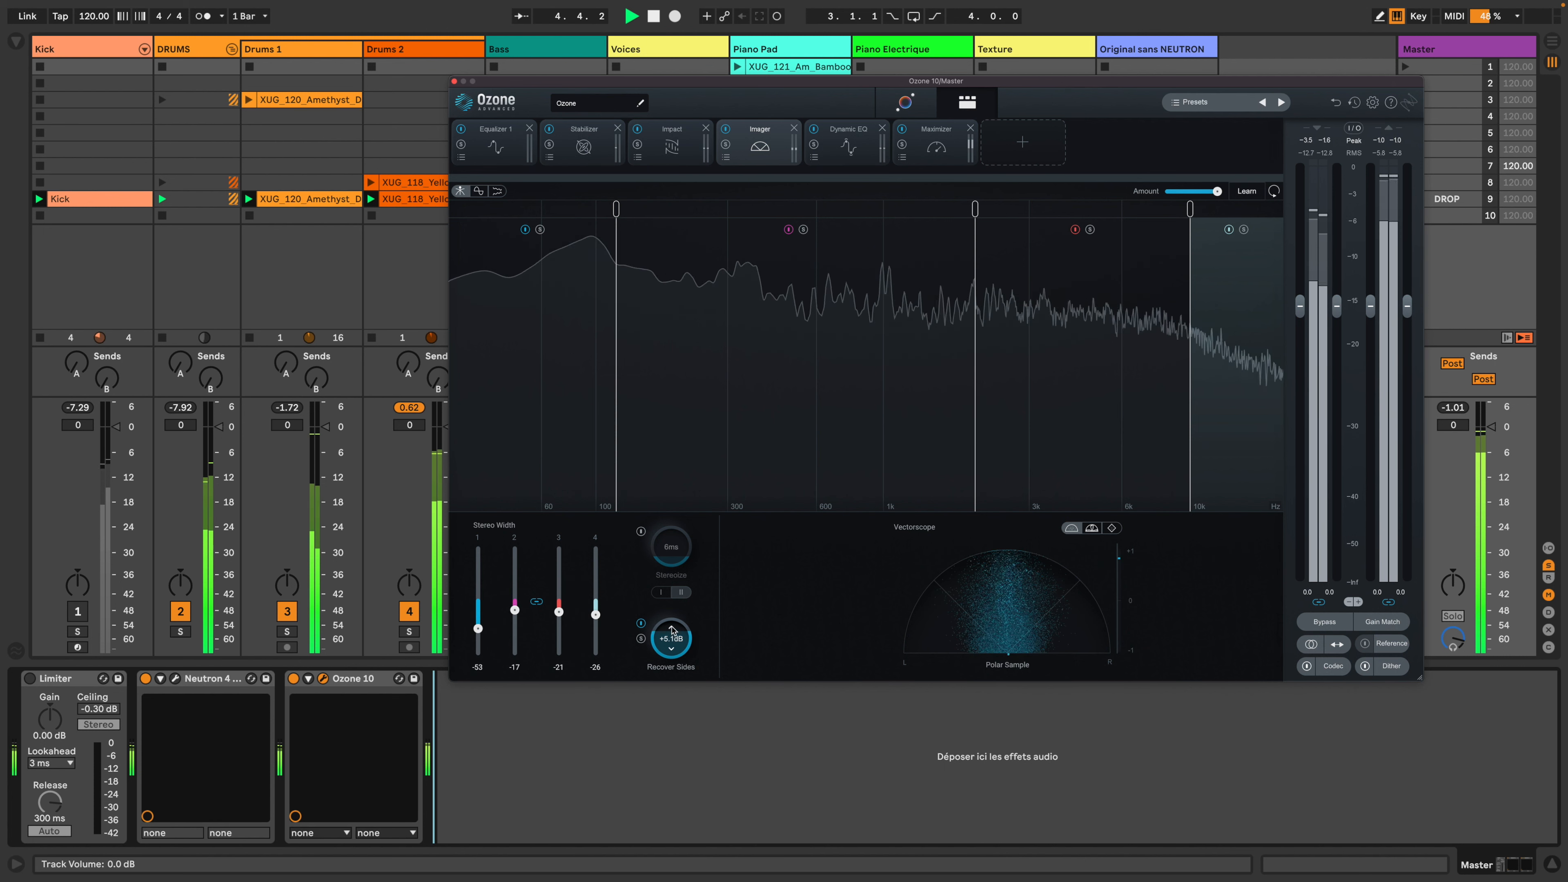
left_click_drag(672, 630, 672, 711)
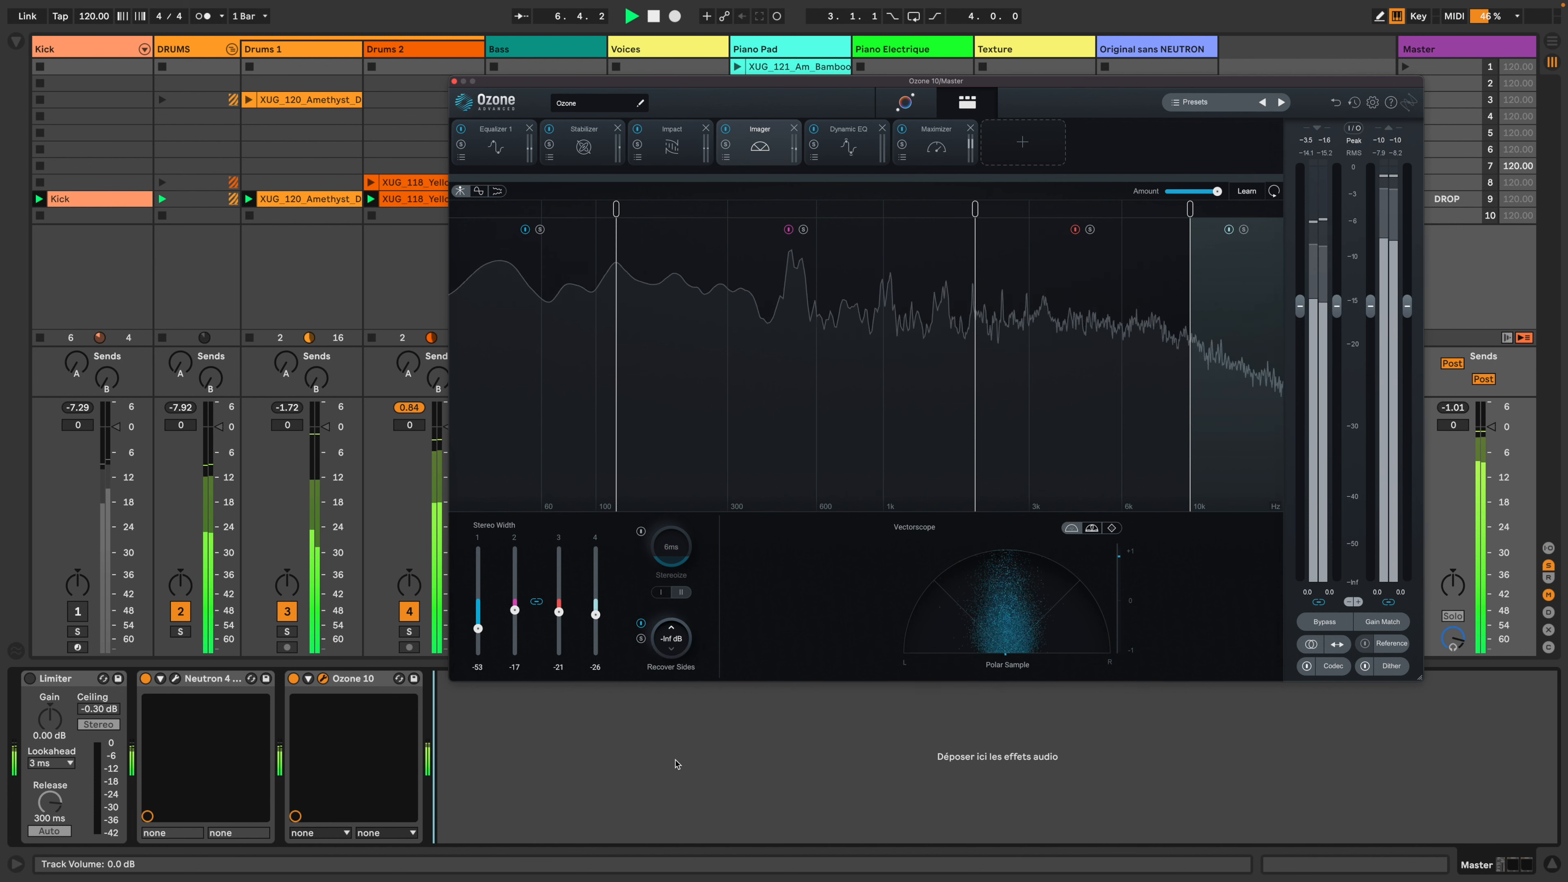
Step: During playback, try the Imager's Recover Sides at +6.0 dB and +11 dB
left_click_drag(675, 751, 671, 678)
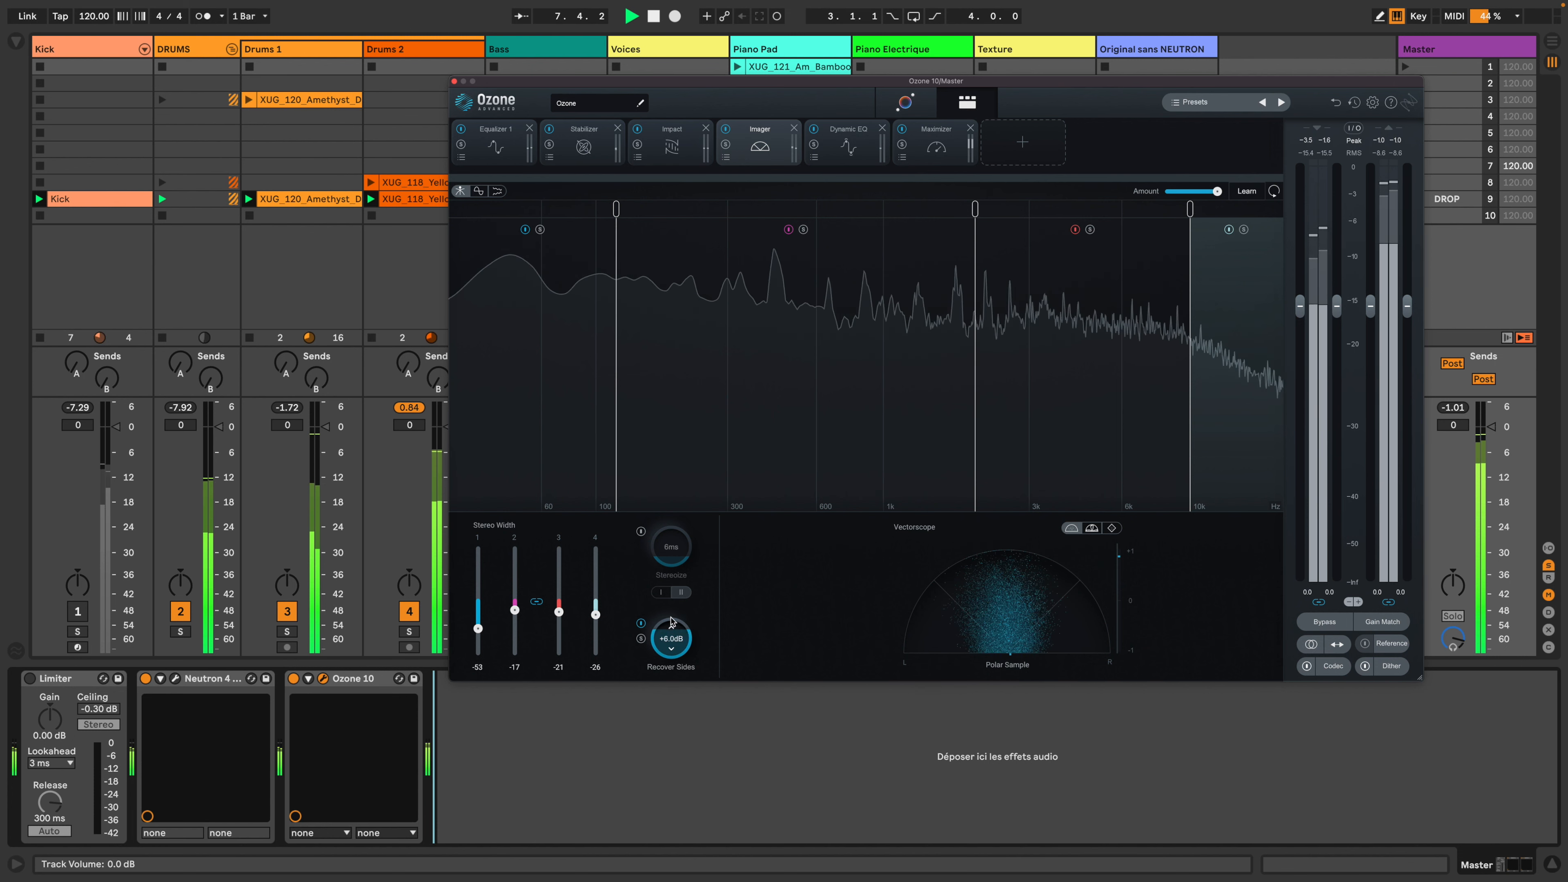
left_click_drag(673, 601, 673, 585)
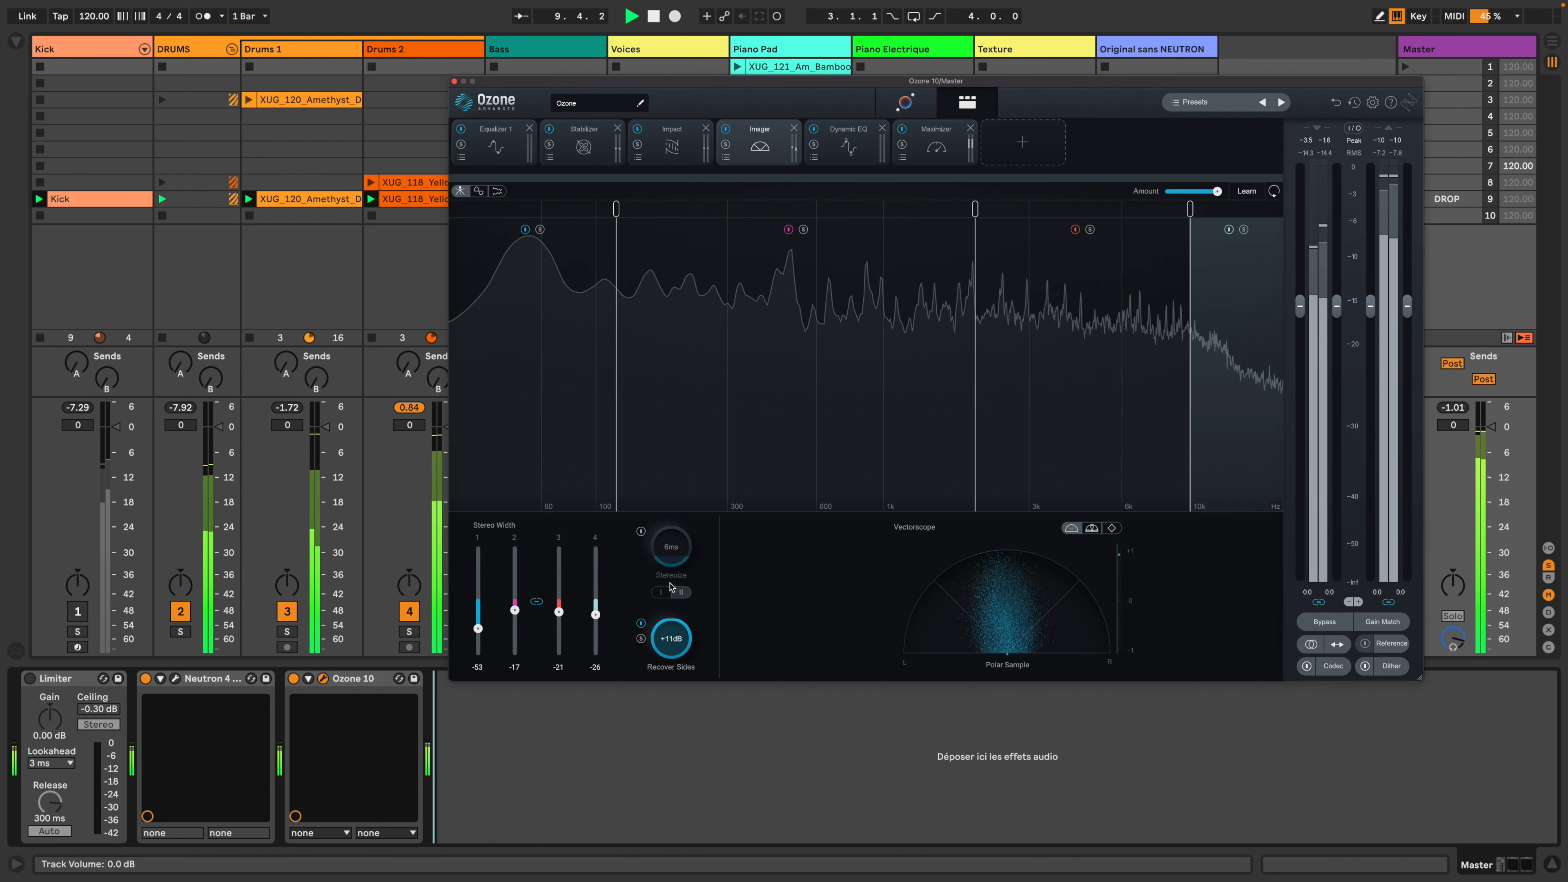
key("space")
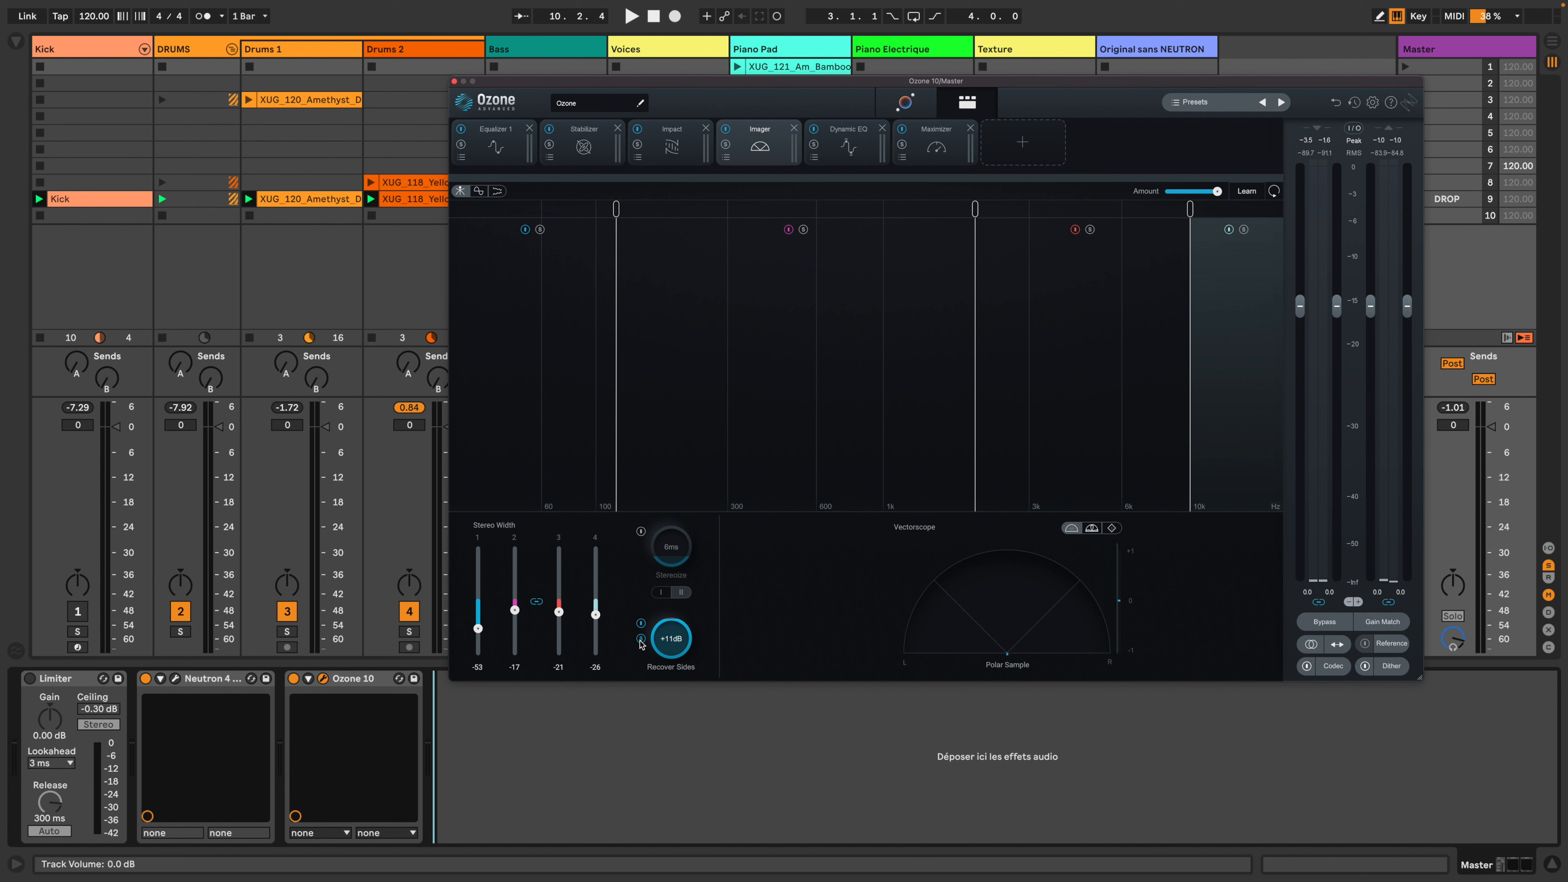
Step: While listening, set the Imager's Stereo Widths to -28, -6, -18 and -20, unlinked, and Recover Sides to +12 dB
key("space")
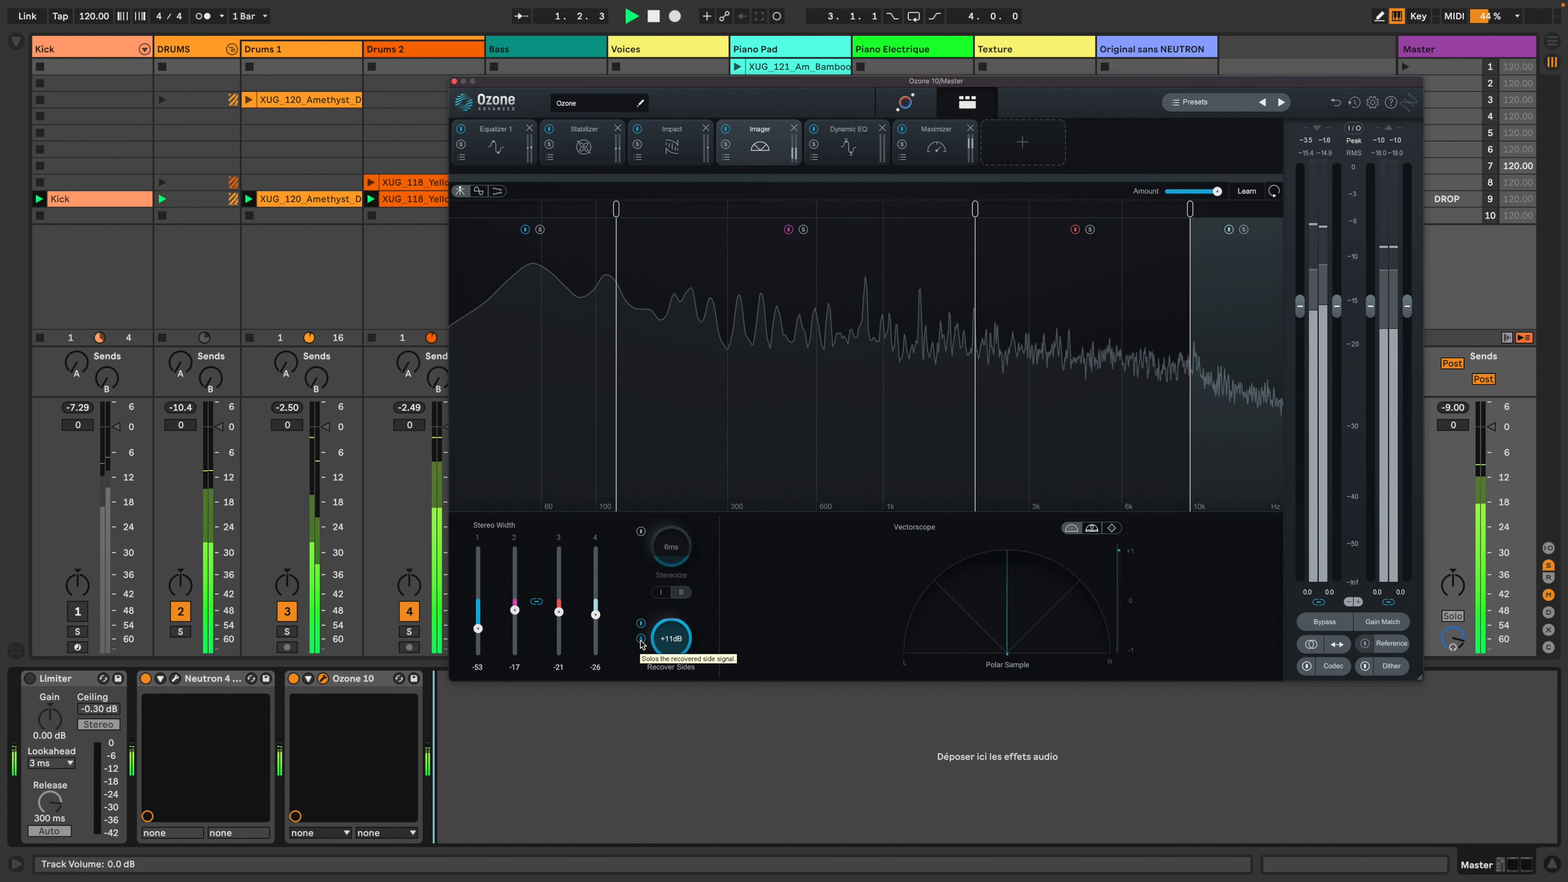
left_click_drag(558, 611, 598, 615)
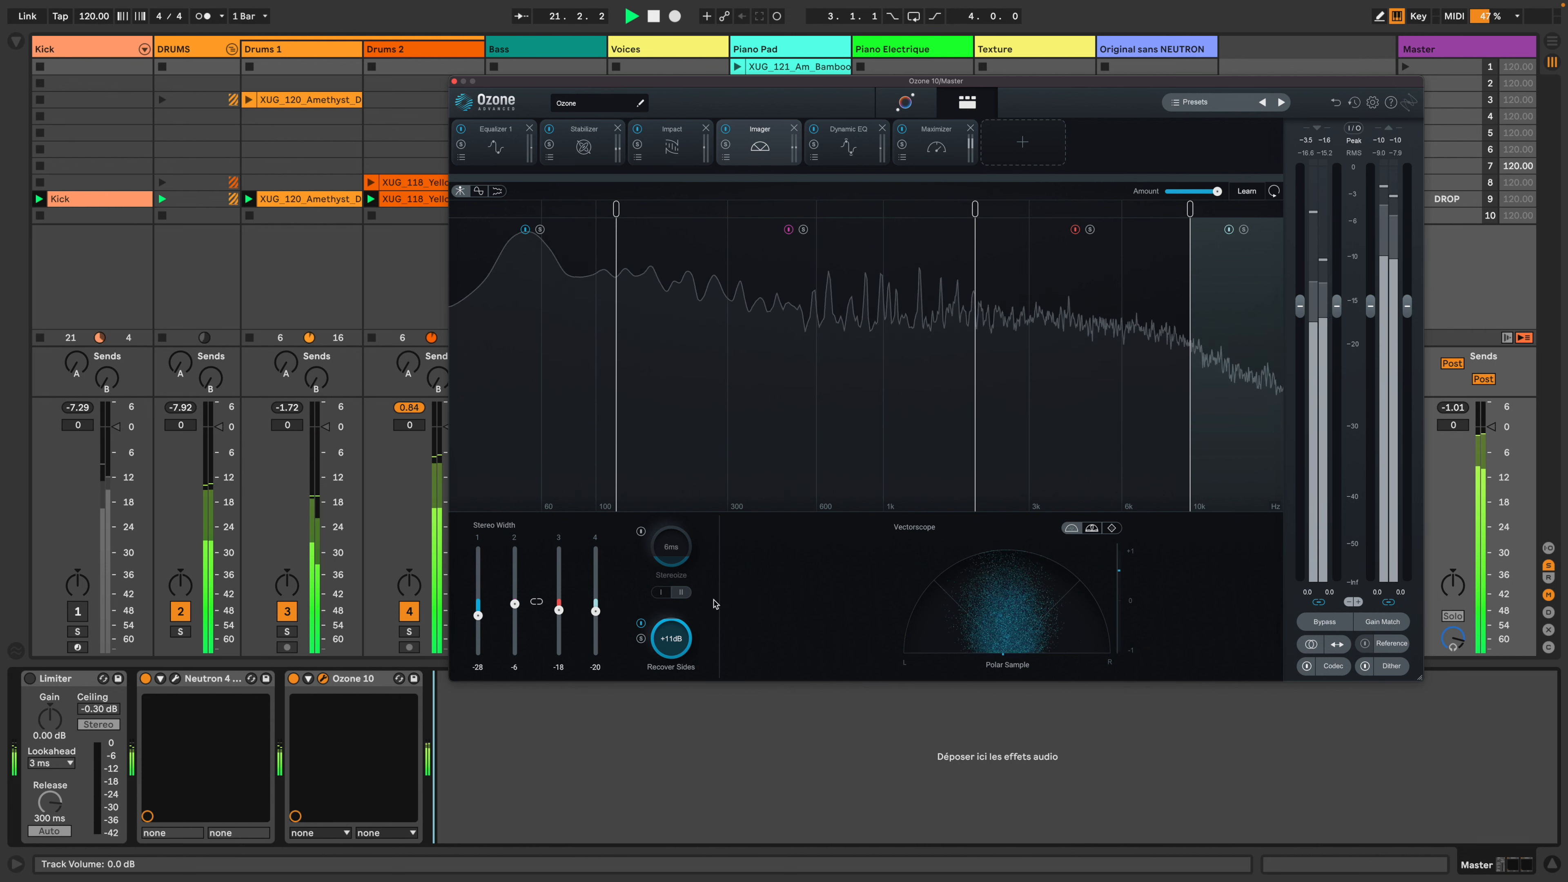
left_click_drag(668, 634, 672, 691)
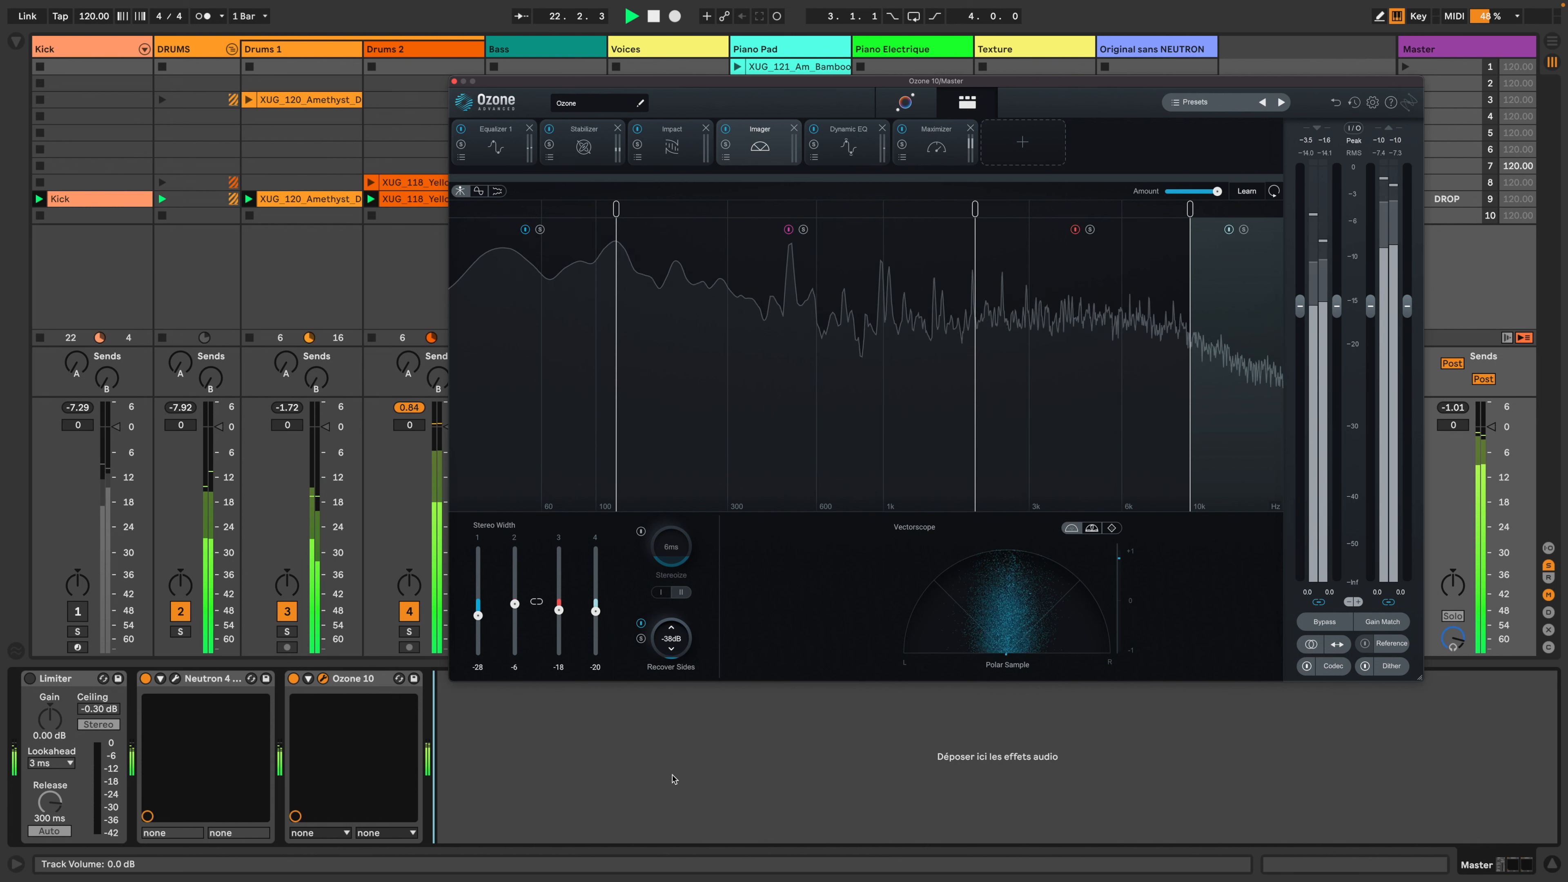
left_click_drag(677, 794, 668, 628)
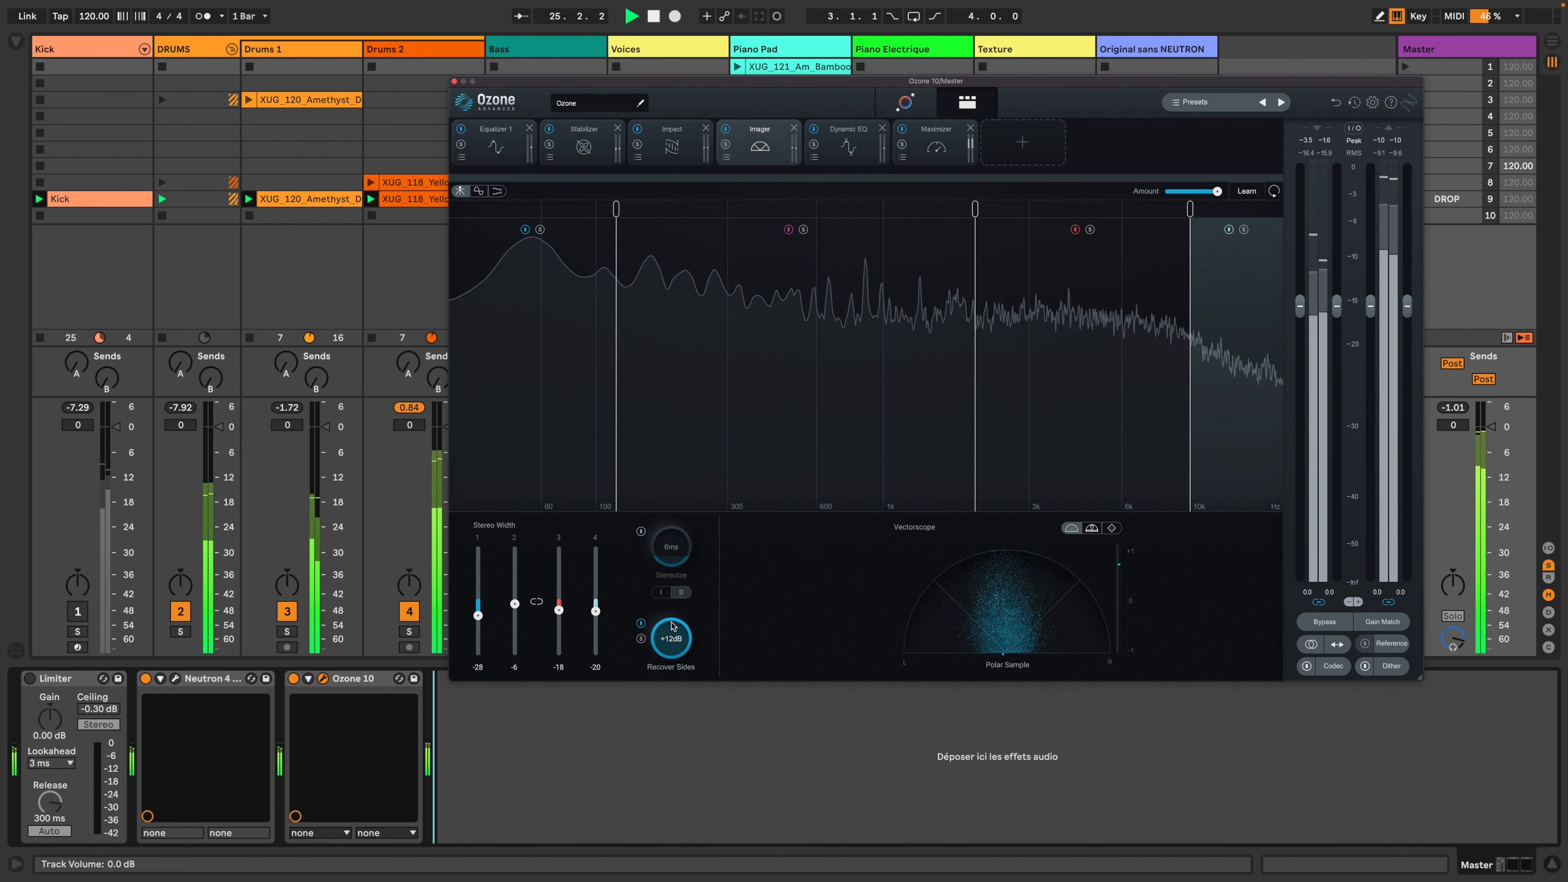
key("space")
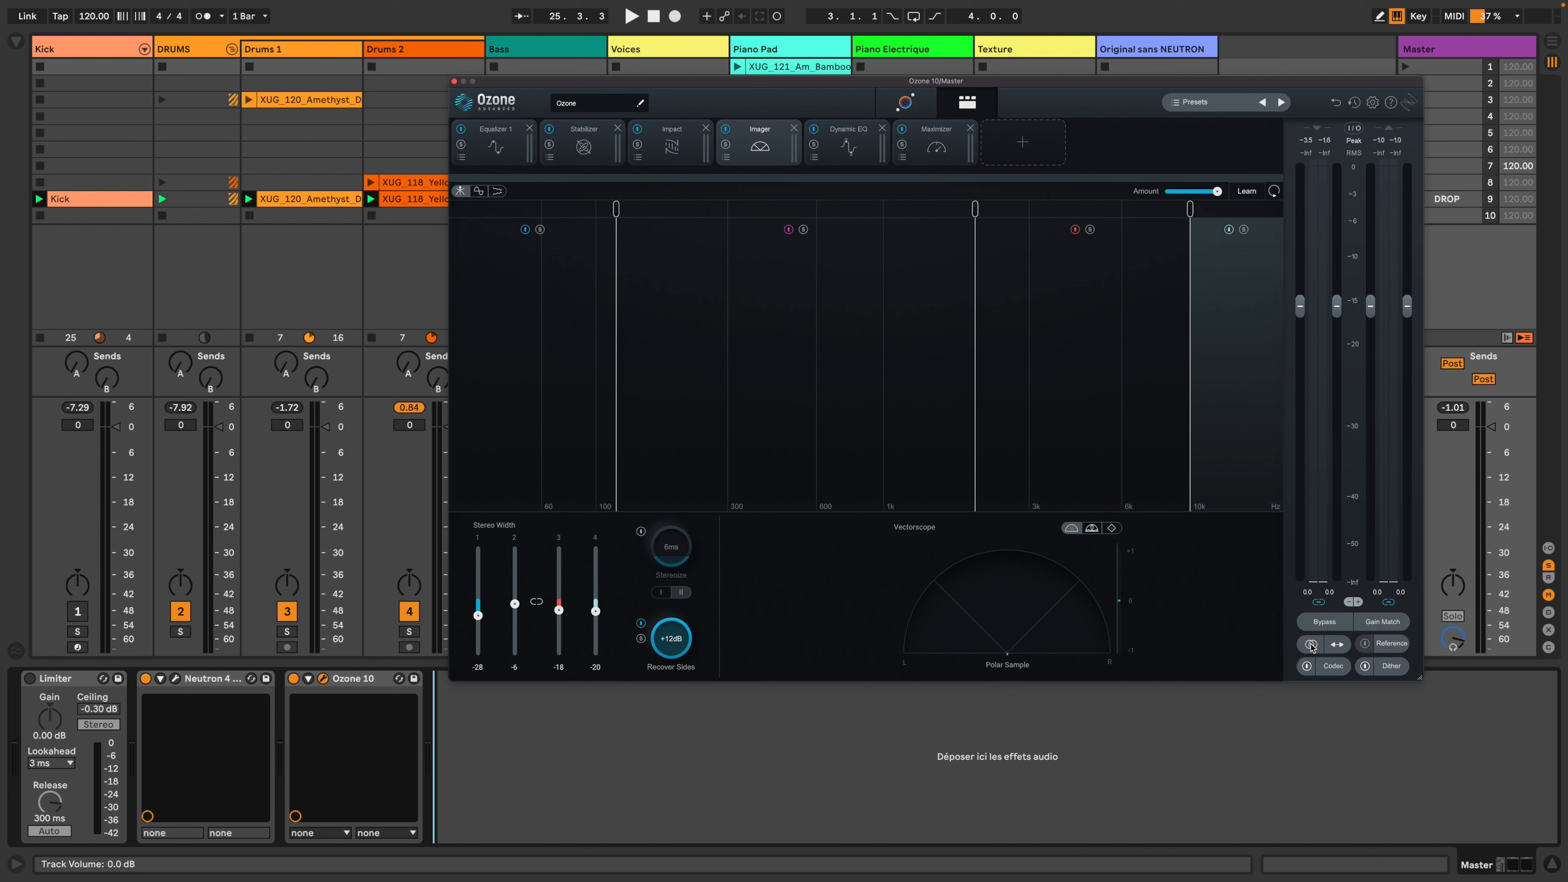
Step: Compare the master's sound in mono and stereo by toggling the mono sum during playback
key("space")
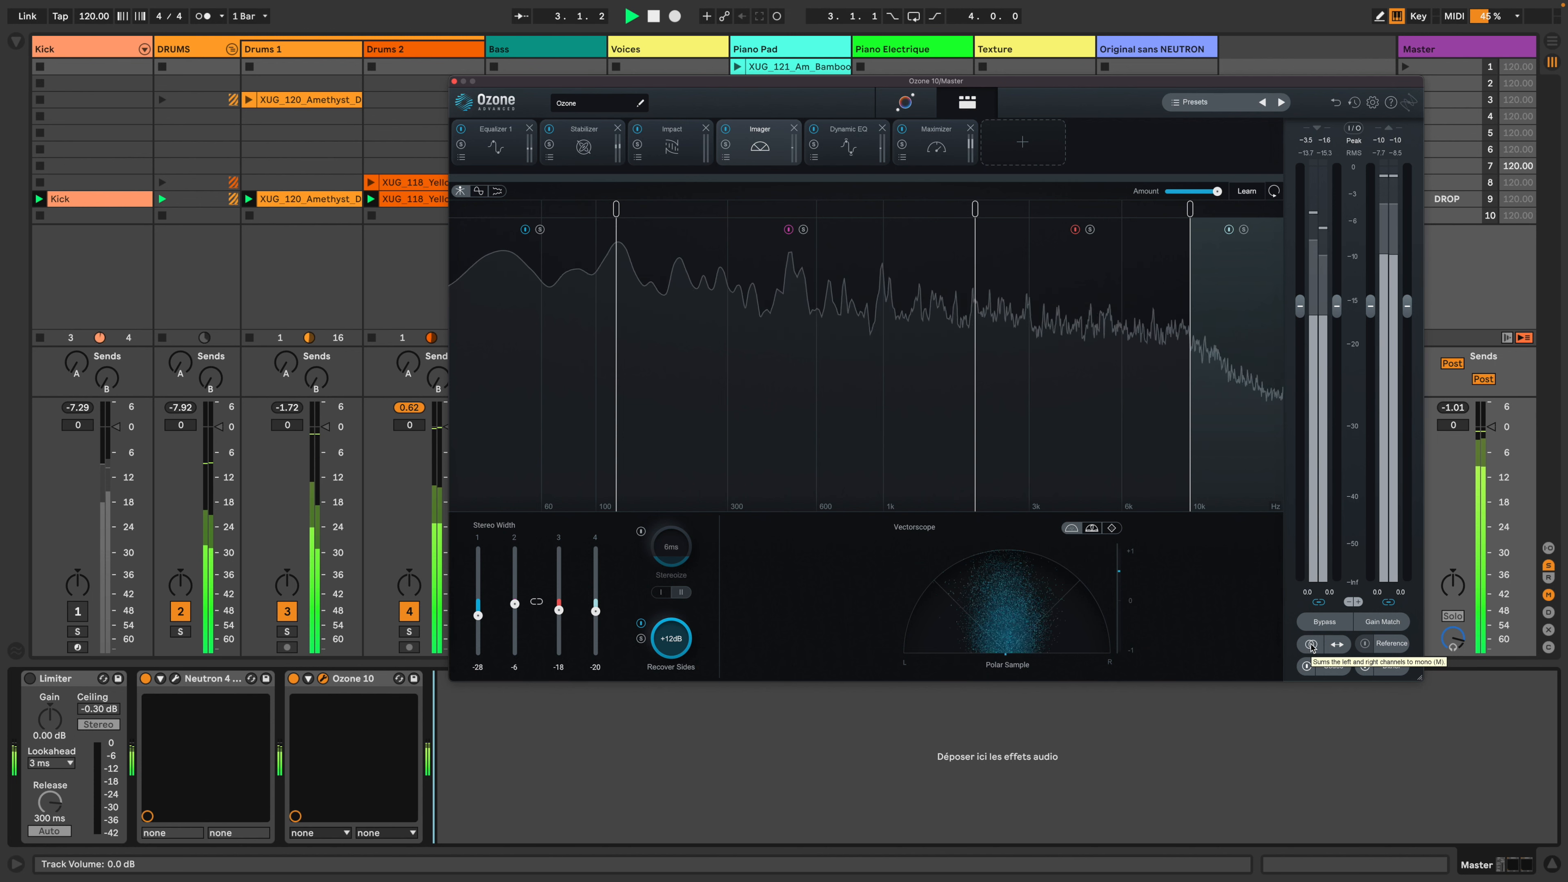
left_click(1310, 644)
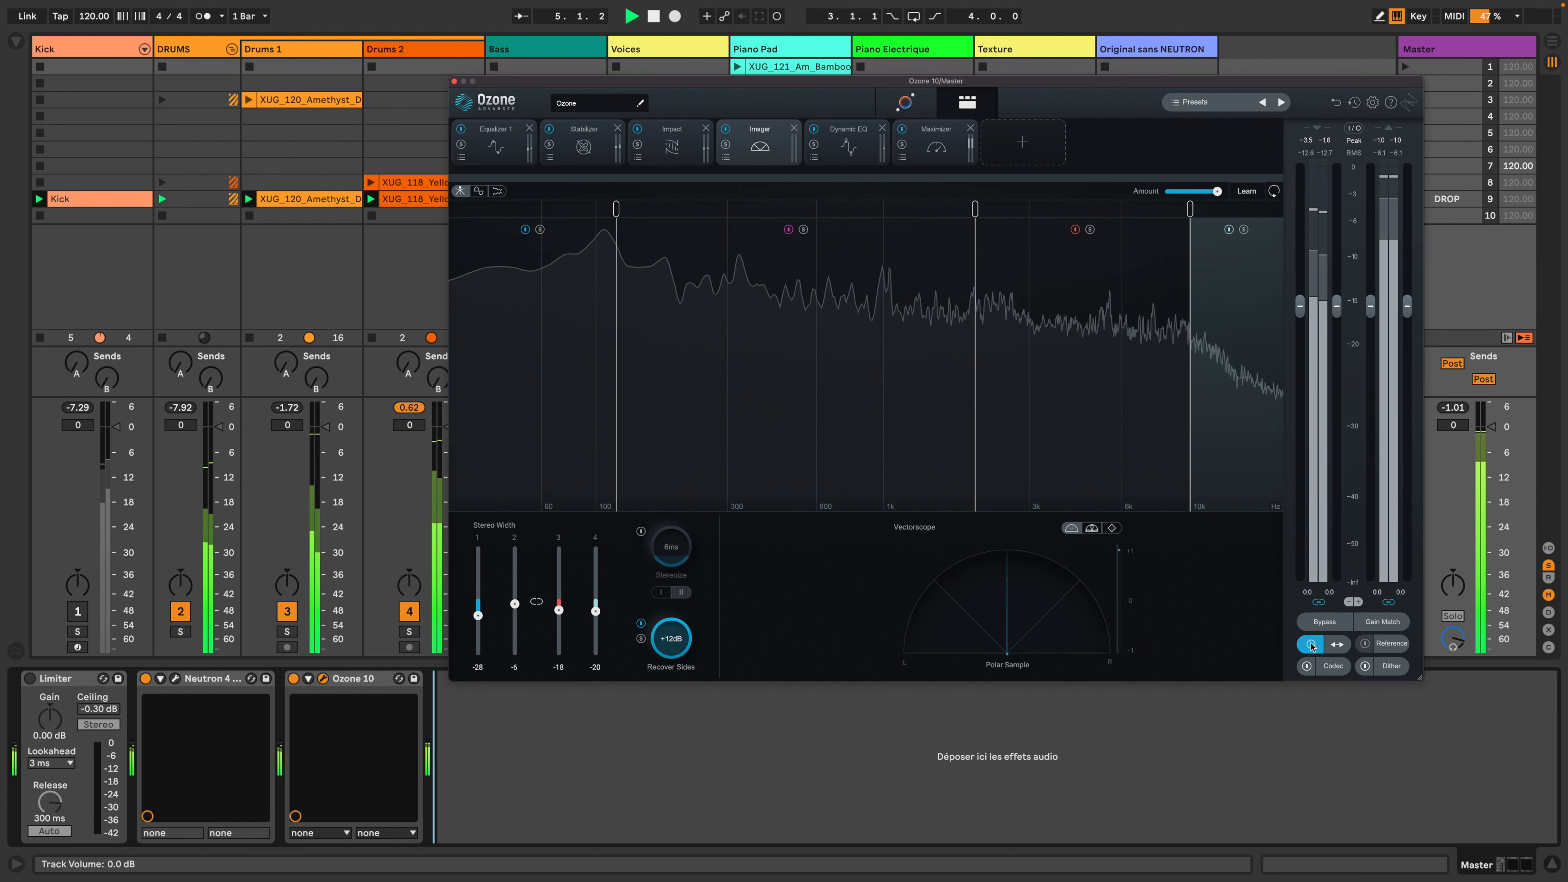
left_click(1311, 644)
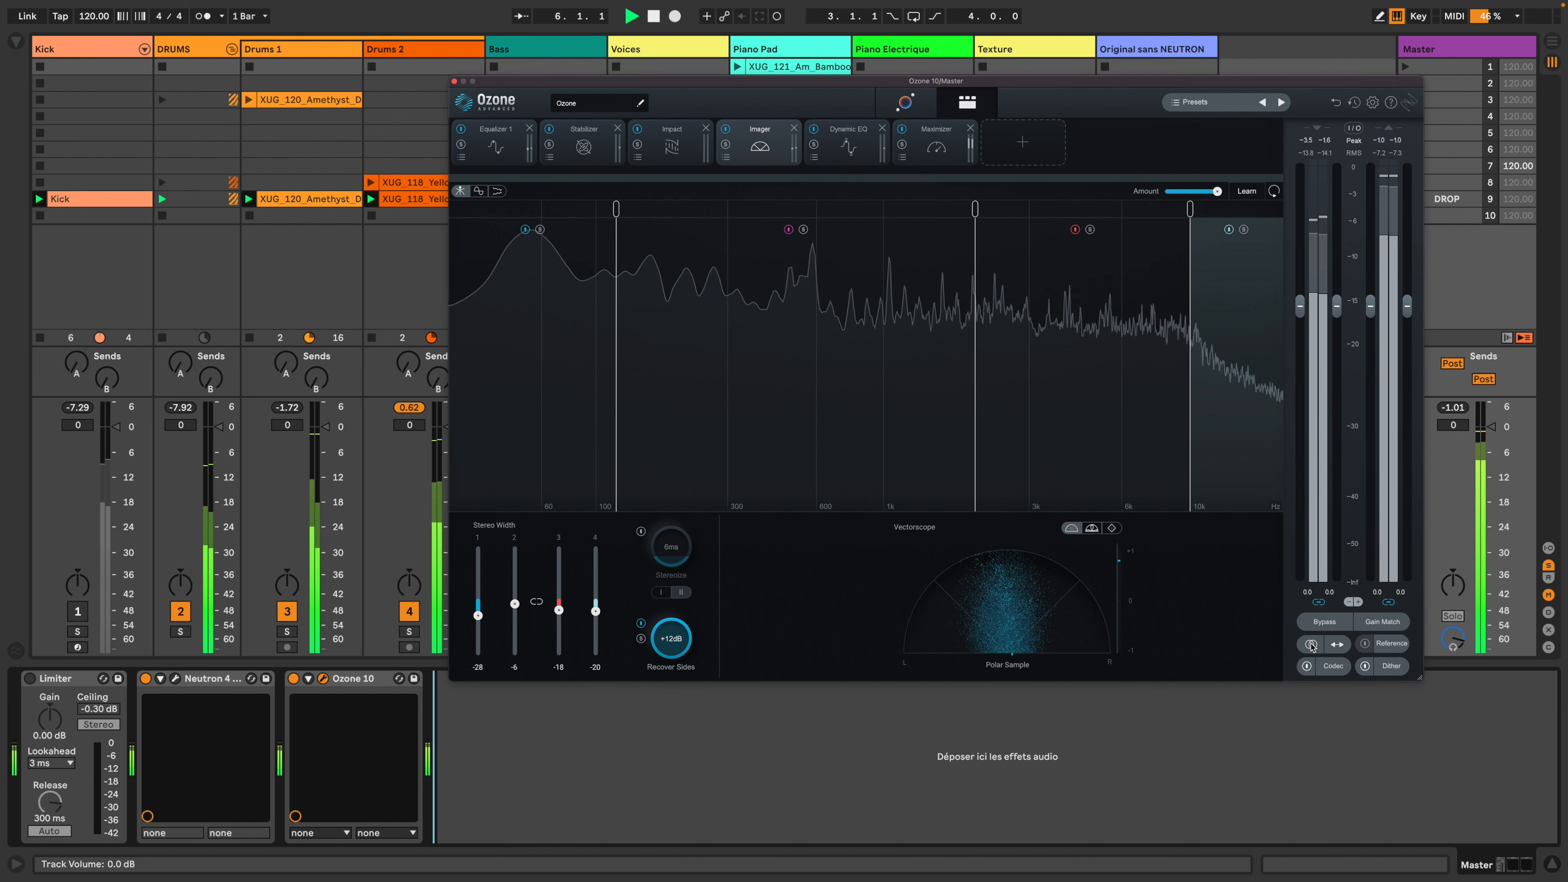
left_click(1310, 644)
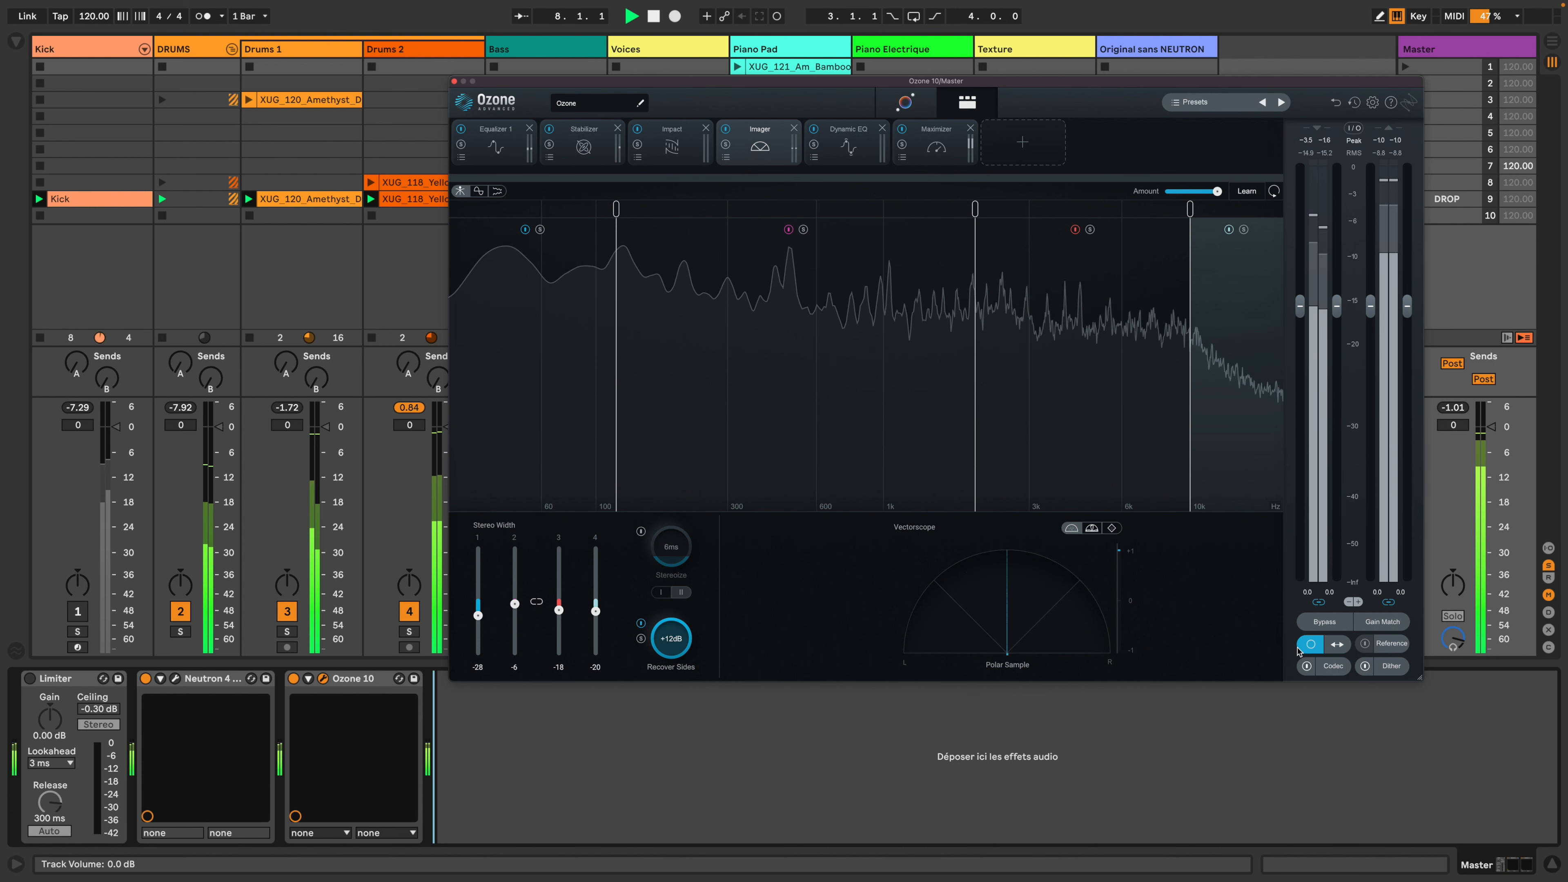
left_click(1310, 644)
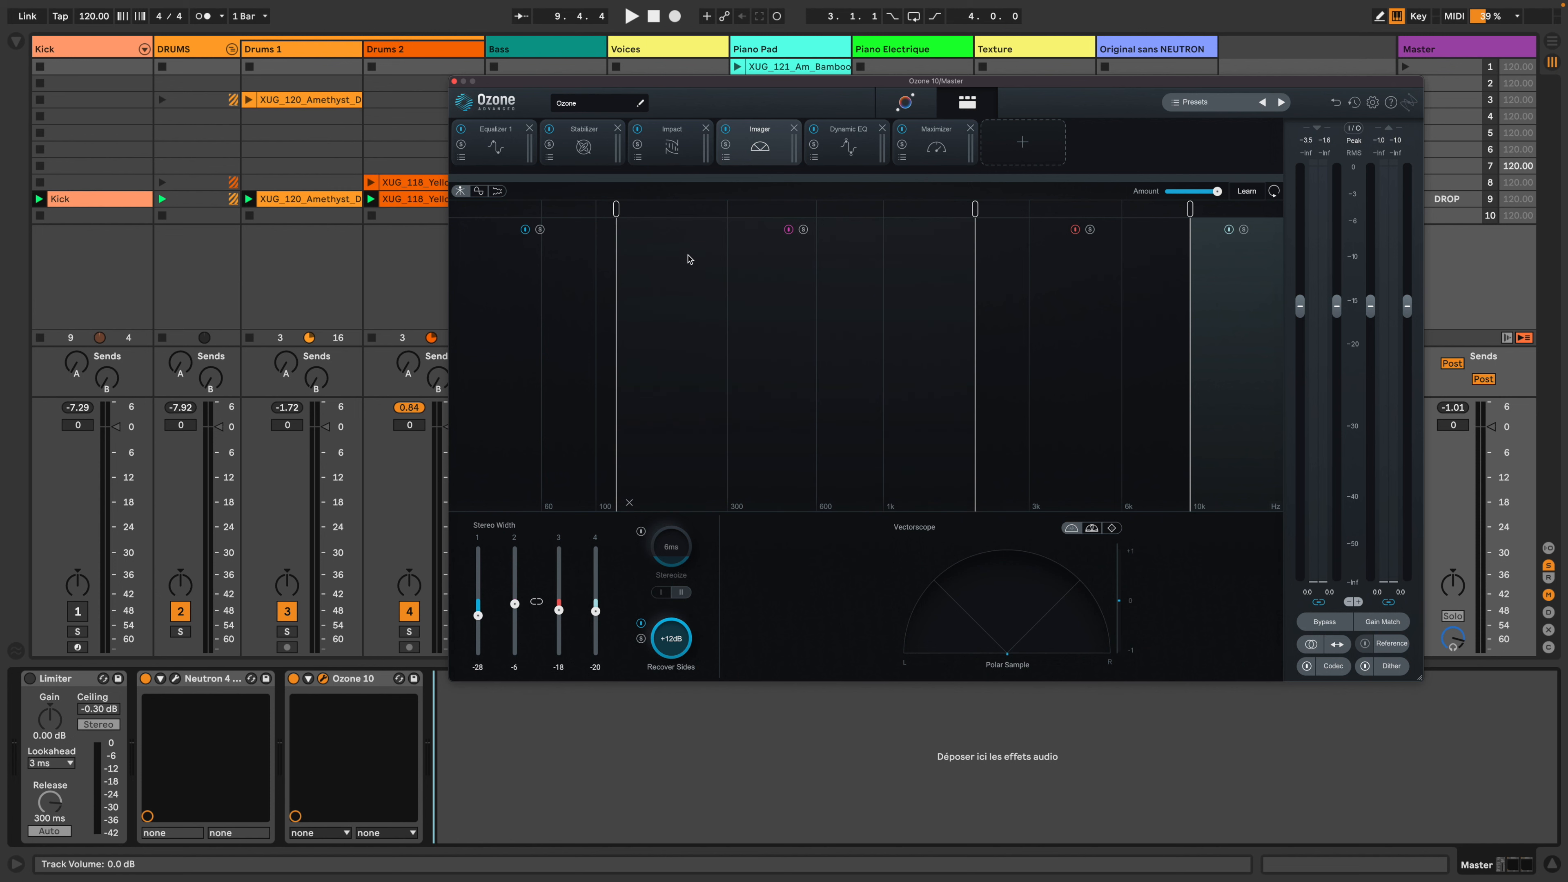
Step: Check the Assistant view's Dynamics Match section, and compare Impact's four bands disabled and enabled in its detailed view during playback
left_click(907, 109)
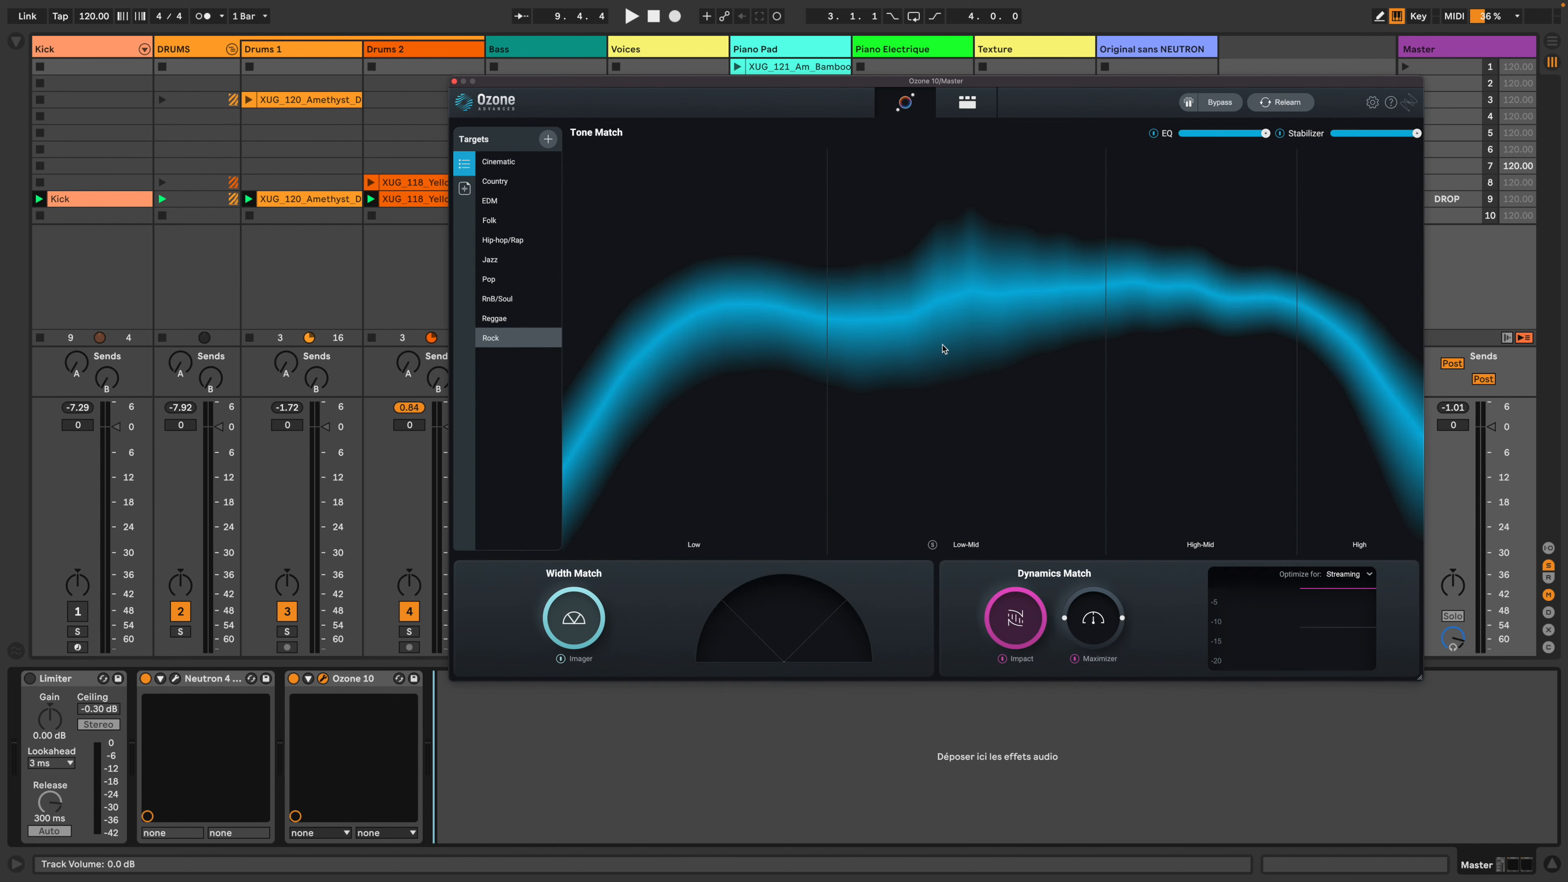
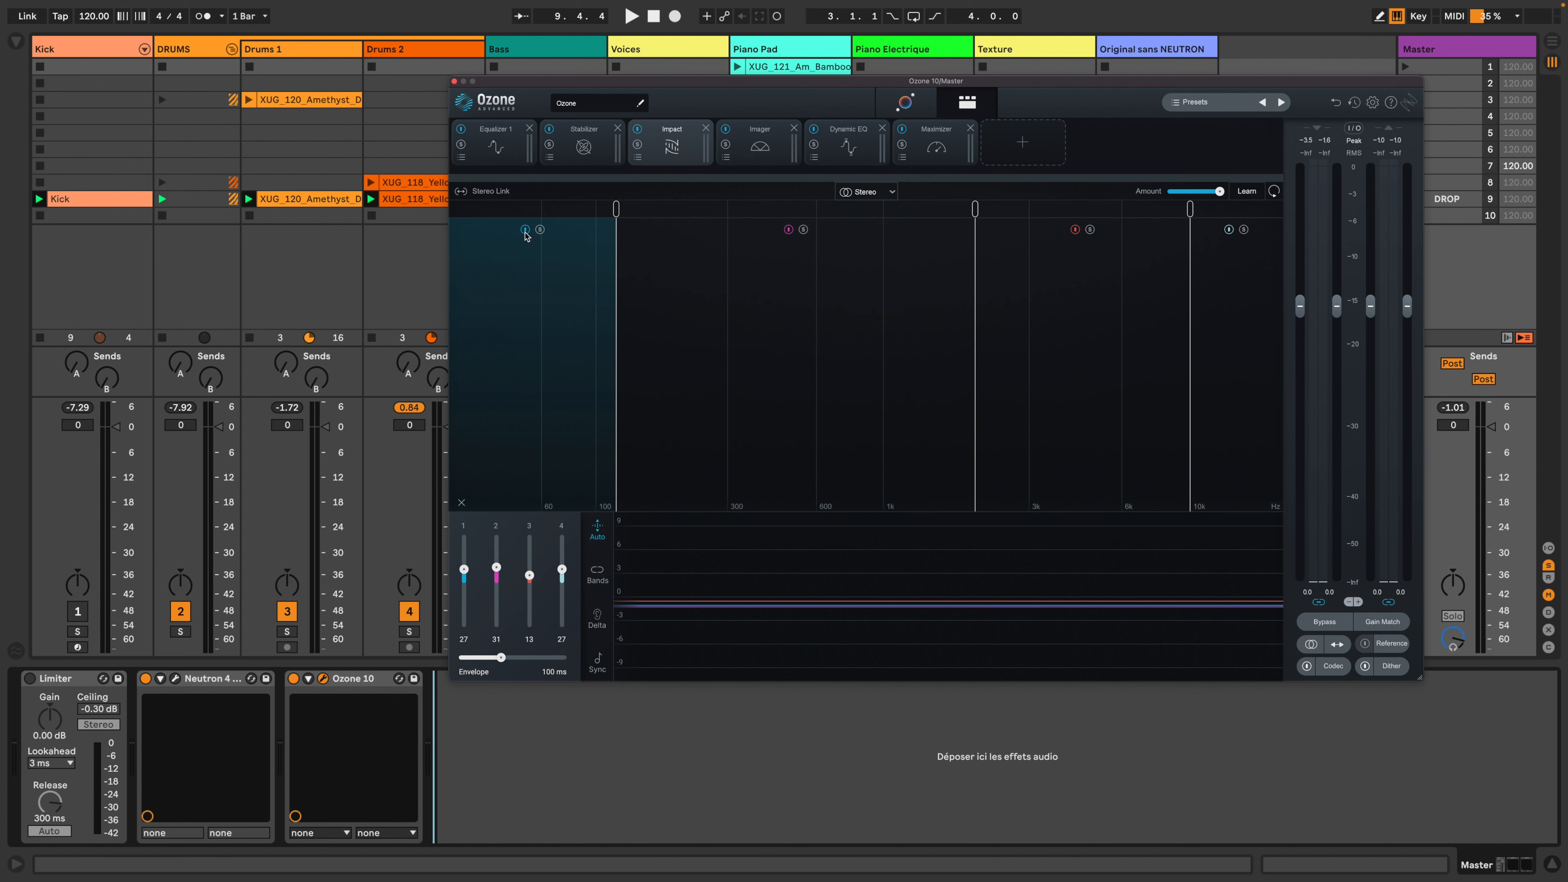
key("space")
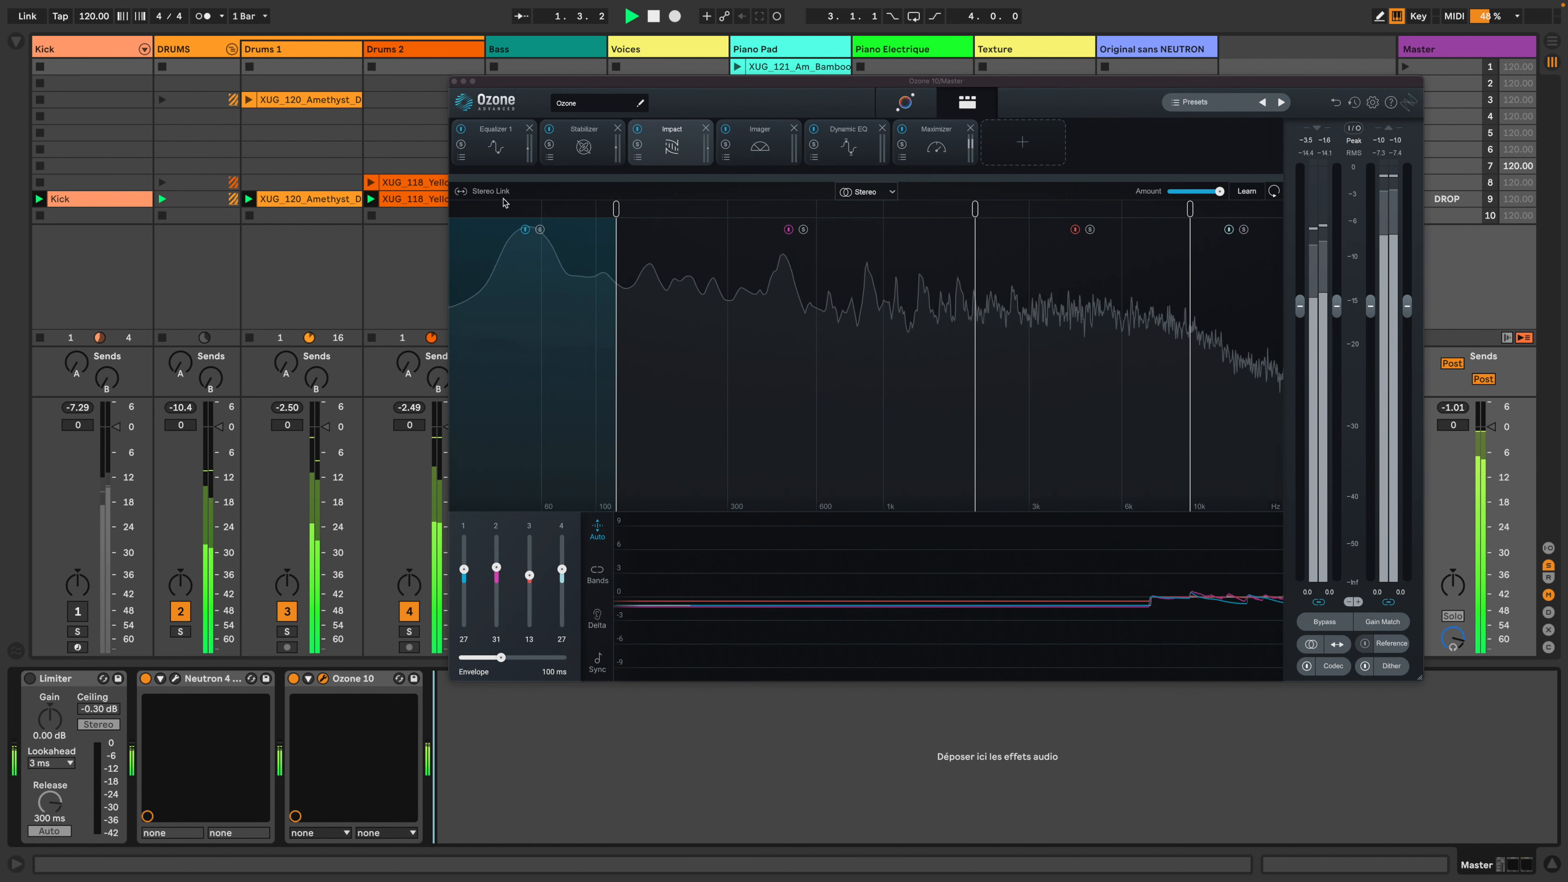
left_click(524, 231)
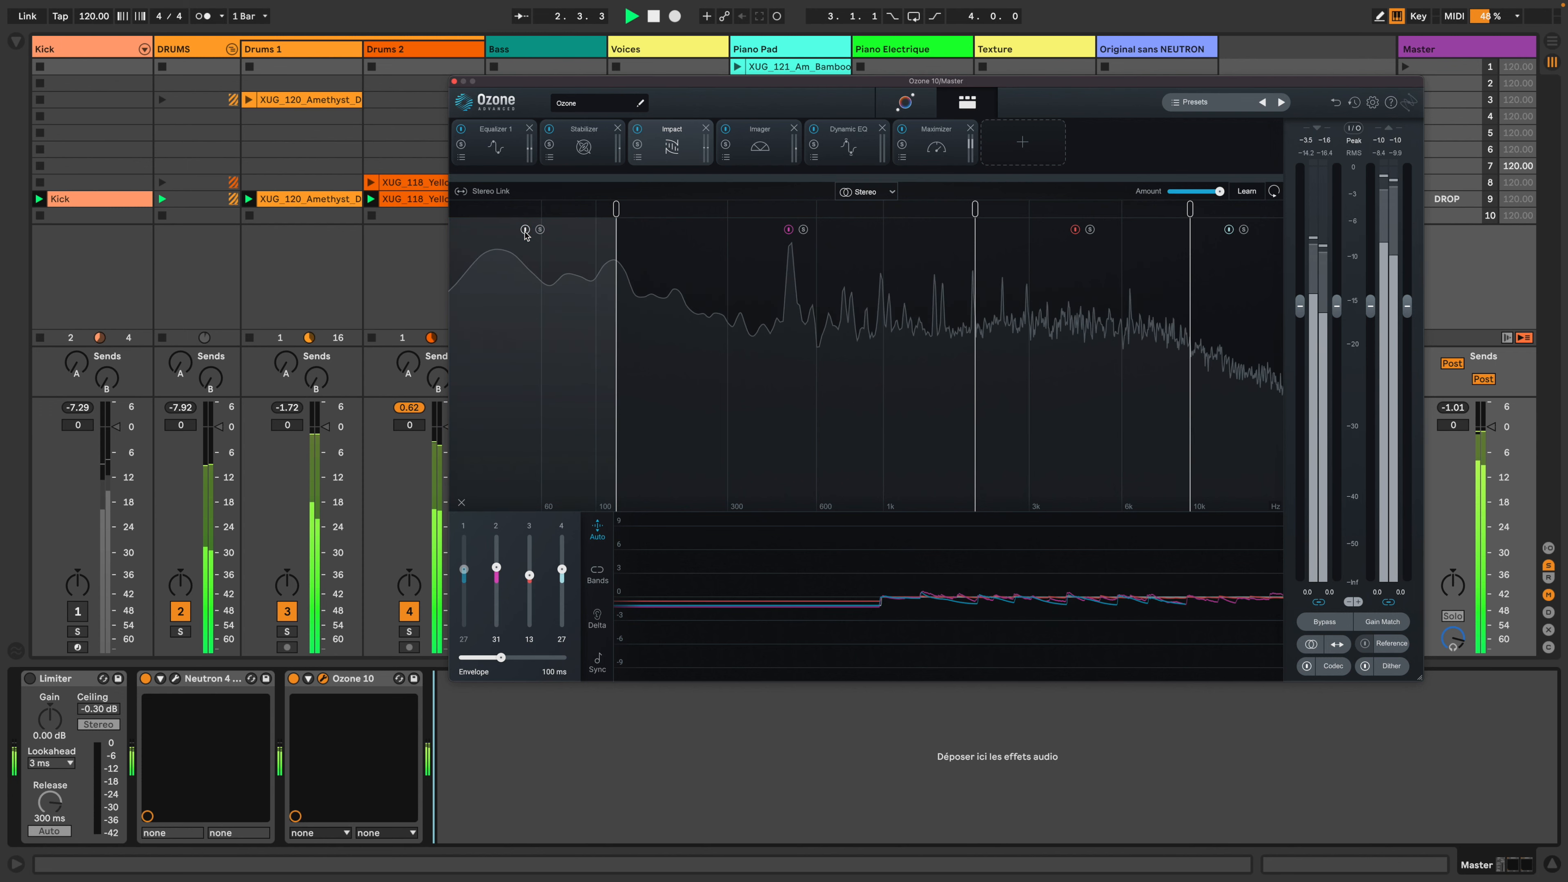
left_click(525, 231)
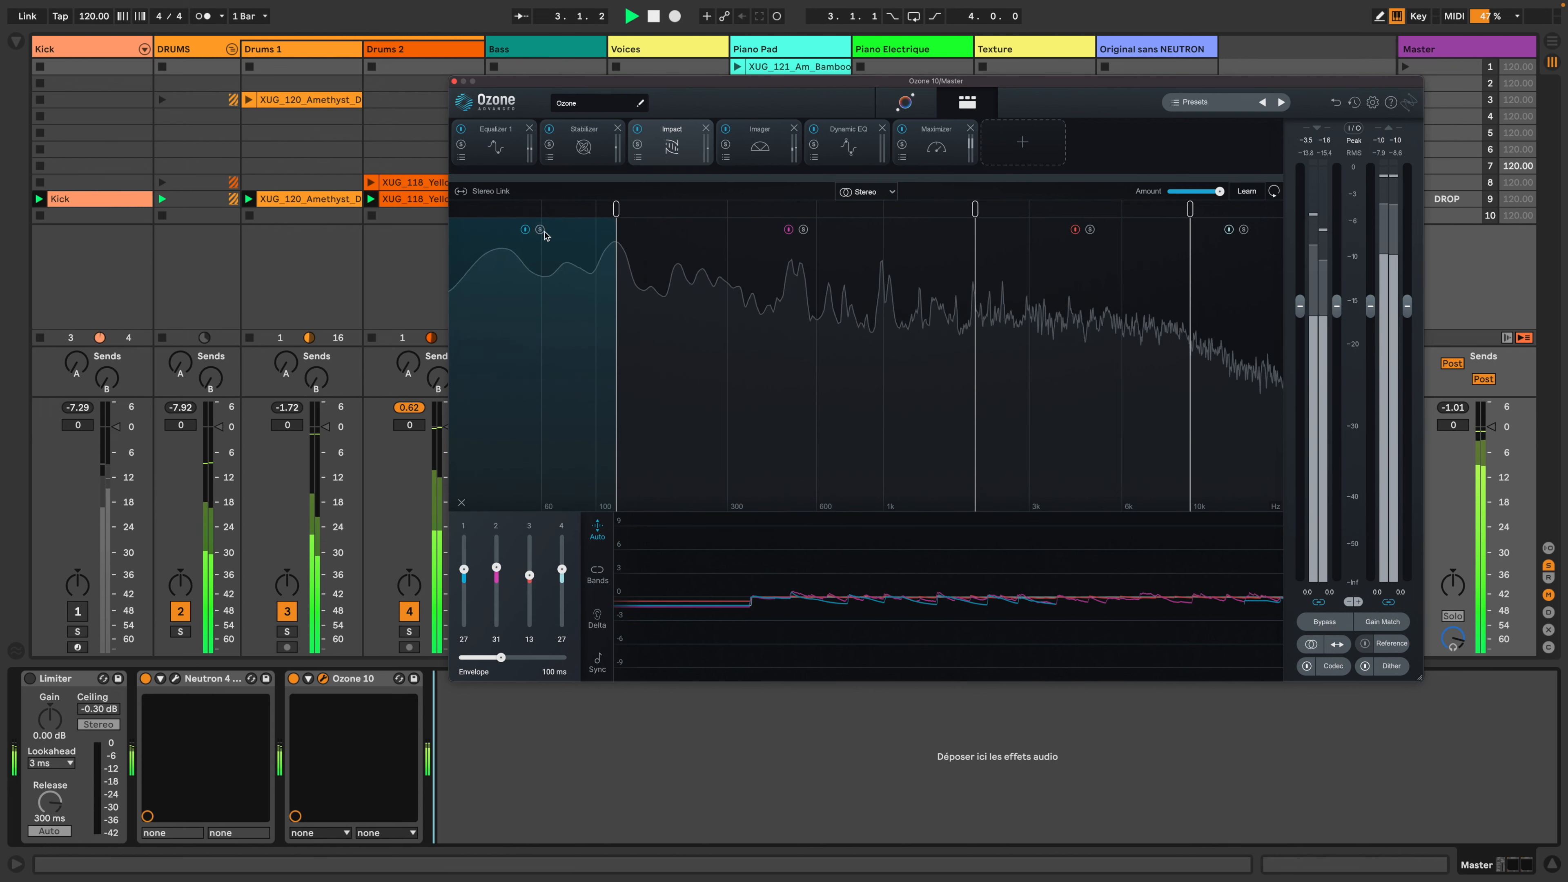
left_click(789, 231)
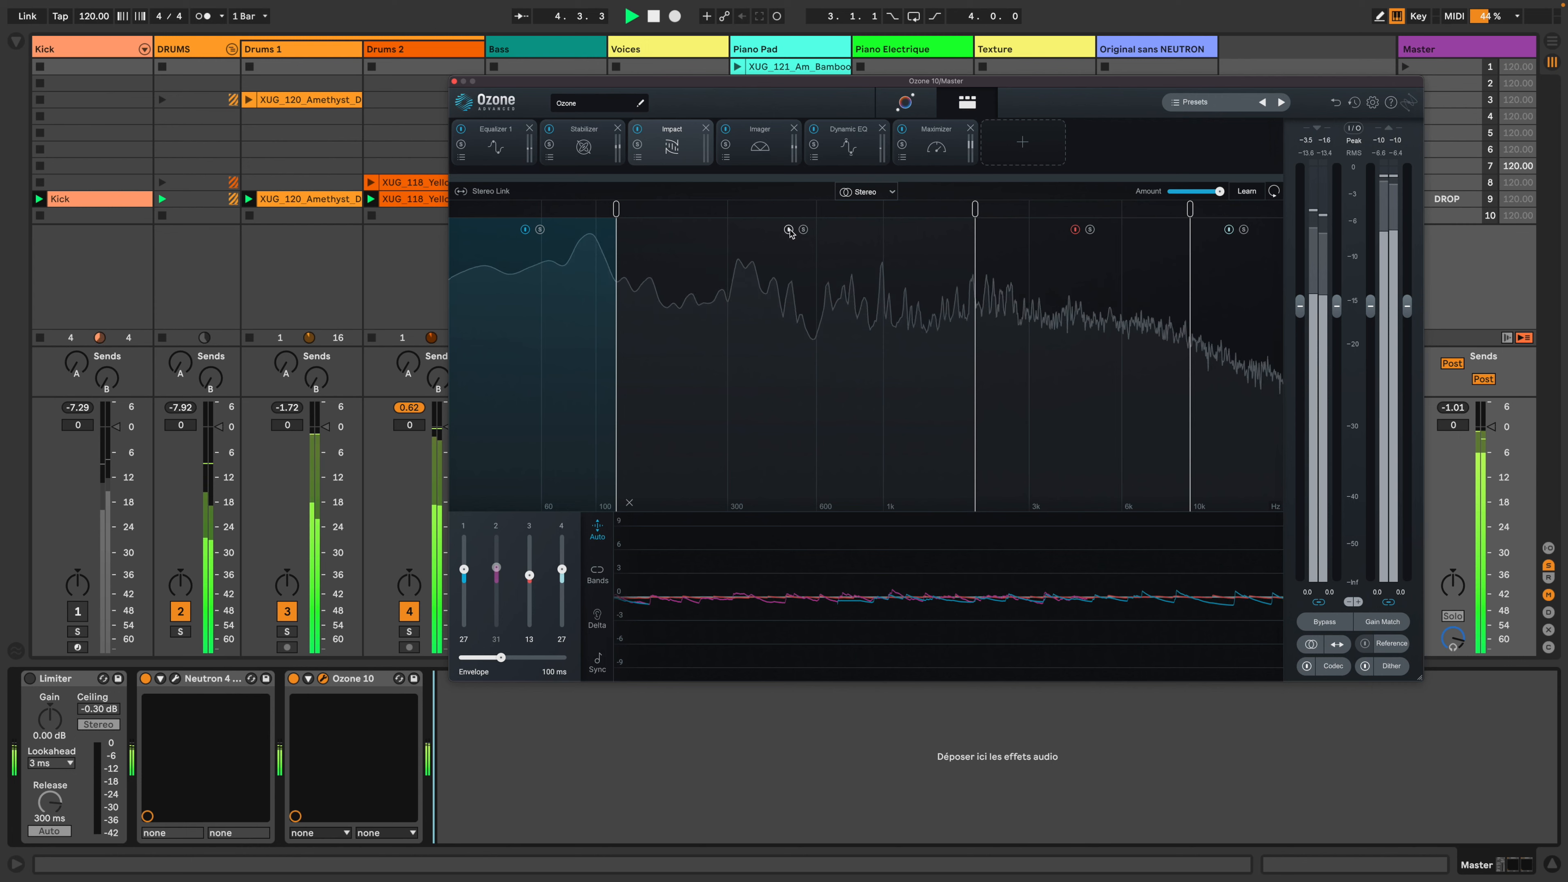
left_click(789, 231)
left_click(1074, 230)
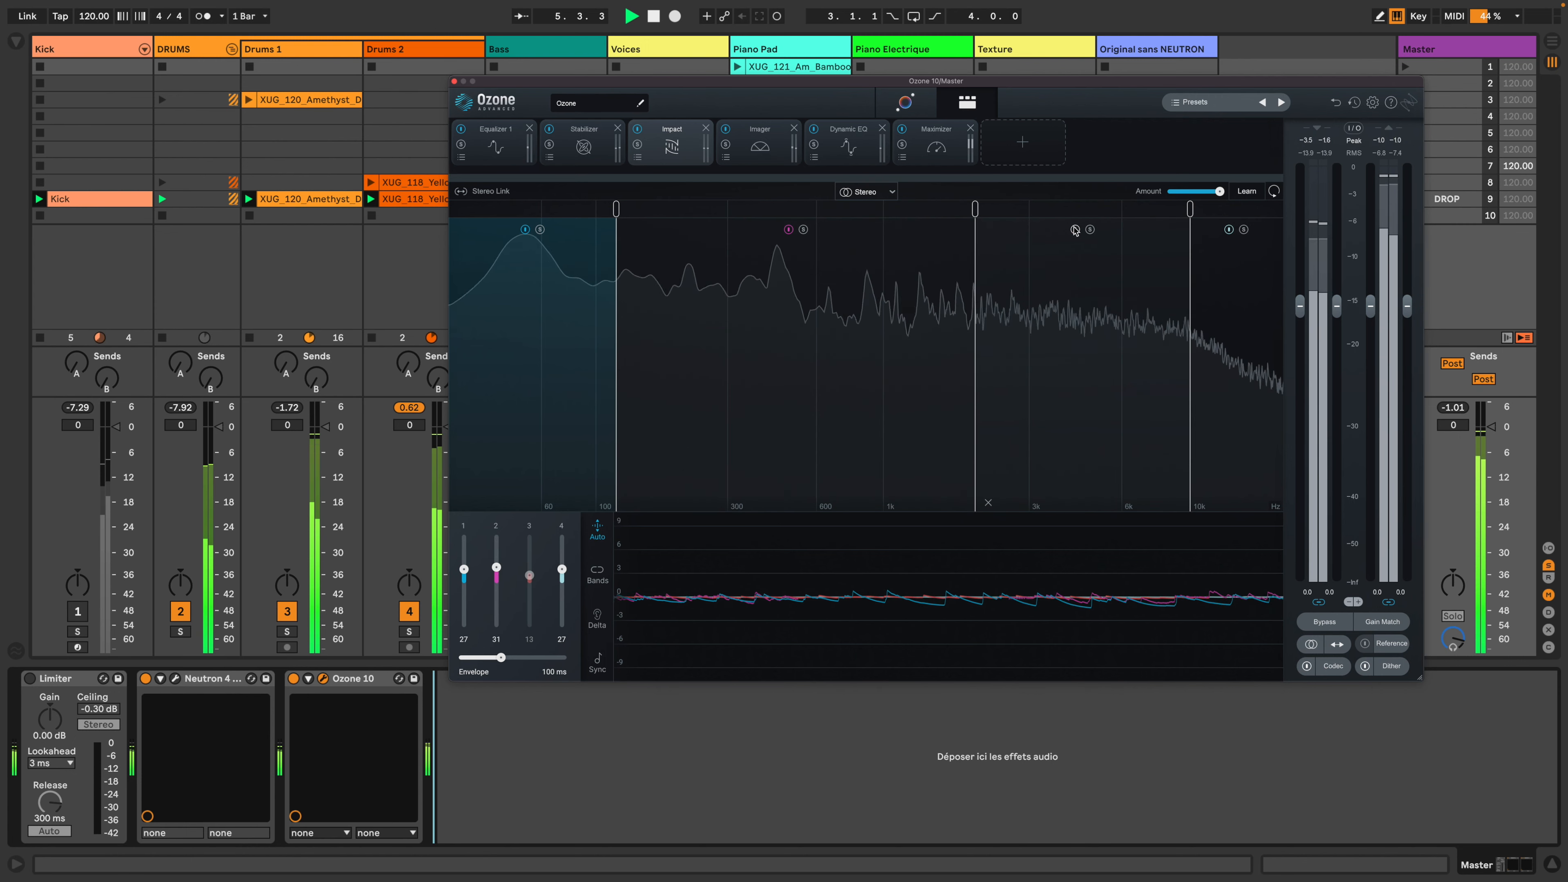
left_click(1075, 231)
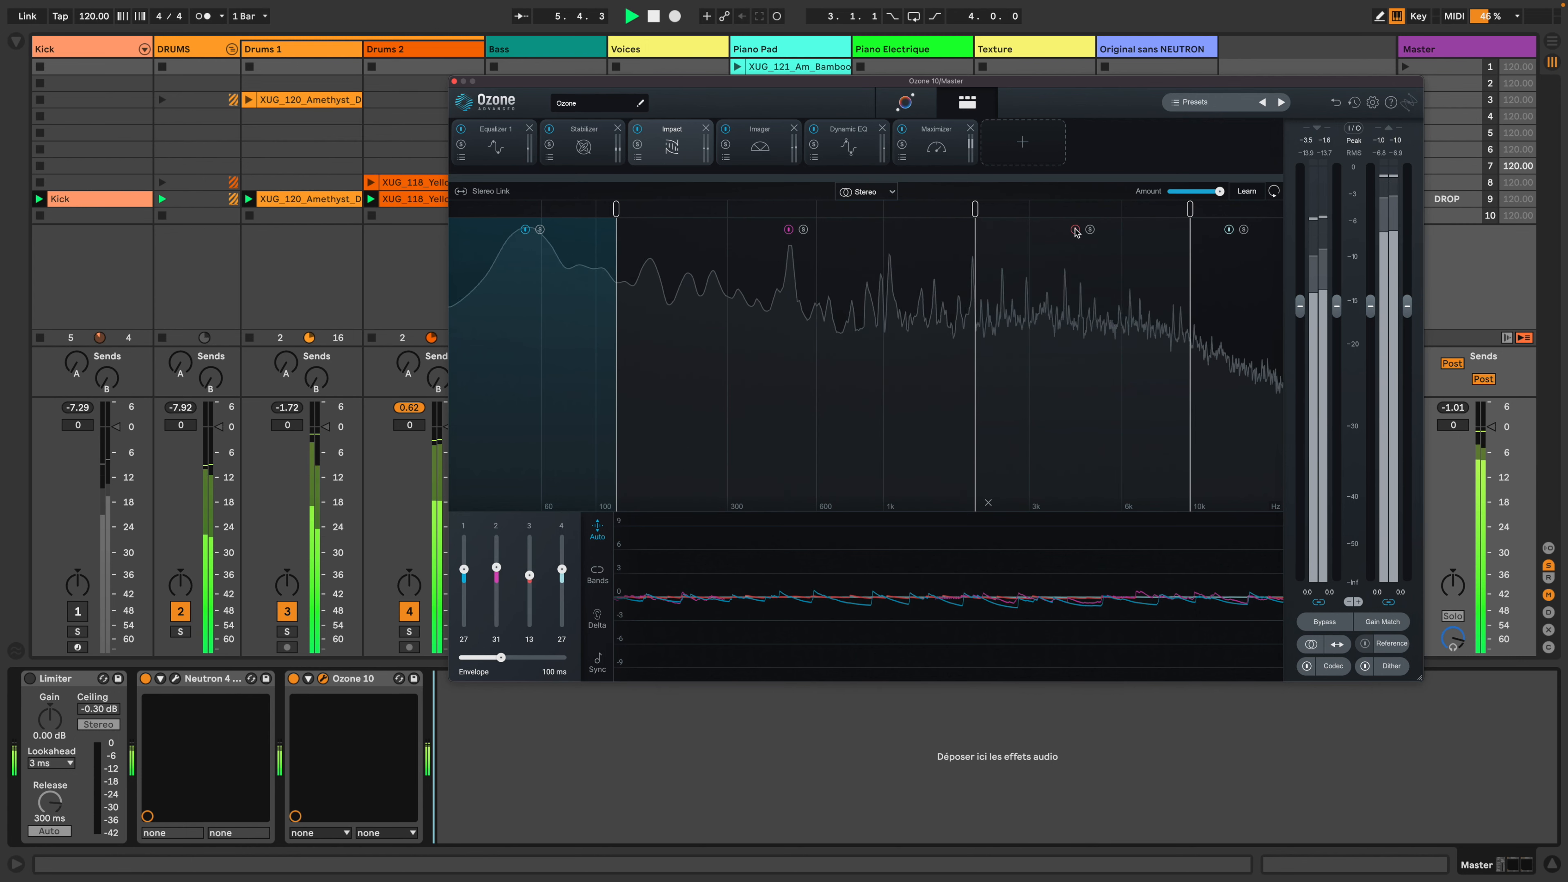
left_click(1229, 231)
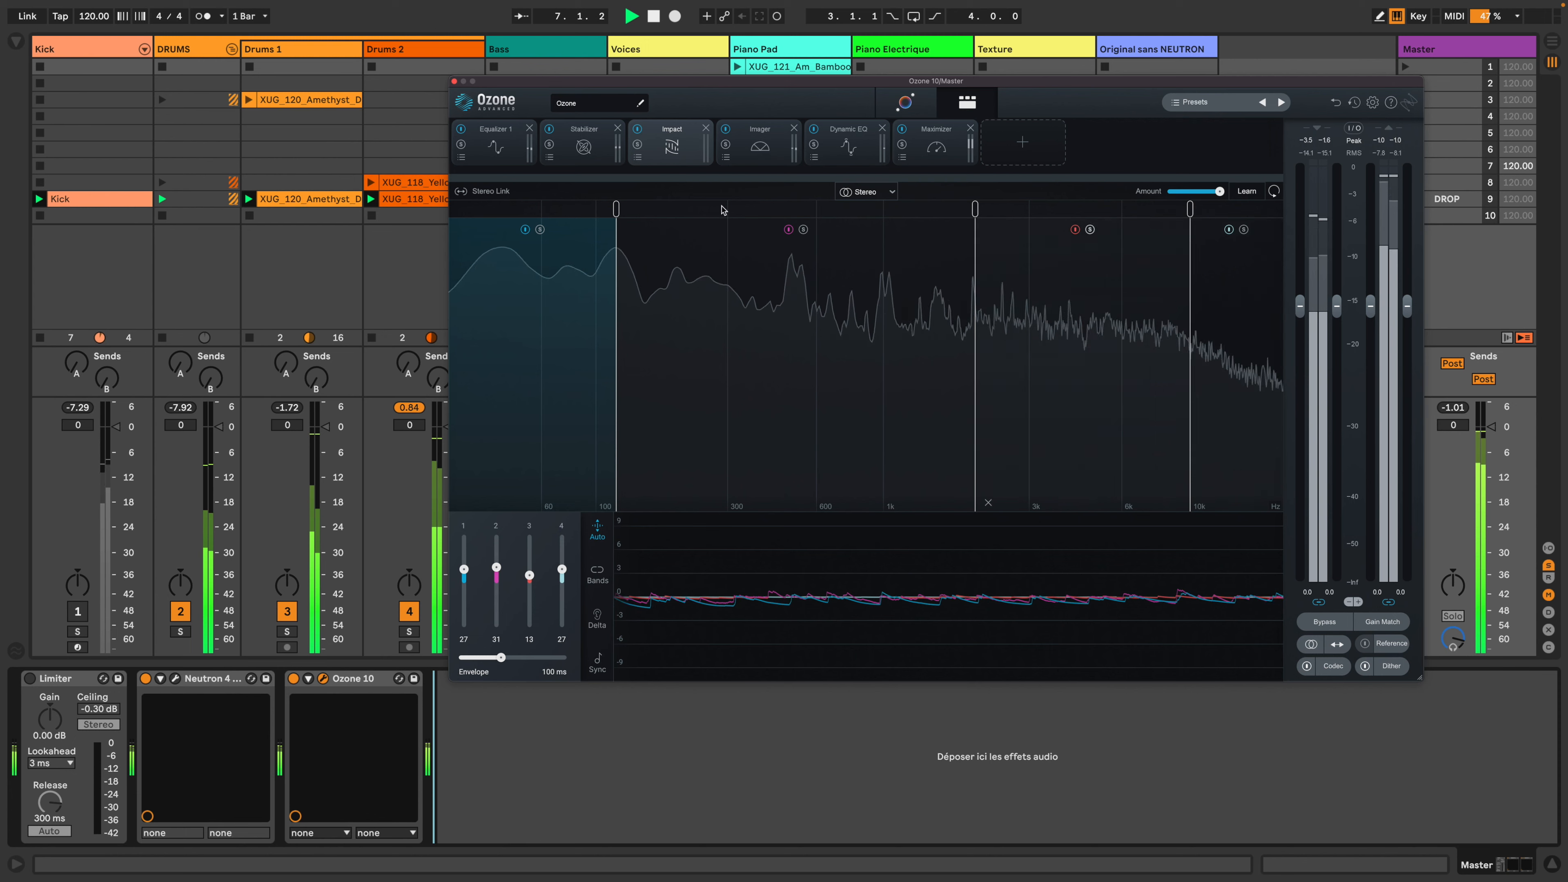
Step: Solo each of Impact's four frequency bands in turn during playback to hear its effect
left_click(540, 230)
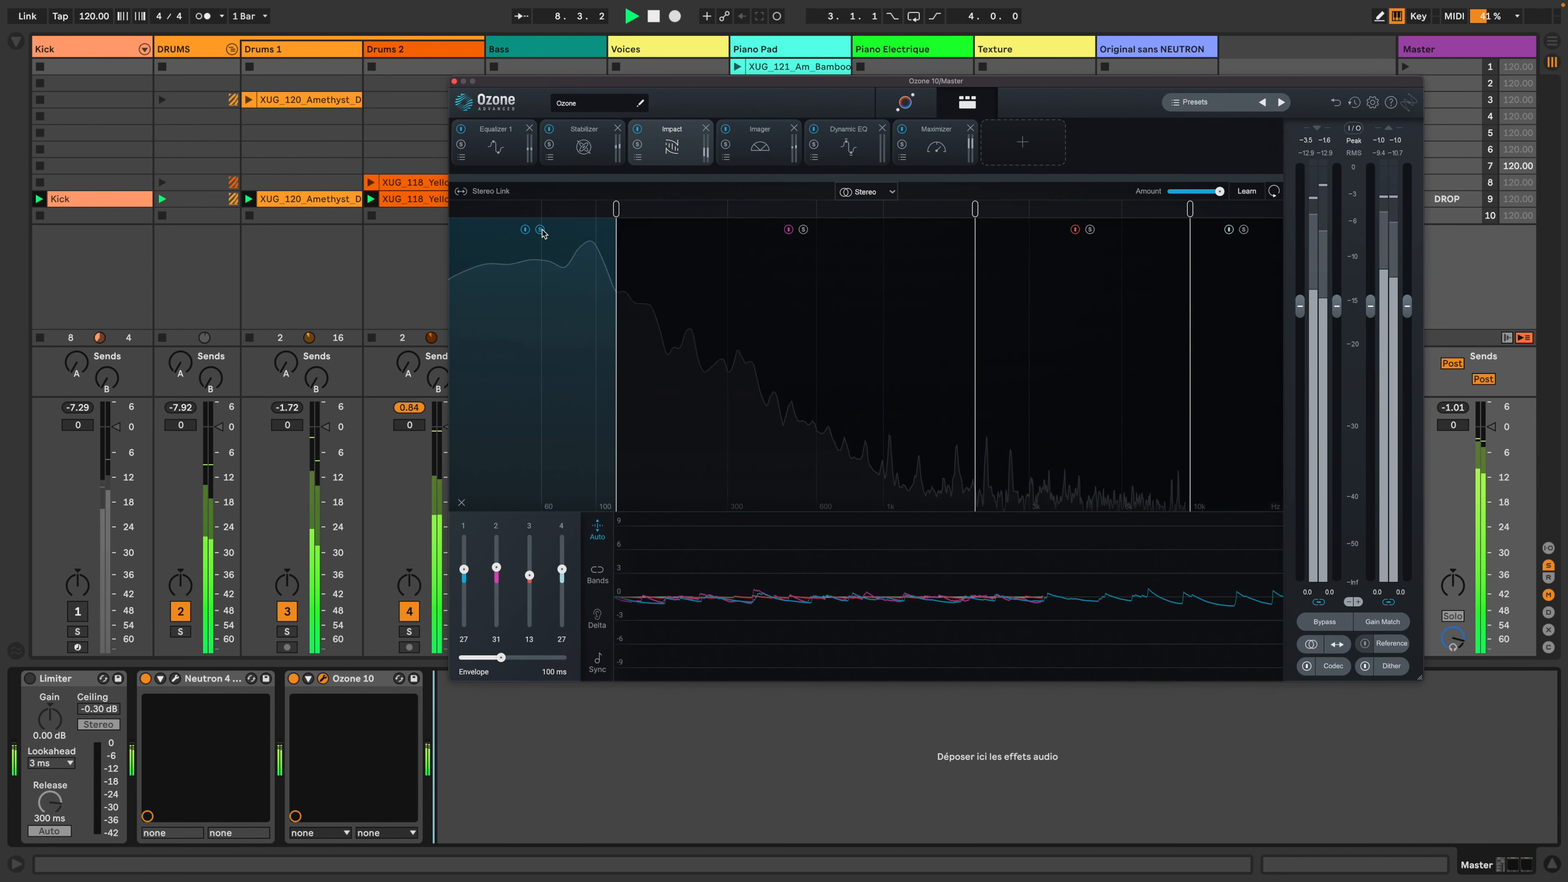
left_click(541, 230)
left_click(803, 230)
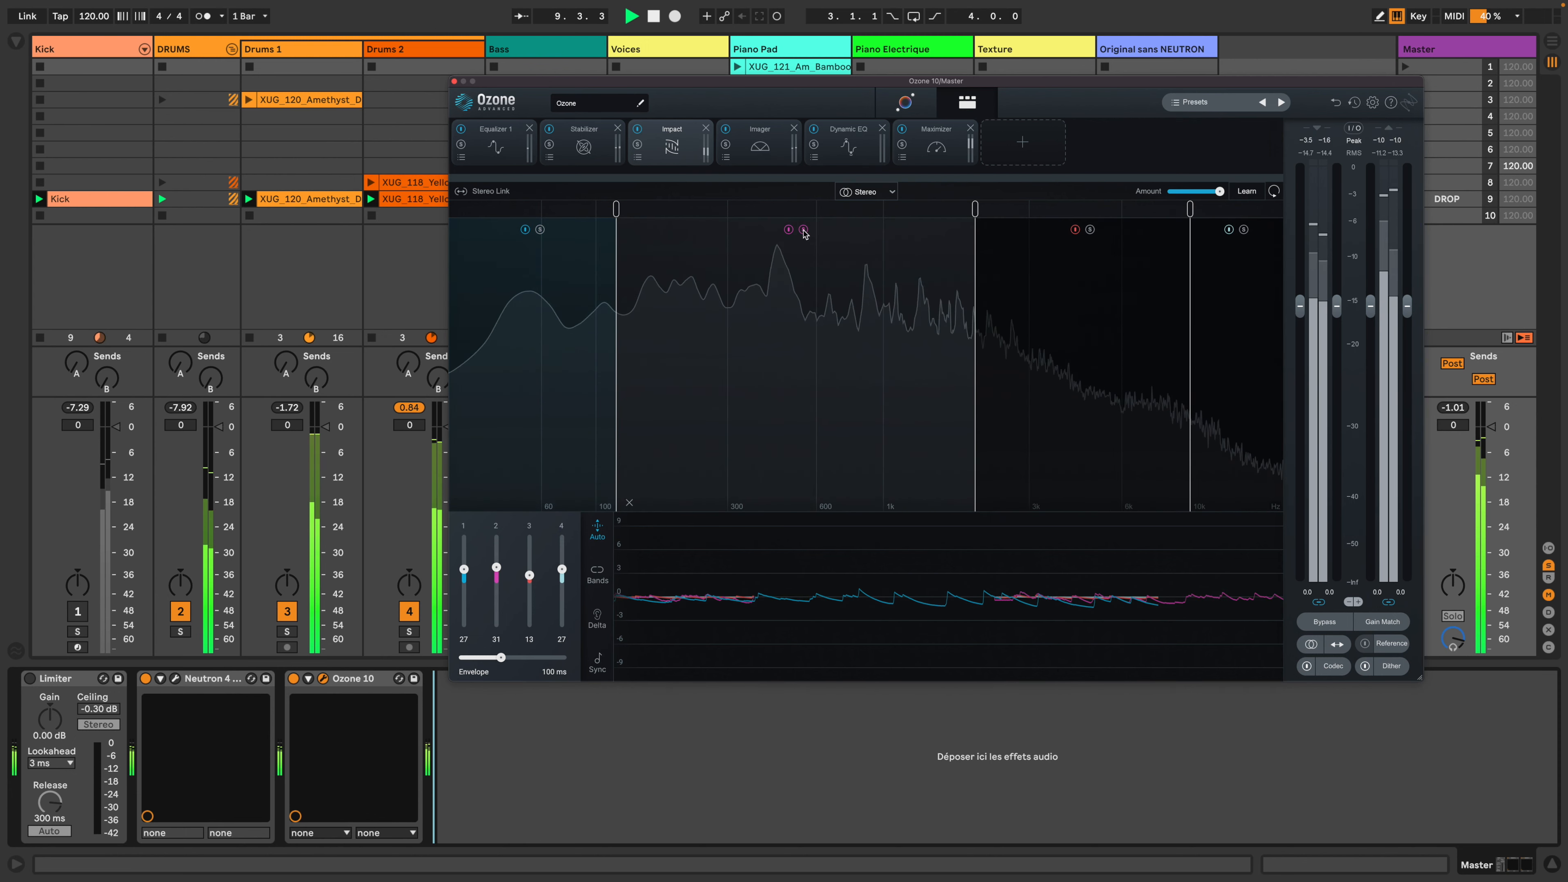
left_click(1091, 231)
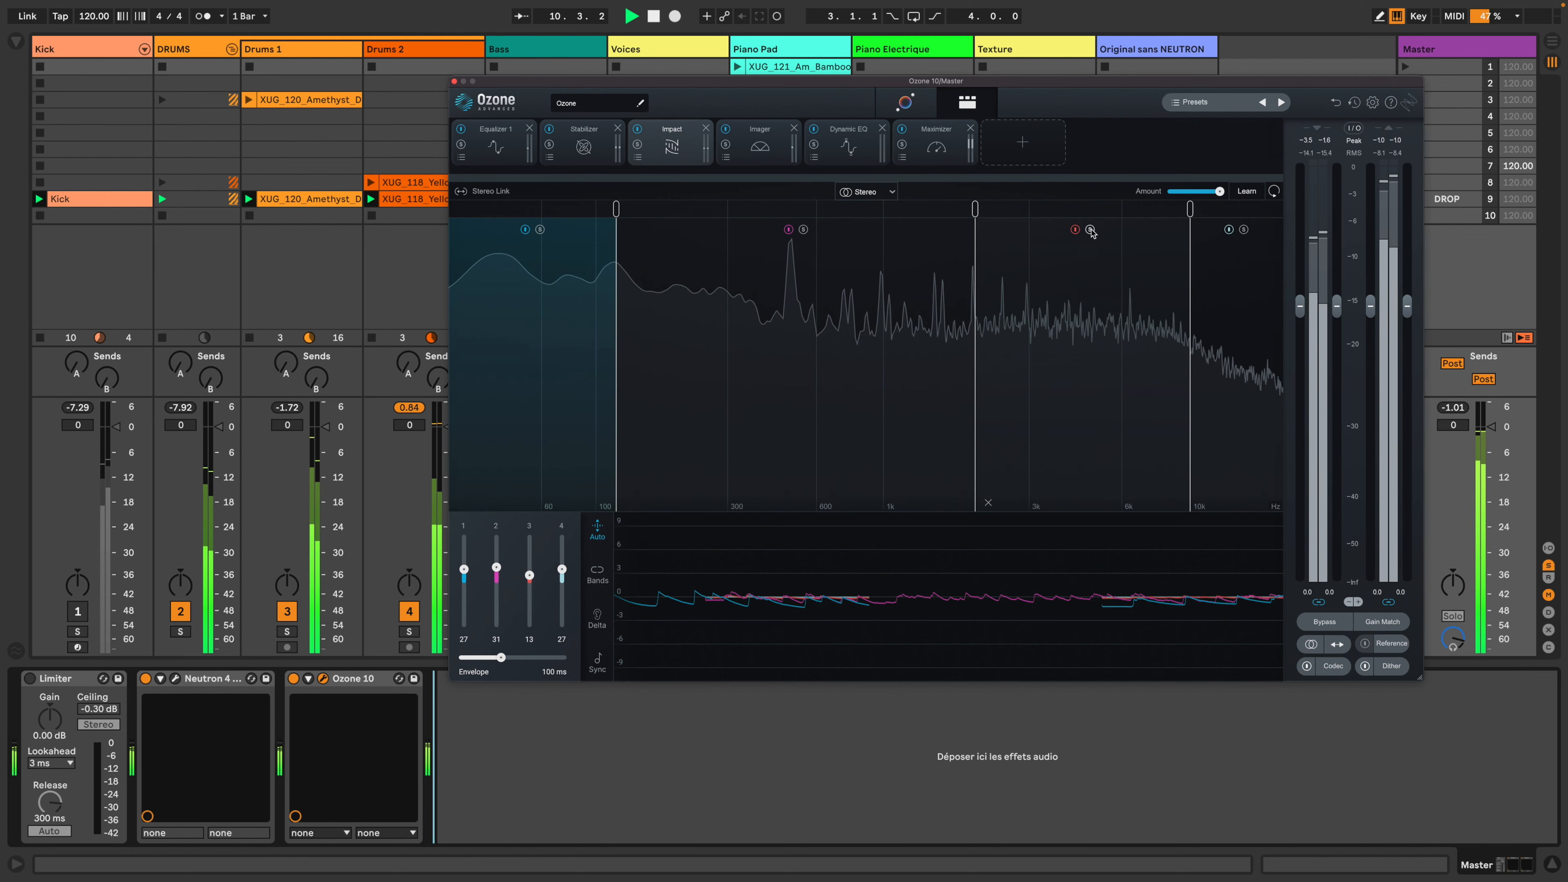
left_click(1090, 231)
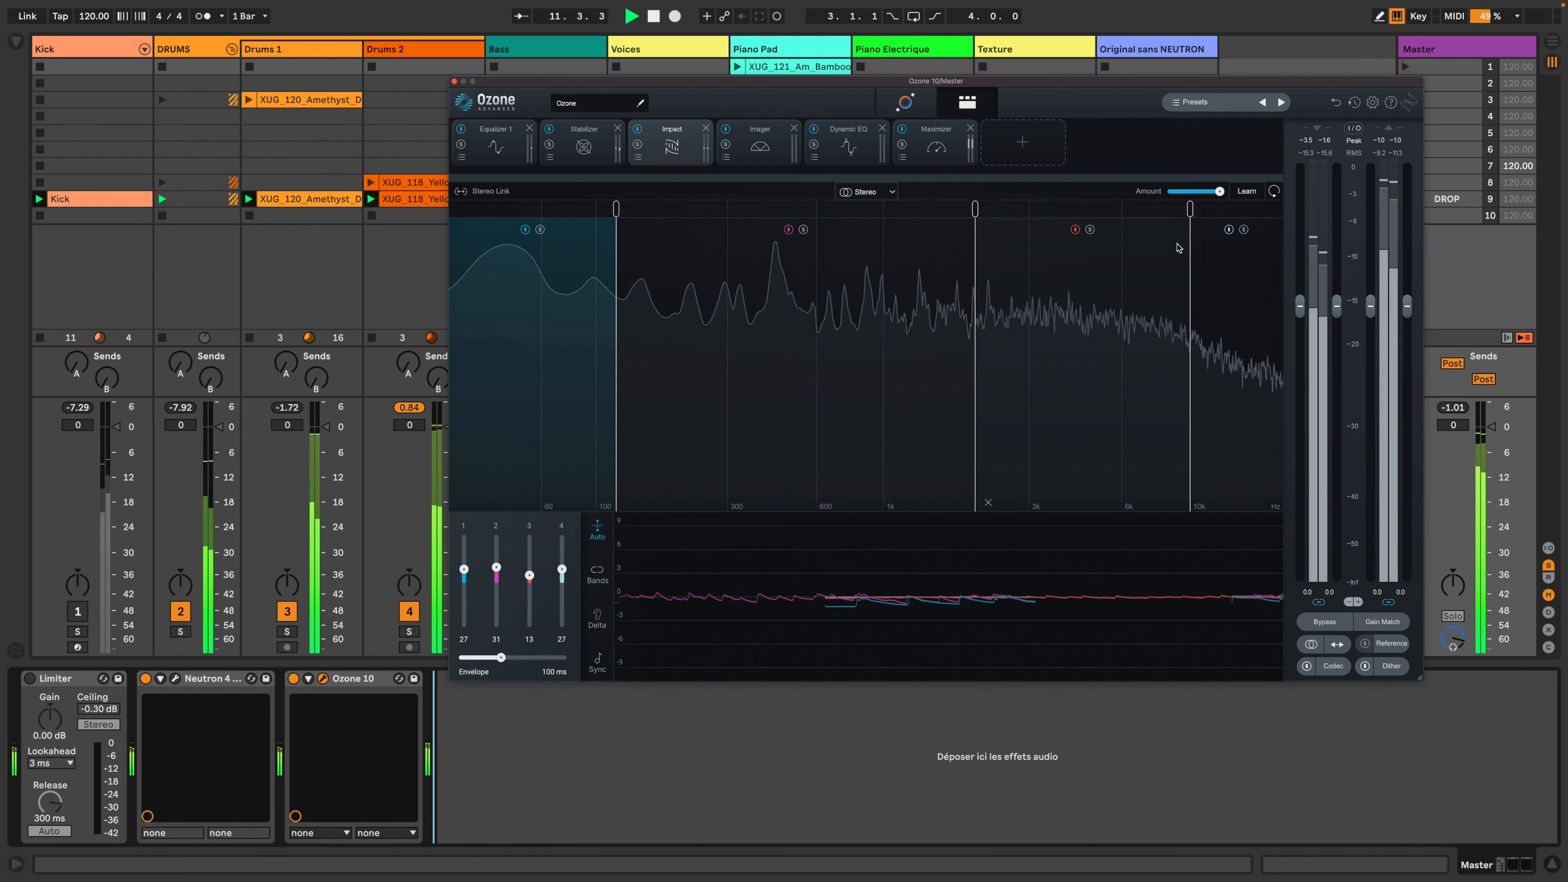
left_click(1243, 230)
left_click(1243, 231)
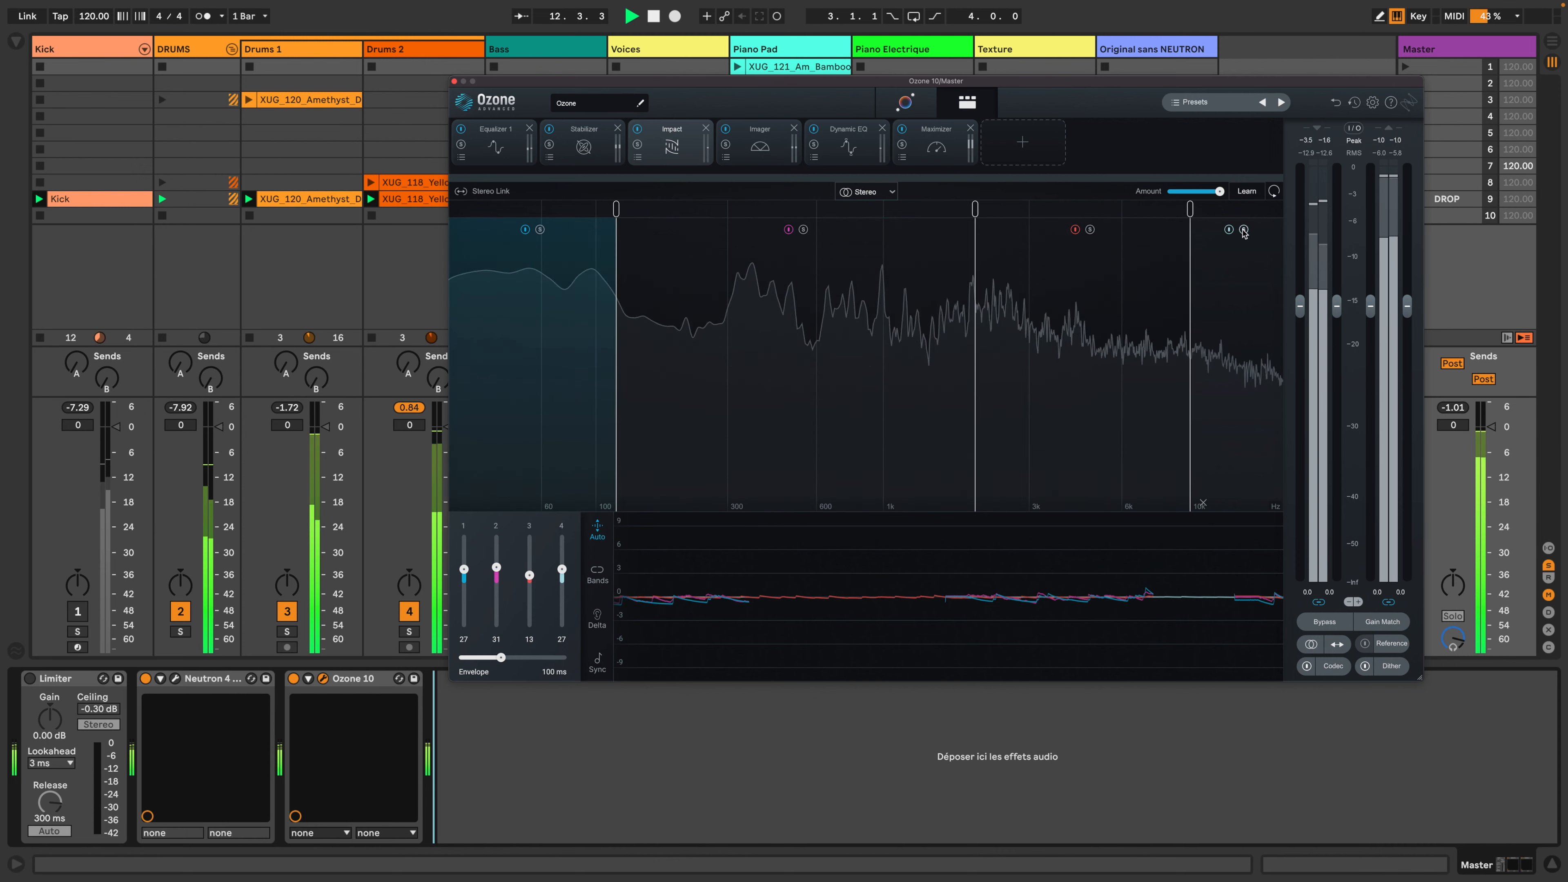
key("space")
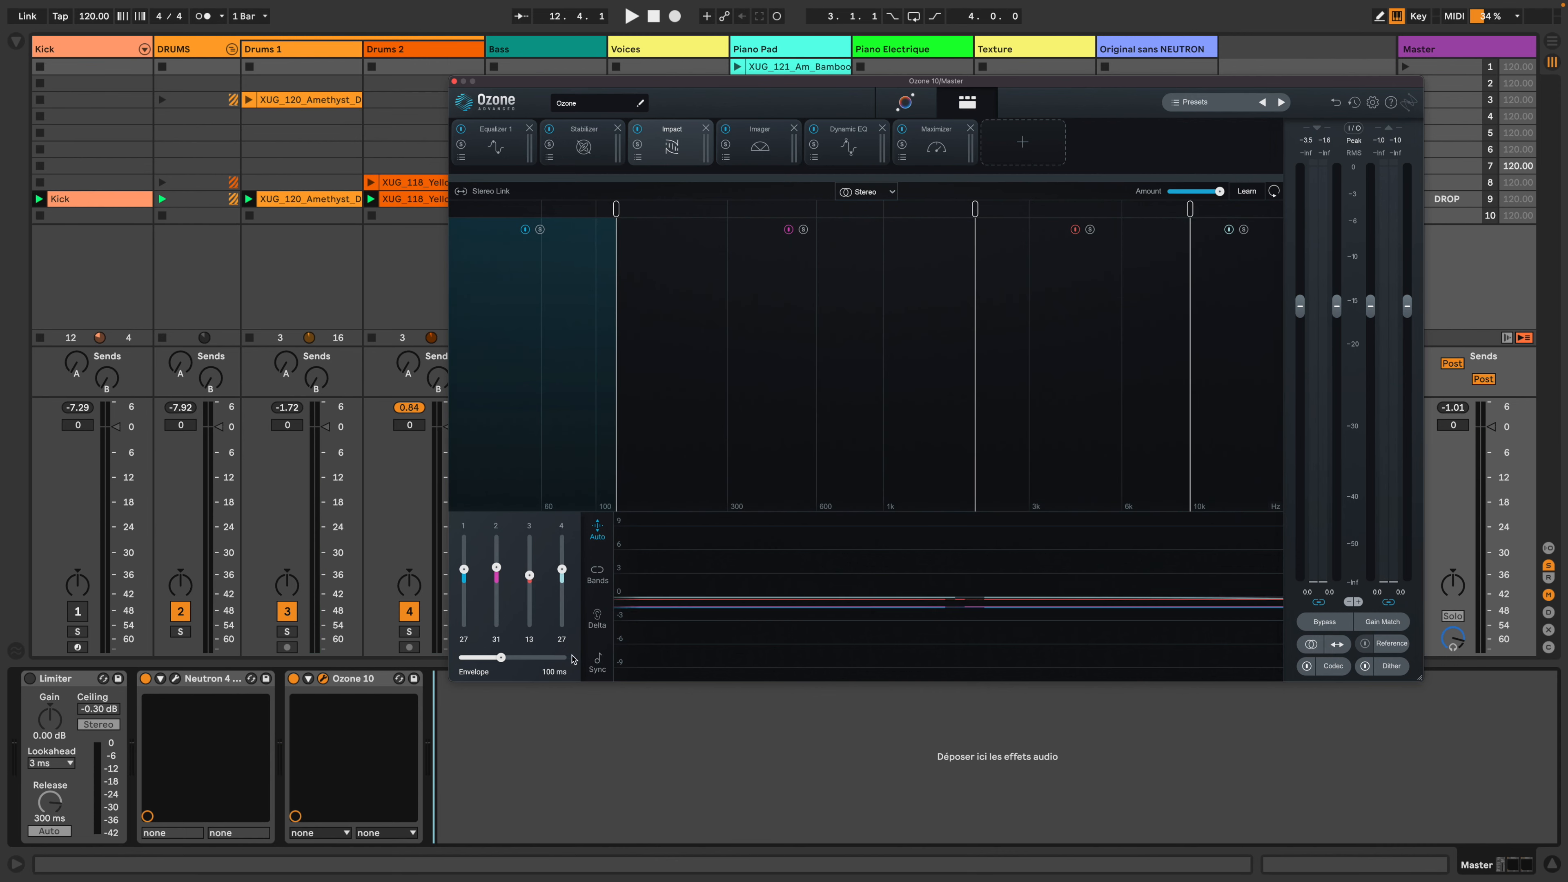
Step: Try Impact's Envelope at 127 ms and 135 ms while listening
left_click_drag(501, 659, 635, 668)
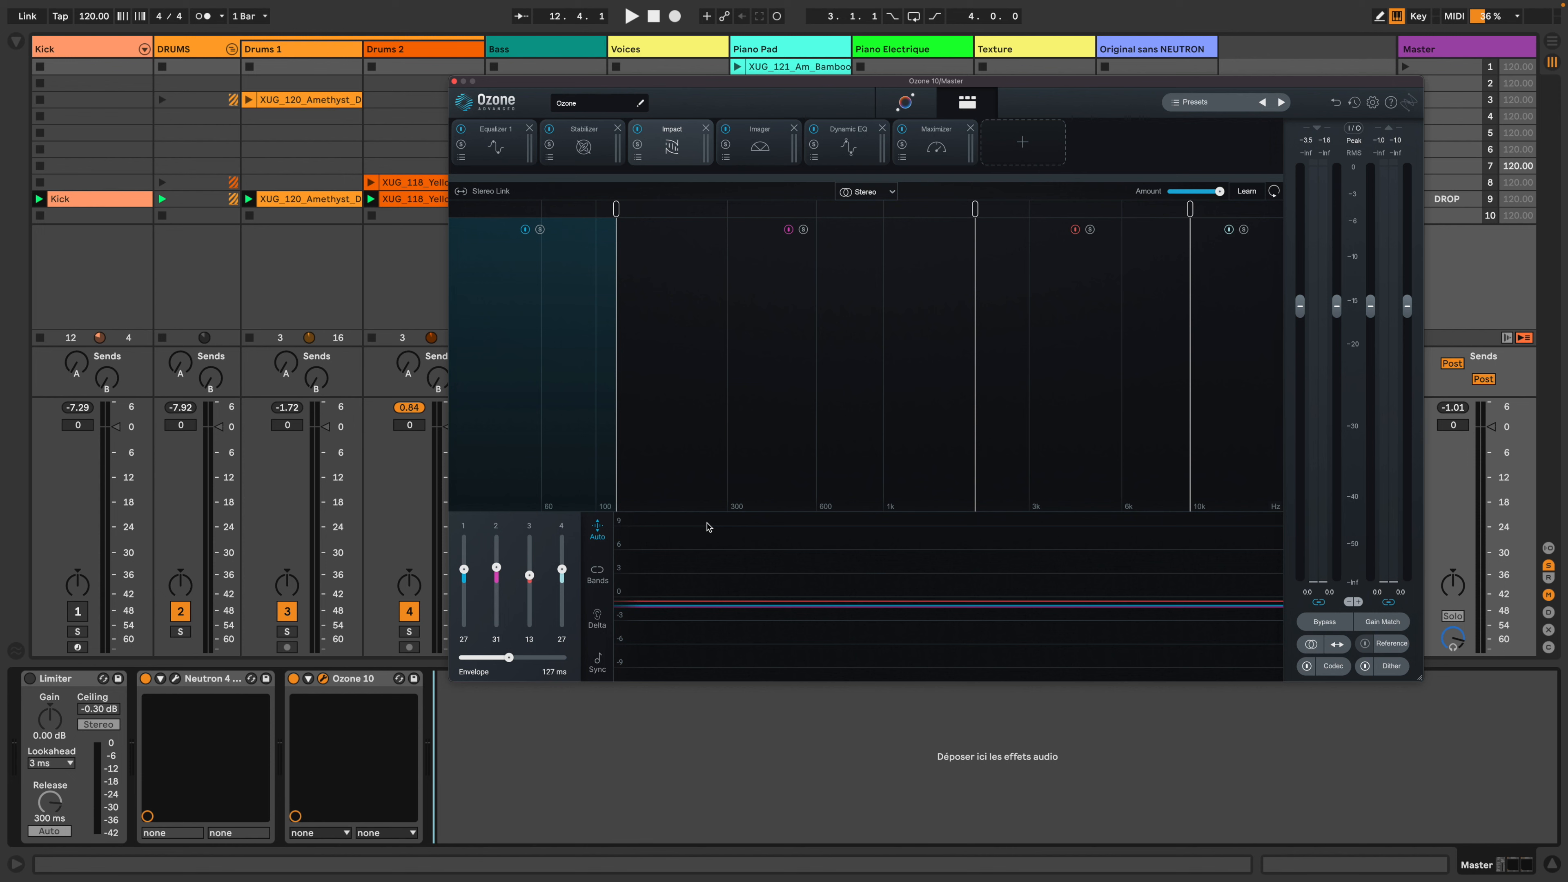
key("space")
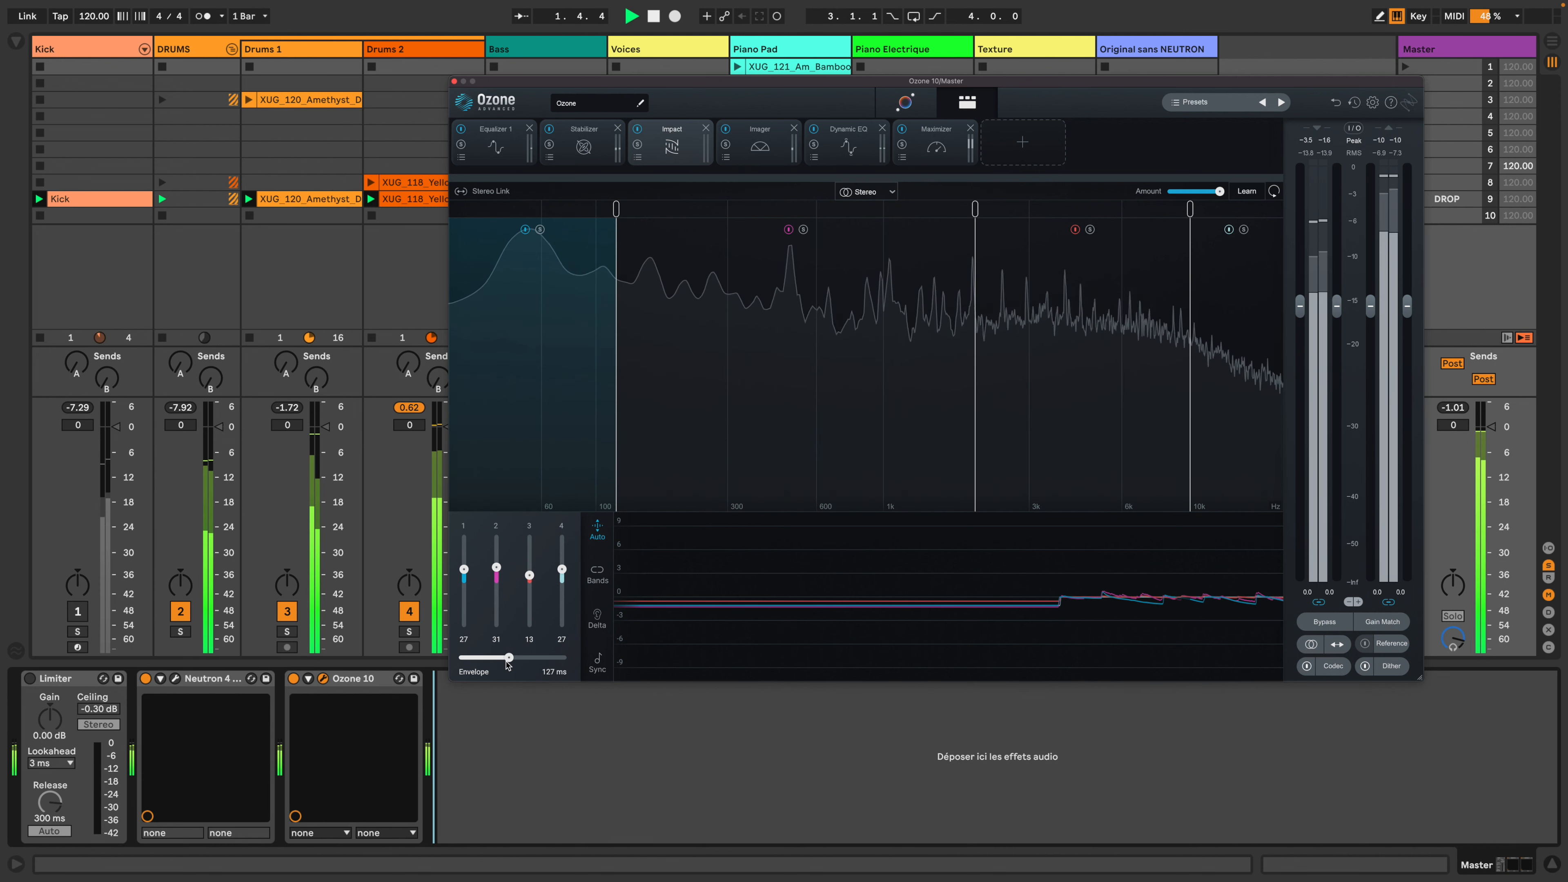
mouse_move(507, 658)
left_mouse_down()
mouse_move(451, 658)
mouse_move(578, 672)
mouse_move(511, 657)
left_mouse_up()
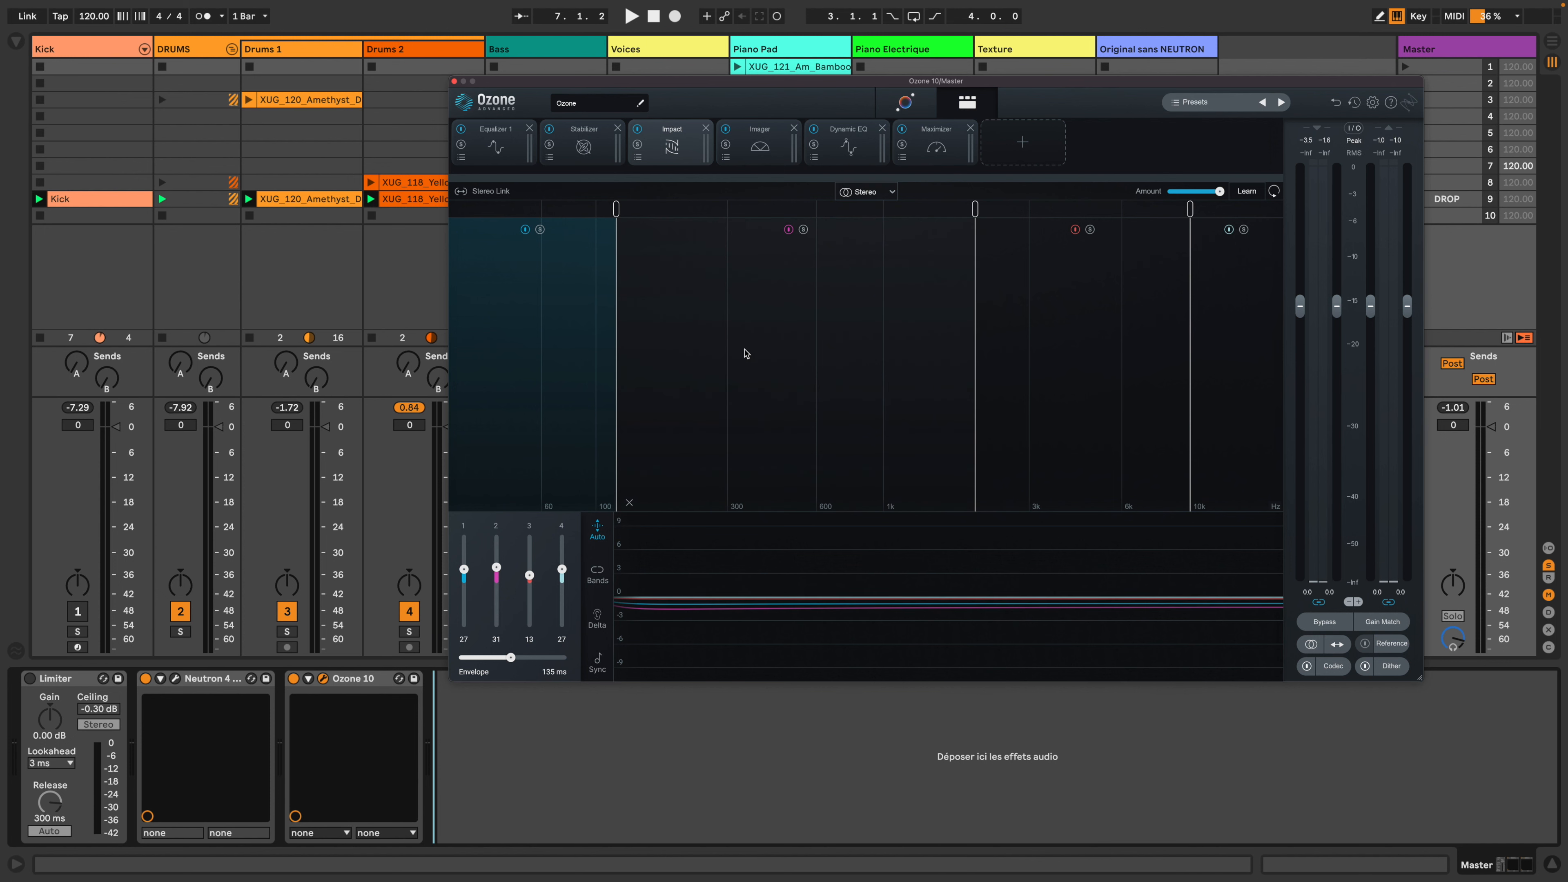
Step: Compare Impact bypassed and enabled during playback, trying its Envelope at 29 ms
key("space")
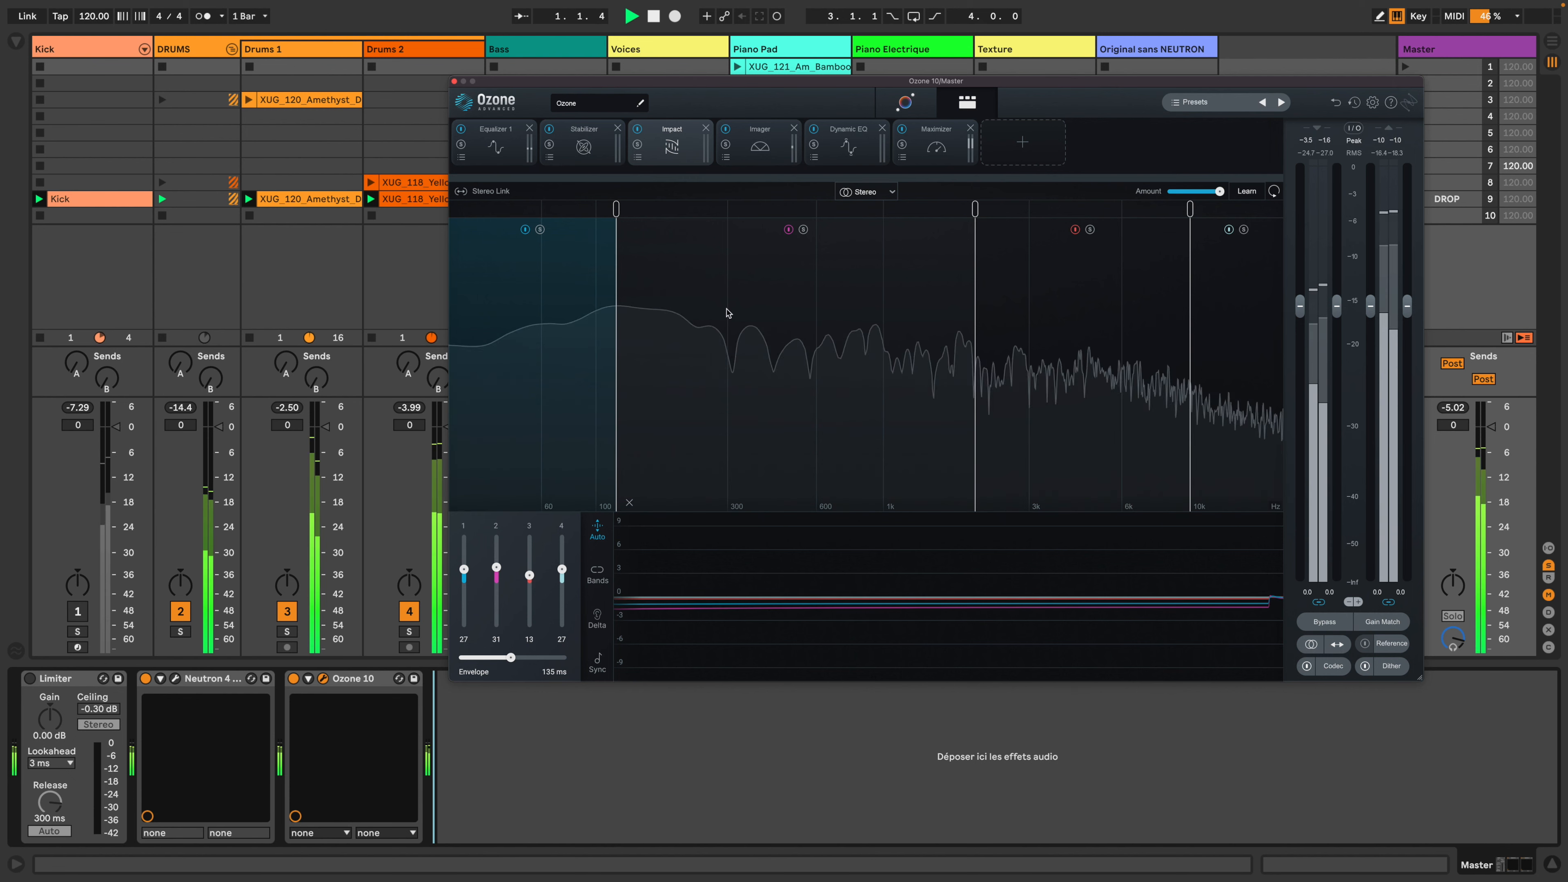
left_click(637, 131)
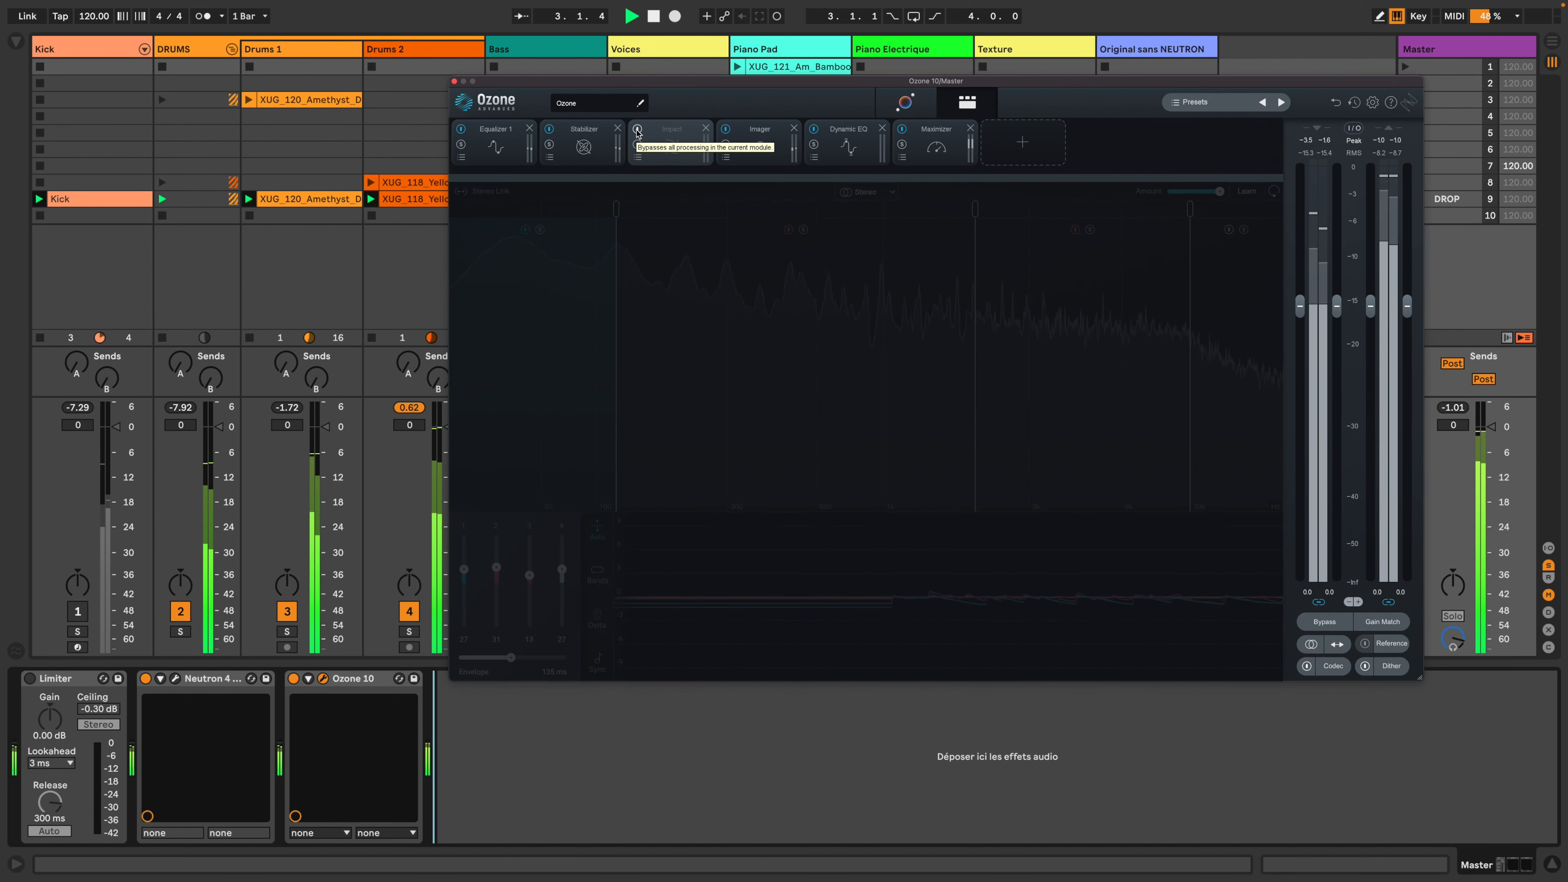
left_click(637, 131)
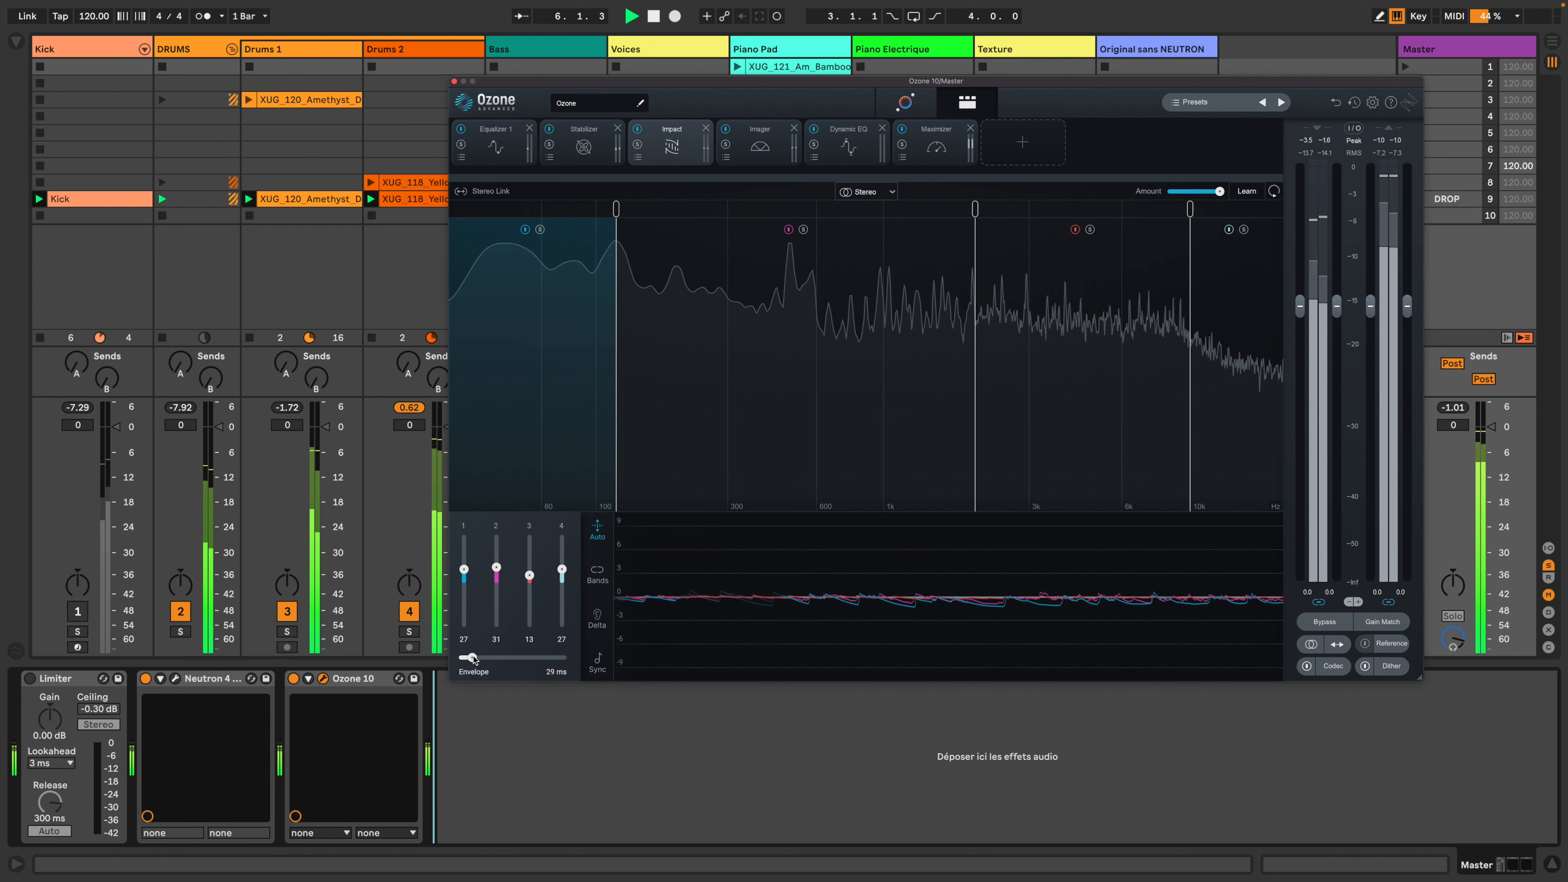
left_click(637, 130)
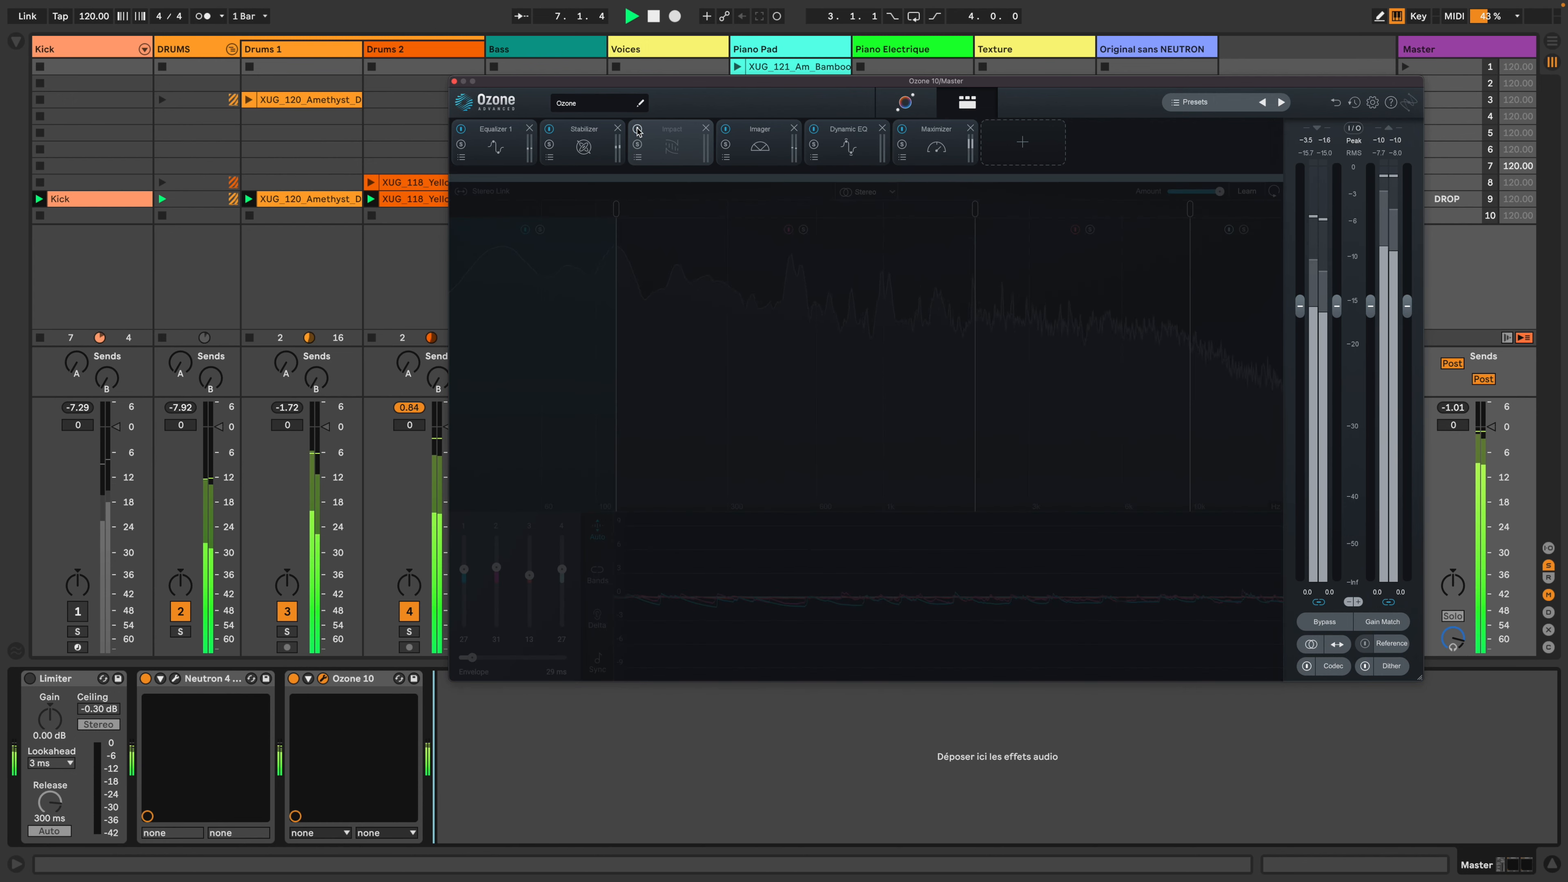
left_click(637, 130)
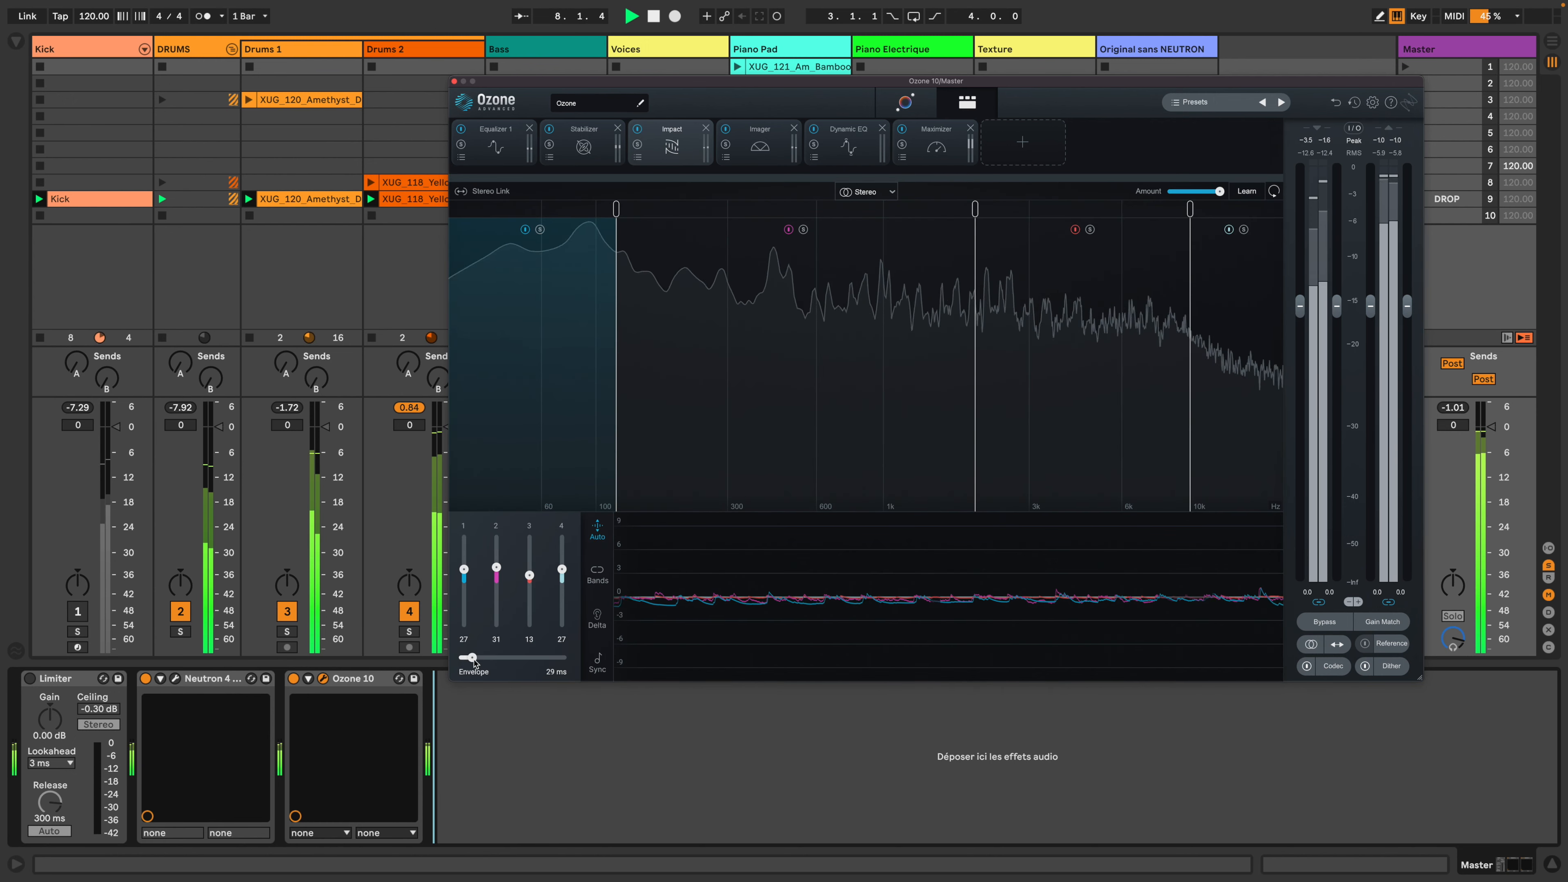
Step: Try Impact's Envelope at 500 ms and 191 ms during playback, comparing against the bypassed module
left_click_drag(474, 662, 567, 678)
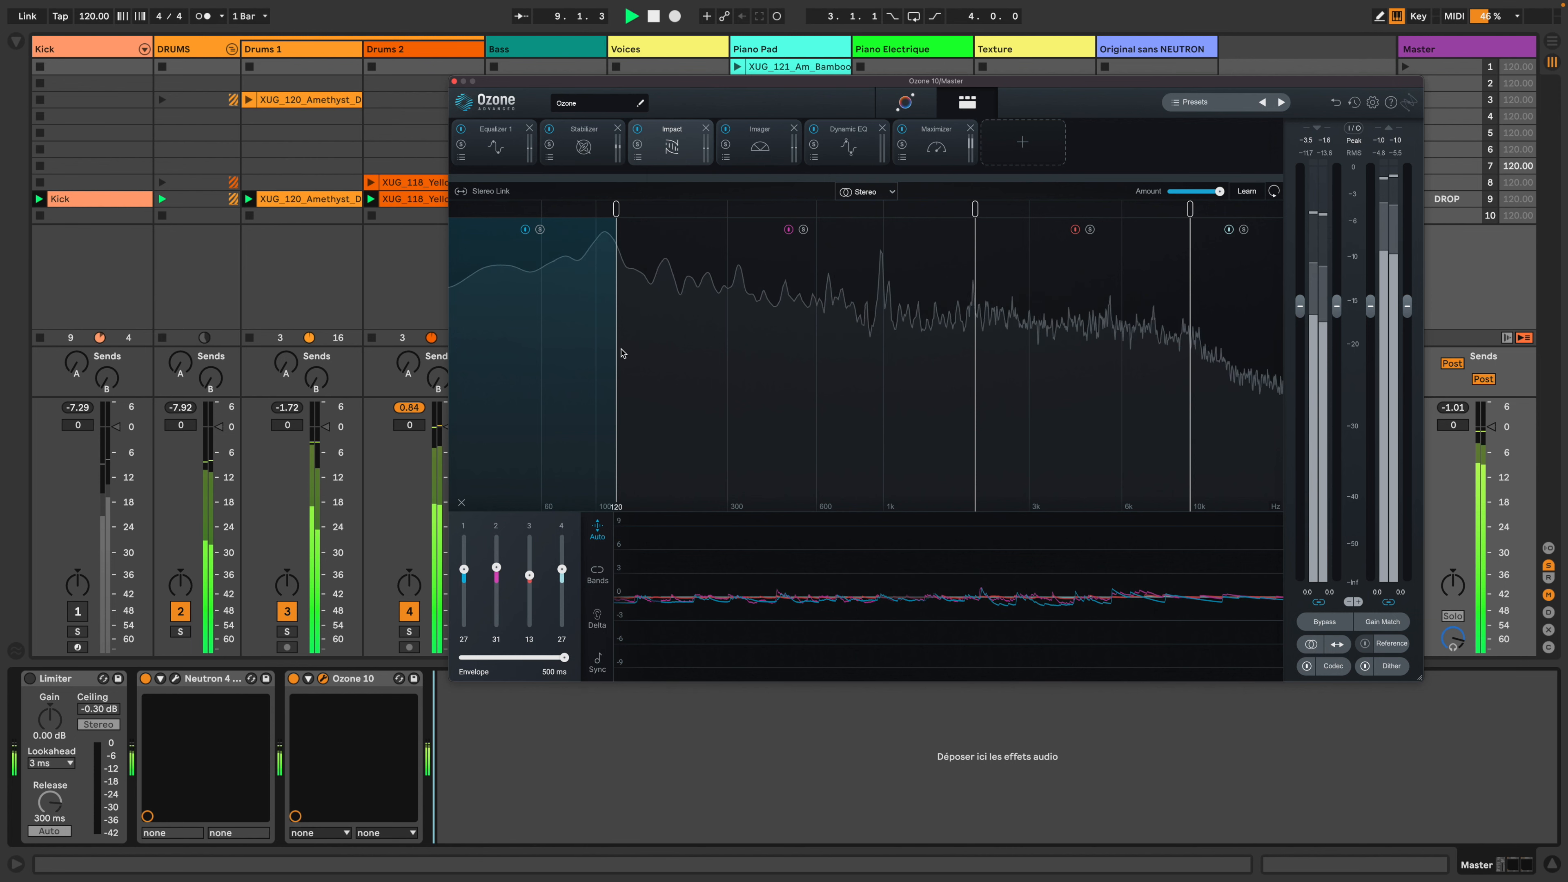
left_click(637, 131)
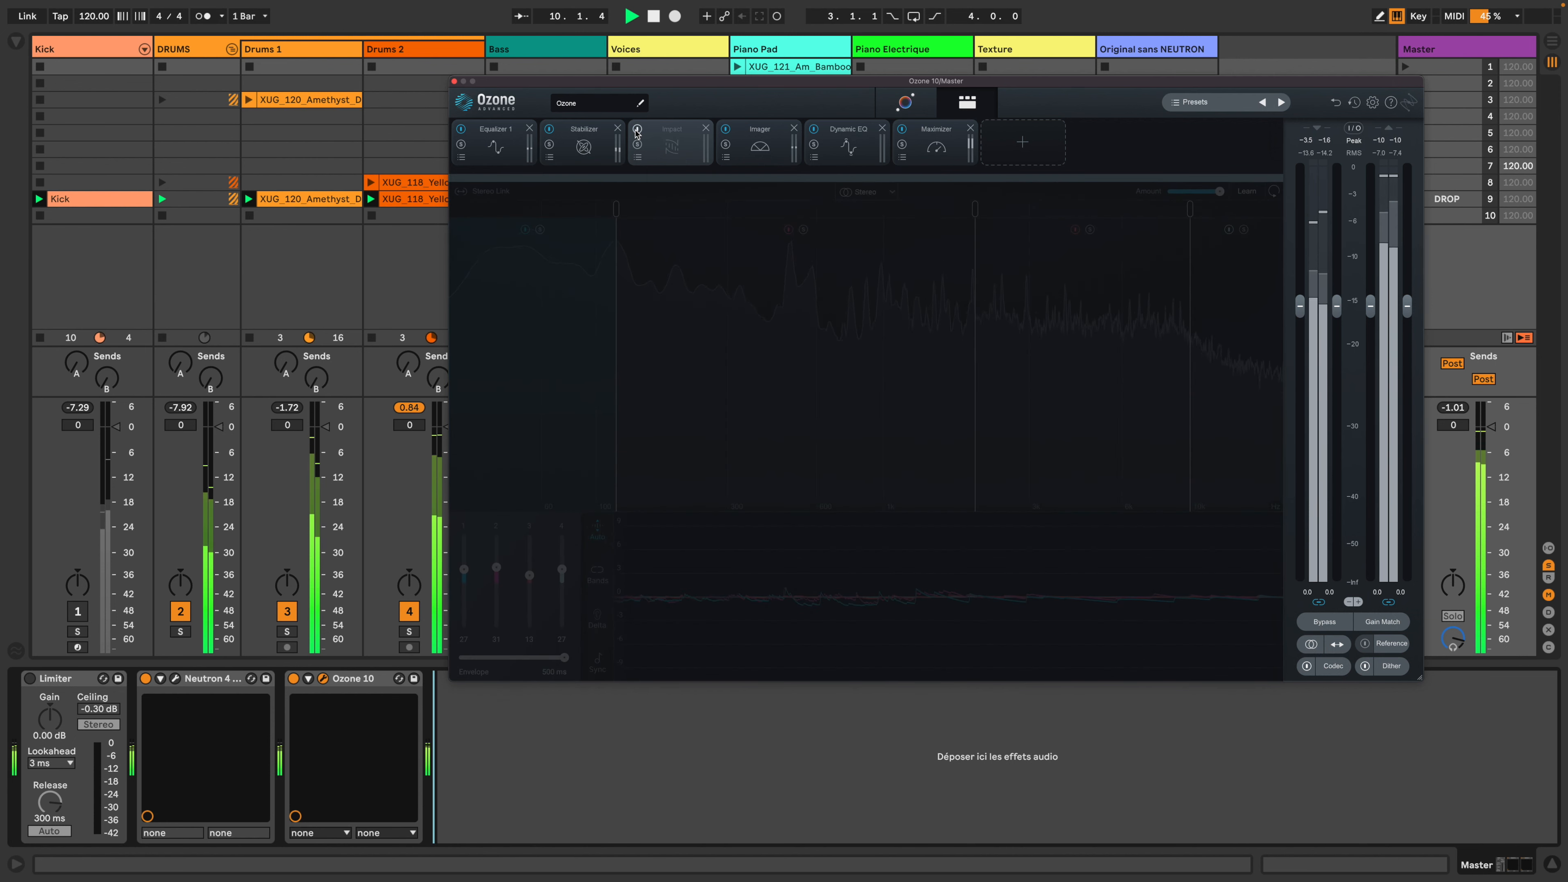
left_click(637, 131)
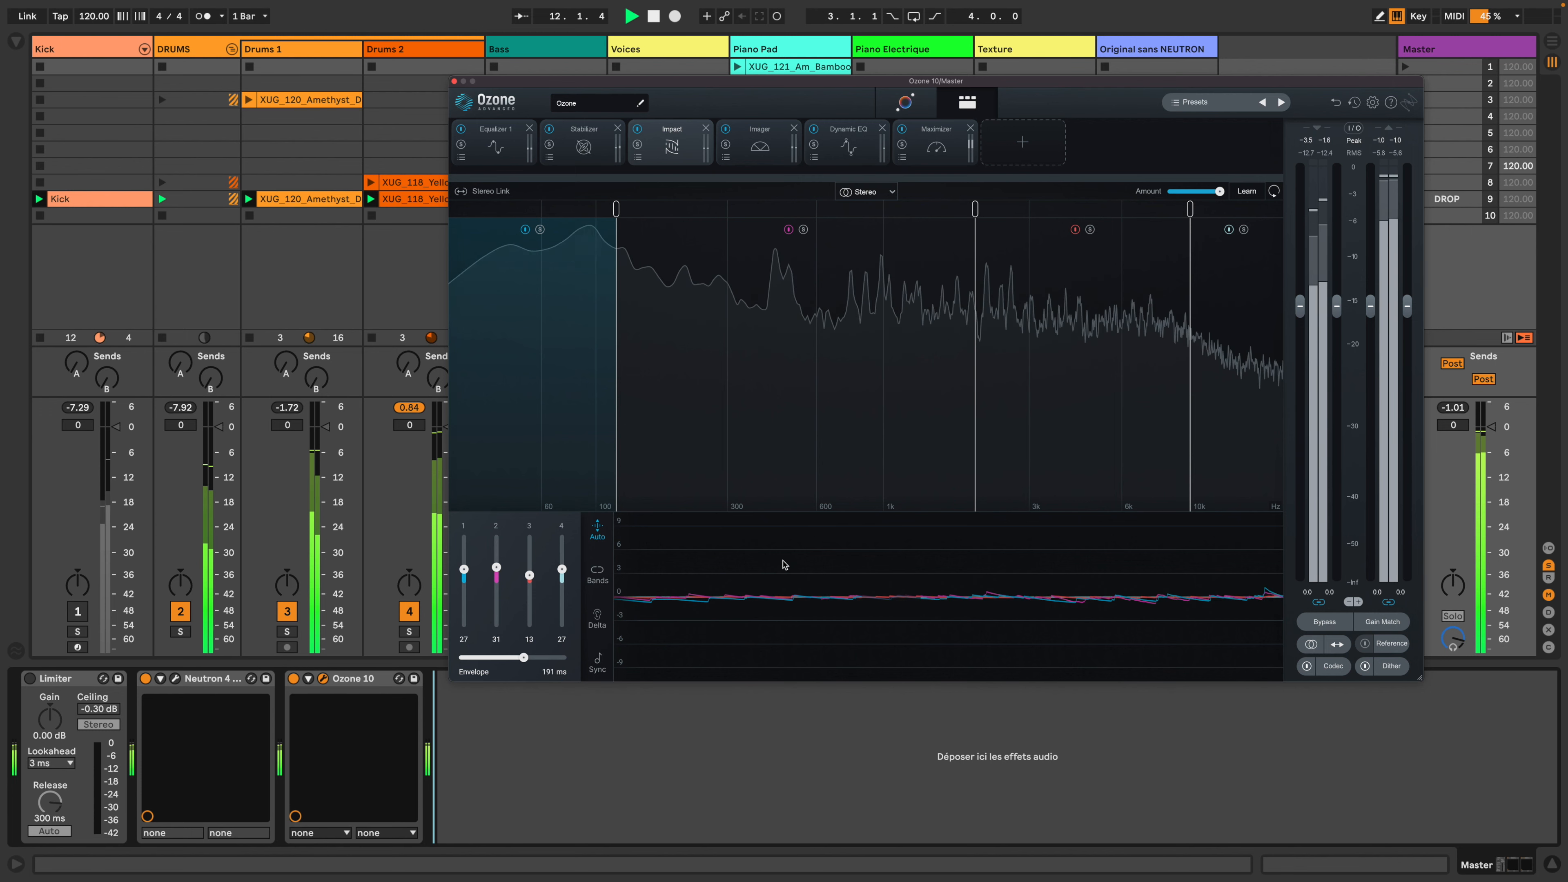
key("space")
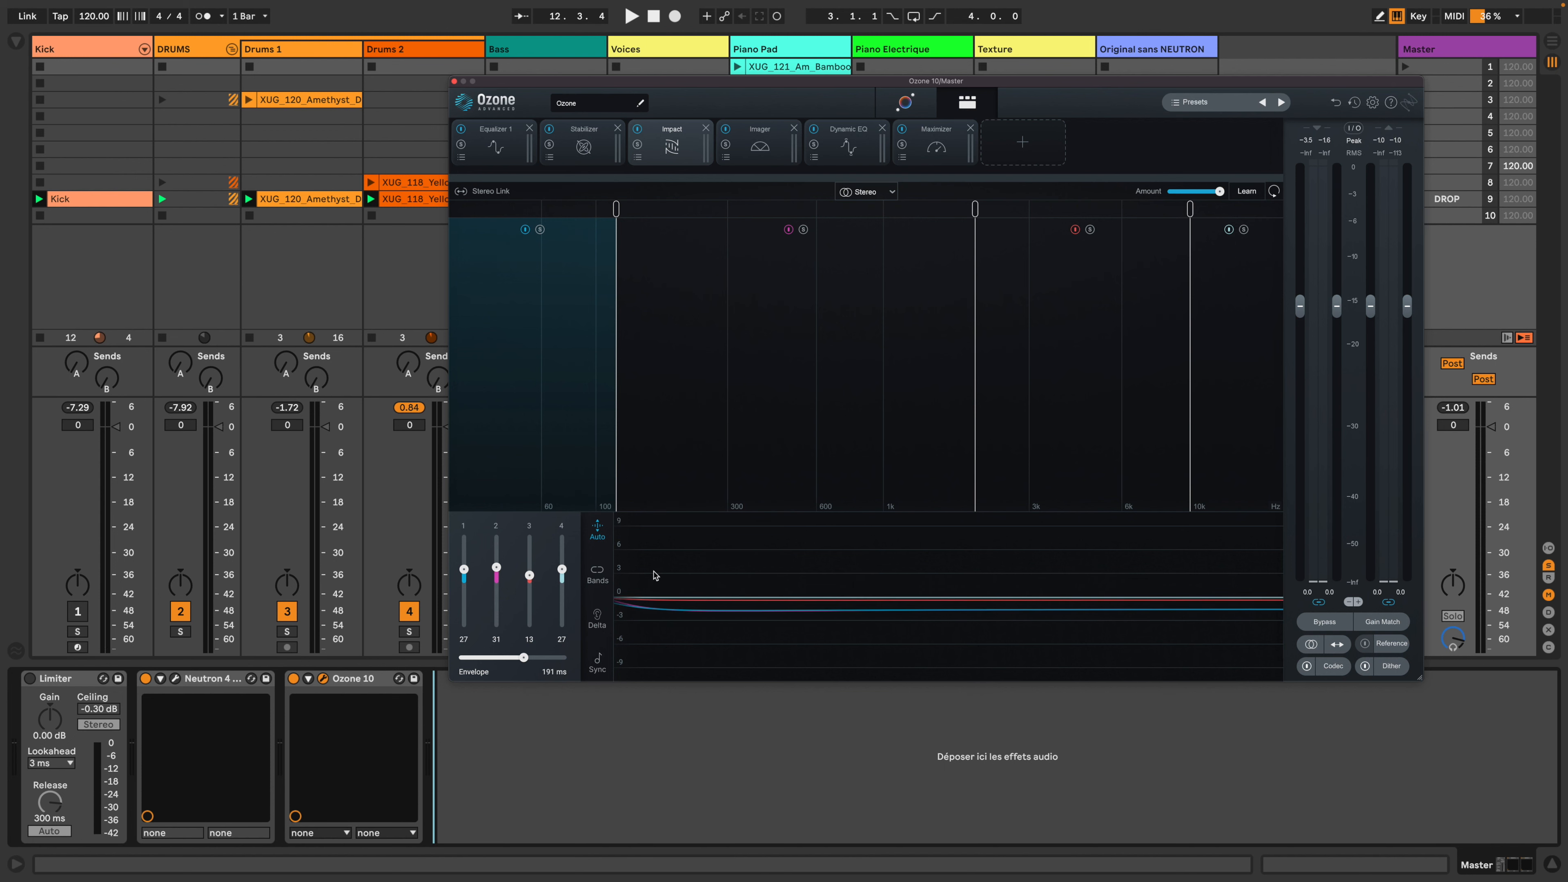
Step: Sync Impact's Envelope to the song tempo at 1/16 and listen to the result
left_click(599, 662)
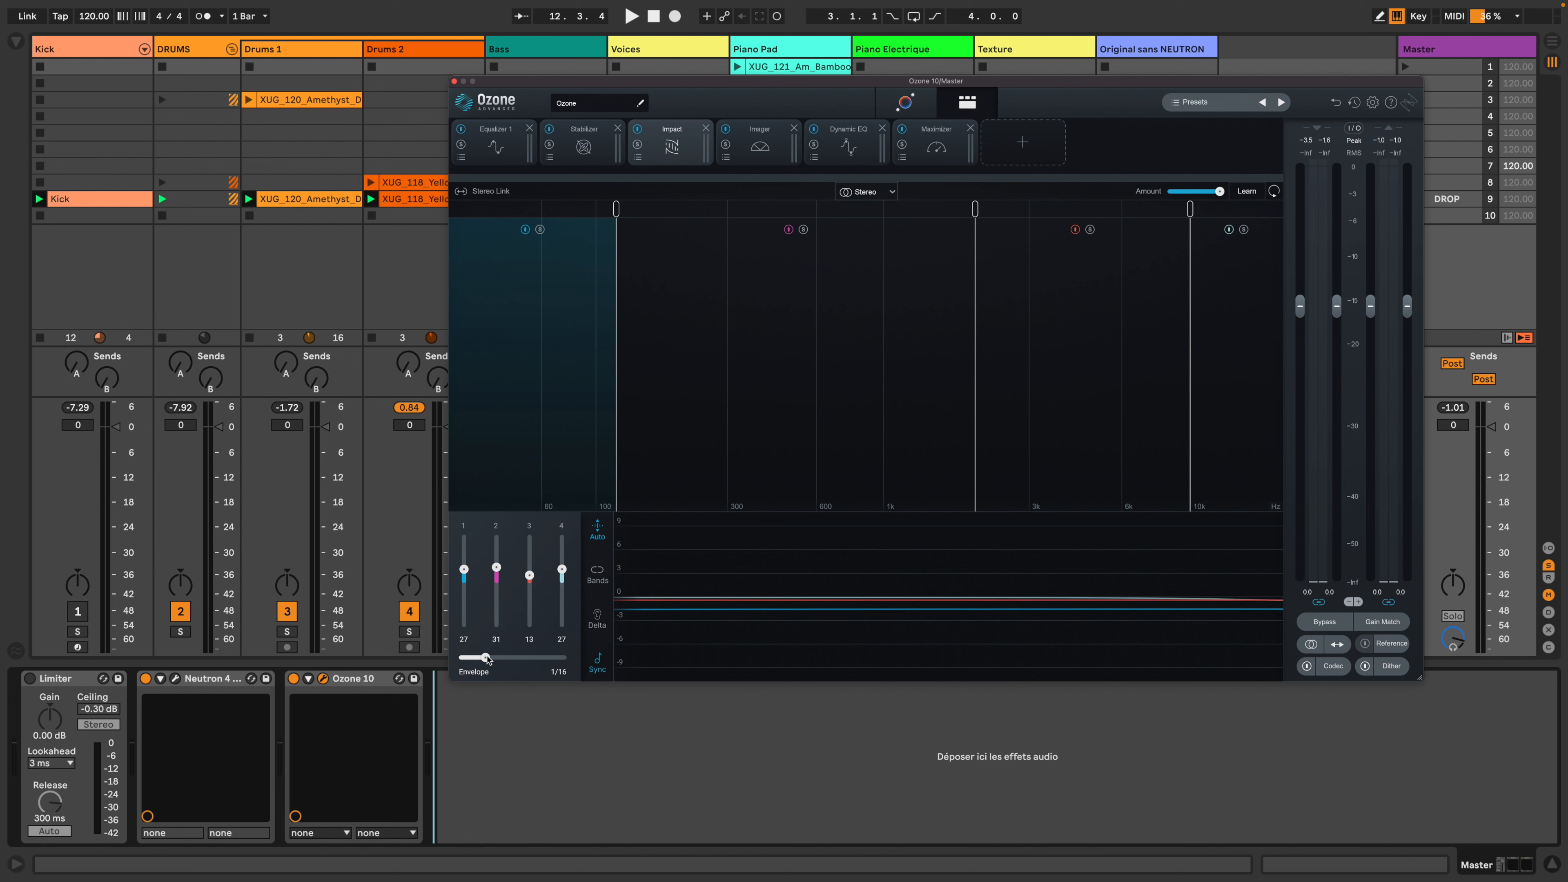
mouse_move(488, 658)
left_mouse_down()
mouse_move(559, 658)
mouse_move(479, 659)
left_mouse_up()
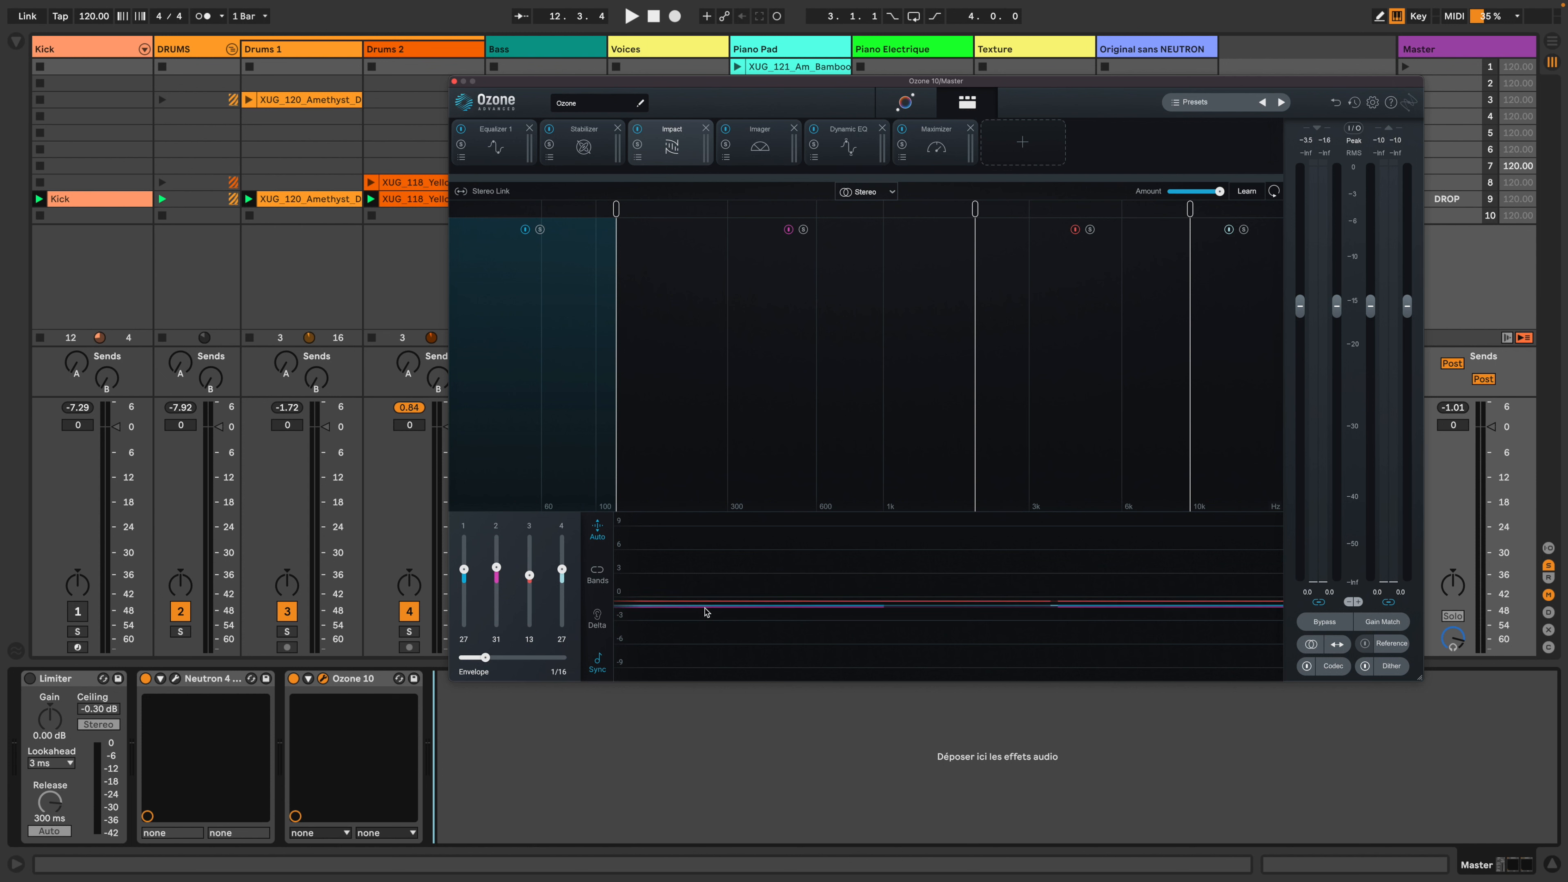
key("space")
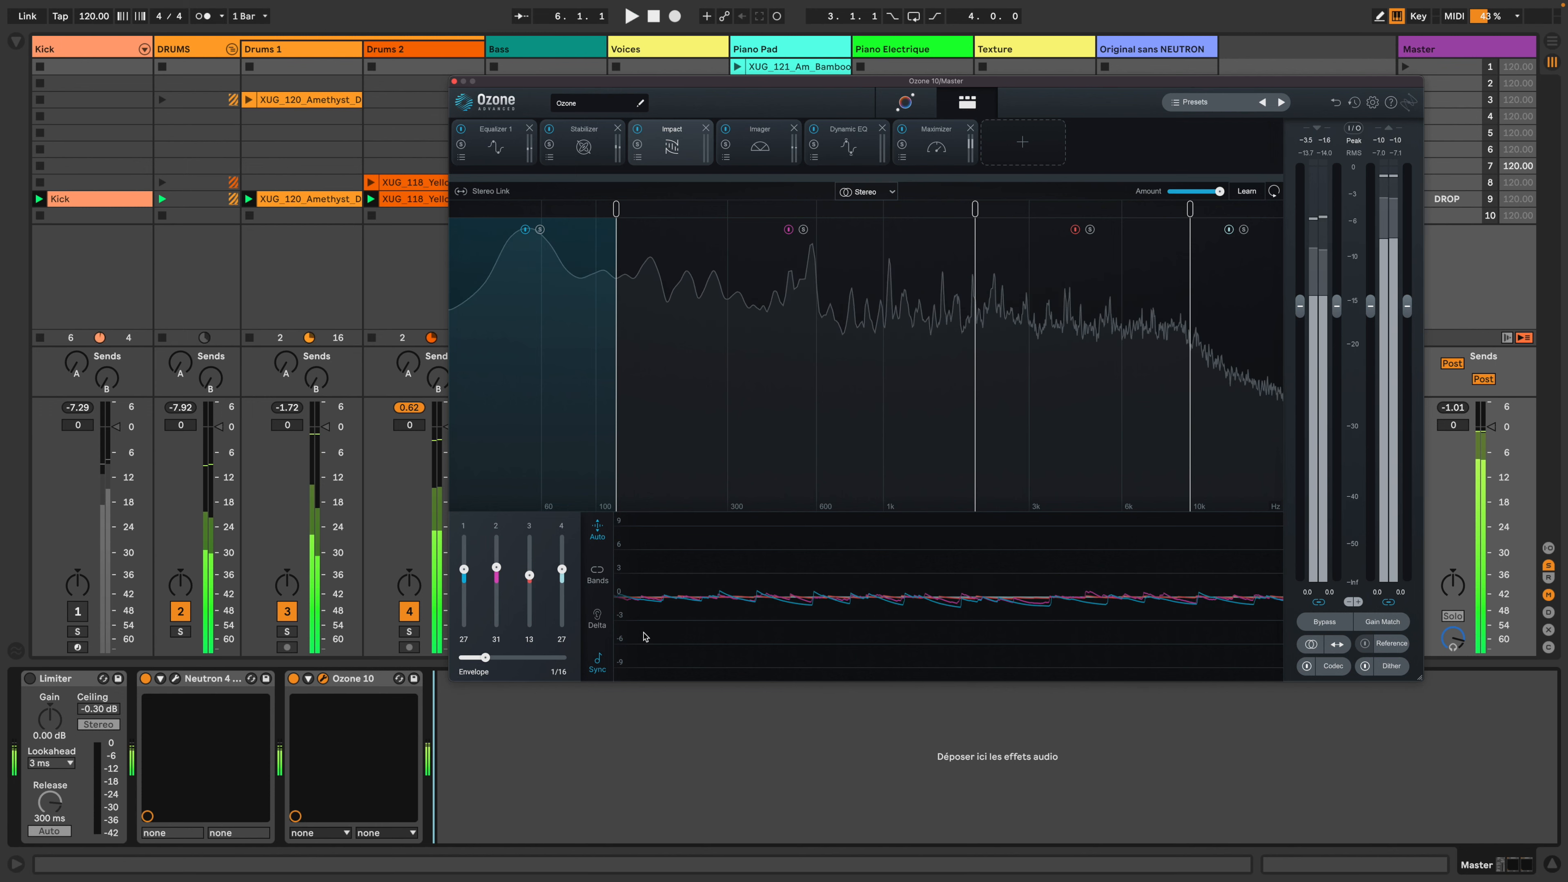
key("space")
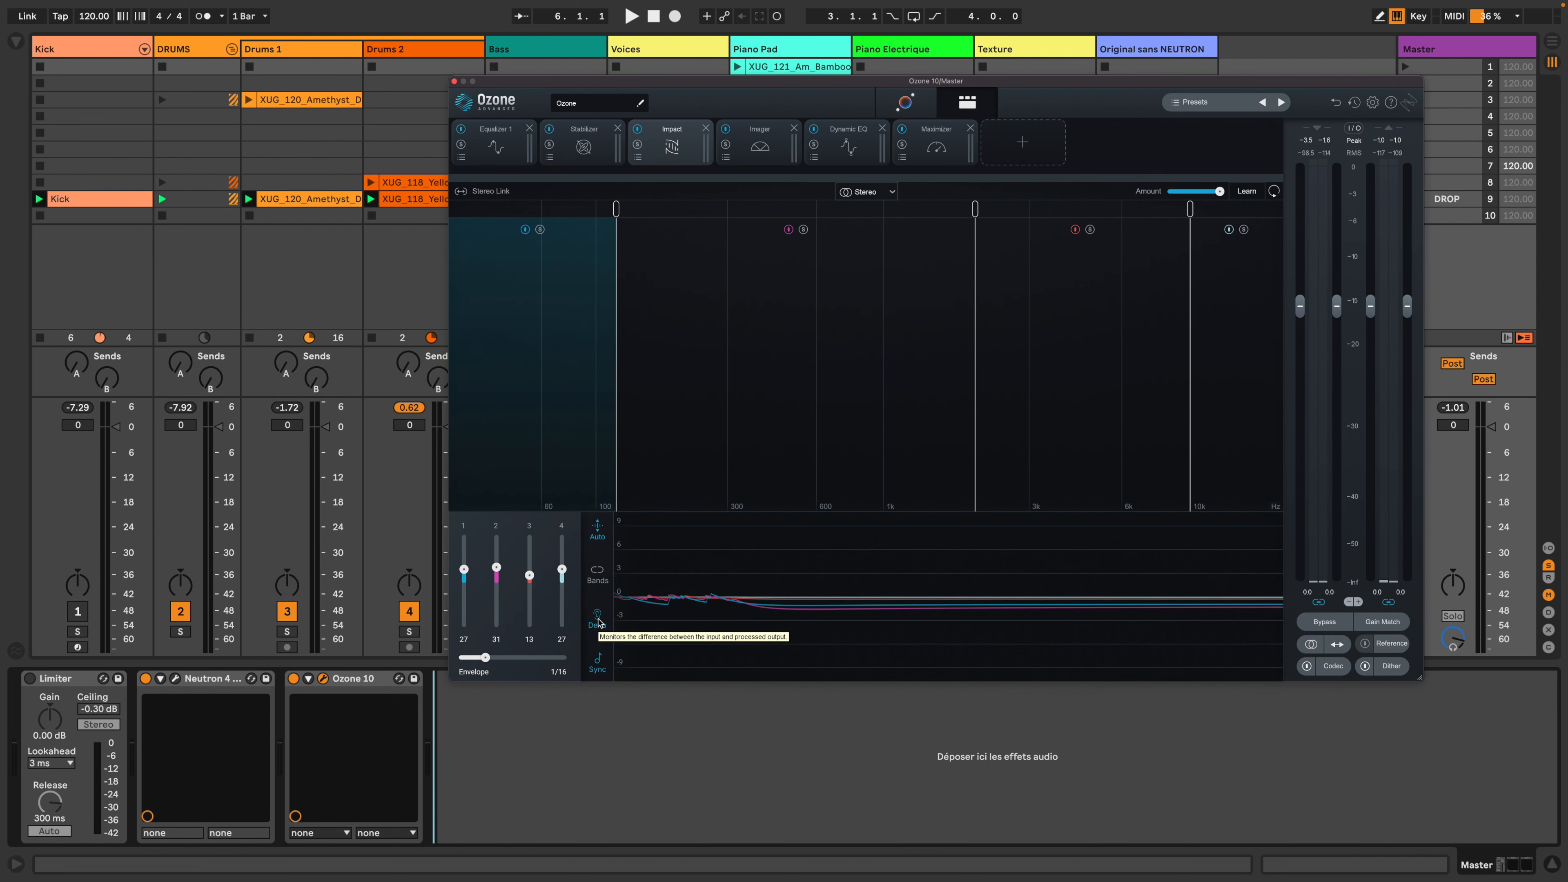
key("space")
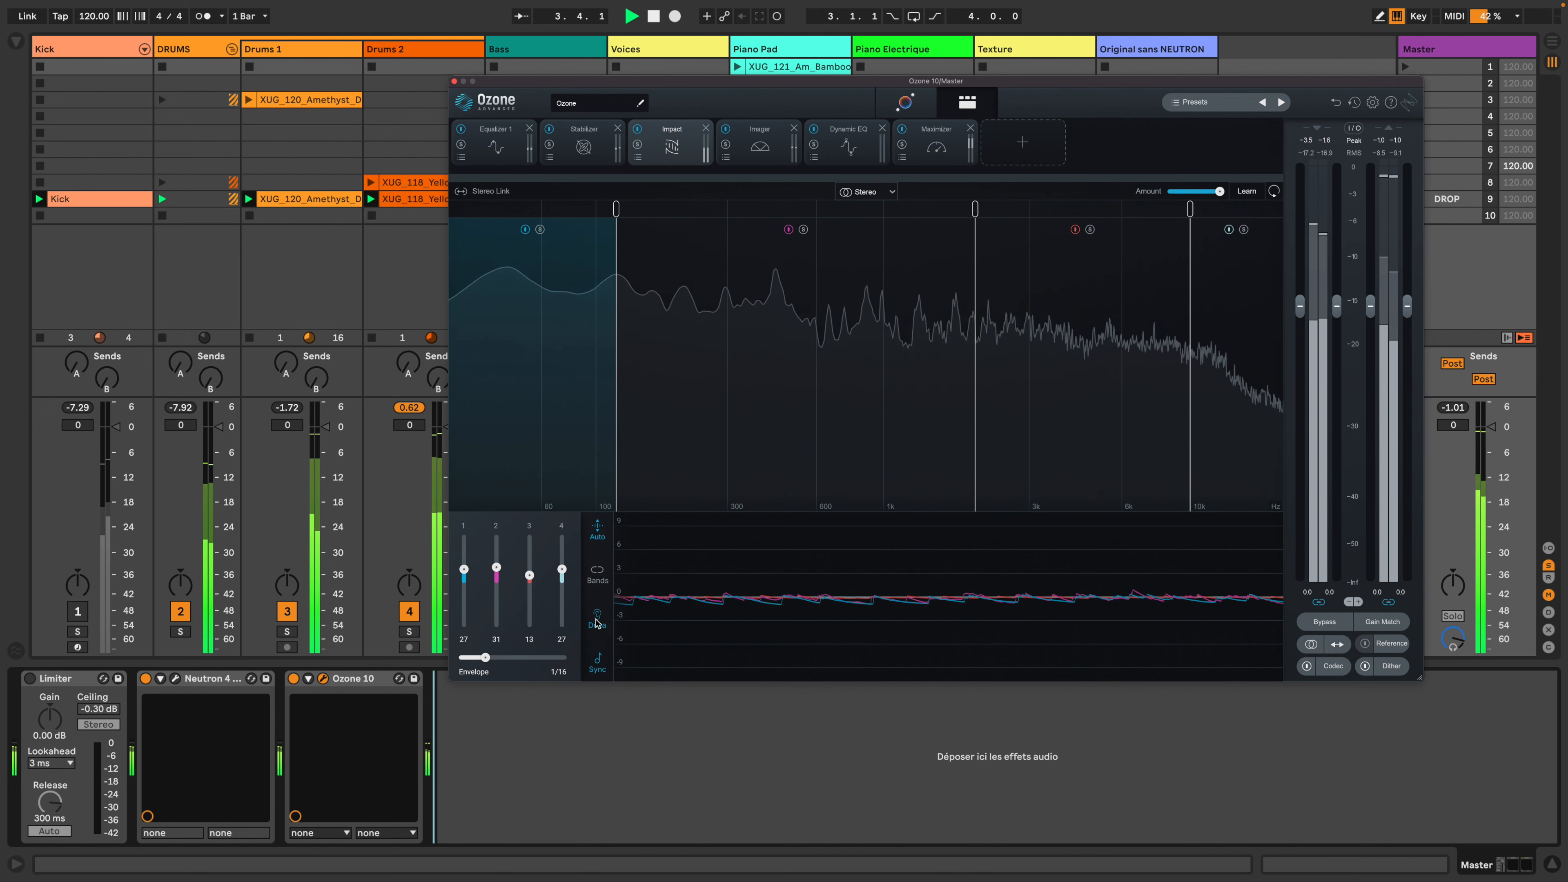
mouse_move(487, 657)
left_mouse_down()
mouse_move(552, 671)
mouse_move(441, 654)
mouse_move(485, 667)
left_mouse_up()
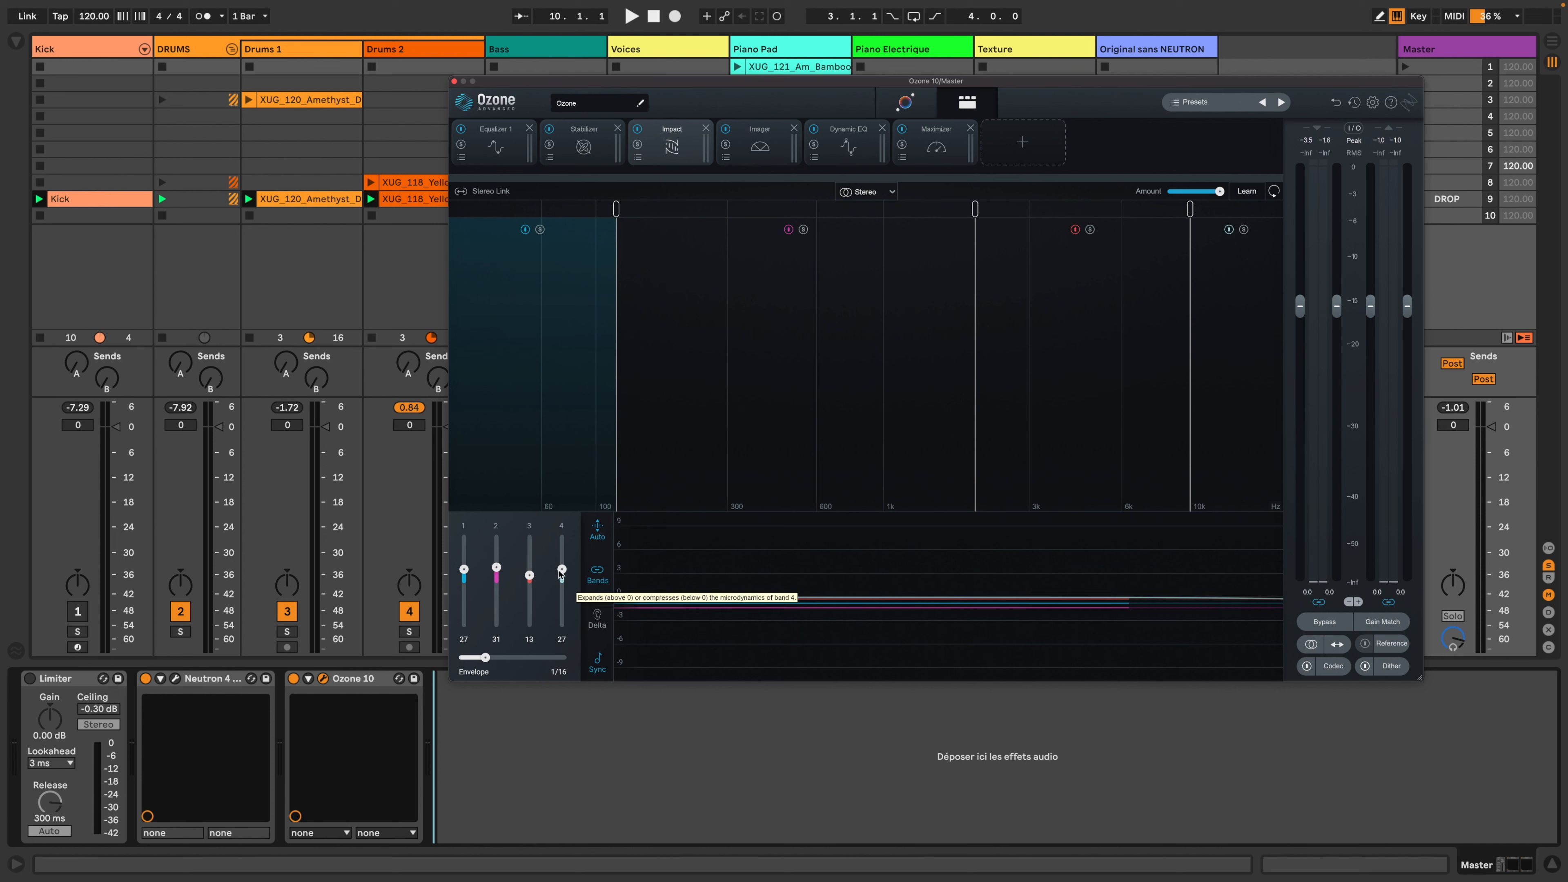
Step: Link Impact's four bands and raise them together to 38, 43, 24 and 38
key("space")
mouse_move(561, 573)
left_mouse_down()
mouse_move(562, 545)
mouse_move(558, 618)
mouse_move(558, 566)
left_mouse_up()
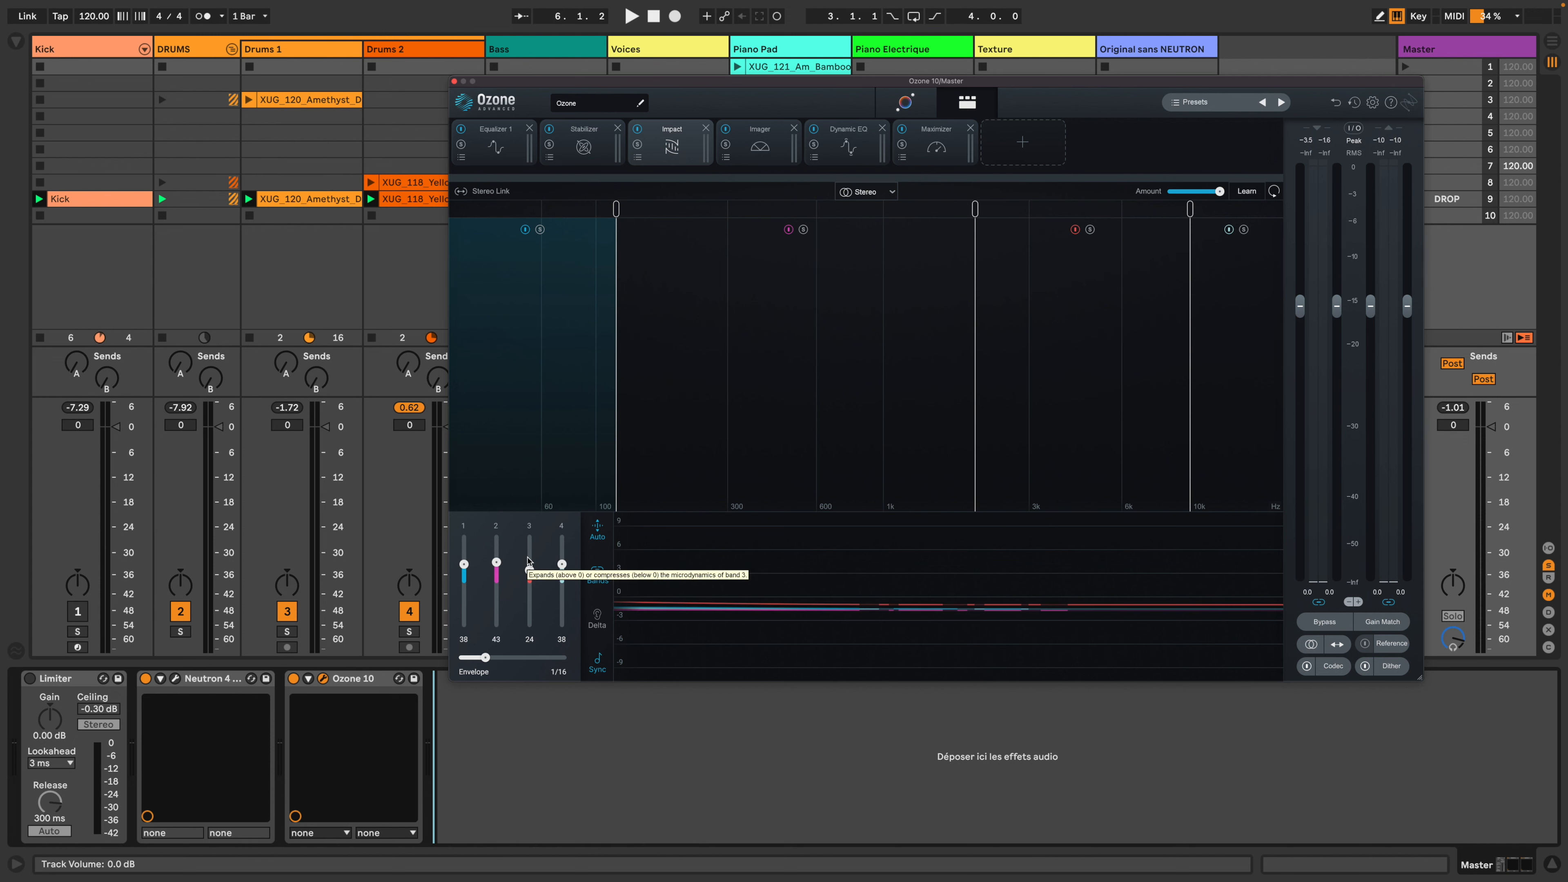
Step: Listen to Impact's Delta signal during playback, and return from the Assistant view to the detailed module view
left_click(599, 623)
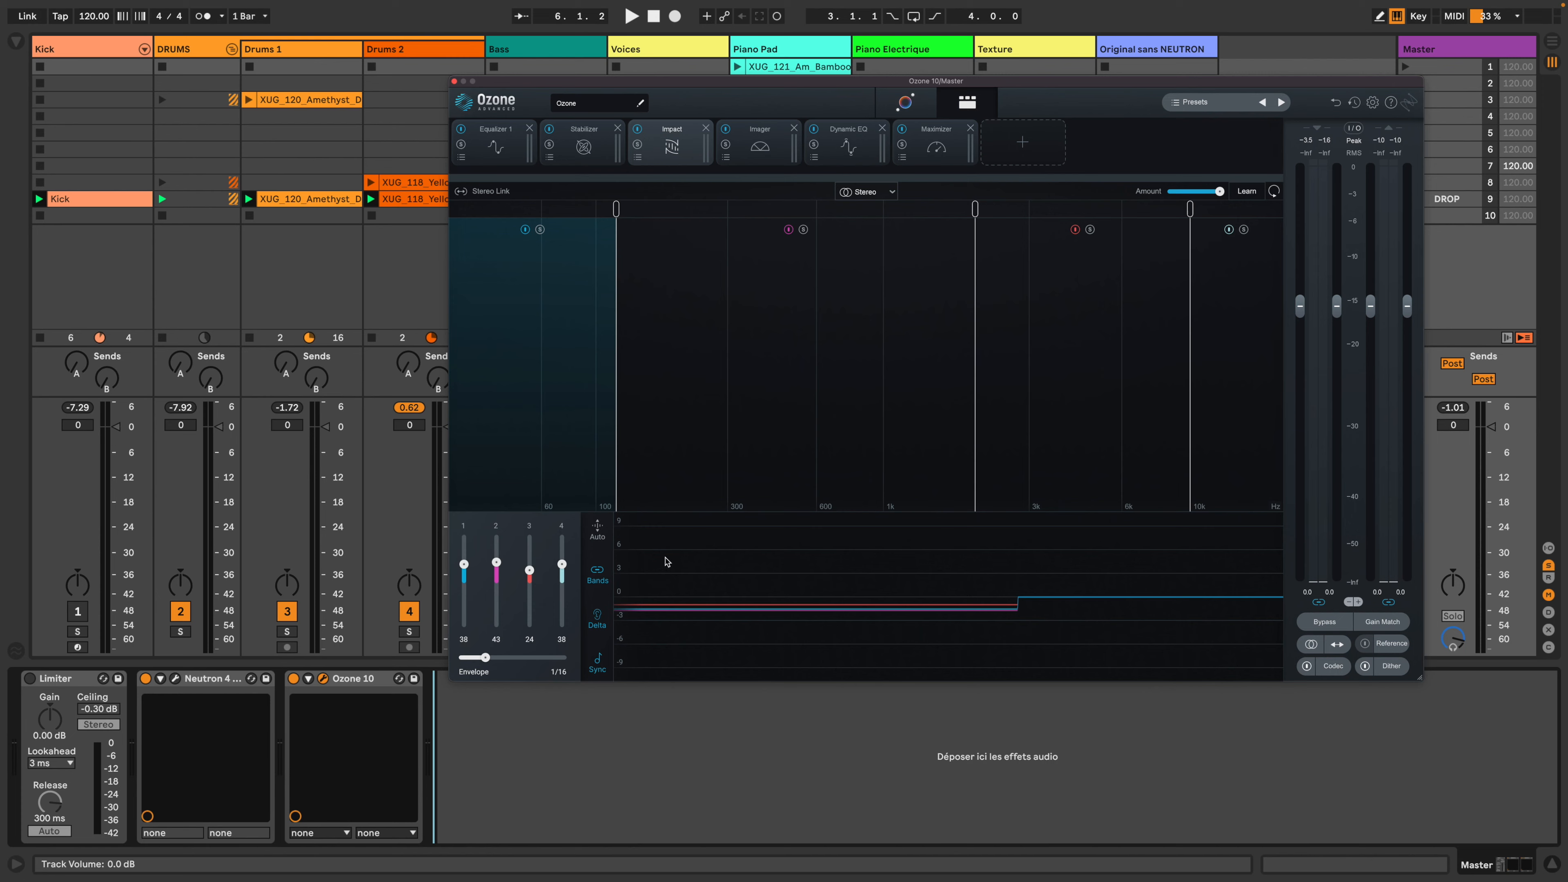
key("space")
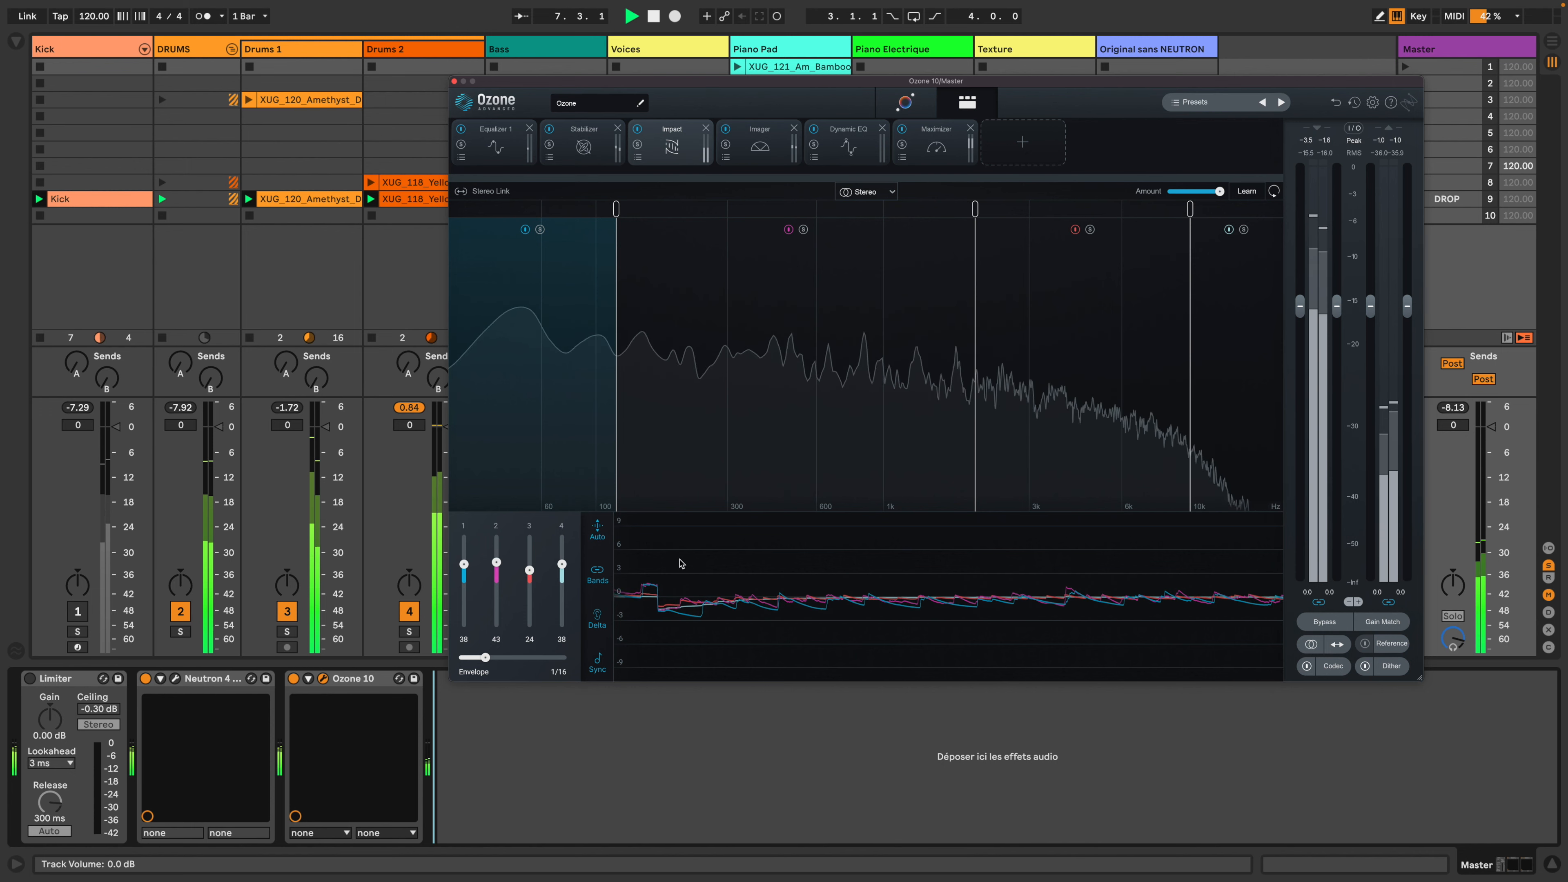
key("space")
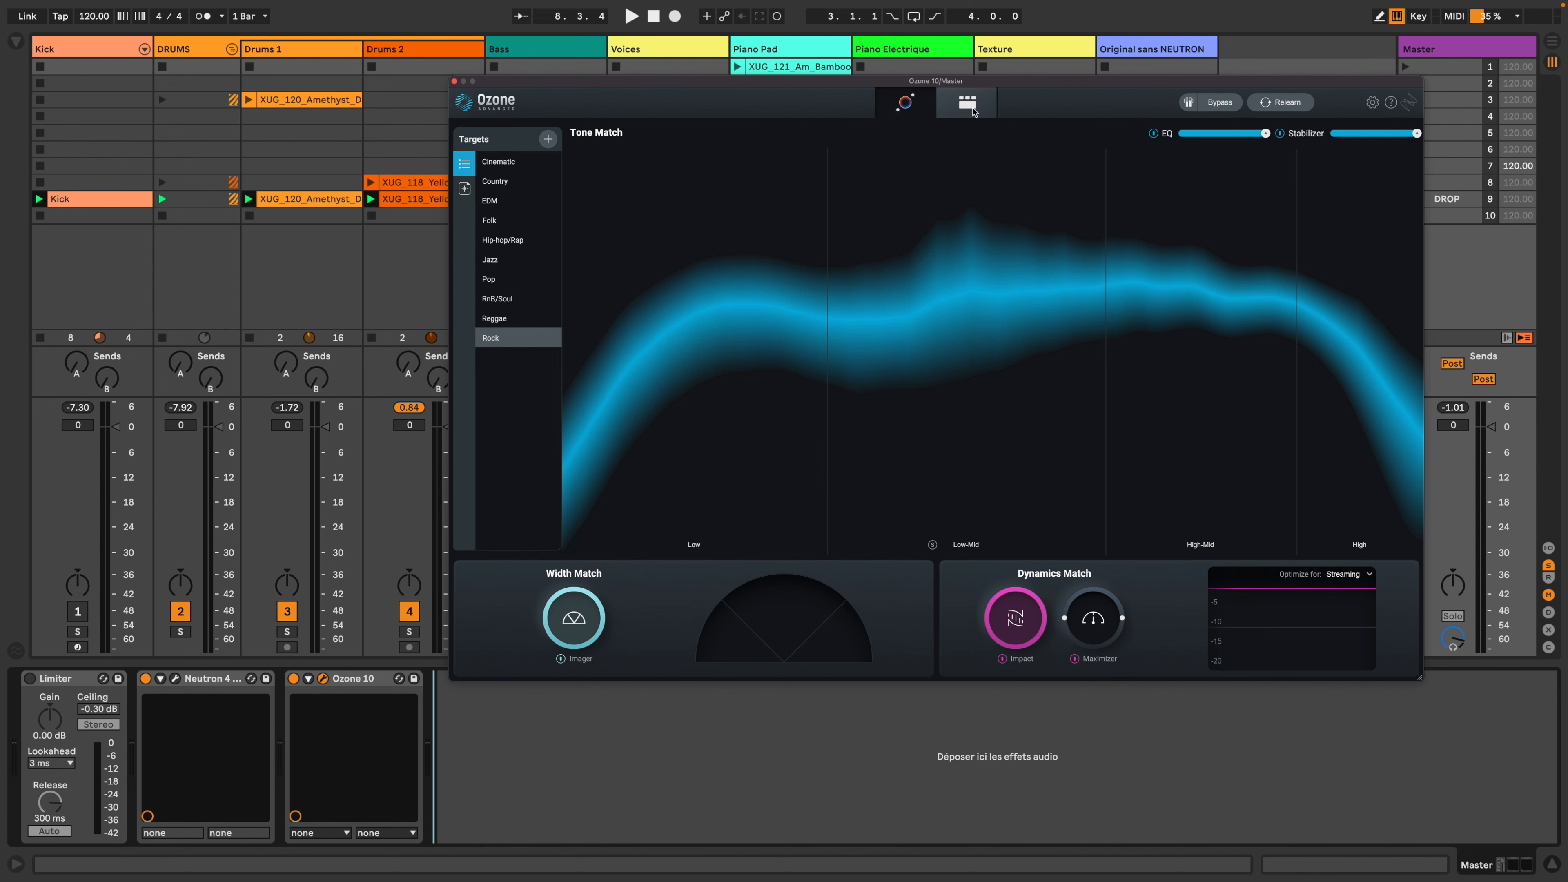
left_click(967, 102)
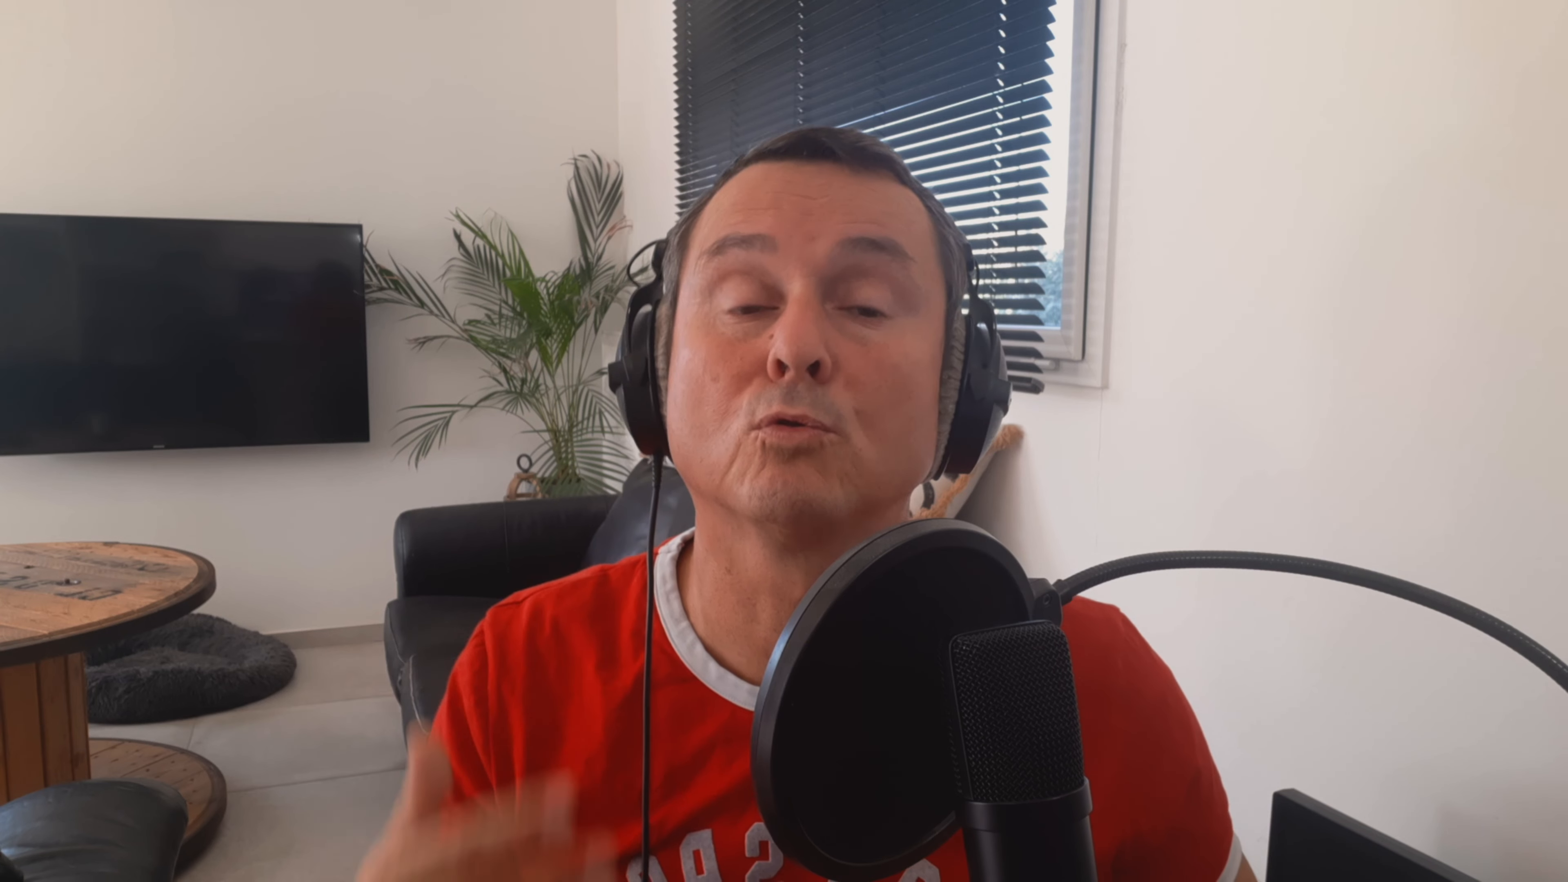